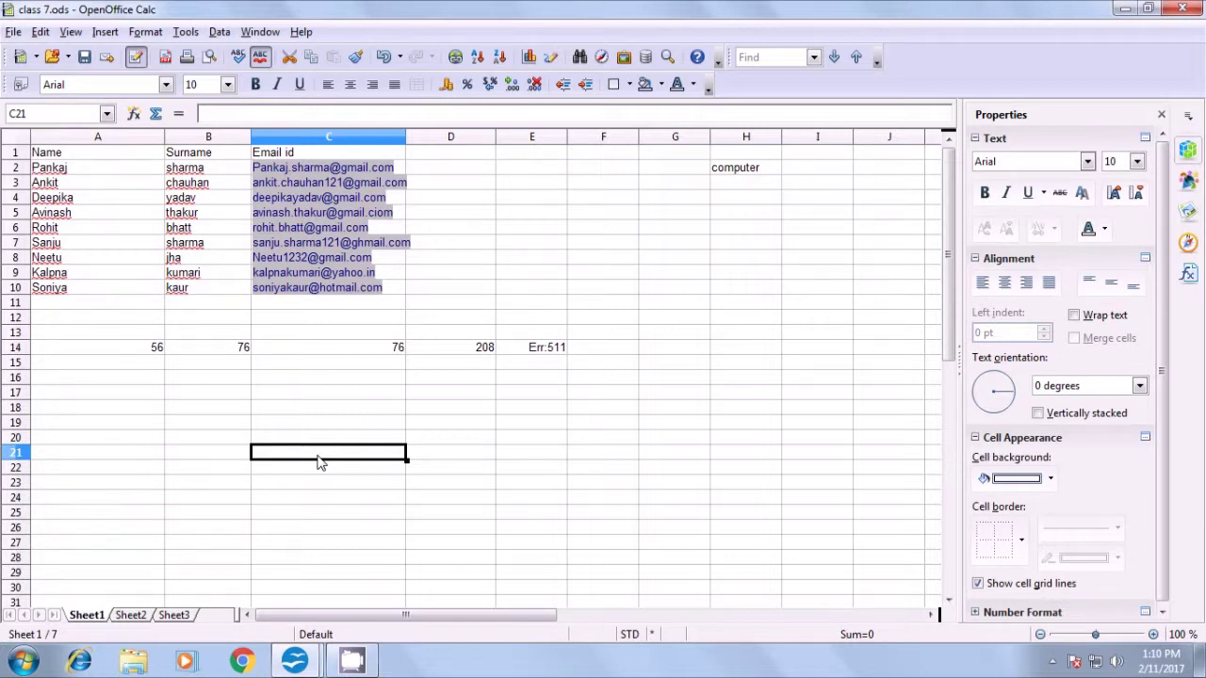
- Switch from the Sheet1 contact list to the team scores on Sheet2
left_click(131, 615)
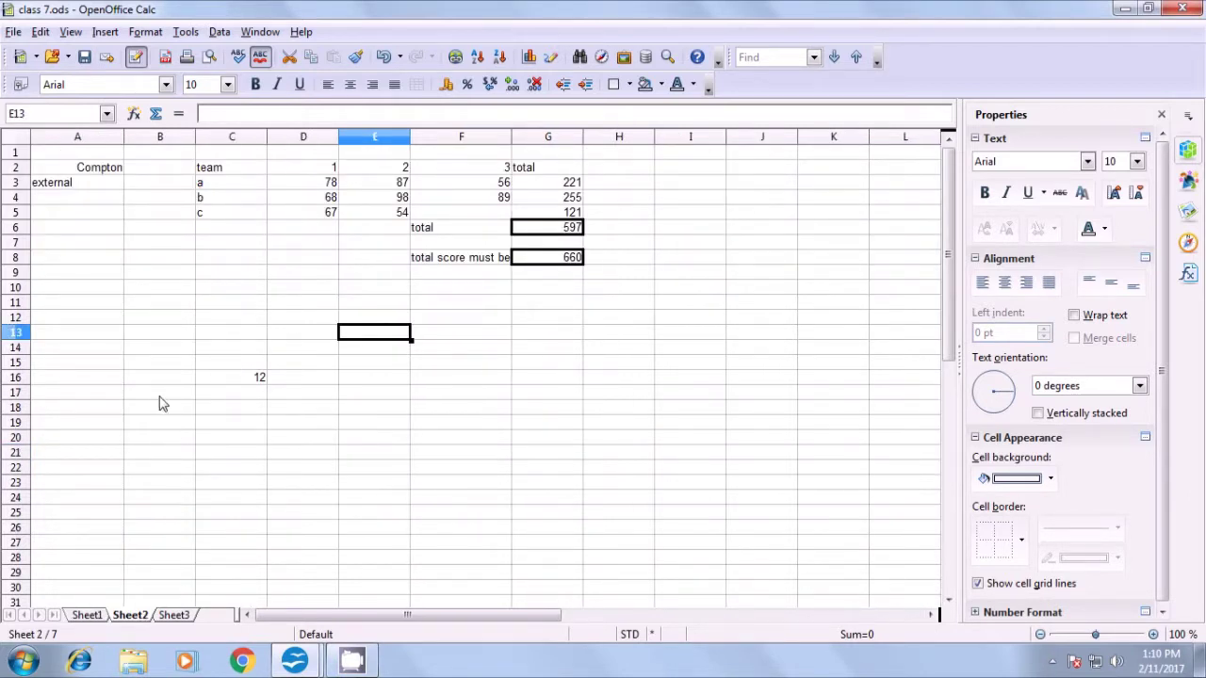
- Delete 'Compton' from A2 and 'external' from A3, then select the score table C2:G6
left_click(163, 340)
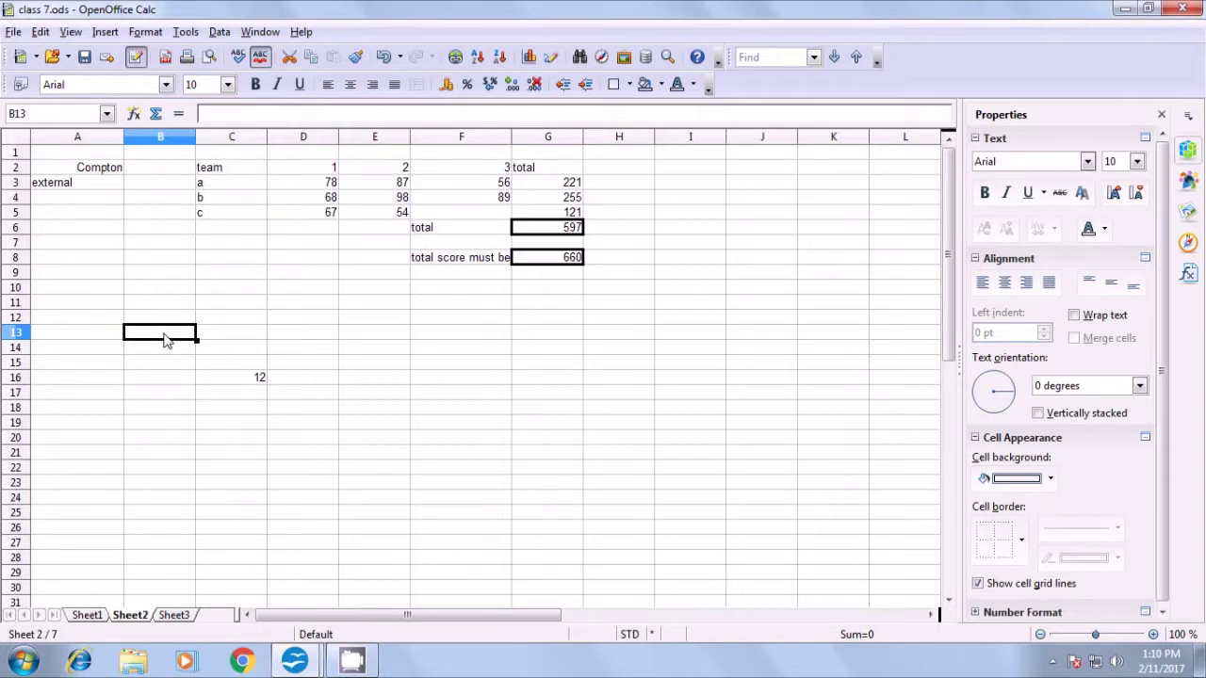
left_click(100, 172)
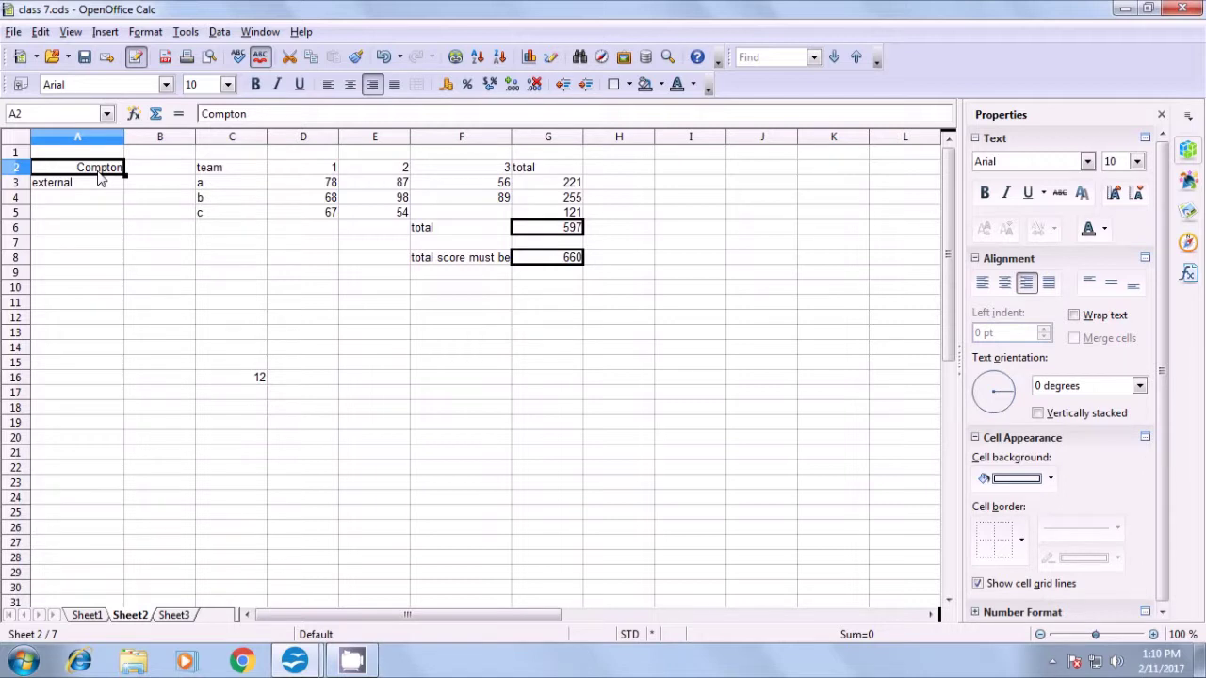
key("Delete")
left_click(76, 186)
key("Delete")
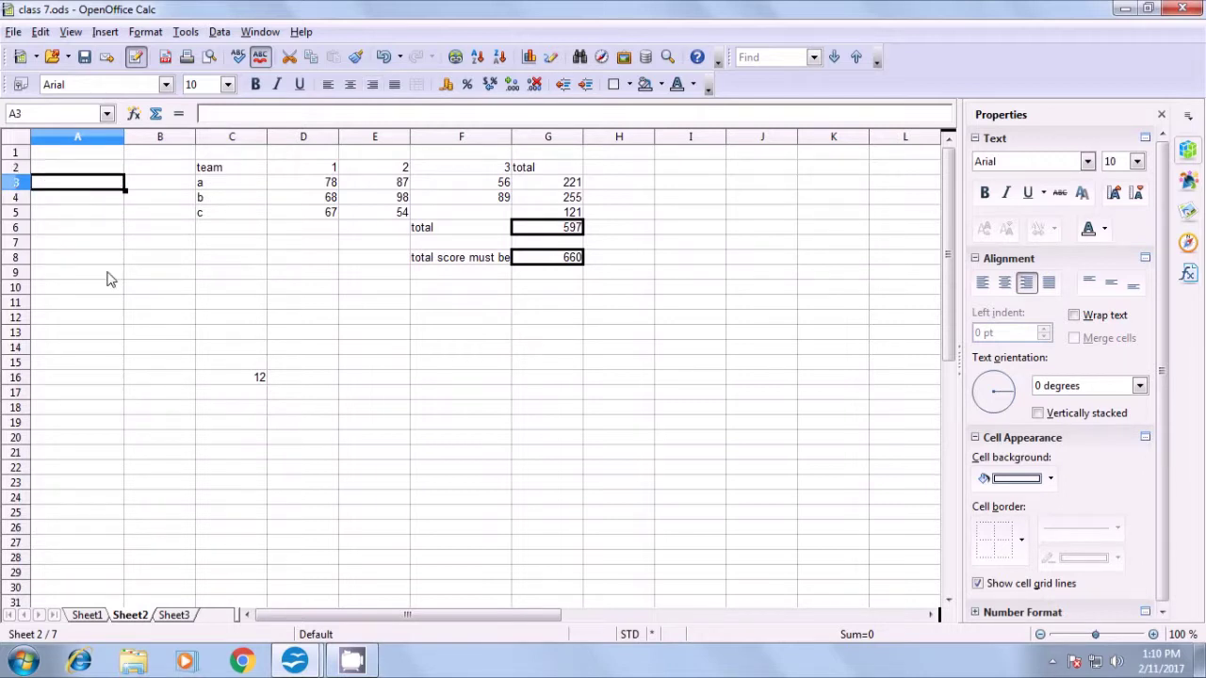
left_click(107, 279)
left_click_drag(208, 171, 571, 235)
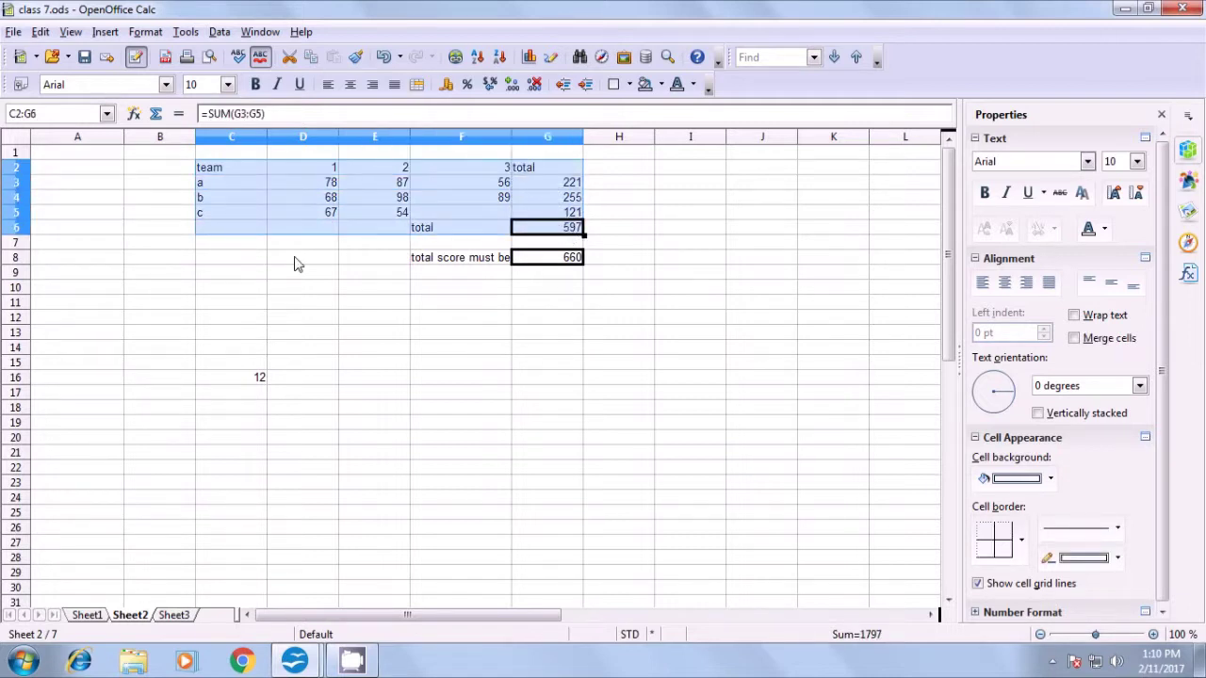
- Review the headings 1, 2, 3 and total, the G6 total formula, and the empty F5 score
left_click(444, 307)
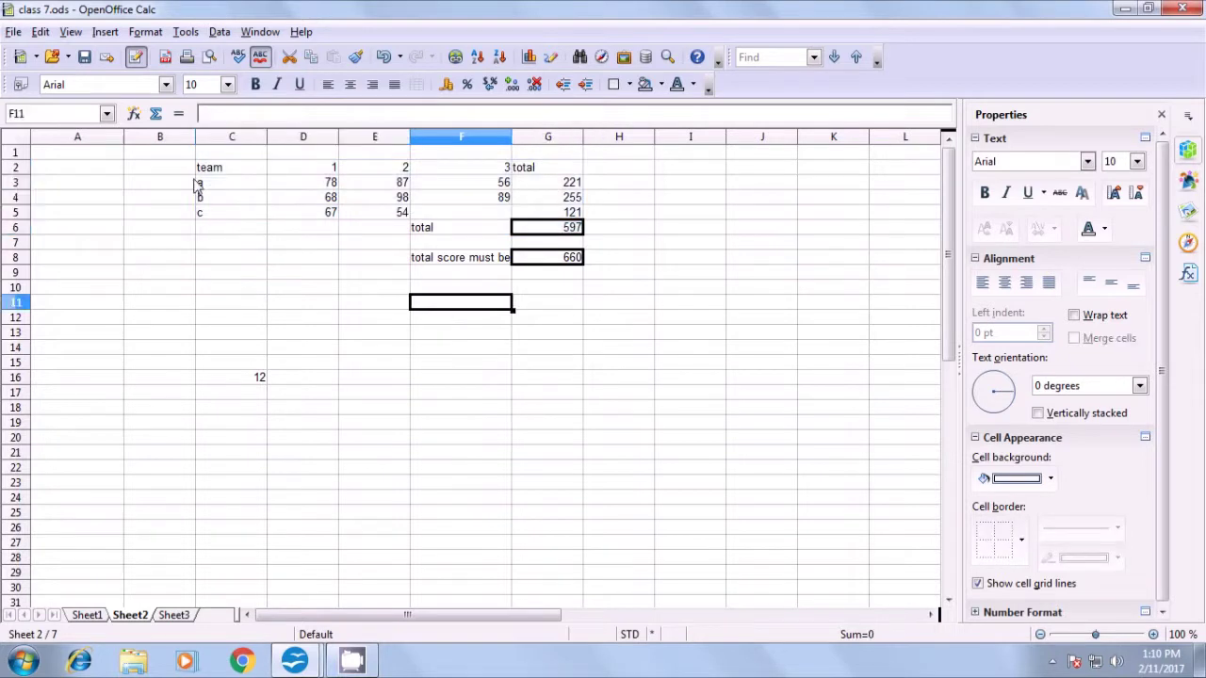
left_click(314, 170)
left_click(403, 170)
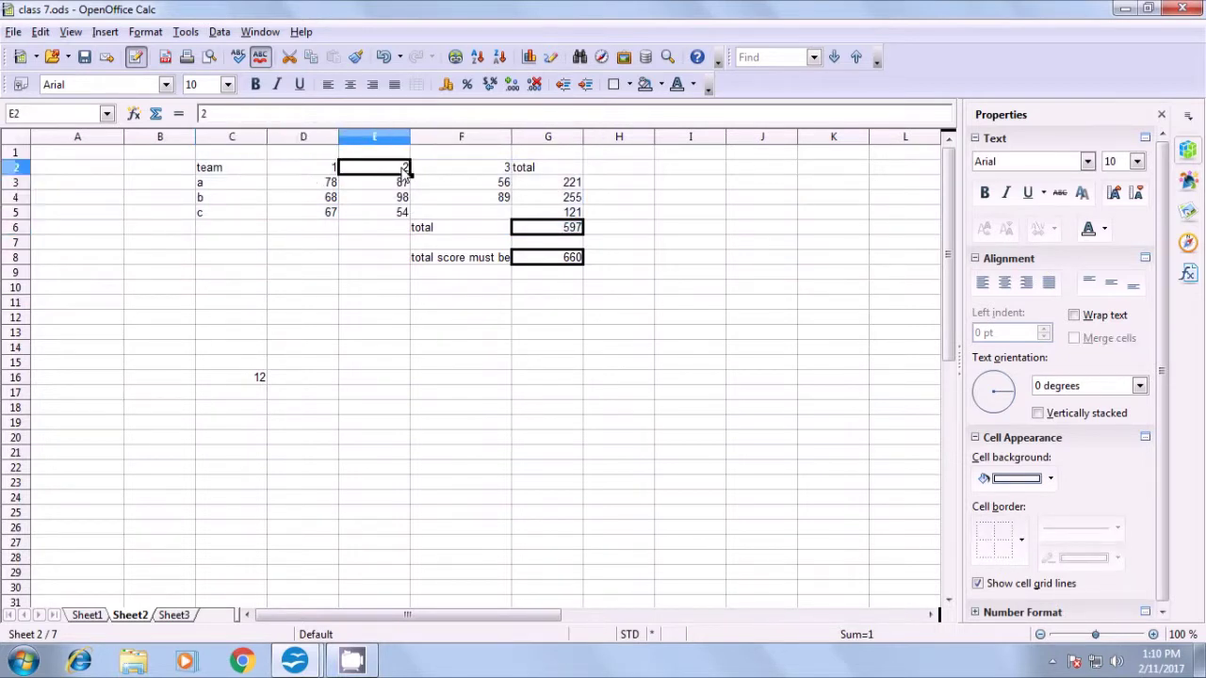
left_click(450, 173)
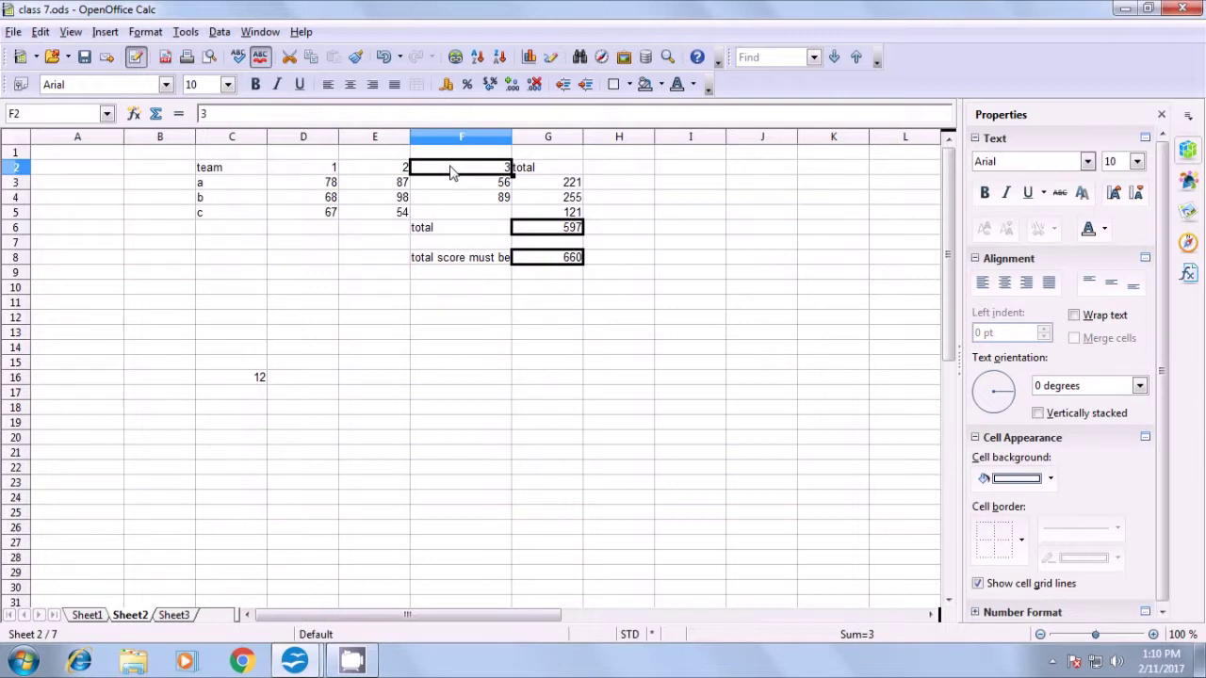
left_click(549, 173)
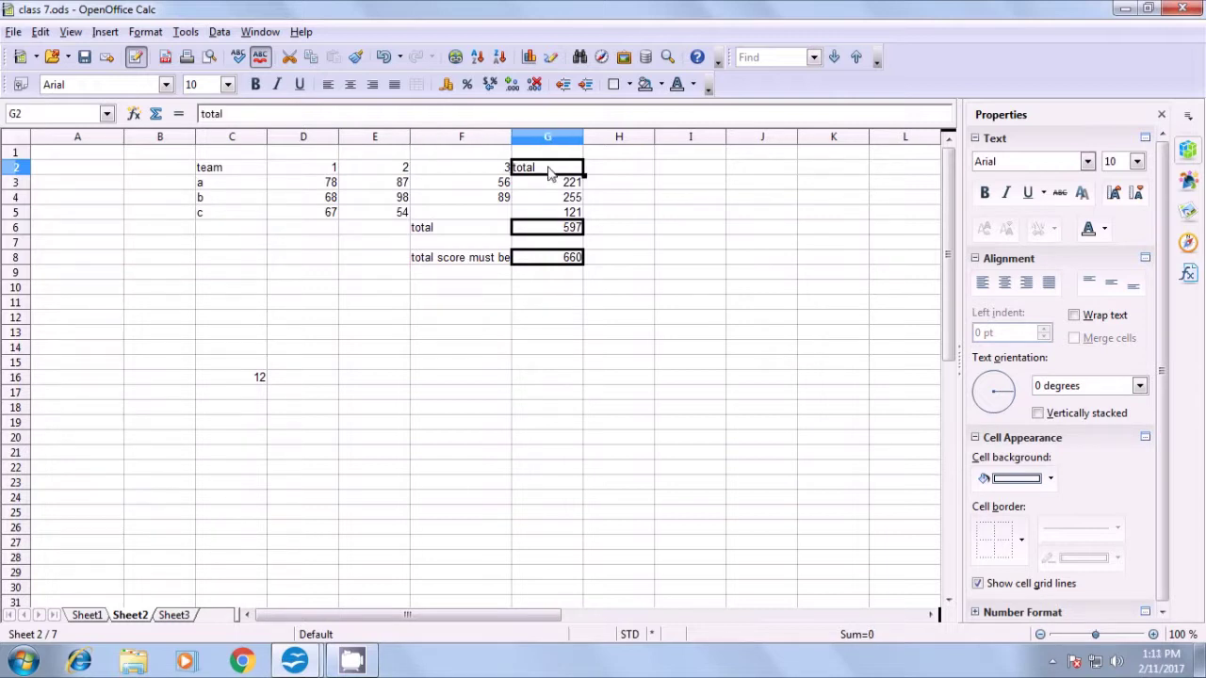
left_click(572, 227)
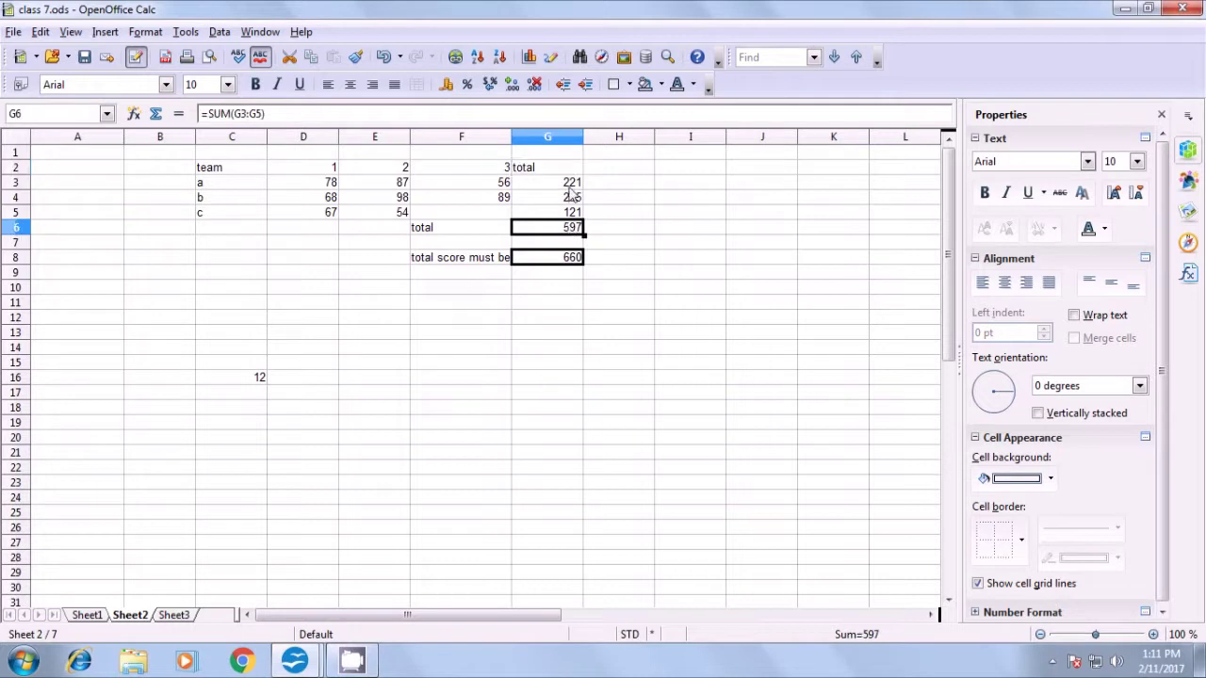
left_click(452, 215)
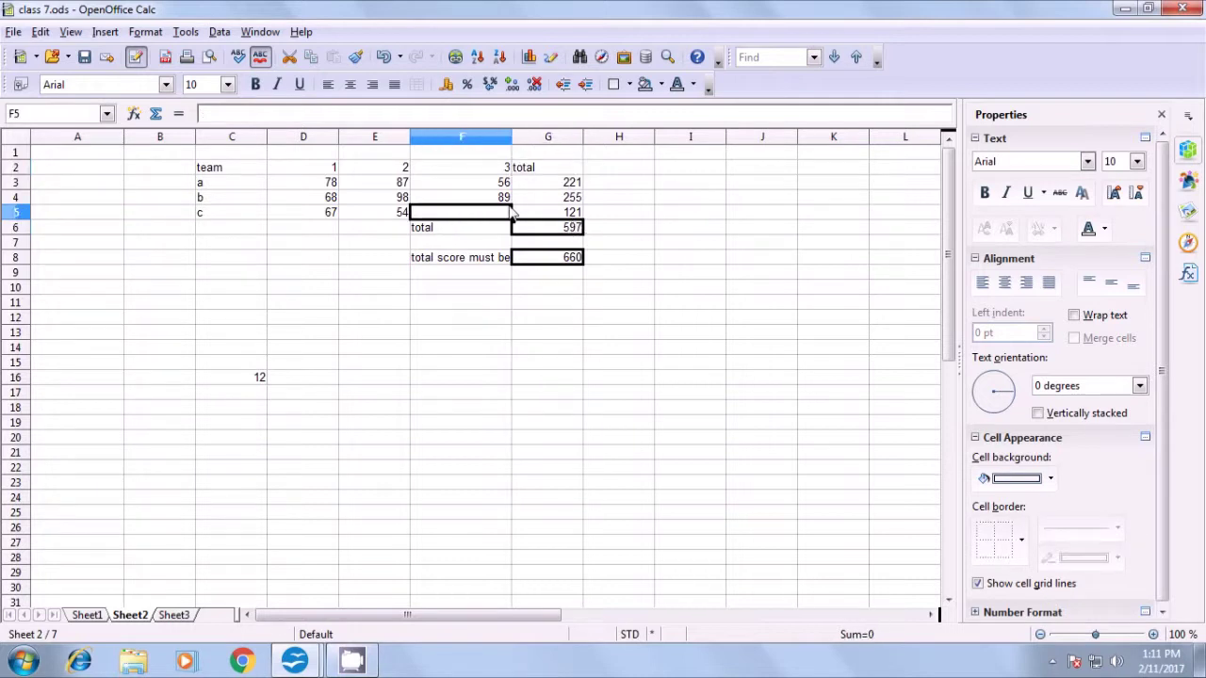
- Compare the G6 total with the required 660 in G8 and select G6 as the cell to solve
left_click(382, 275)
left_click(476, 260)
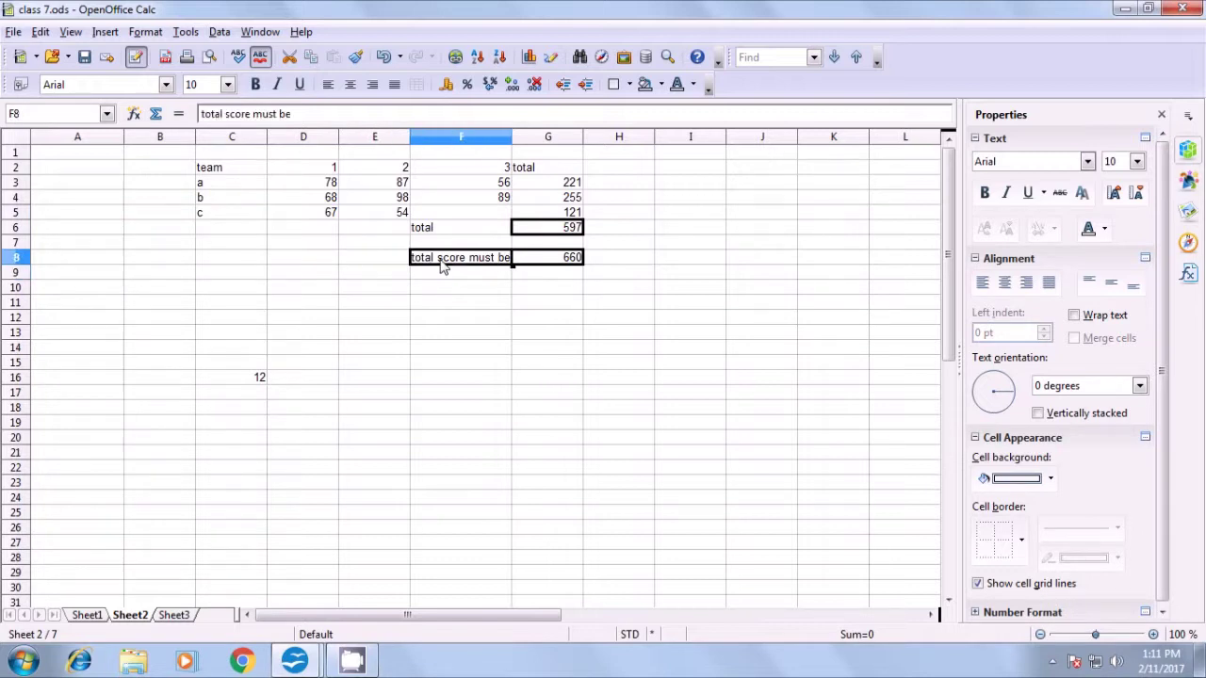
left_click(546, 272)
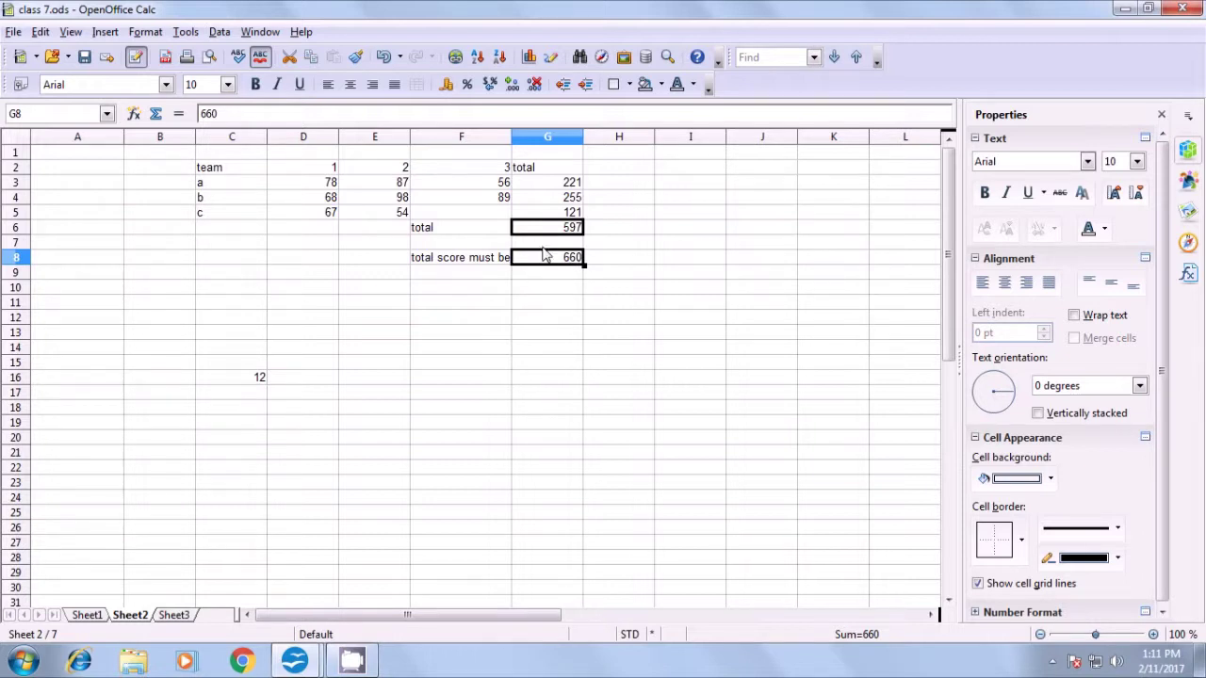
left_click(566, 275)
left_click(569, 230)
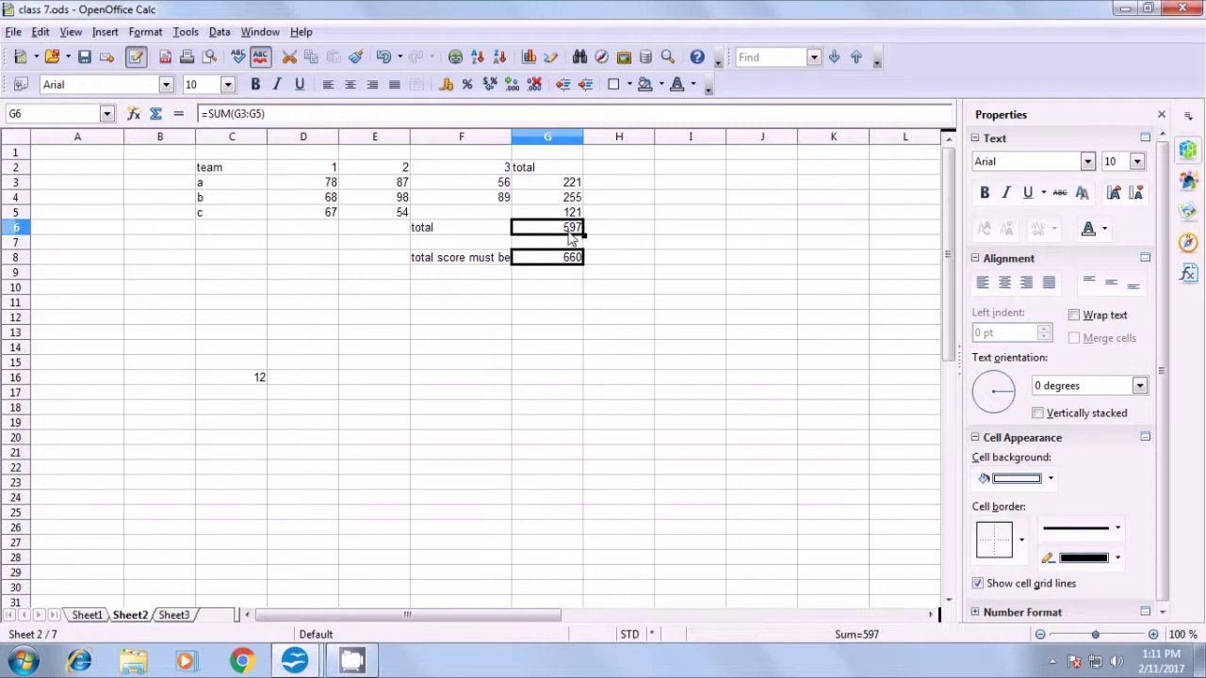
left_click(561, 261)
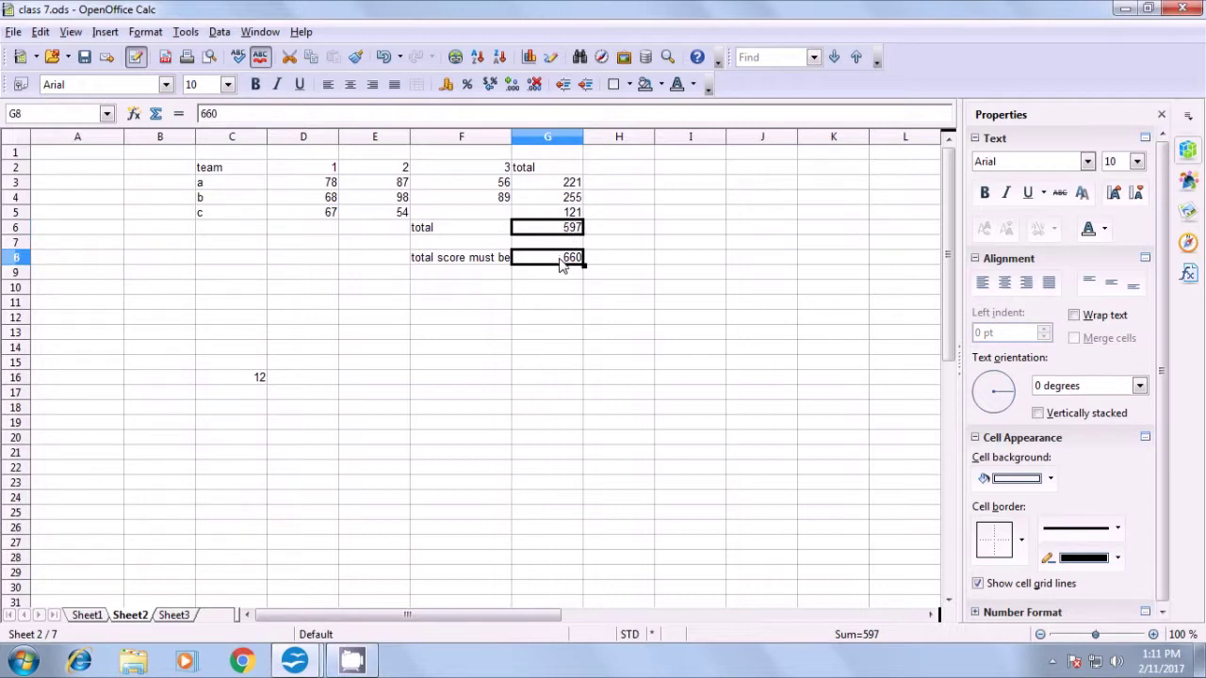
left_click(562, 290)
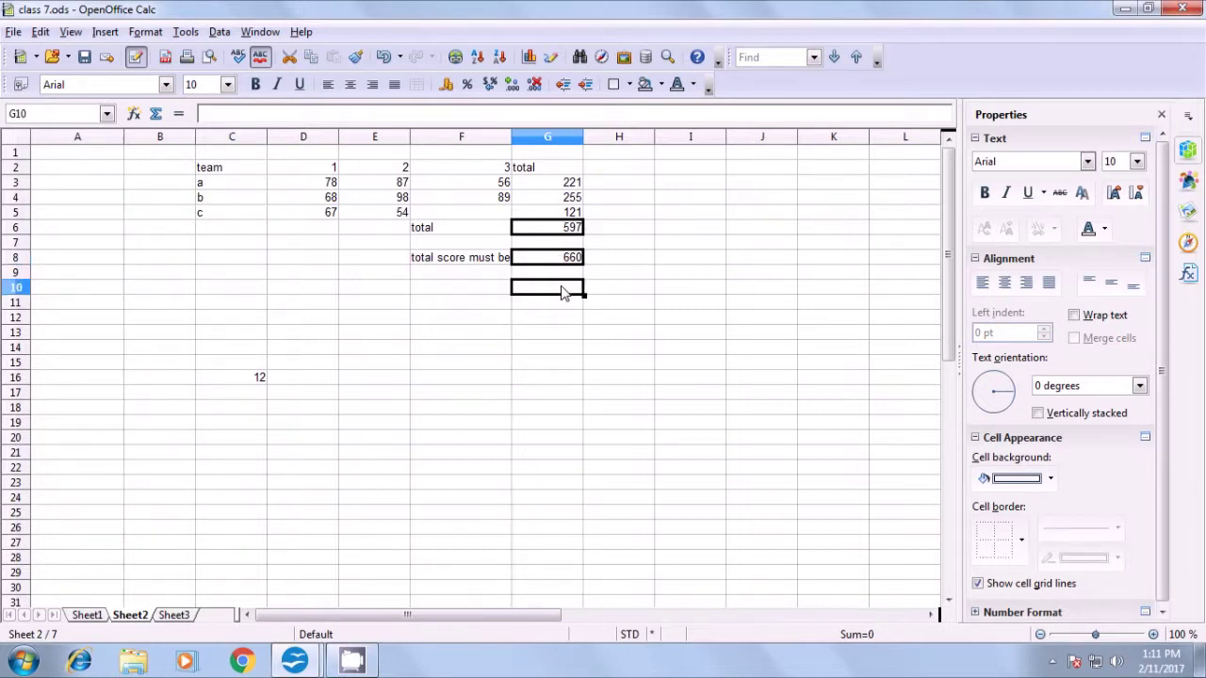
left_click(544, 232)
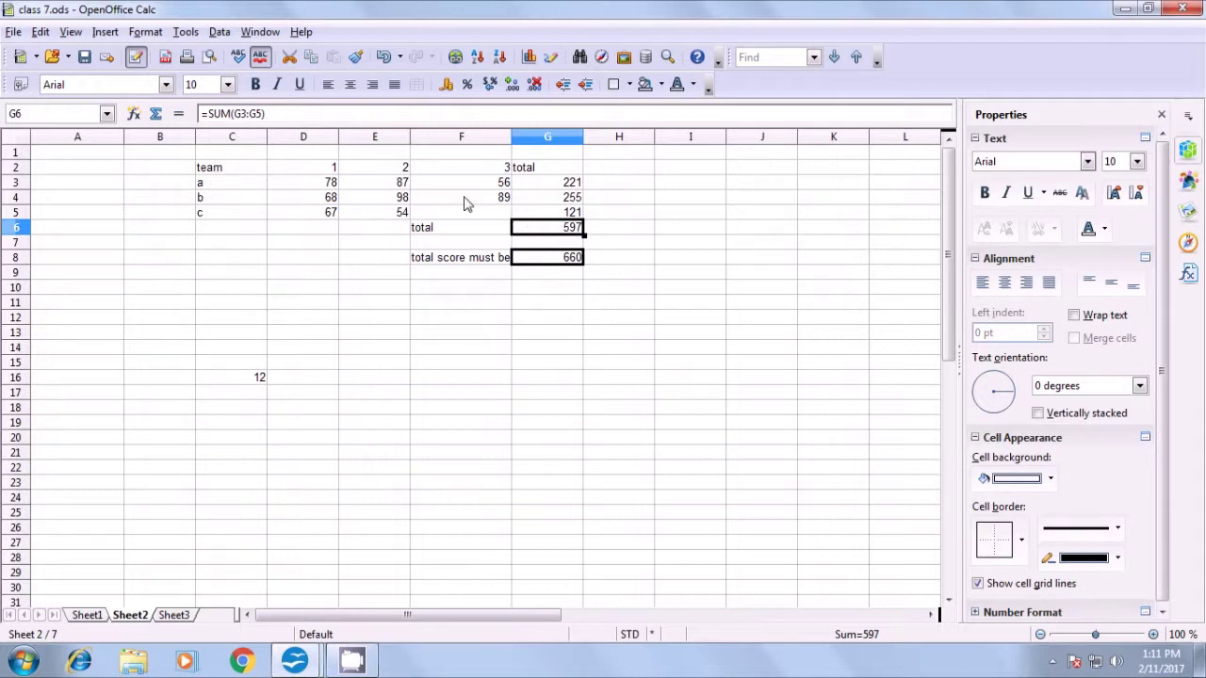
left_click(187, 33)
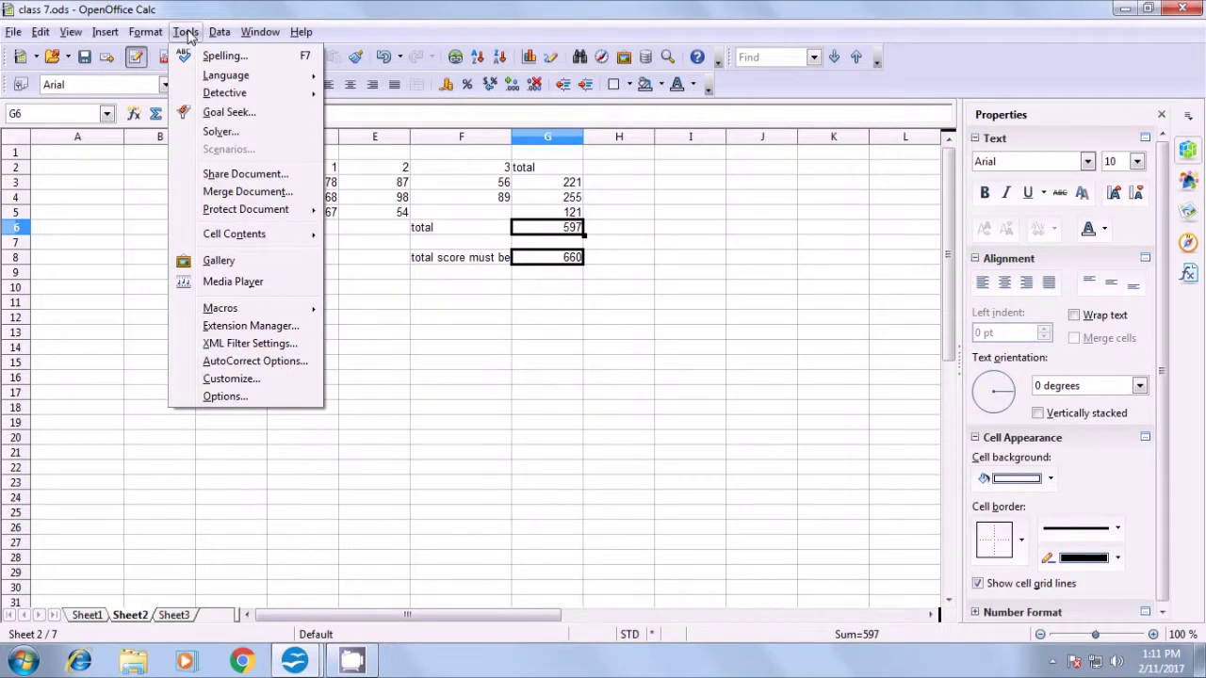
- Run Goal Seek with formula cell $G$6, target value 660 and variable cell $F$5
left_click(230, 113)
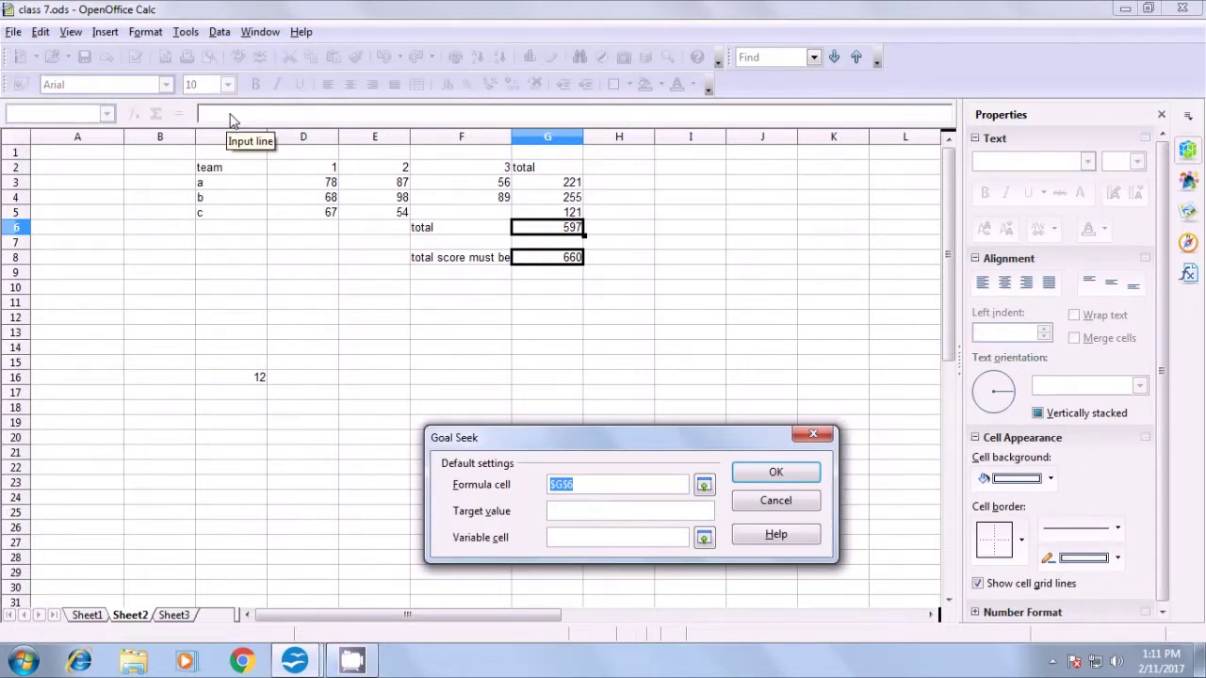
left_click_drag(537, 439, 656, 321)
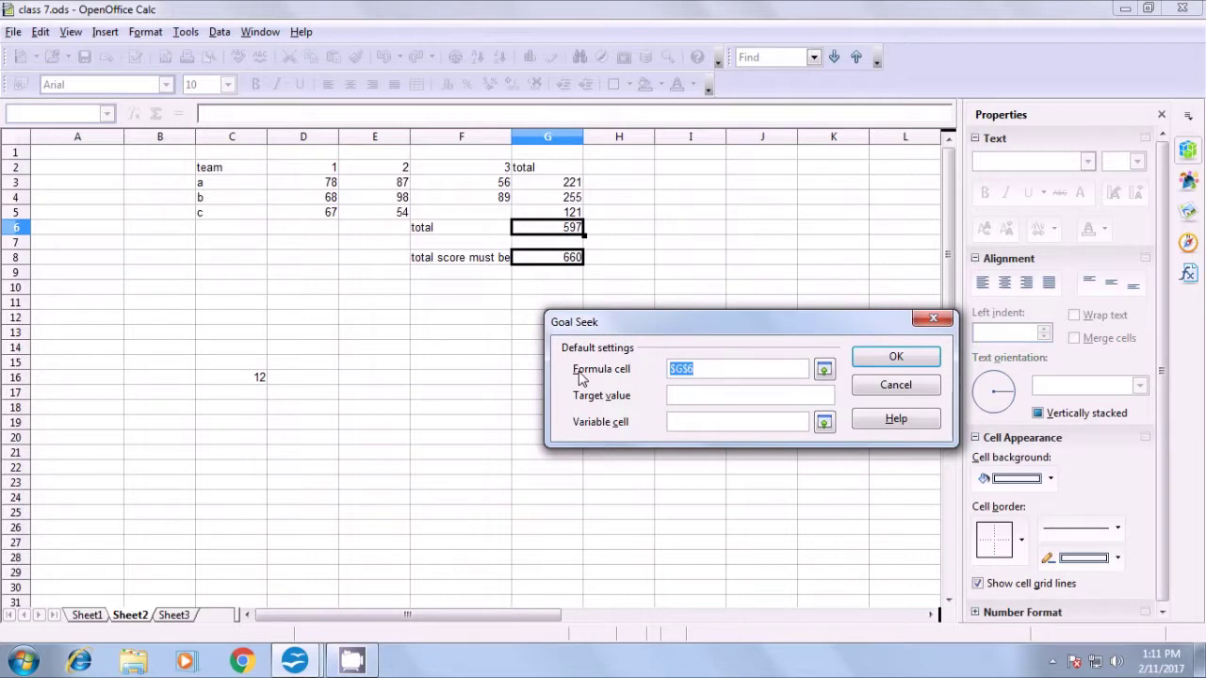
left_click(556, 236)
left_click(688, 394)
type("660")
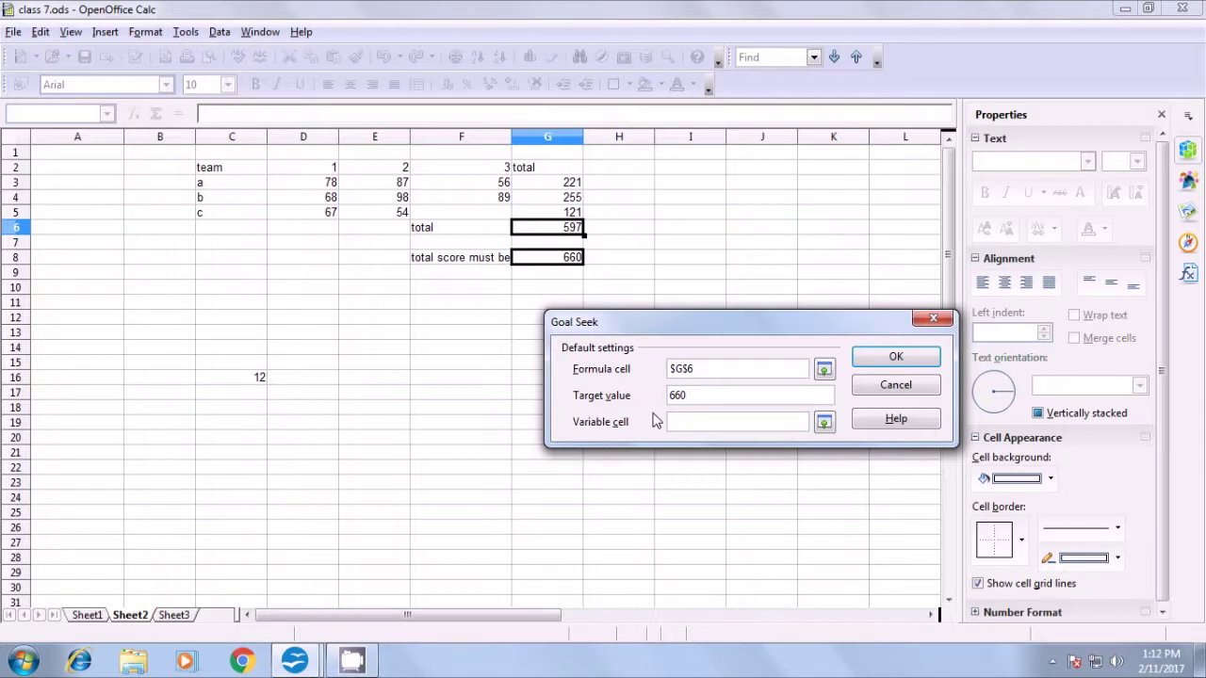
left_click(773, 420)
left_click(470, 217)
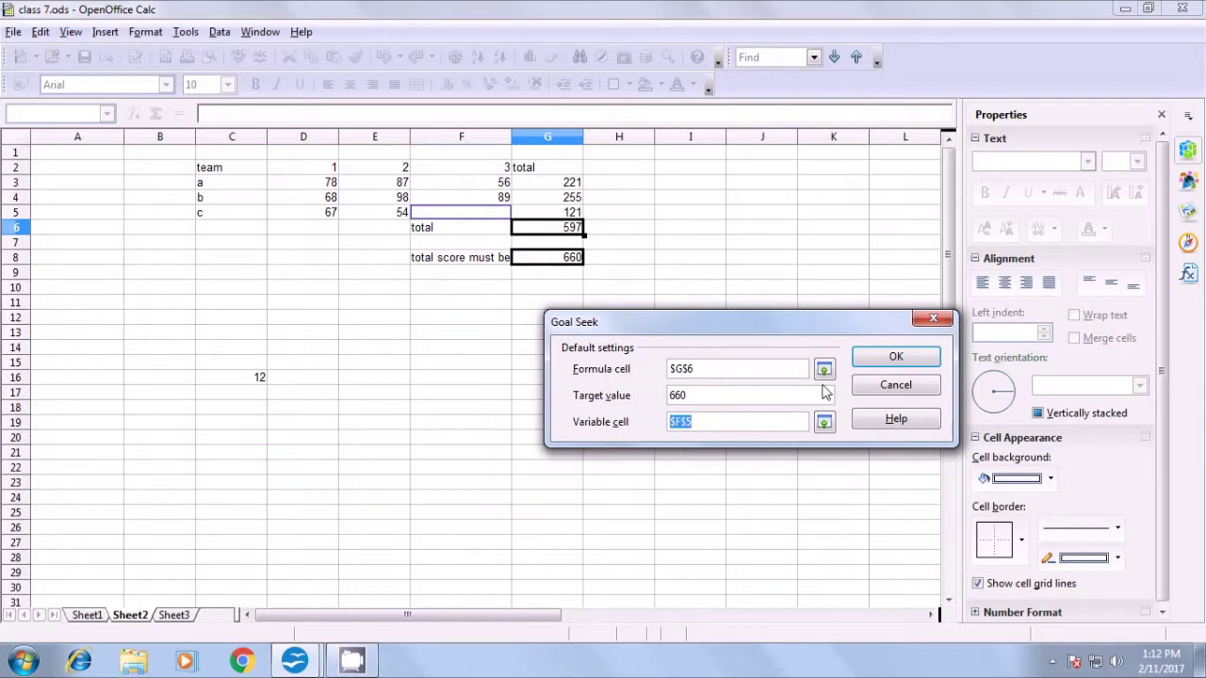
left_click(882, 365)
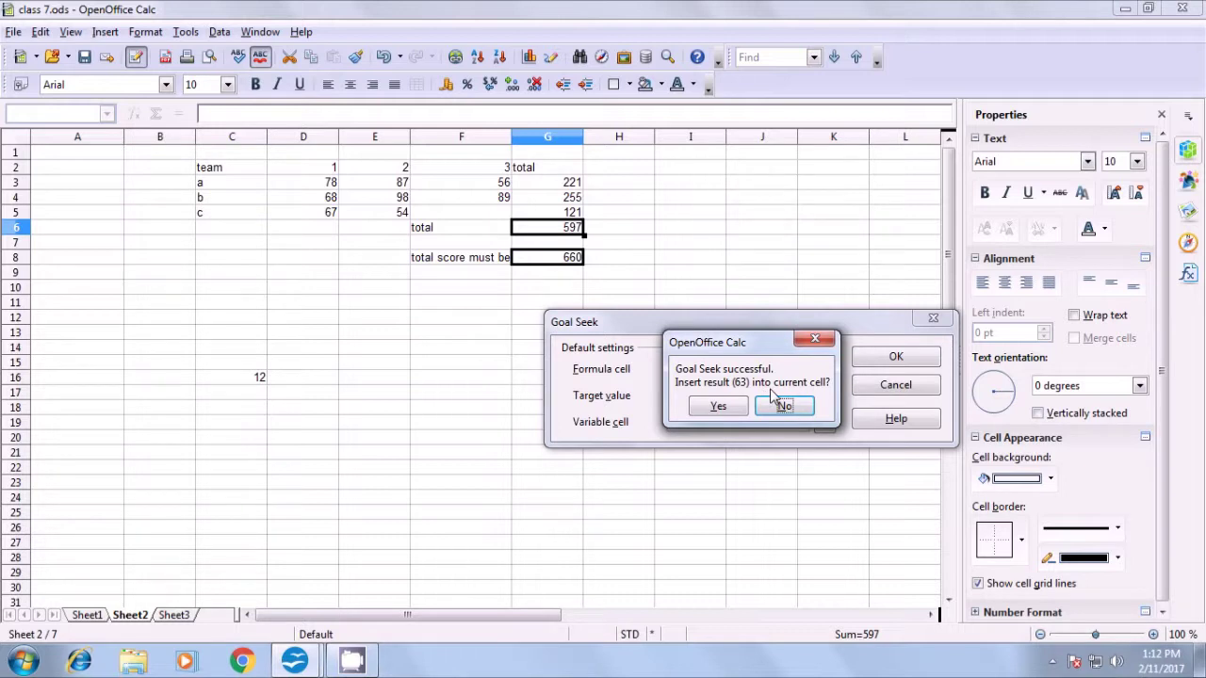
- Insert the result 63 into F5, confirm G6 totals 660, and switch to Sheet3
left_click(720, 407)
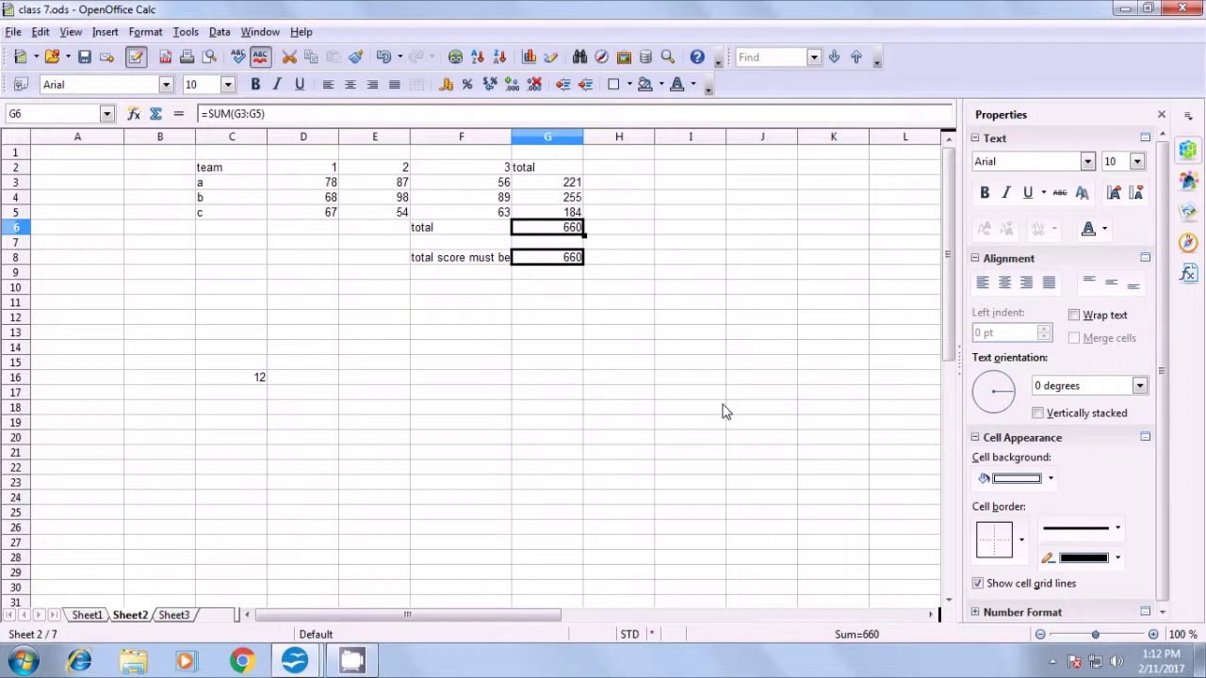
left_click(471, 307)
left_click(569, 234)
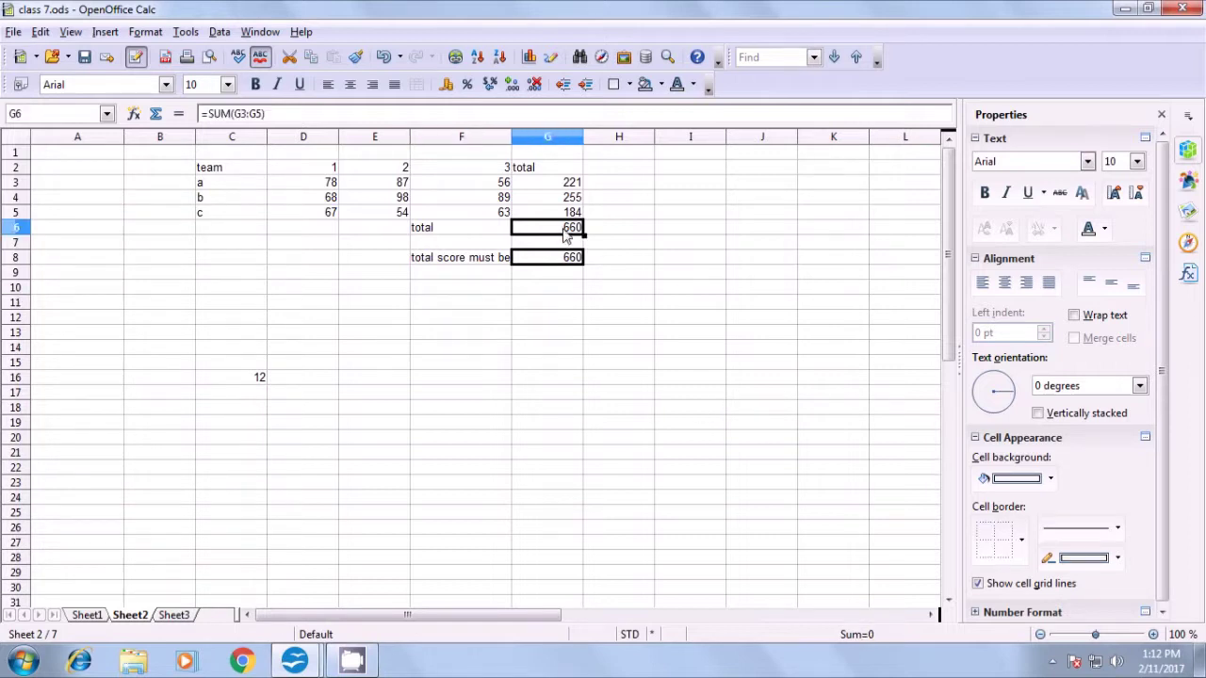
left_click(483, 213)
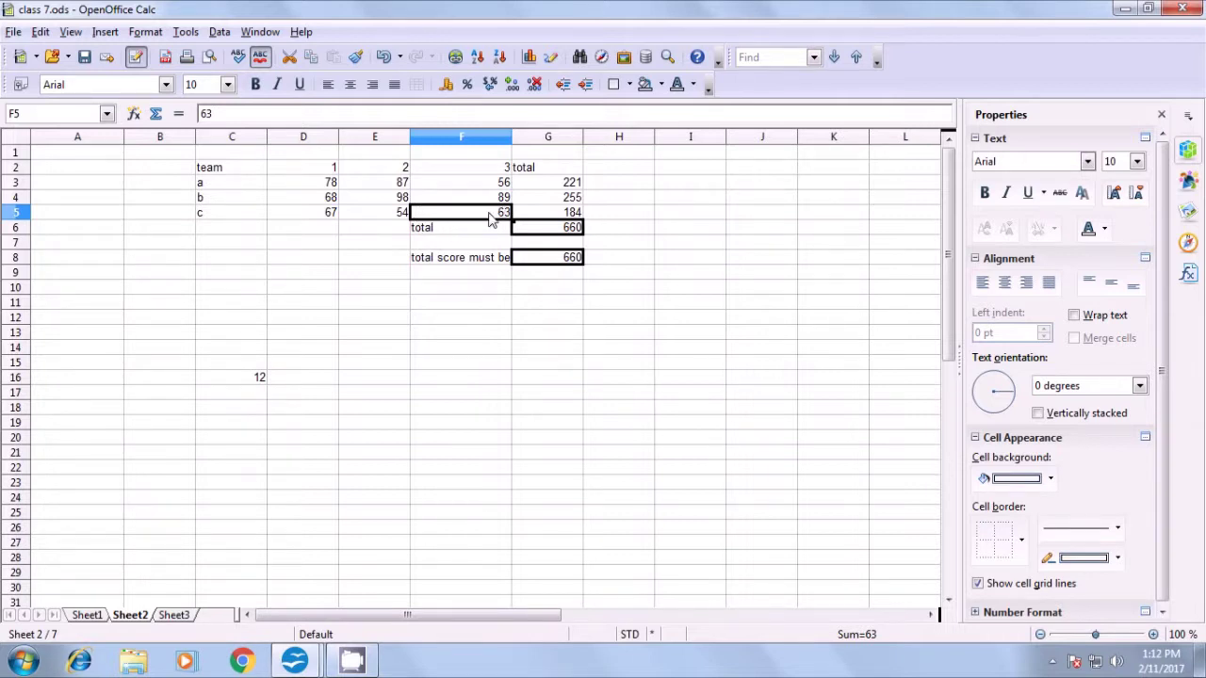
left_click(563, 235)
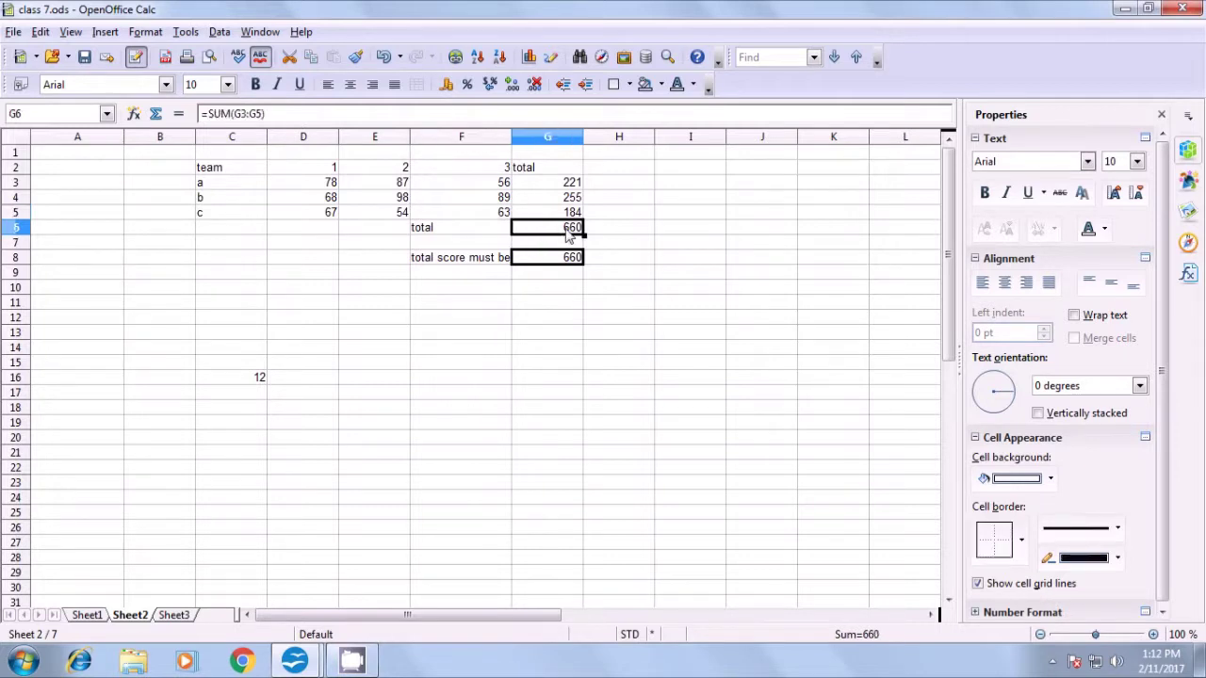
left_click(468, 333)
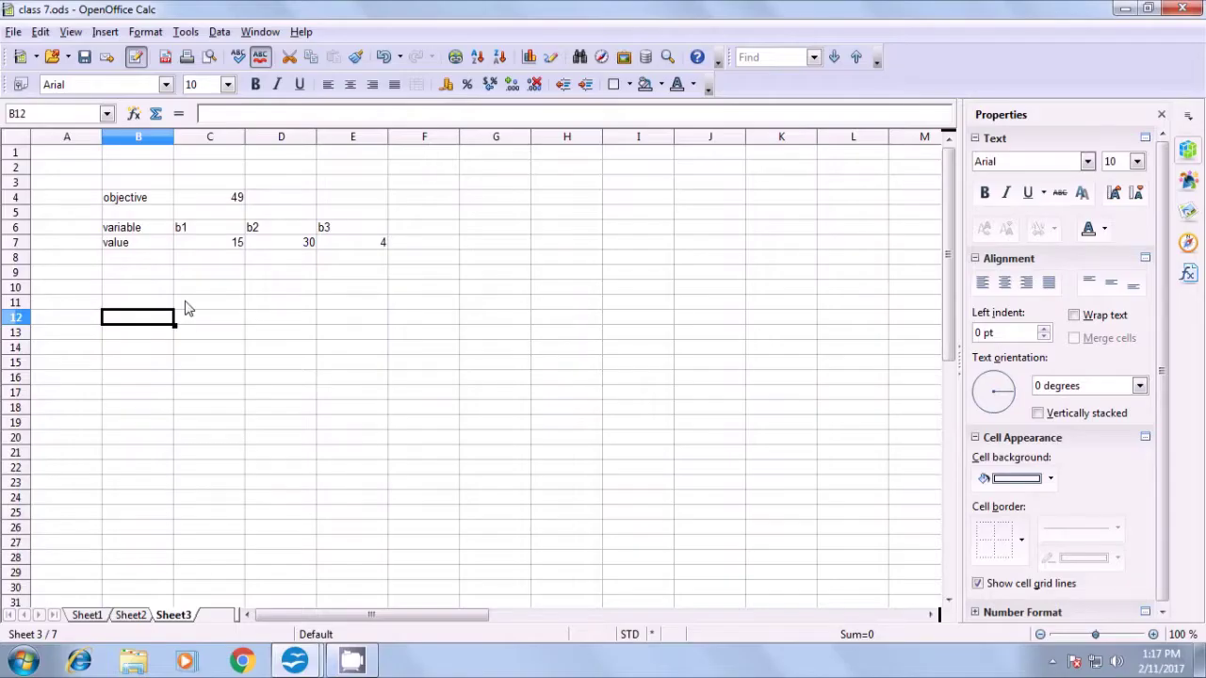
- Review the objective model: variables b1, b2, b3 at 15, 30, 4 and objective 49 in C4
left_click_drag(148, 252, 370, 251)
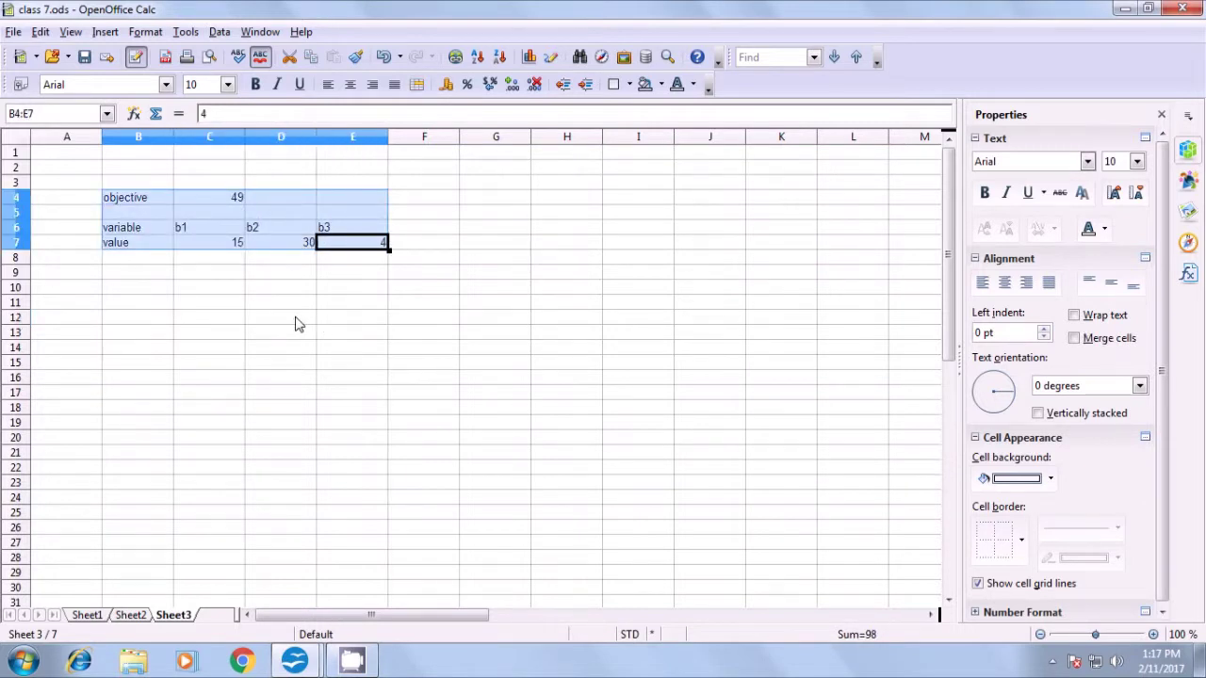
left_click(162, 266)
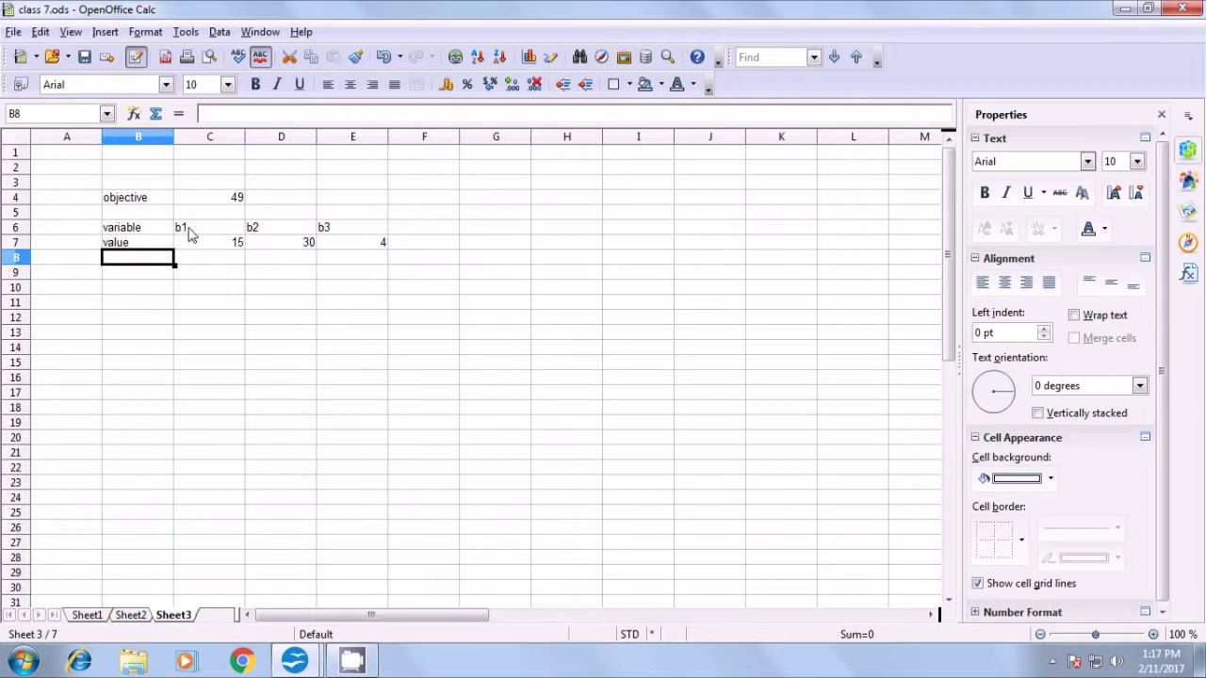
left_click(189, 233)
left_click(264, 234)
left_click(334, 232)
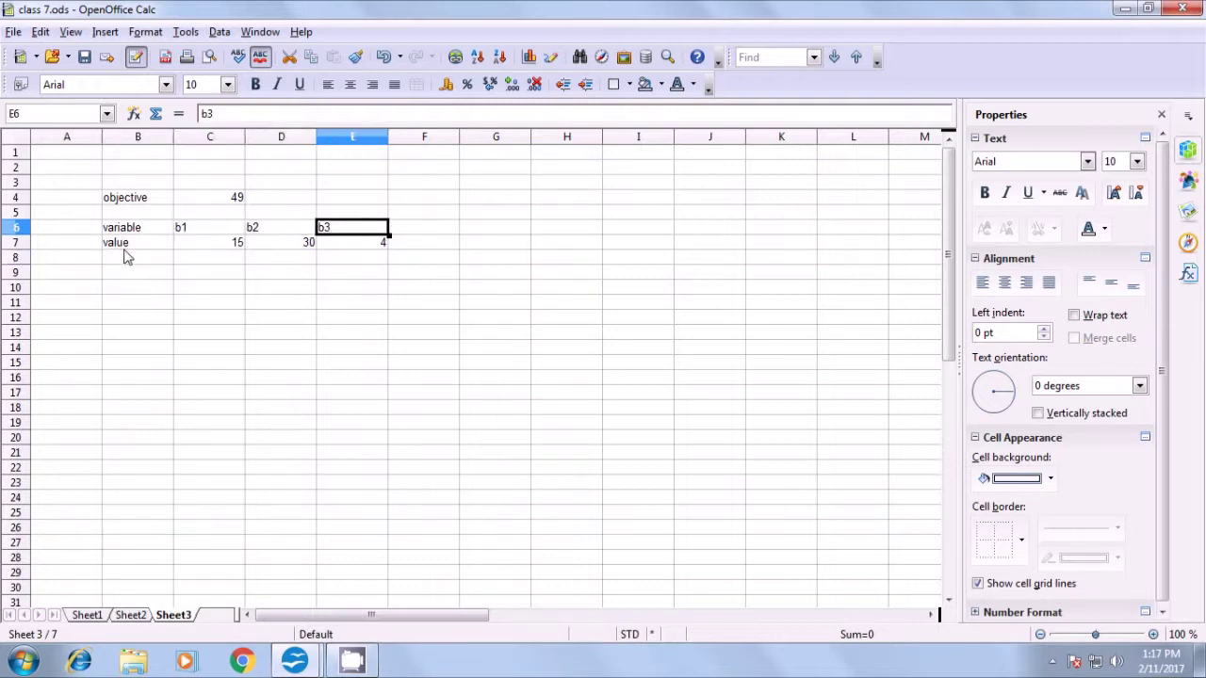
left_click(136, 244)
left_click(207, 243)
left_click(286, 244)
left_click(359, 247)
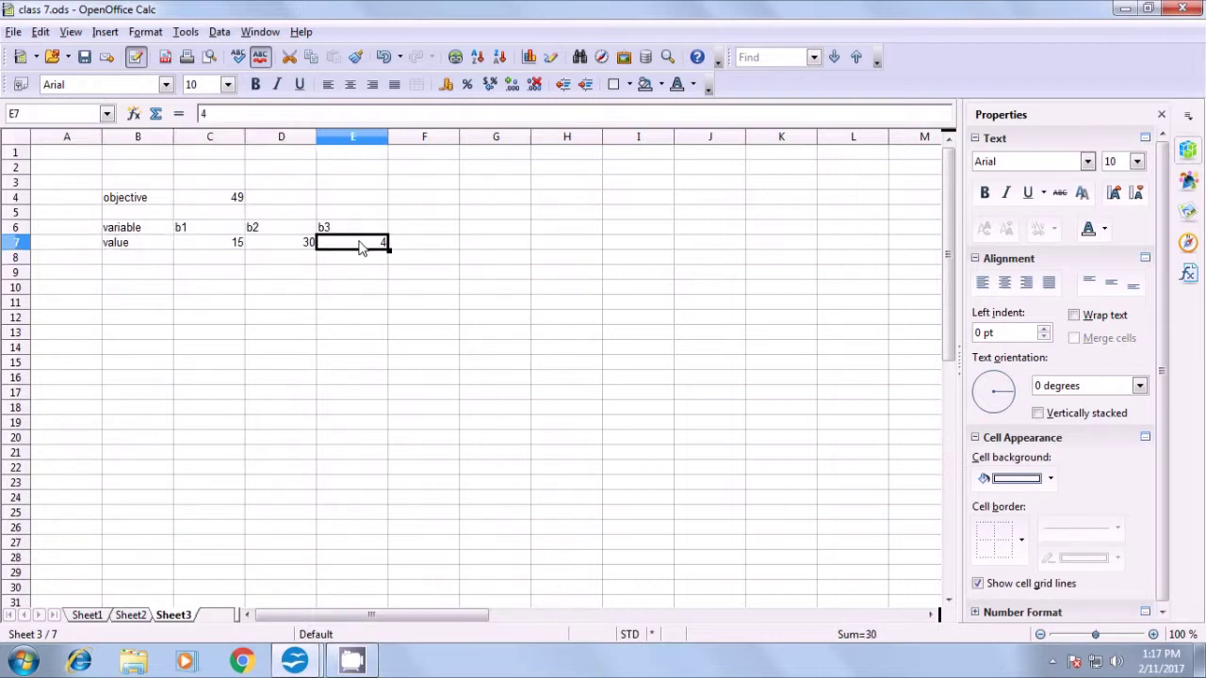
left_click(223, 206)
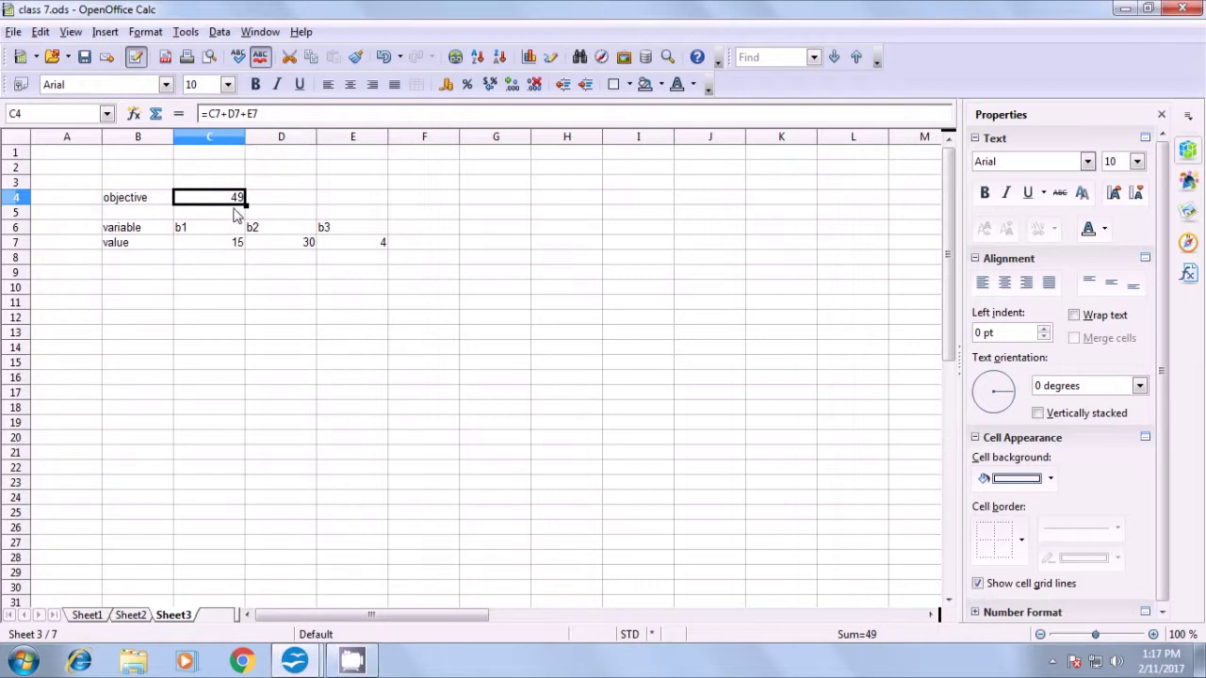
- Check the C4 formula =C7+D7+E7 against the values, then widen column F
left_click(217, 247)
left_click(282, 242)
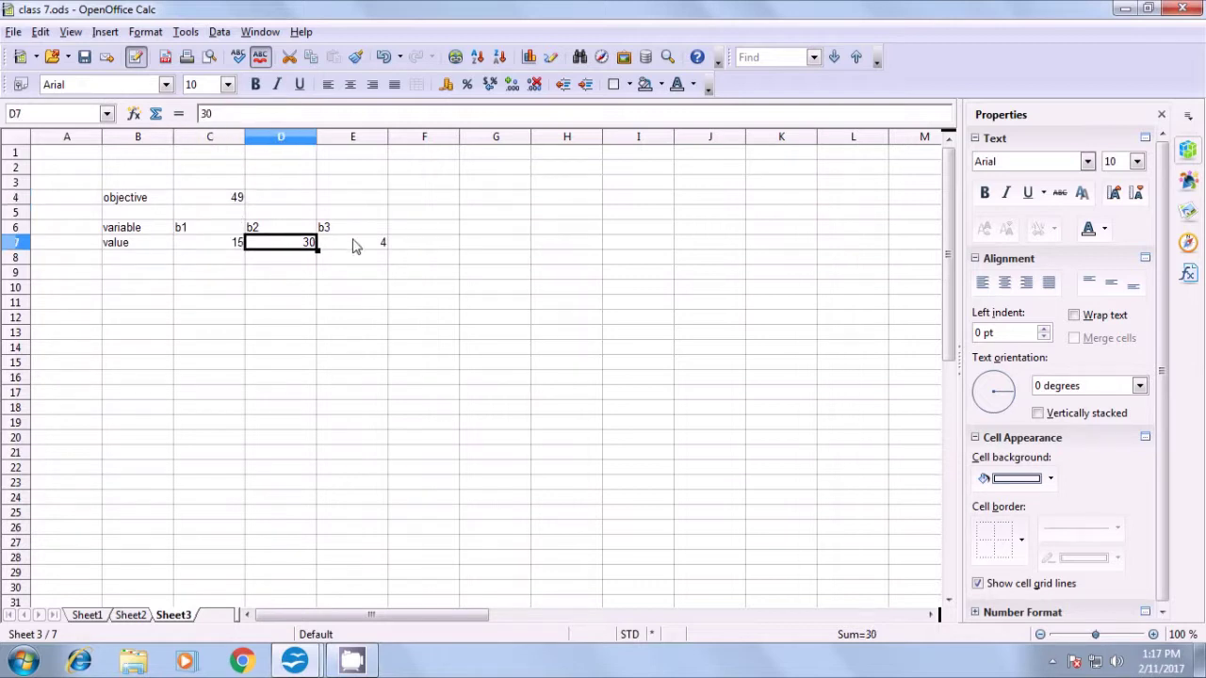
left_click(356, 247)
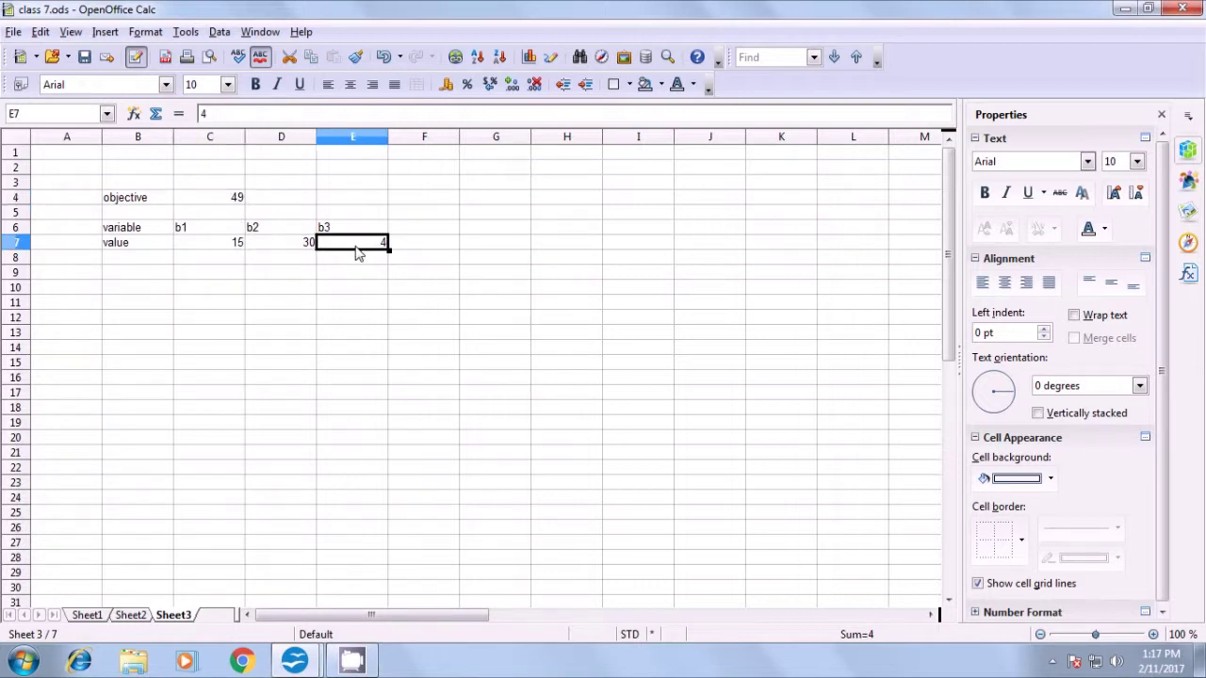
left_click(210, 303)
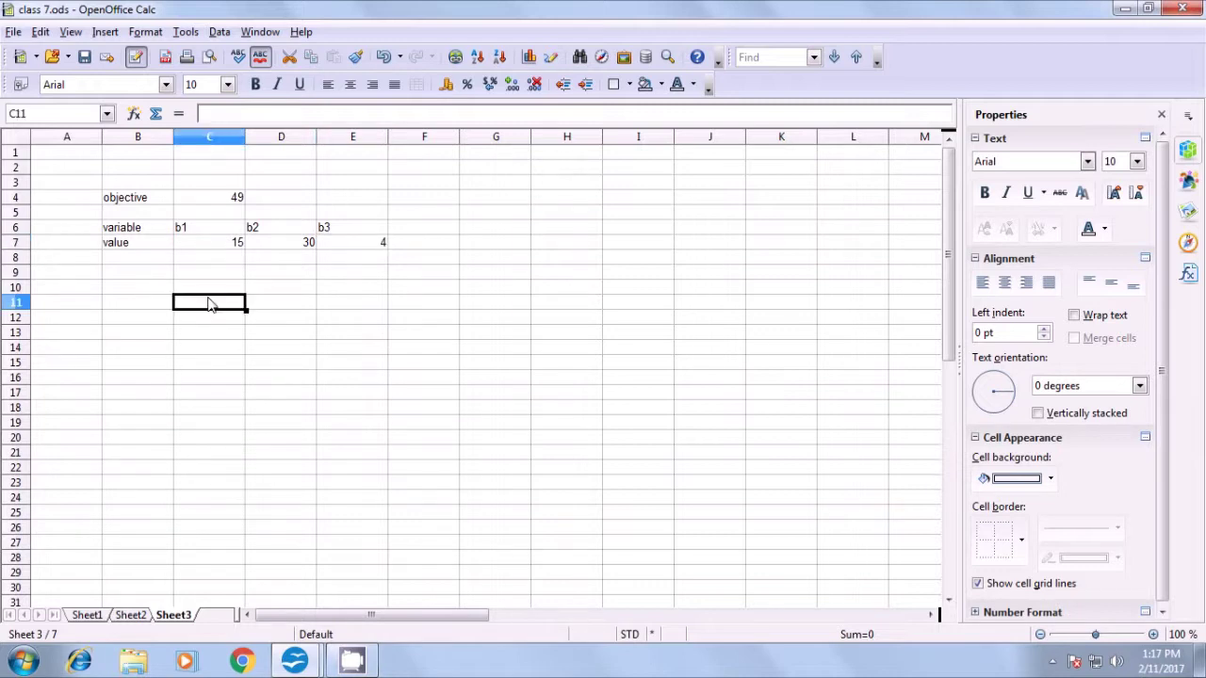
left_click(236, 200)
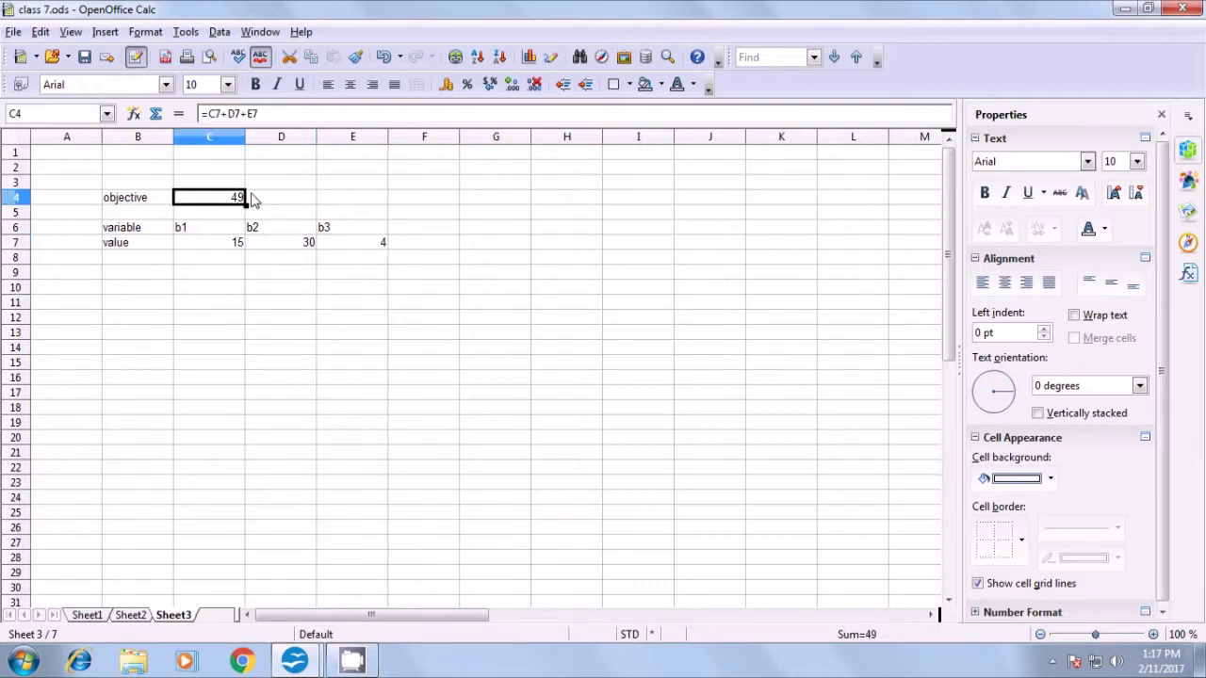
left_click(426, 199)
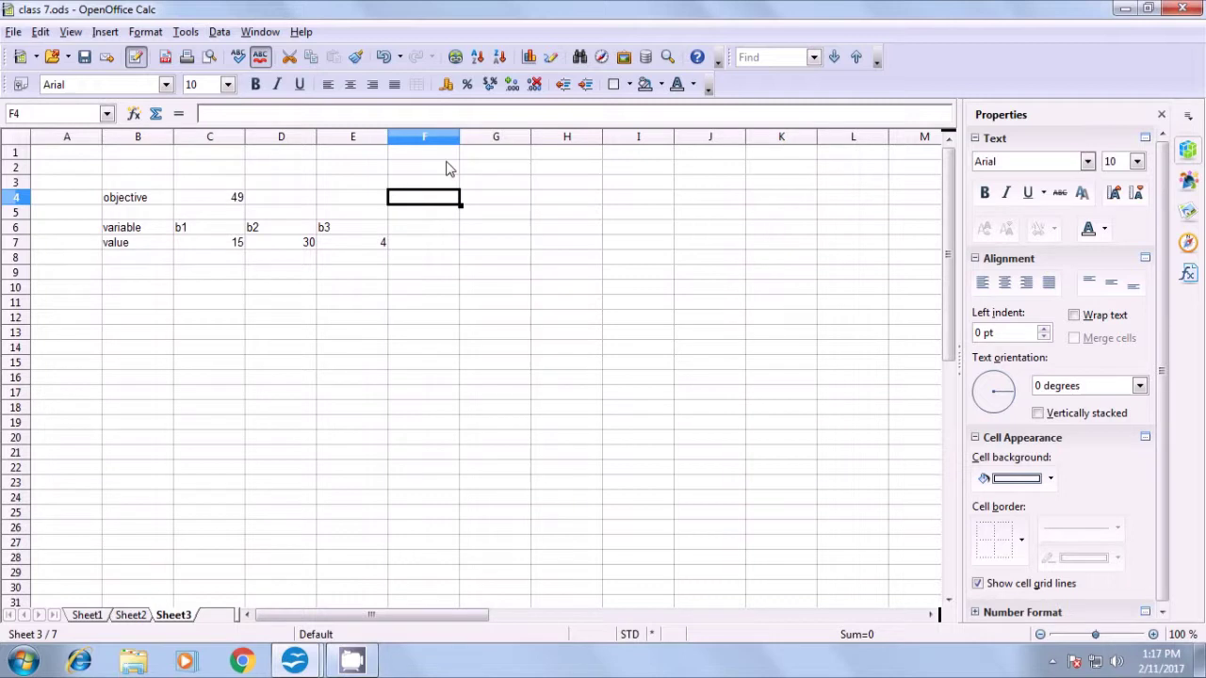
left_click_drag(458, 140, 491, 139)
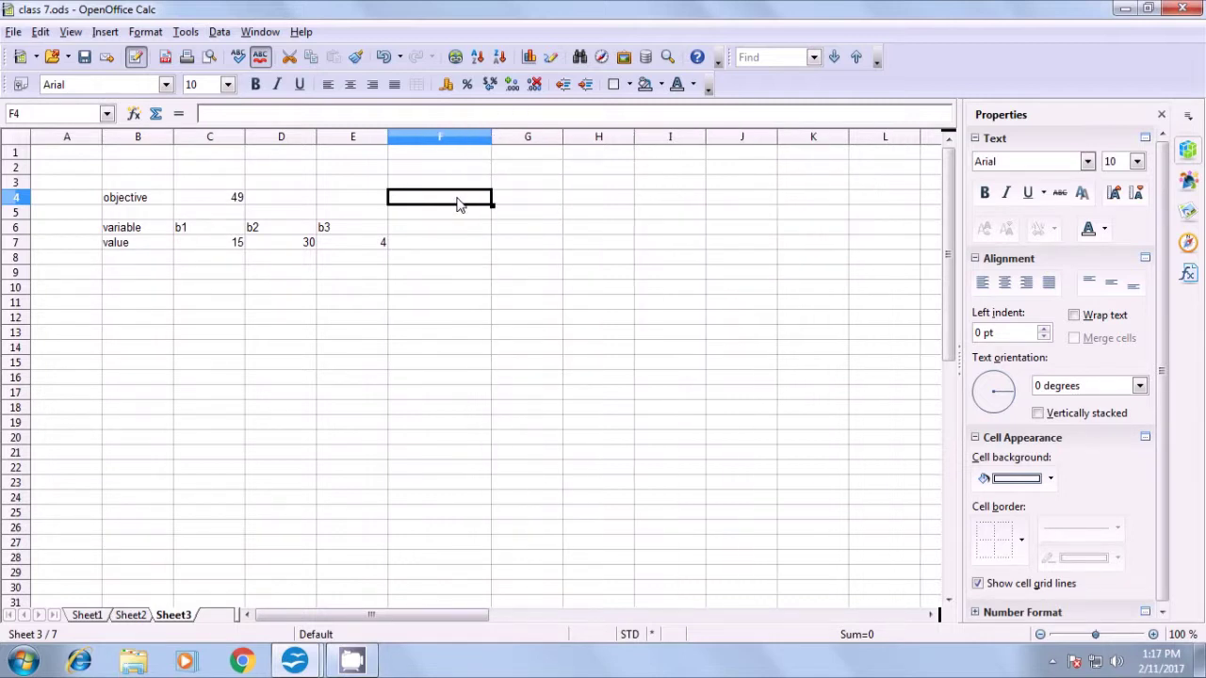
- Enter the label 'target value 100' in cell F4
type("target")
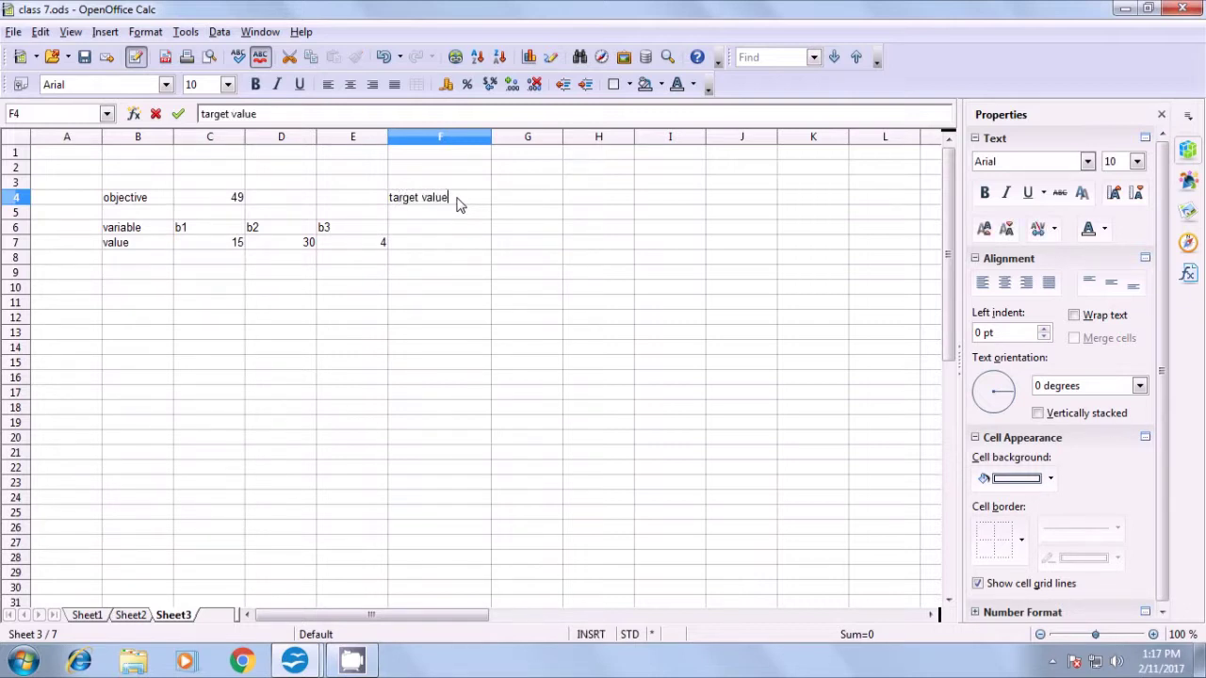
type("value 100")
left_click(439, 321)
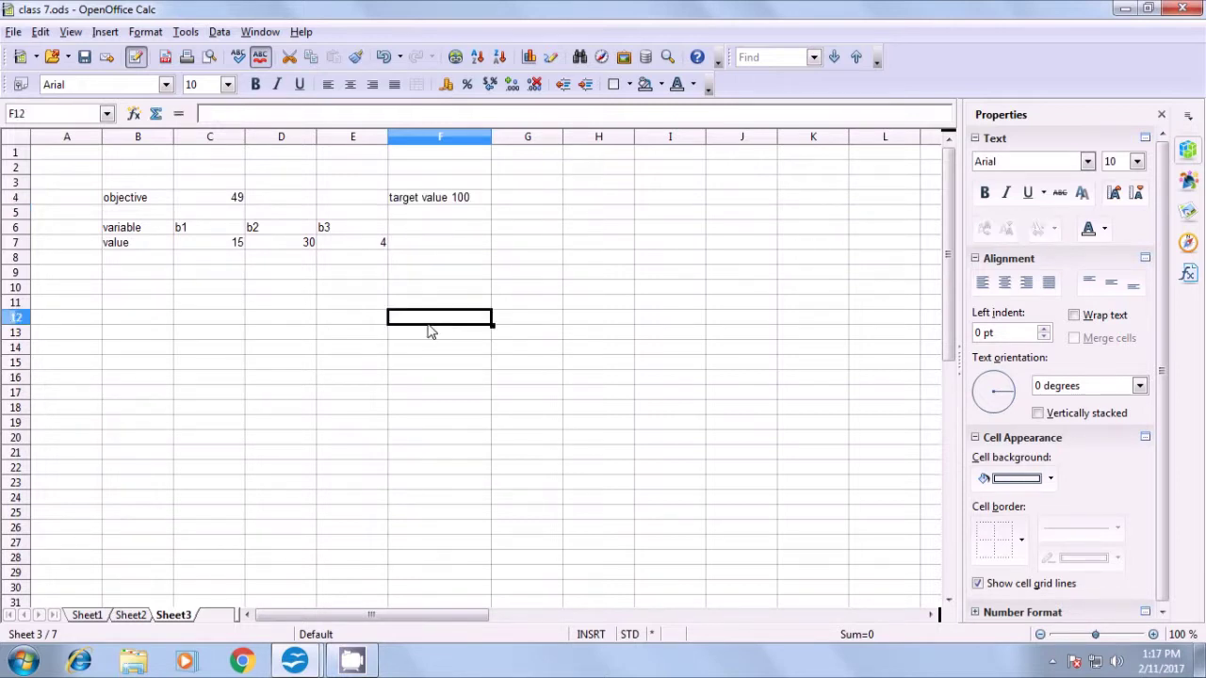
left_click(458, 203)
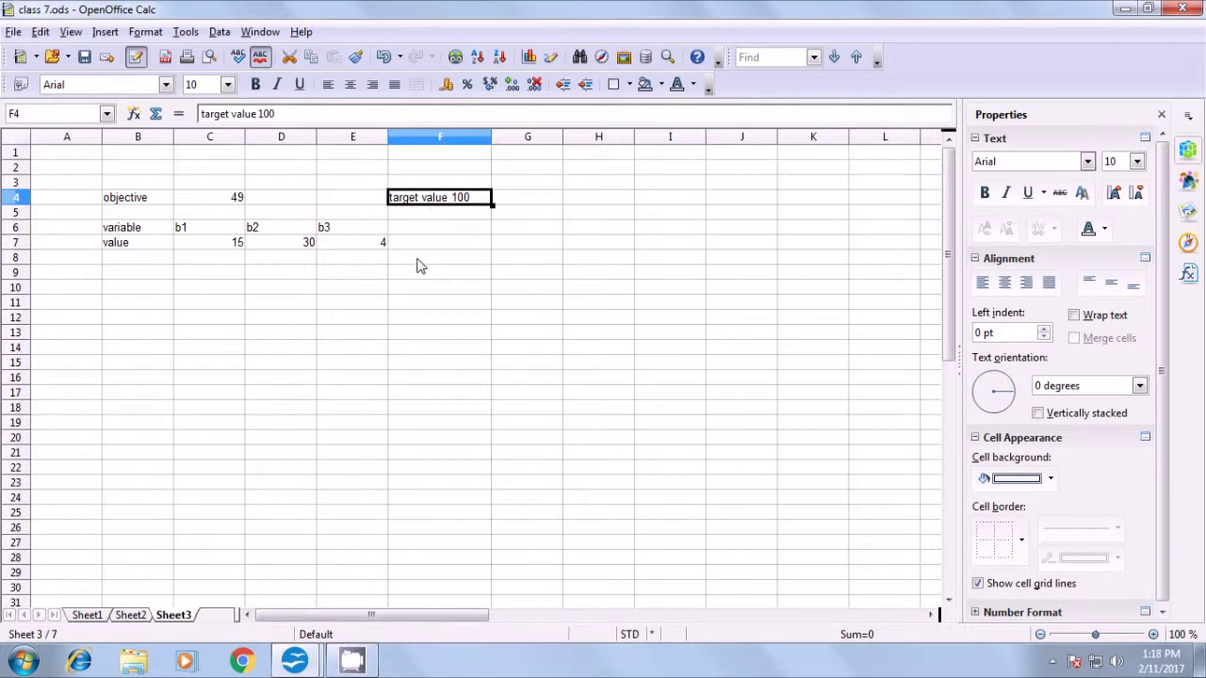
left_click(417, 261)
left_click(461, 203)
- Reselect the objective cell C4
left_click(236, 200)
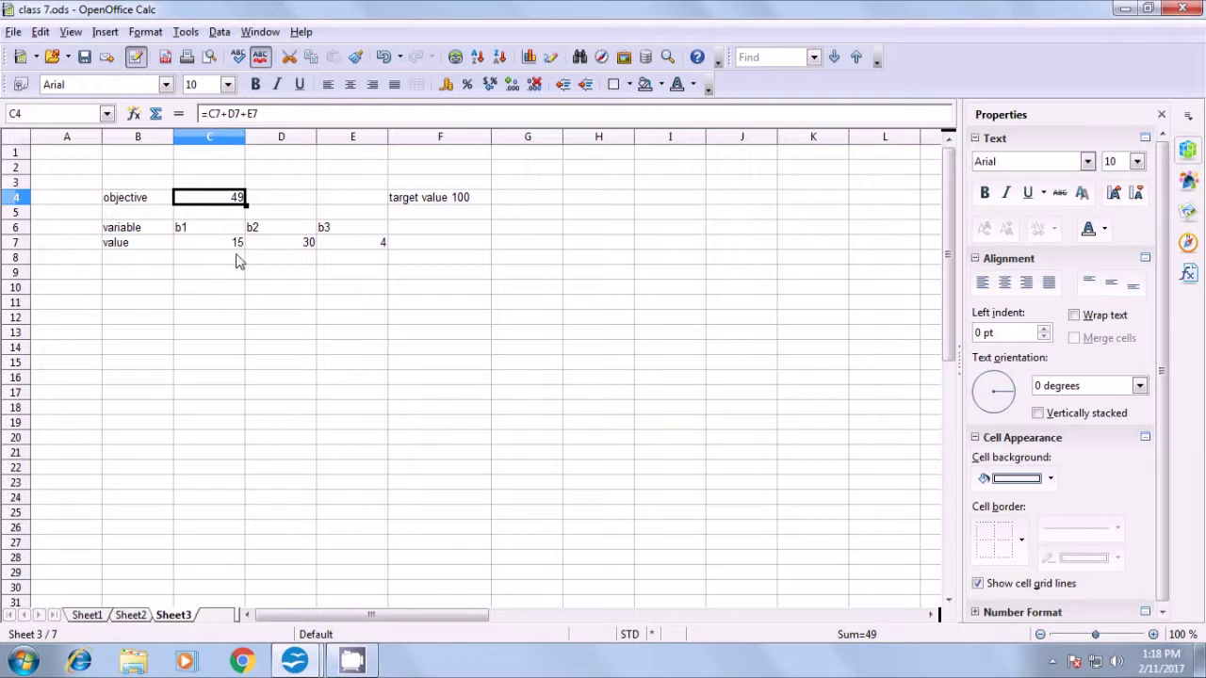
left_click(248, 294)
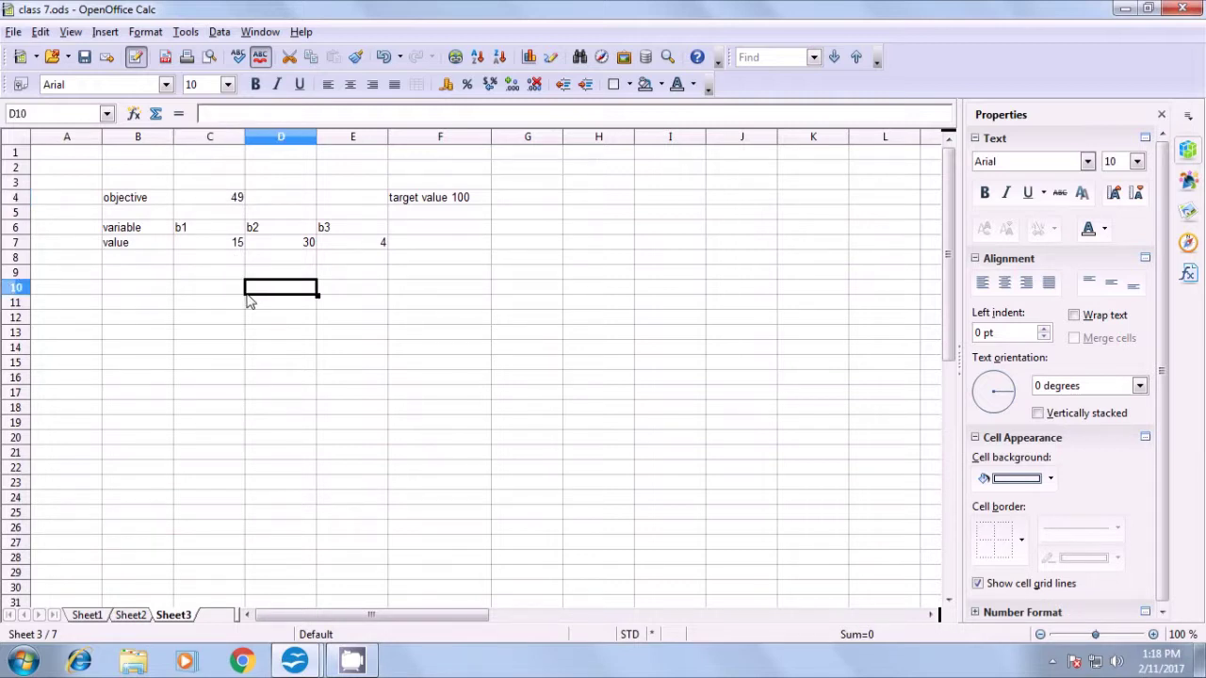
left_click(218, 198)
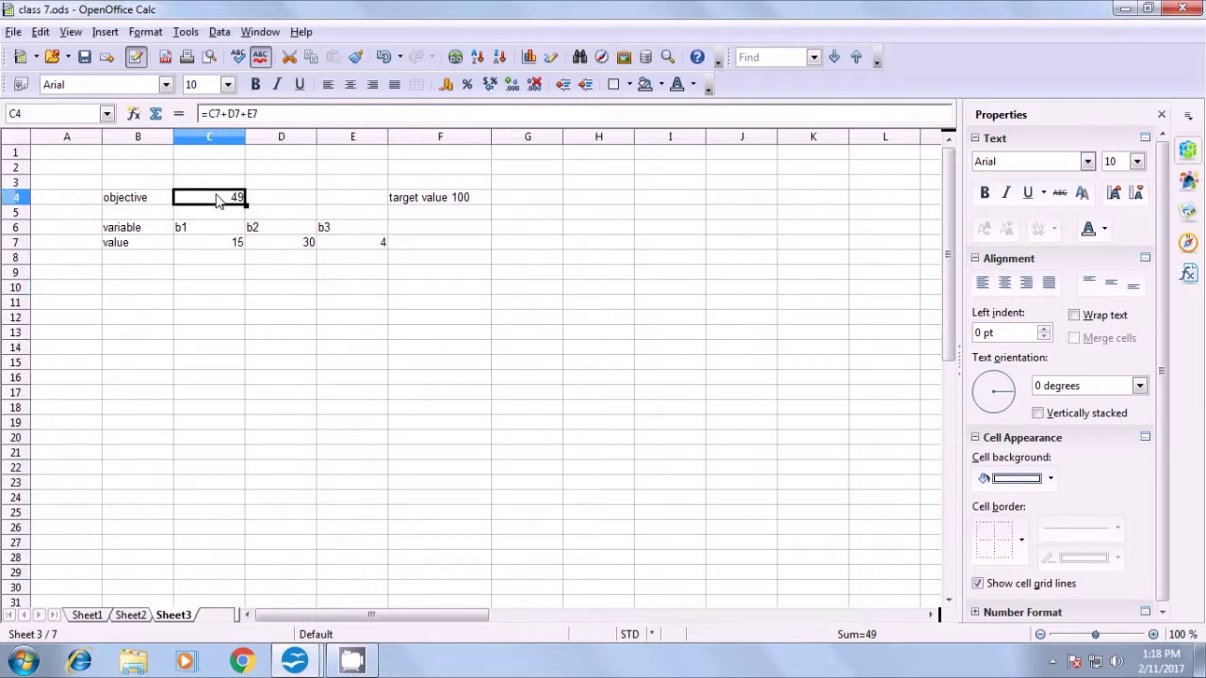
left_click(186, 32)
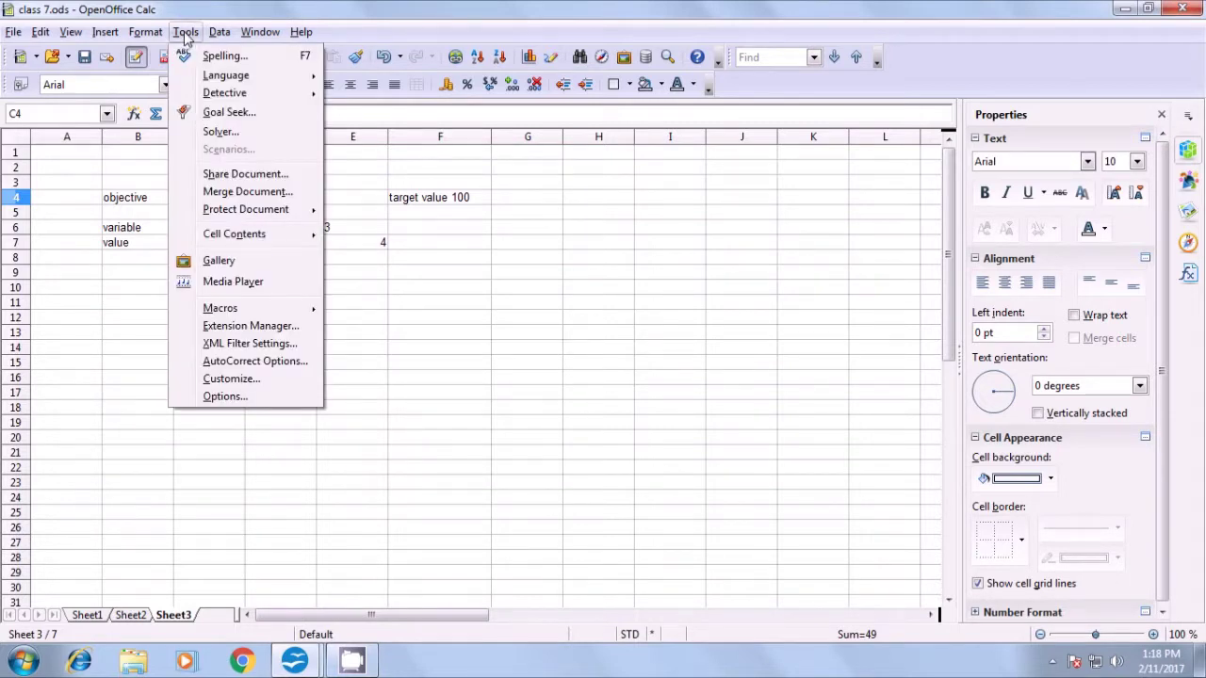
- Solve to maximise $C$4 by changing $C$7, then restore the previous values instead of the result 34
left_click(225, 133)
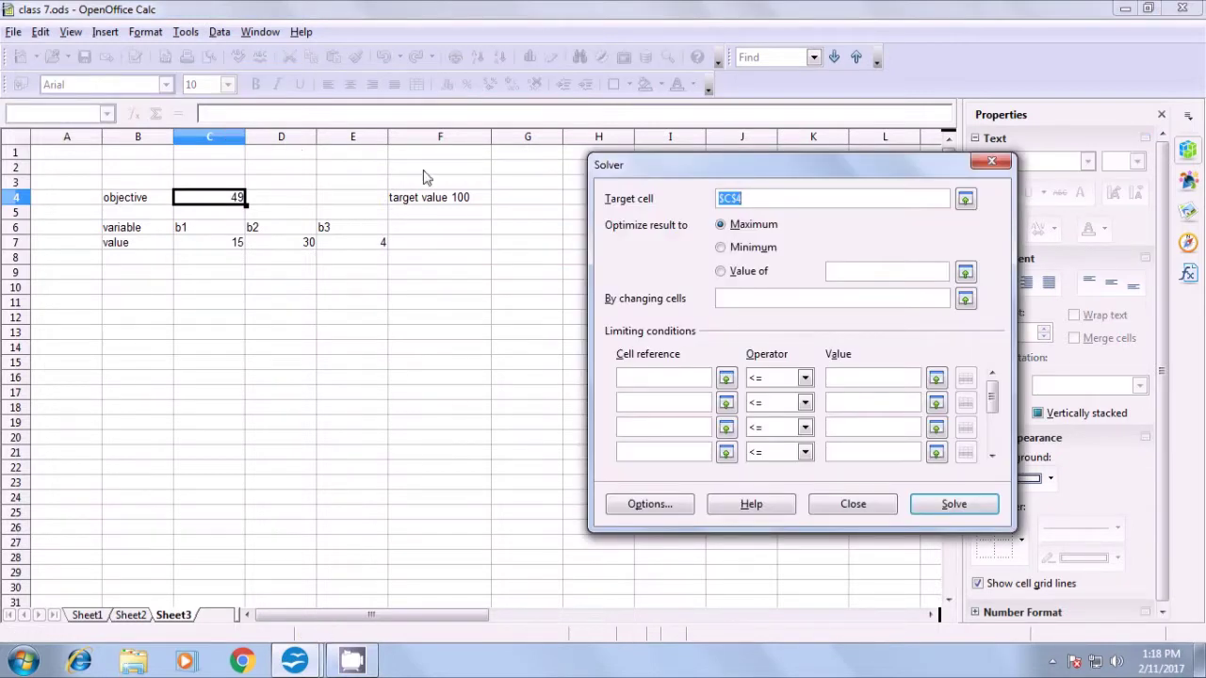
left_click_drag(686, 166, 558, 134)
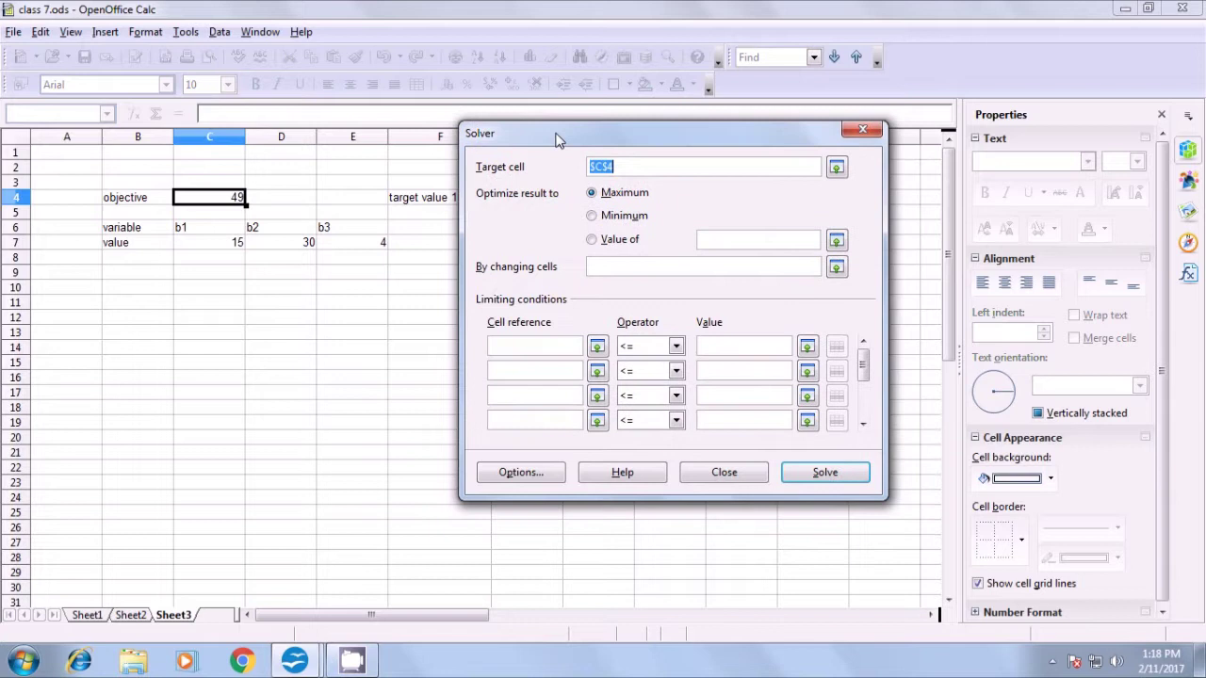
left_click(593, 194)
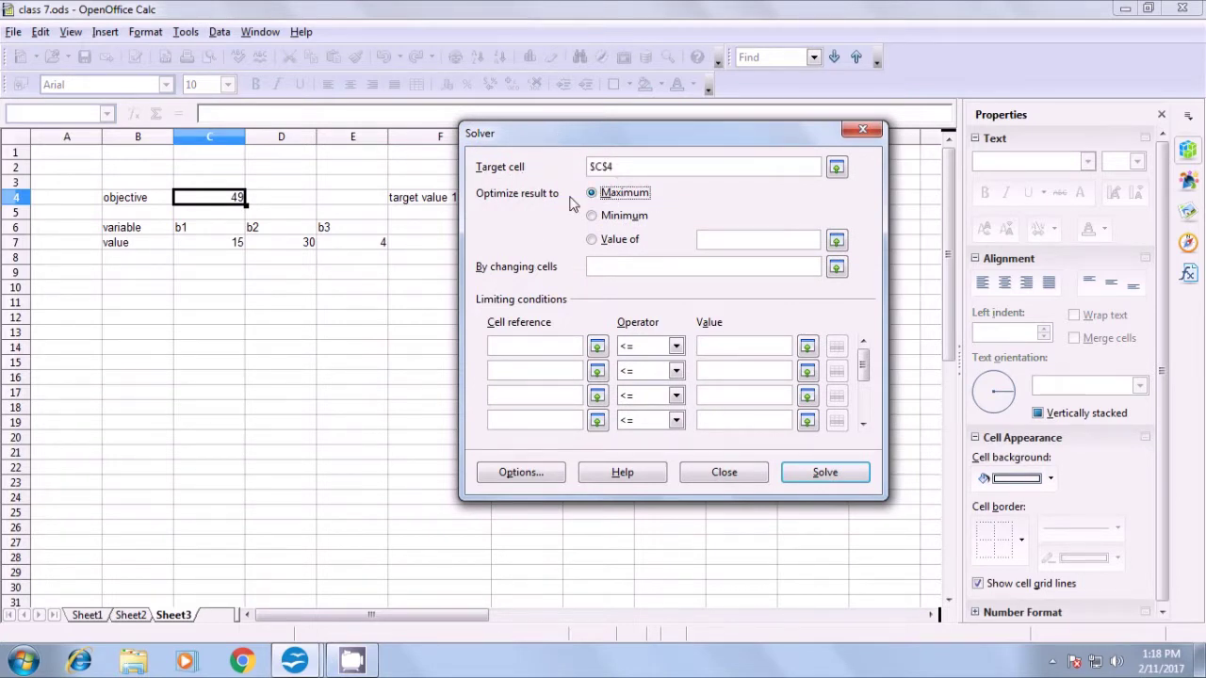
left_click(593, 217)
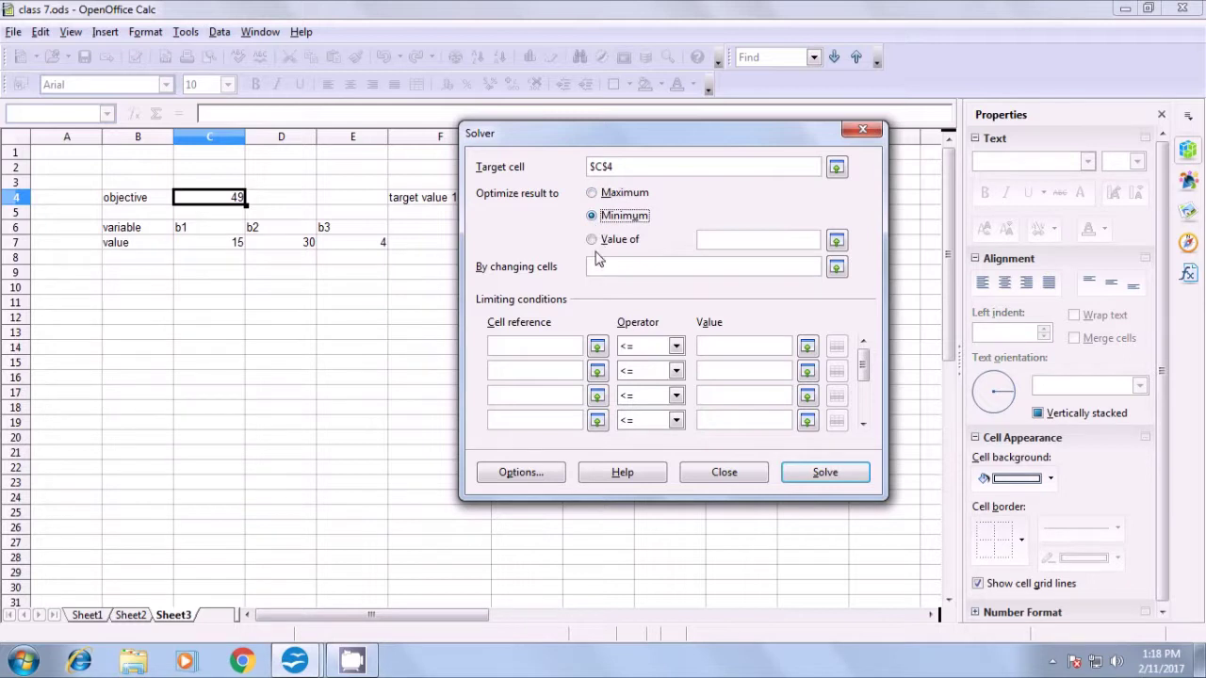
left_click(592, 240)
left_click(592, 194)
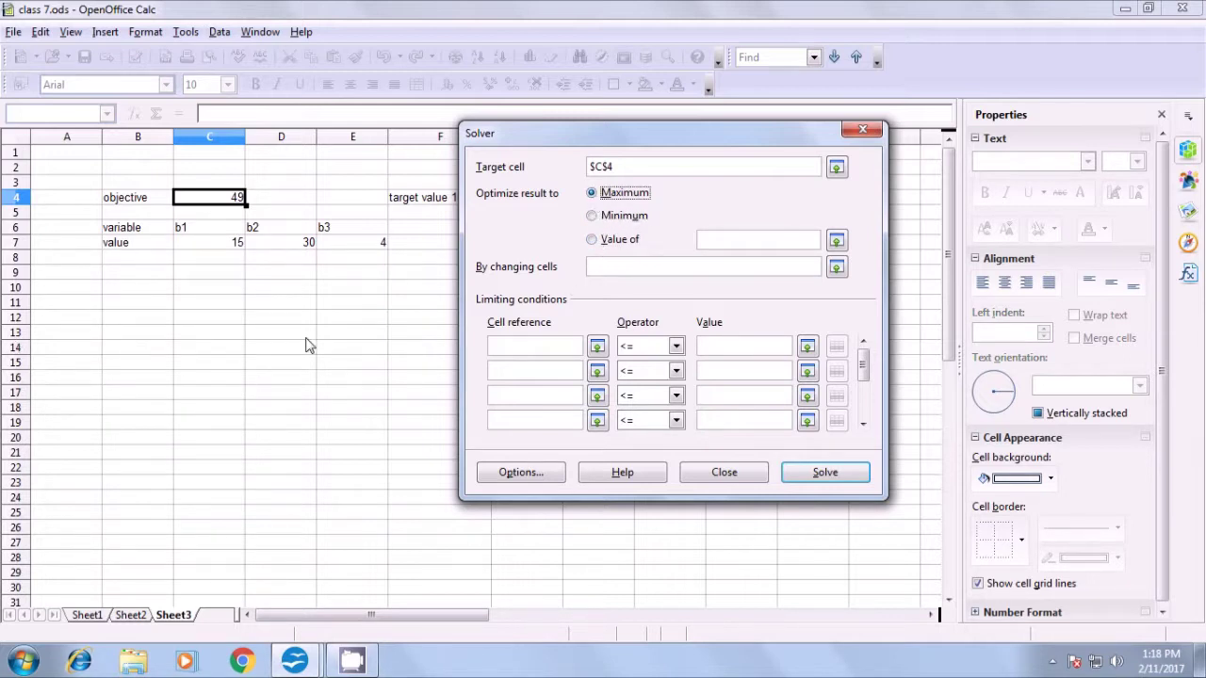
left_click(628, 267)
left_click(227, 247)
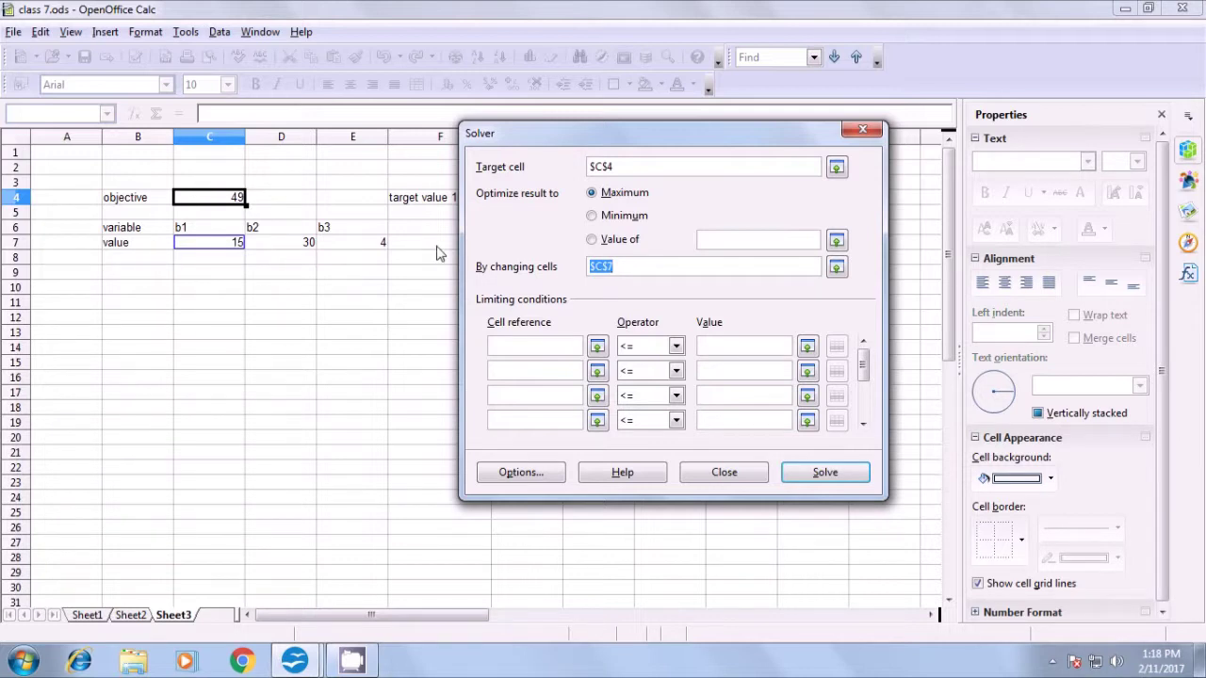
left_click(825, 472)
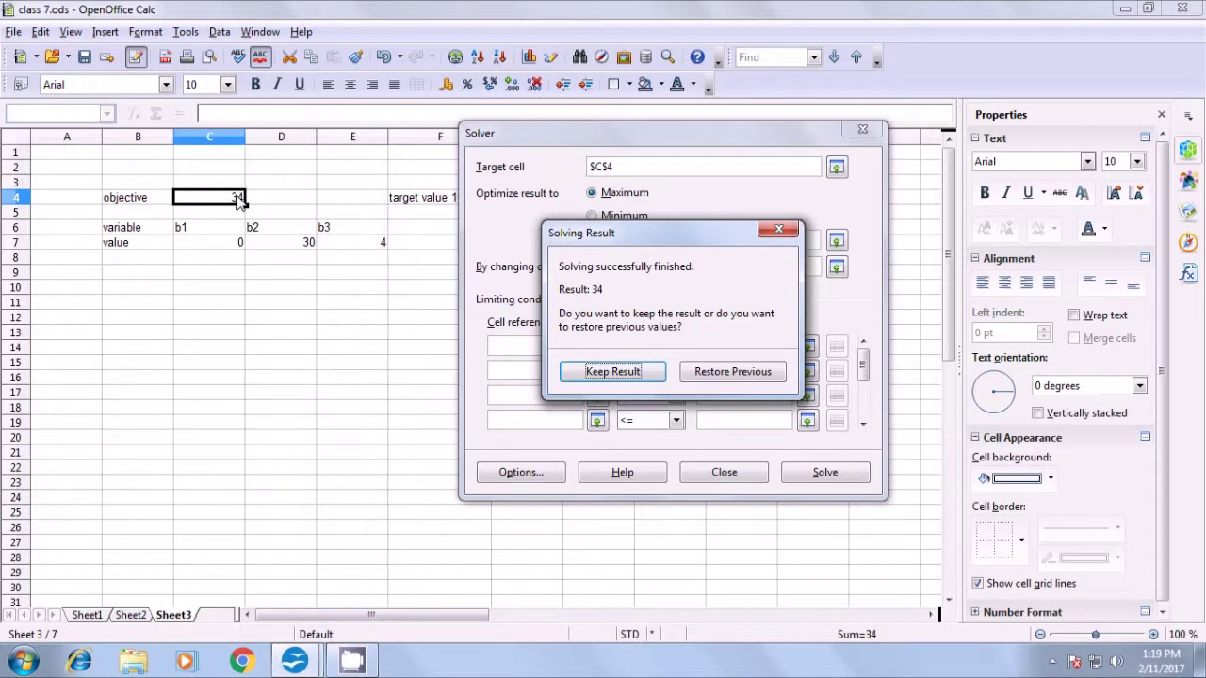
left_click(731, 373)
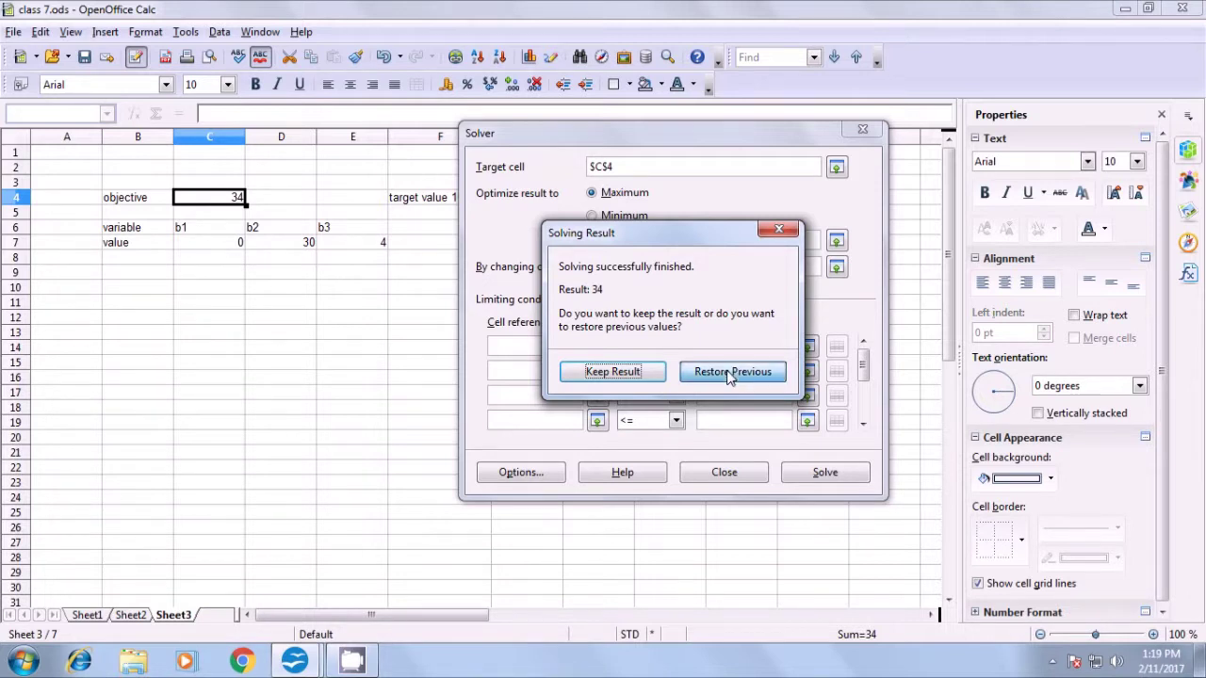
- Re-solve minimising $C$4 by changing $C$7, discarding the result 34 to keep the objective at 49
left_click(592, 217)
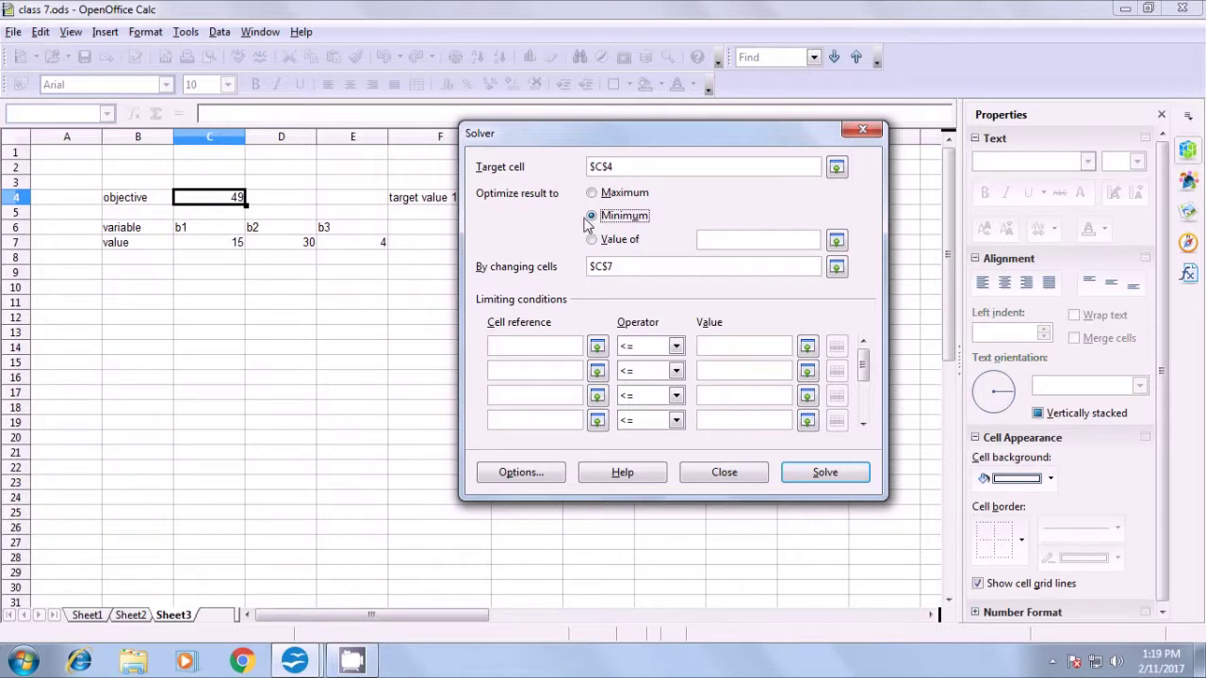
left_click(216, 253)
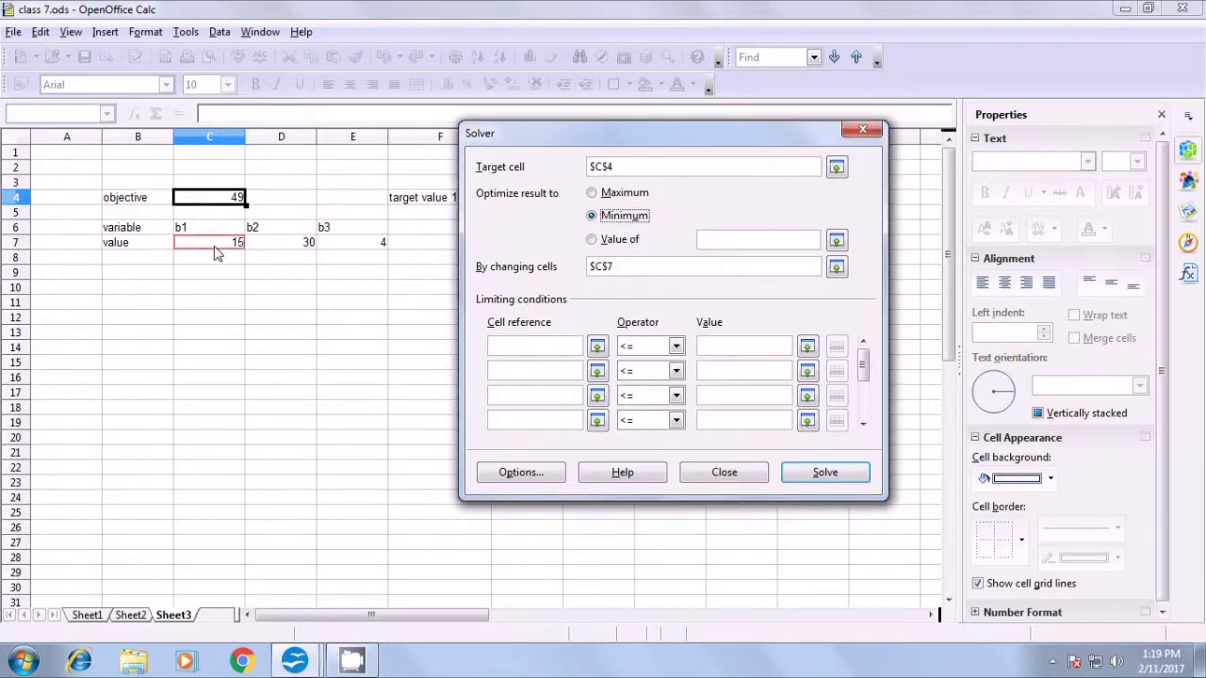
left_click(679, 274)
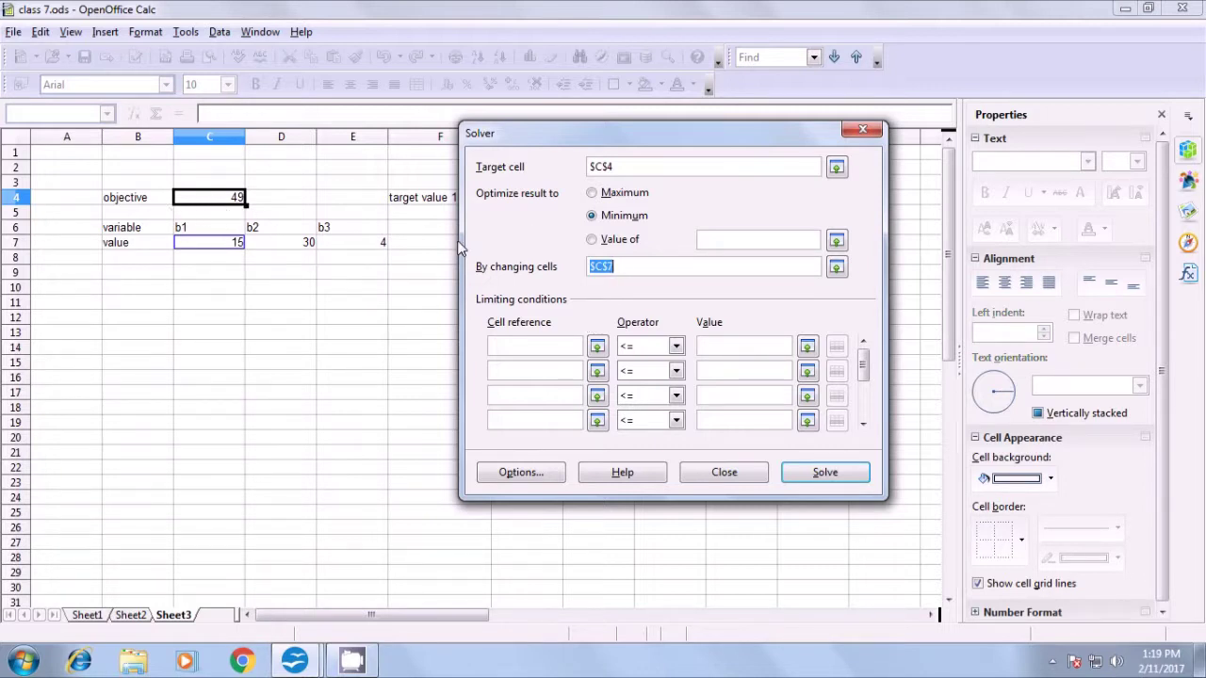
left_click(815, 480)
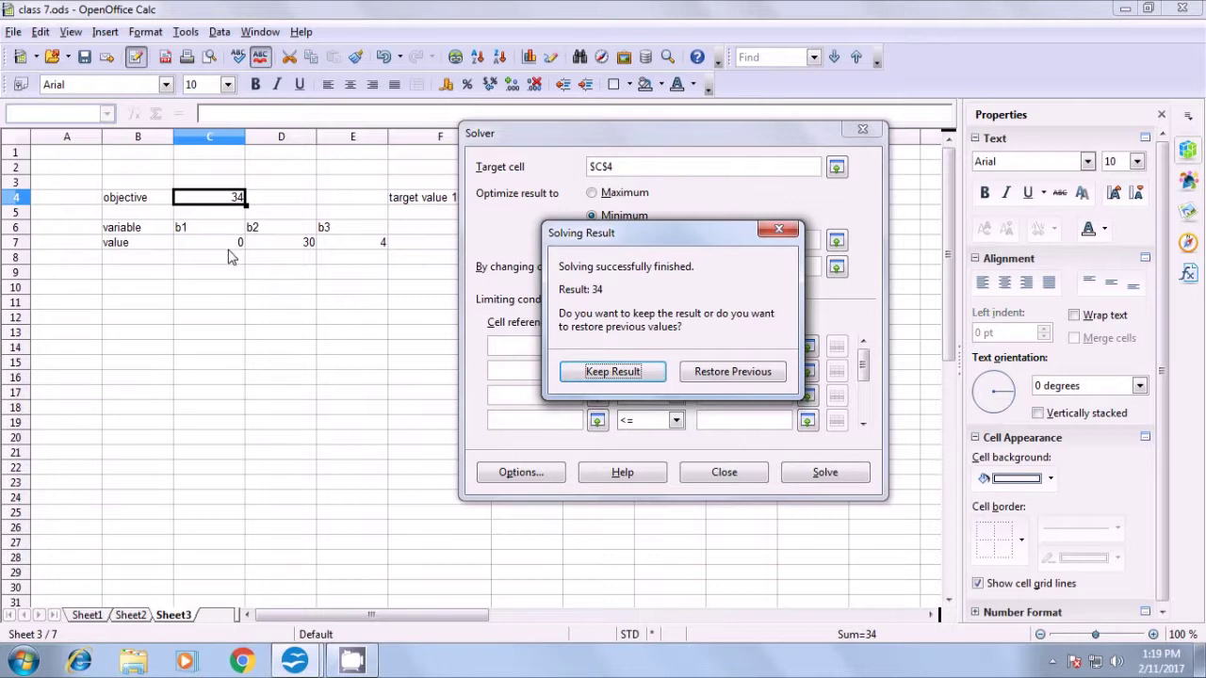
left_click(751, 374)
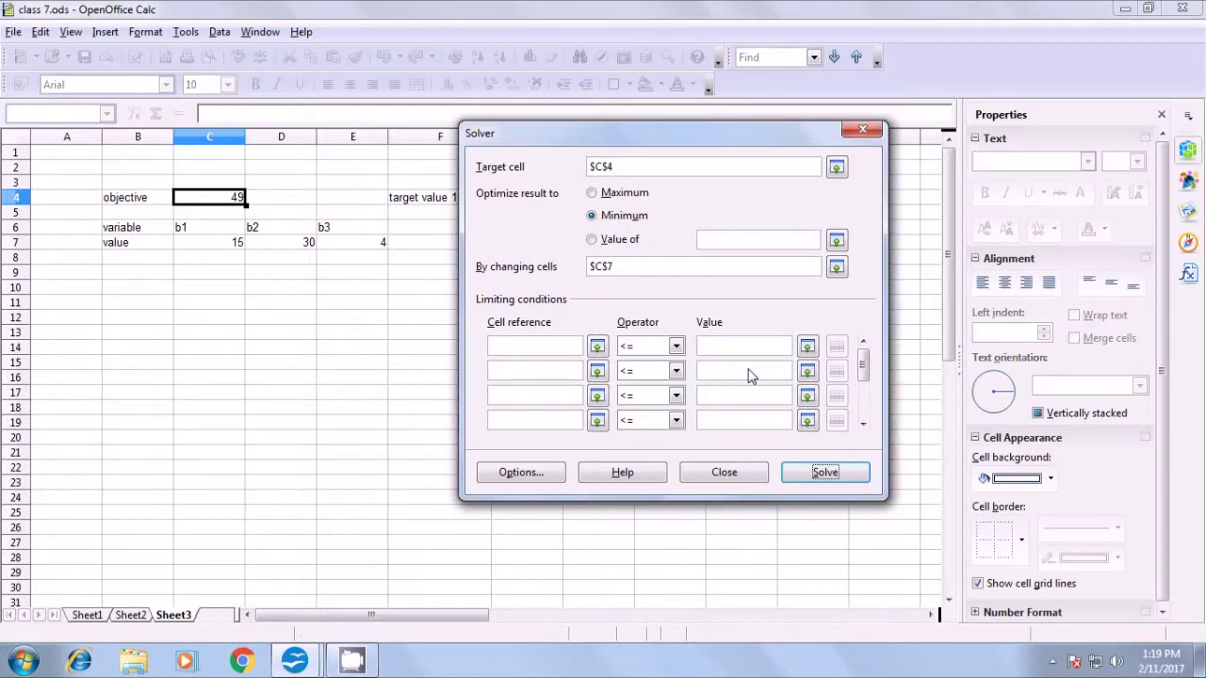
left_click_drag(651, 130, 681, 292)
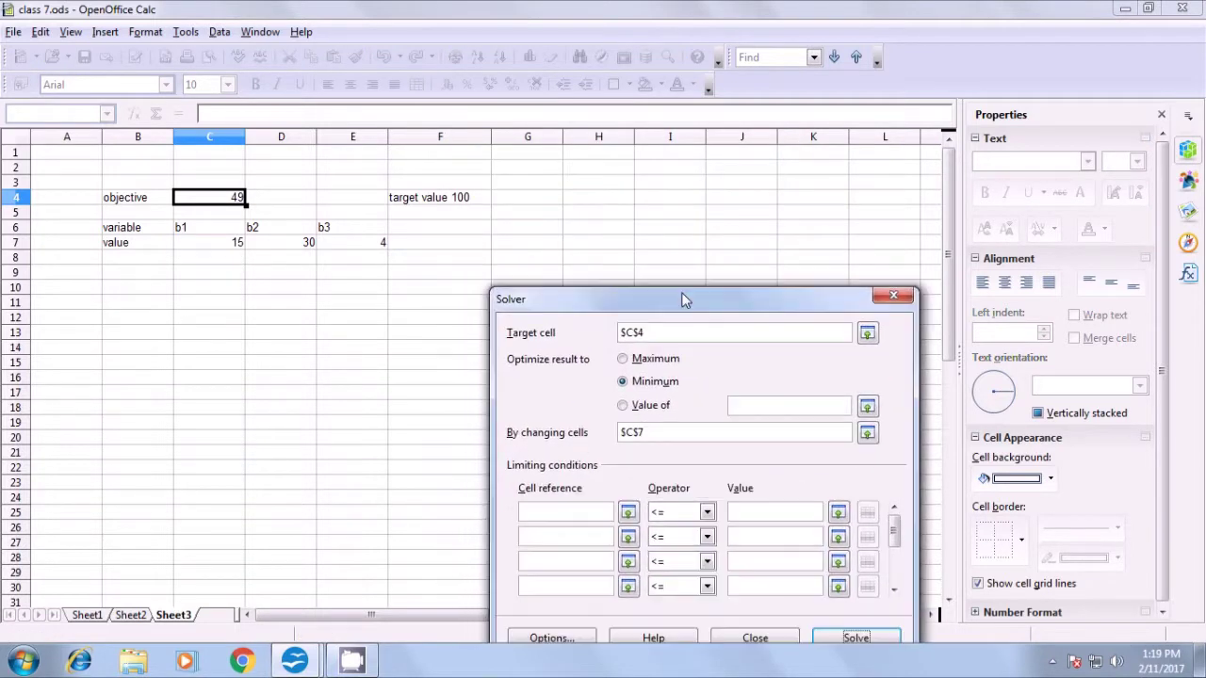
- Set the Solver goal so $C$4 reaches a value of 100
left_click(215, 213)
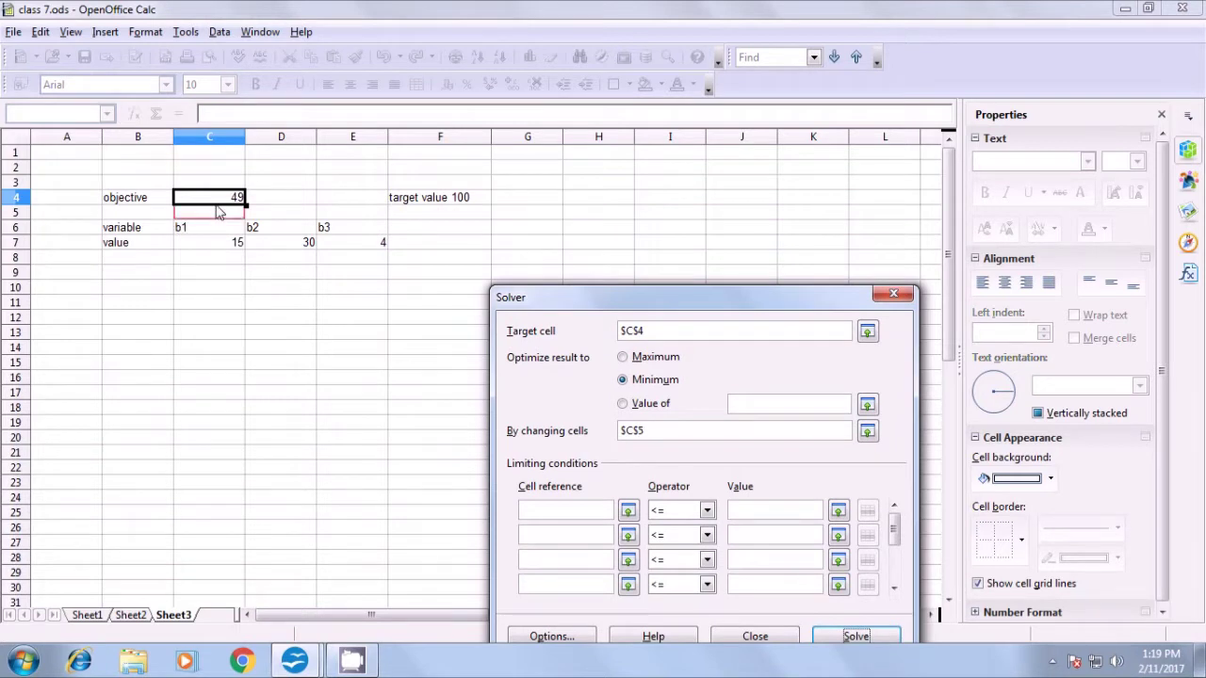
left_click(226, 198)
left_click_drag(594, 299, 558, 138)
left_click(586, 244)
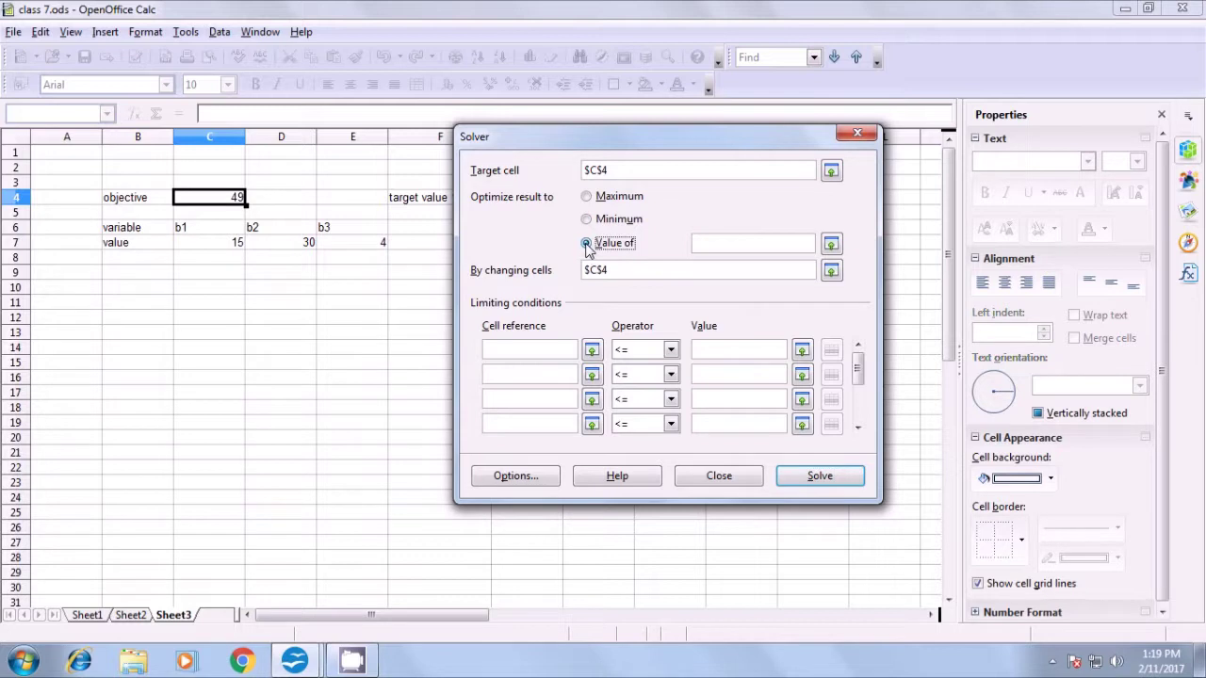
left_click(712, 248)
- Solve with $C$7 as the changing cell and keep the result: b1 66, objective 100
left_click(614, 270)
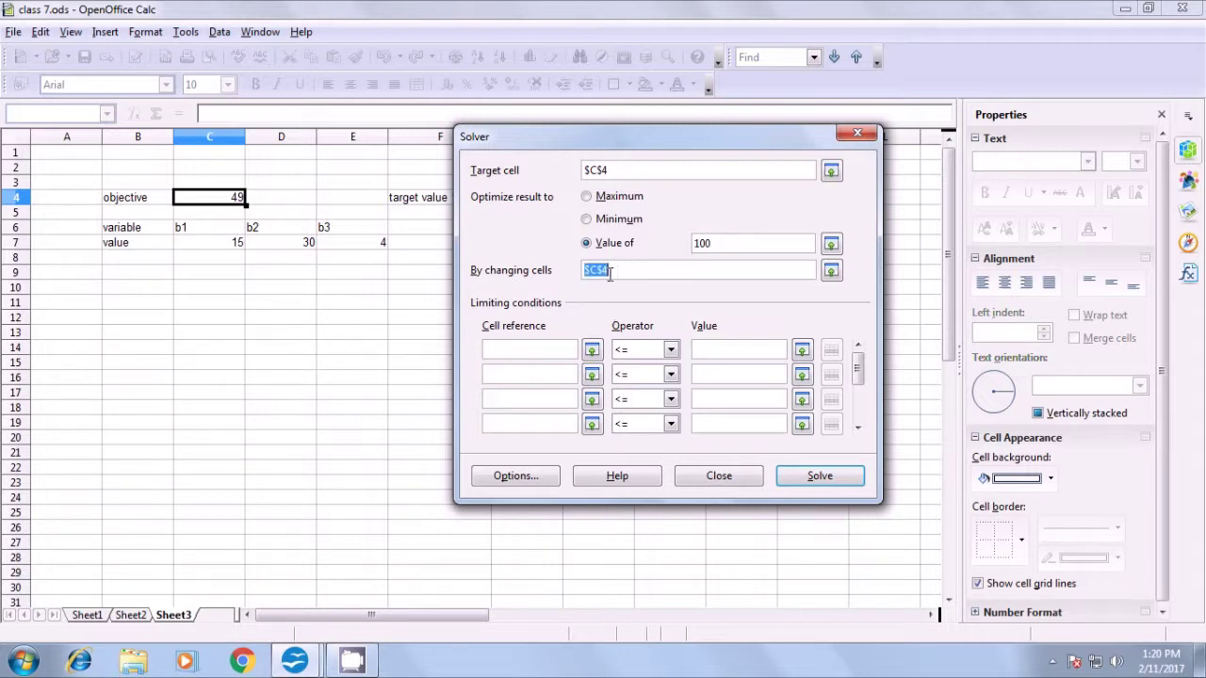
left_click(226, 249)
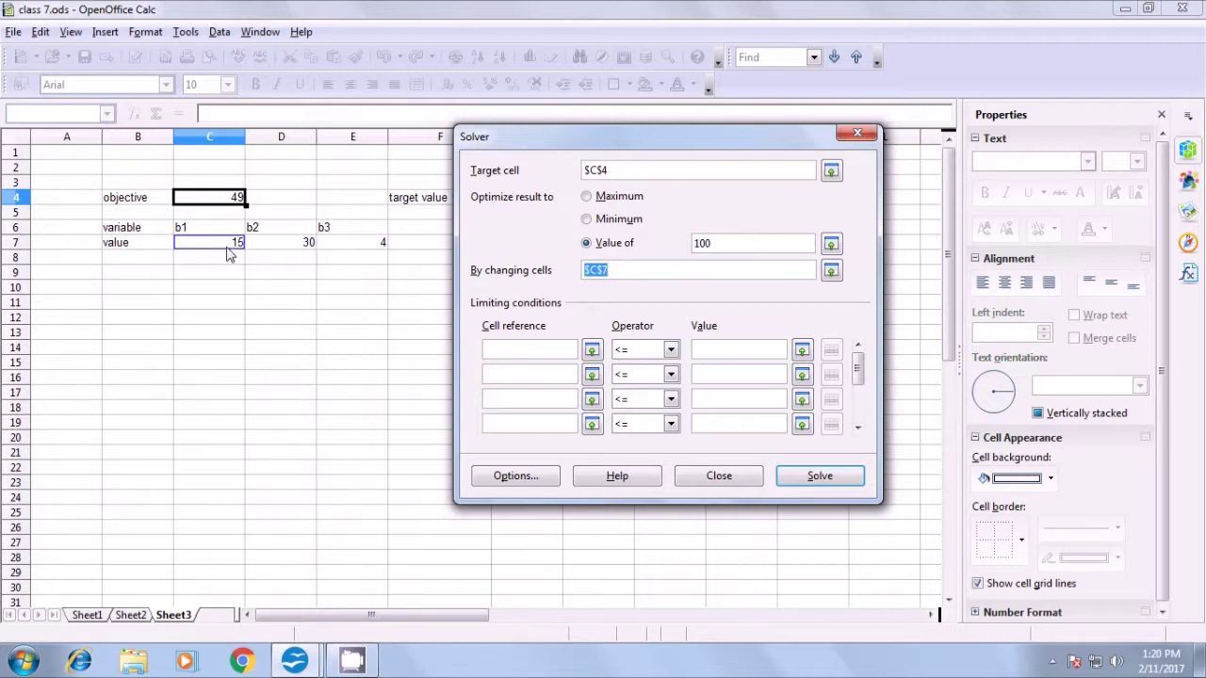
left_click(818, 480)
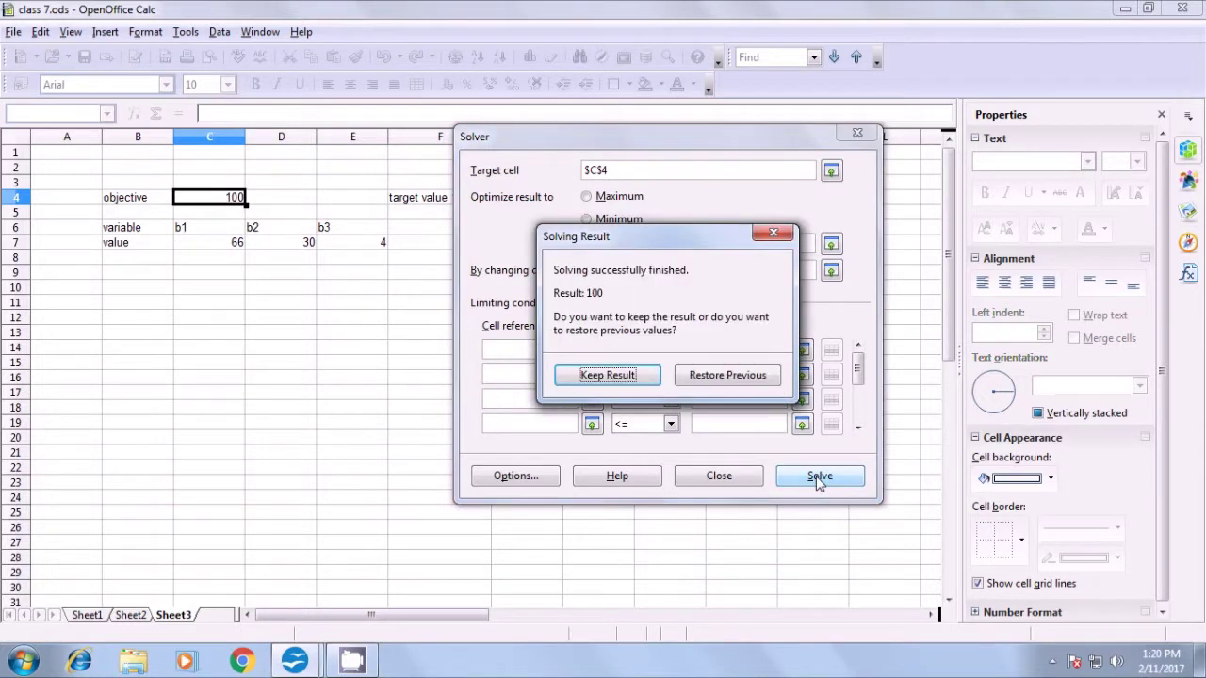
left_click(598, 376)
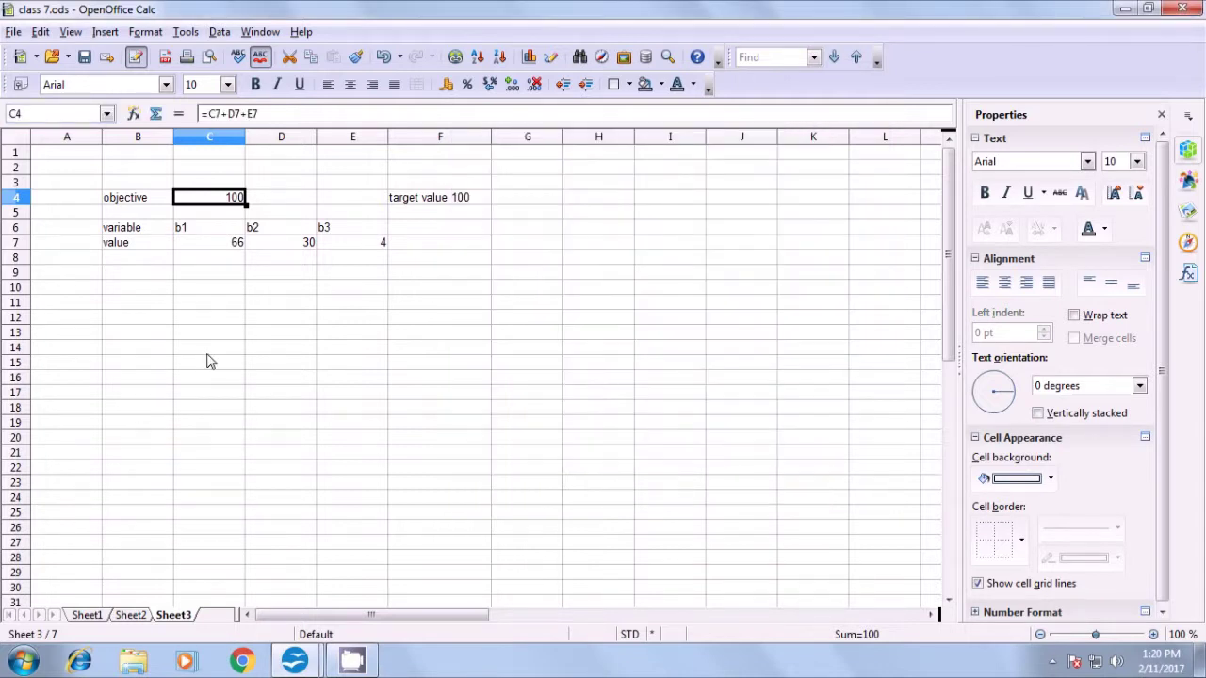
left_click(237, 305)
- Enter 200 in G4 beside the 'target value 100' label
left_click(238, 246)
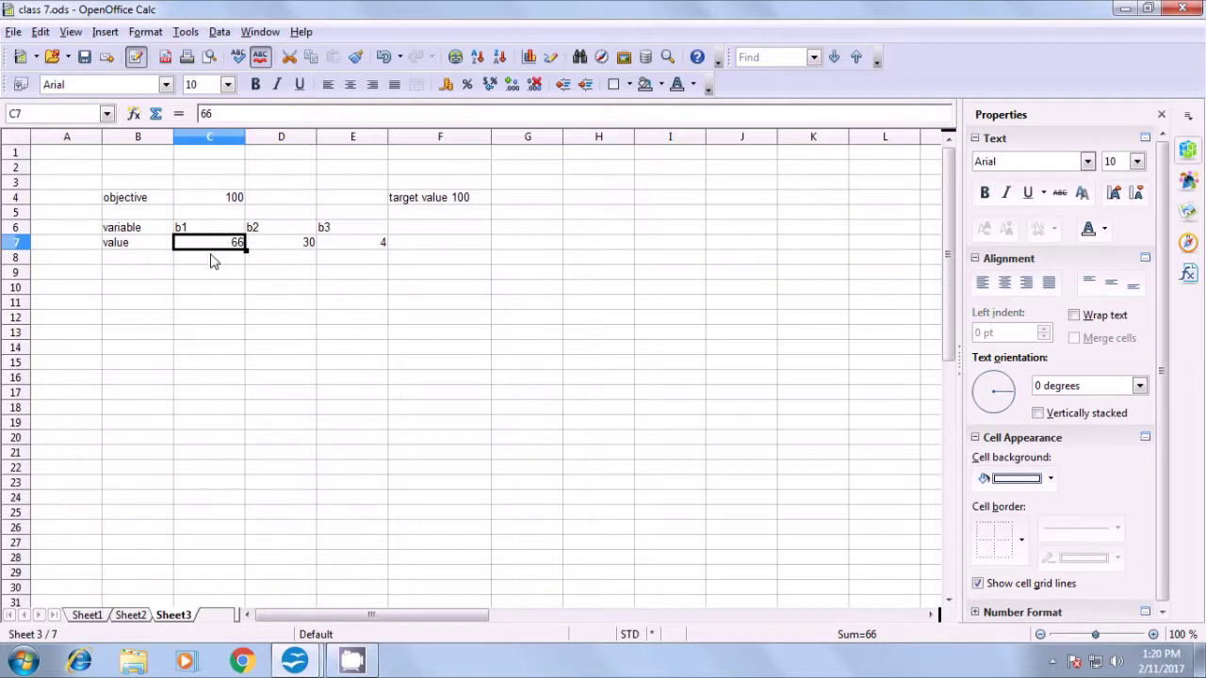
left_click(231, 203)
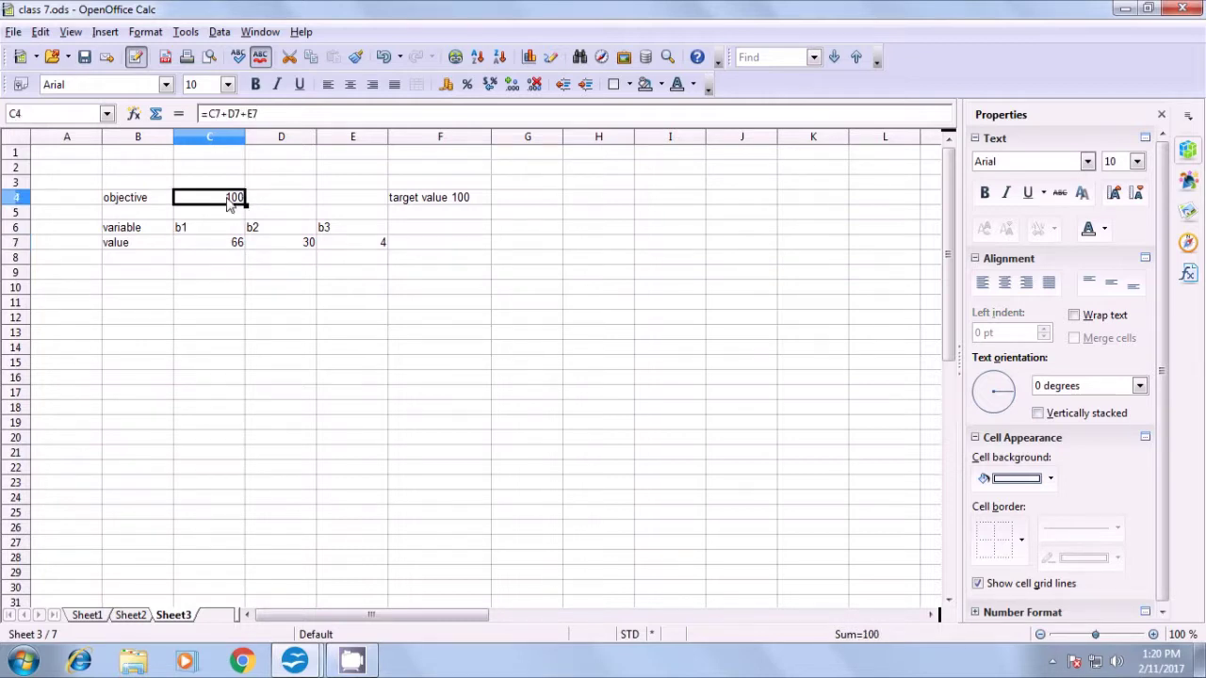
left_click(506, 199)
type("200")
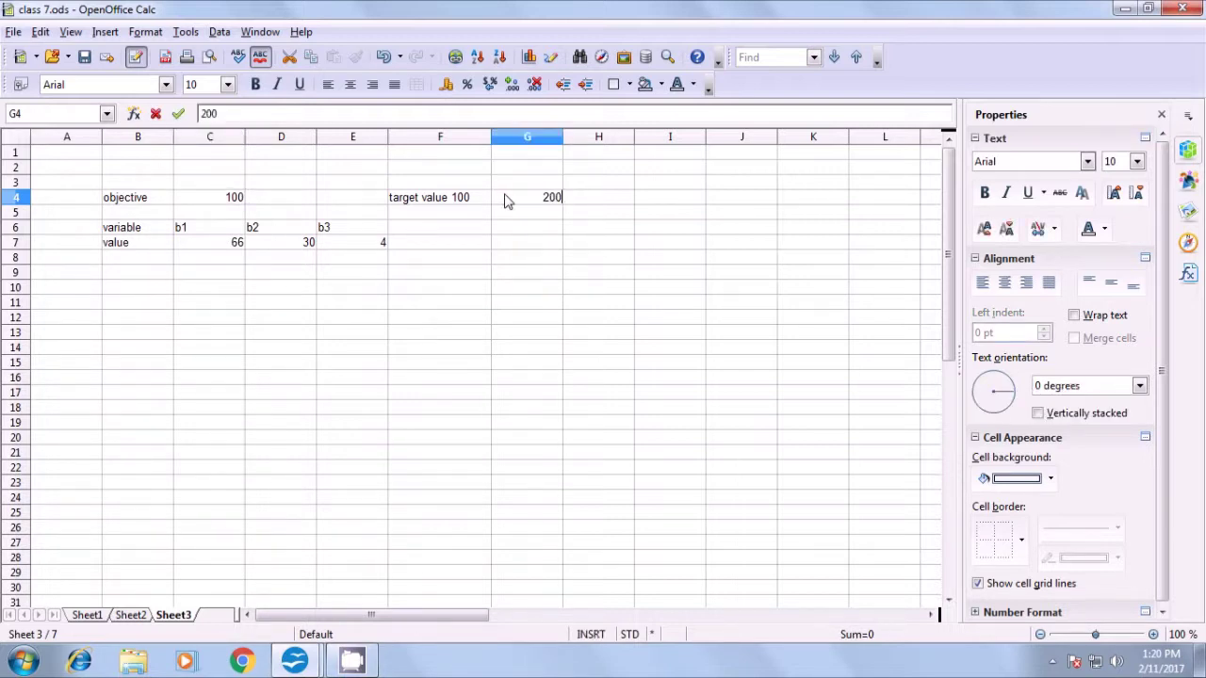
left_click(513, 232)
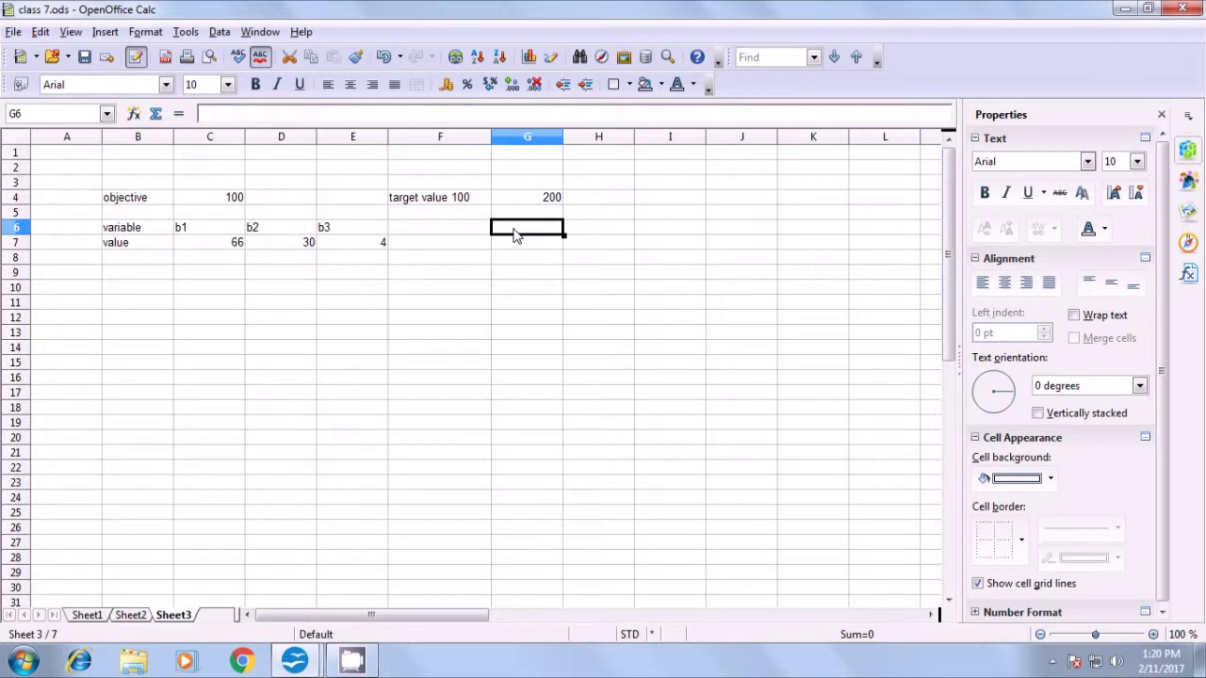
- Review b1 and b2 in C7:D7, the C4 objective formula and the new 200 in G4
left_click(239, 247)
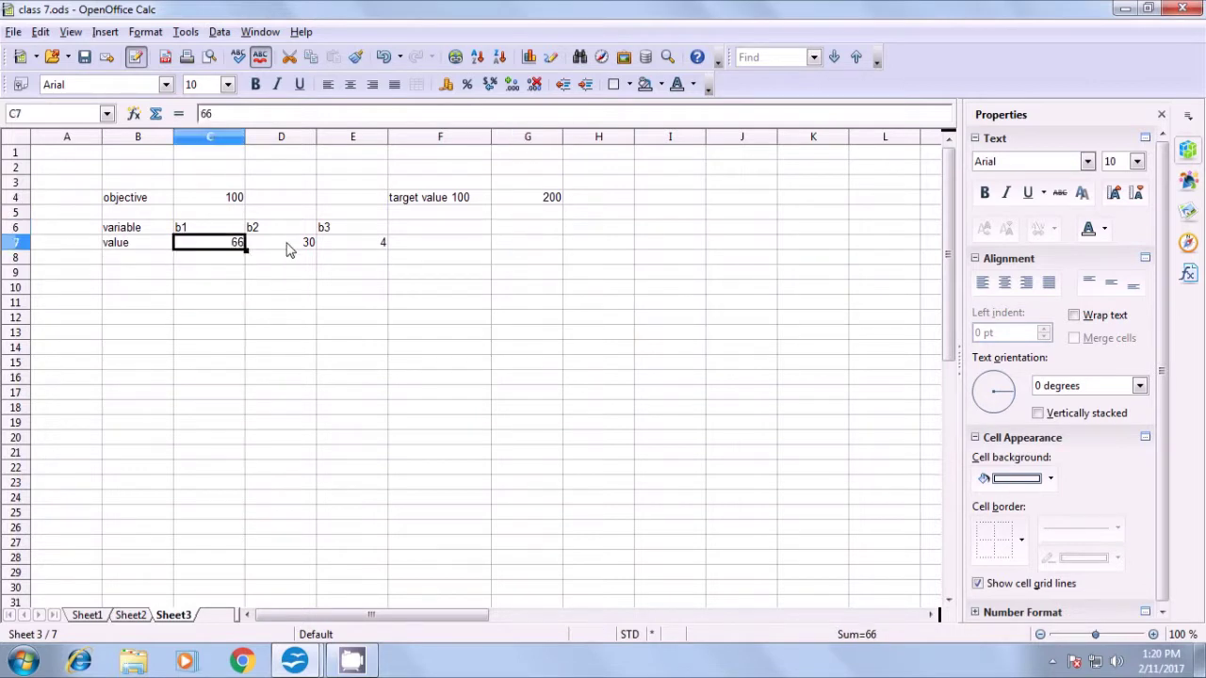
left_click(289, 249)
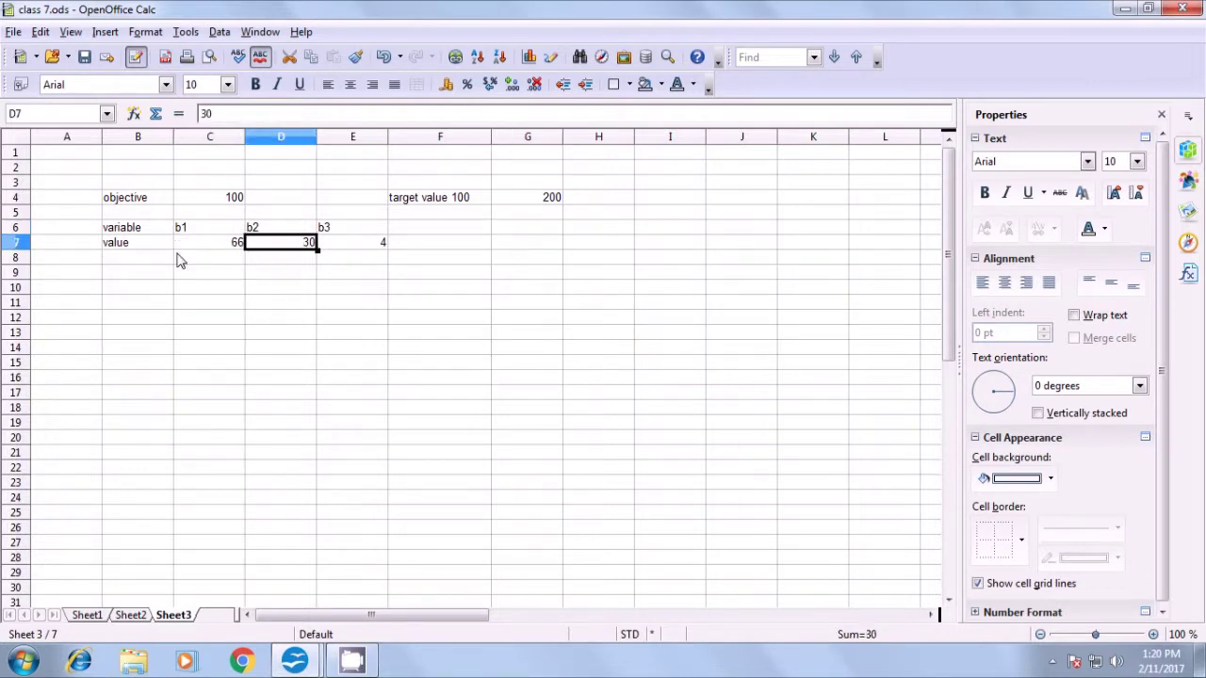
left_click(217, 201)
left_click(532, 202)
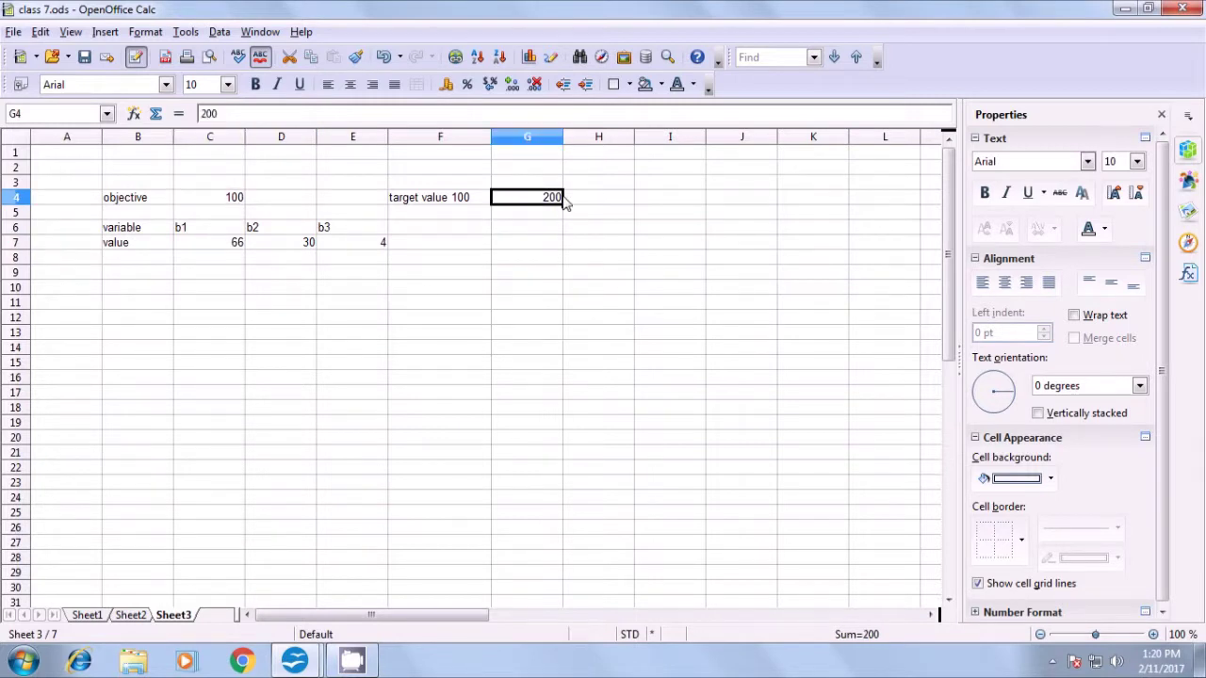
left_click(226, 200)
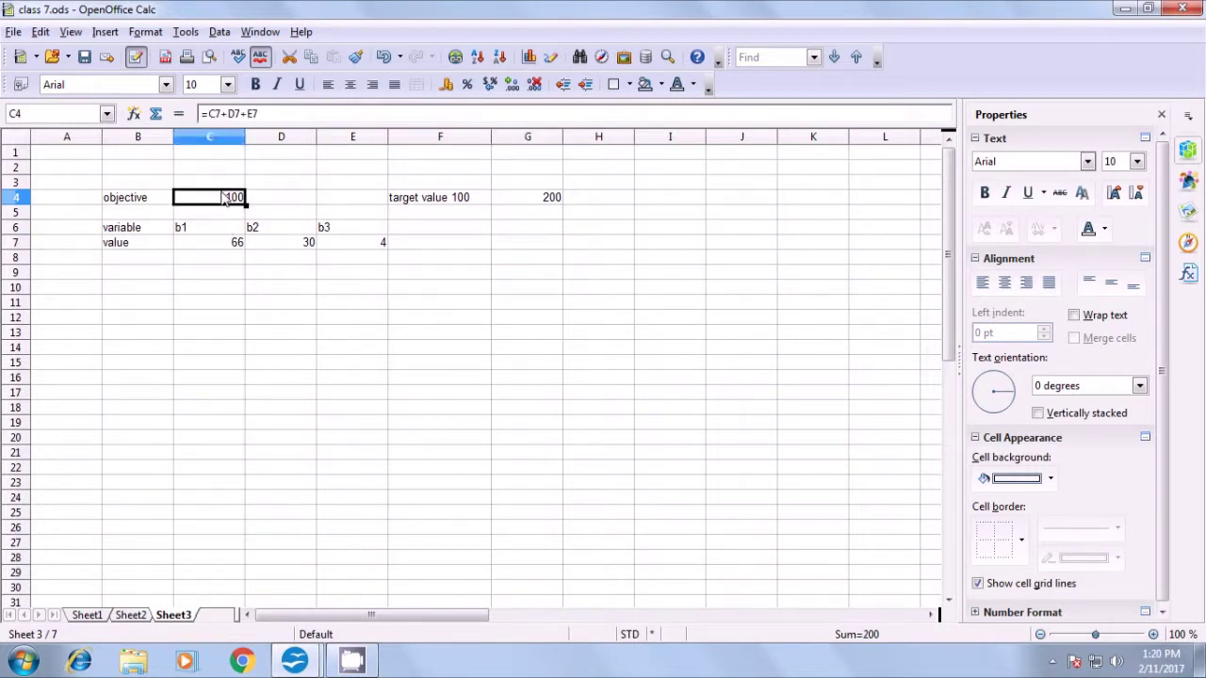
- Open the Solver and set its target value to 200
left_click(186, 32)
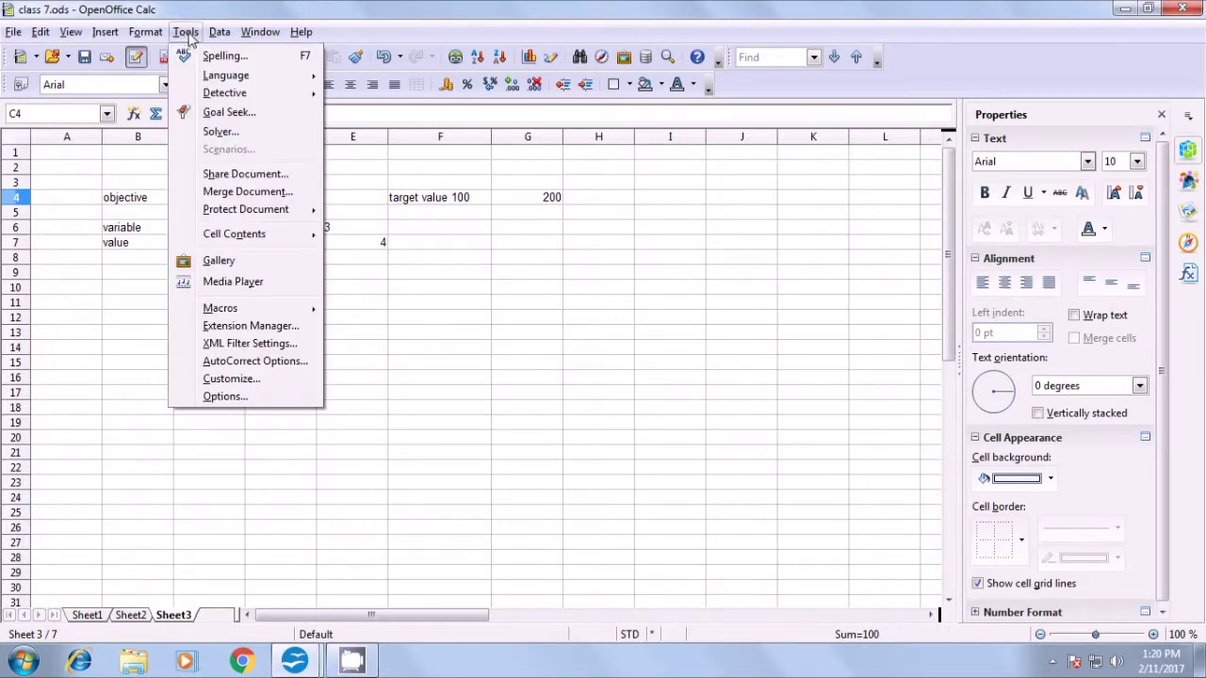
left_click(223, 133)
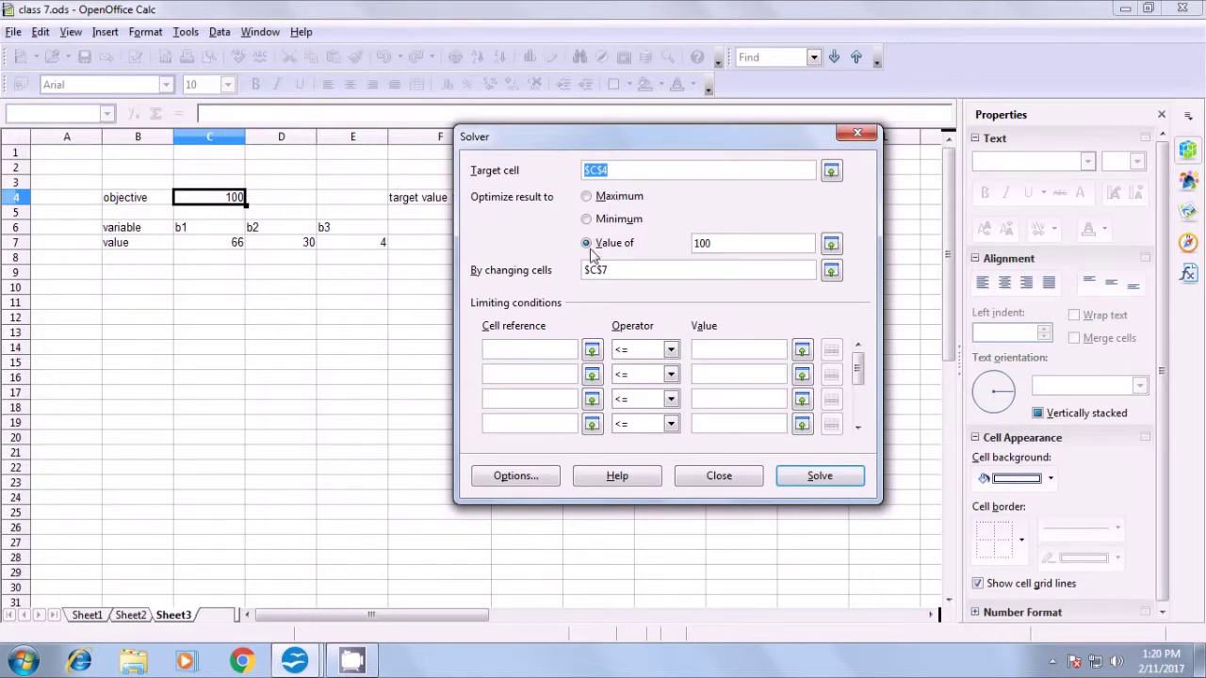
double_click(732, 243)
key("BackSpace")
type("200")
- Set the changing cells to C7:D7, solve, and keep the result (b1 196, b2 0)
left_click(681, 271)
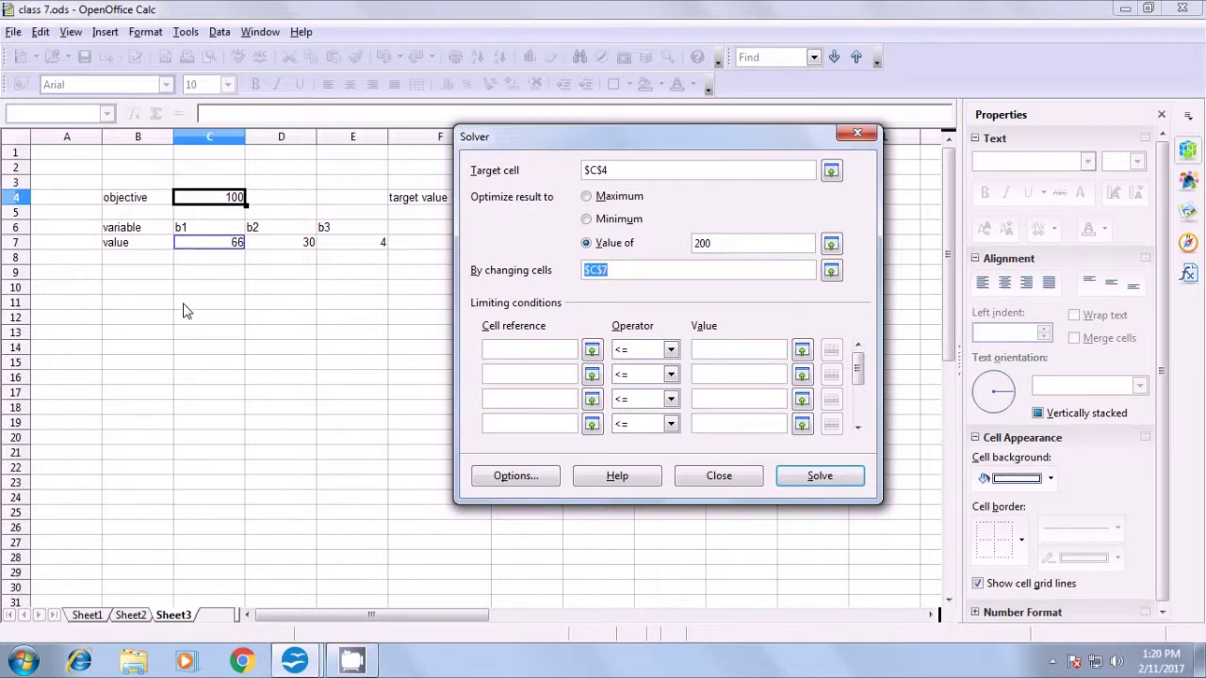
left_click_drag(218, 253, 294, 249)
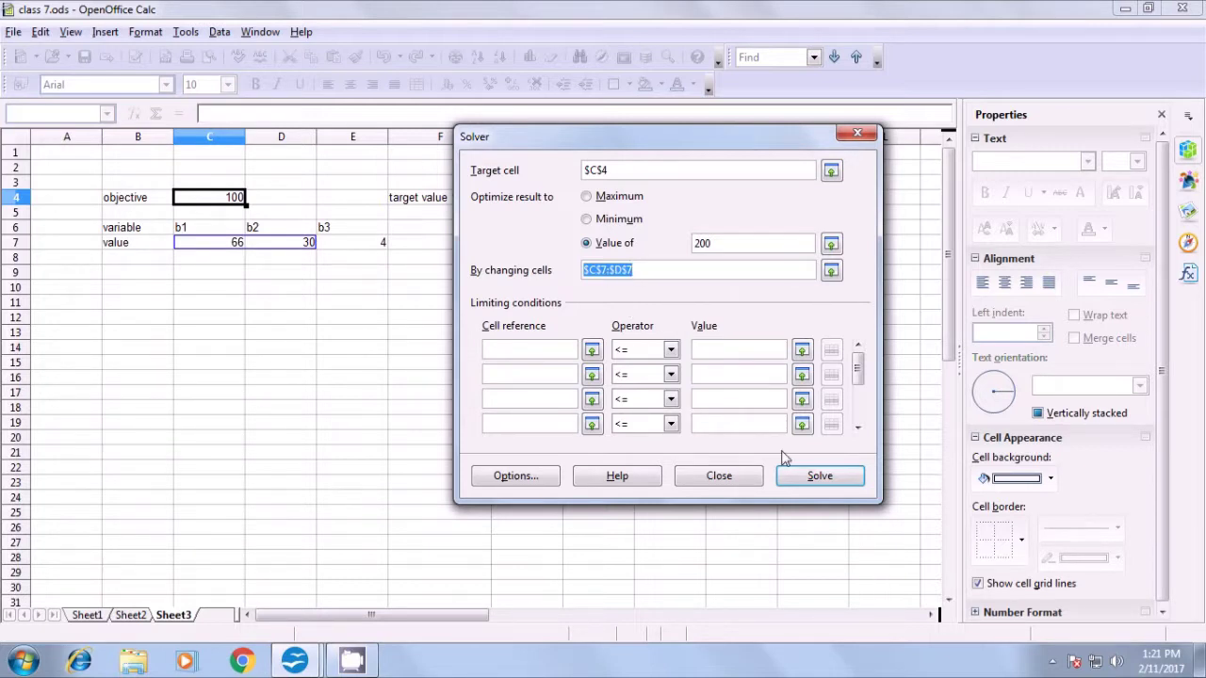
left_click(799, 481)
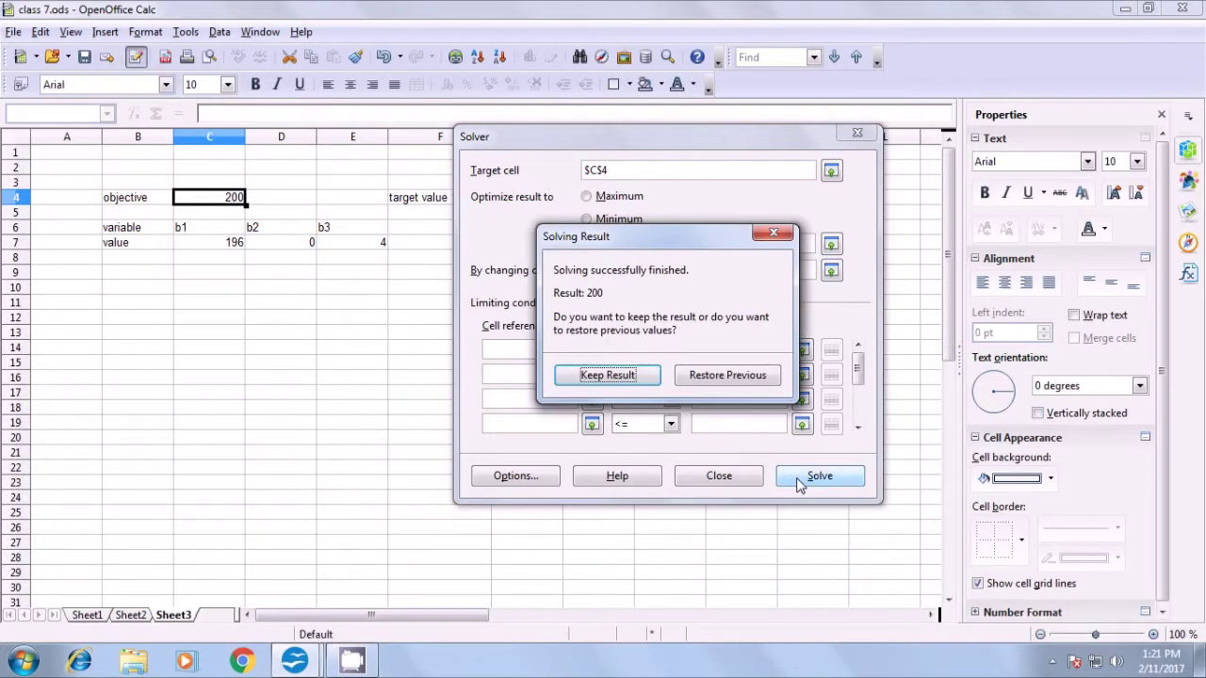
left_click(588, 376)
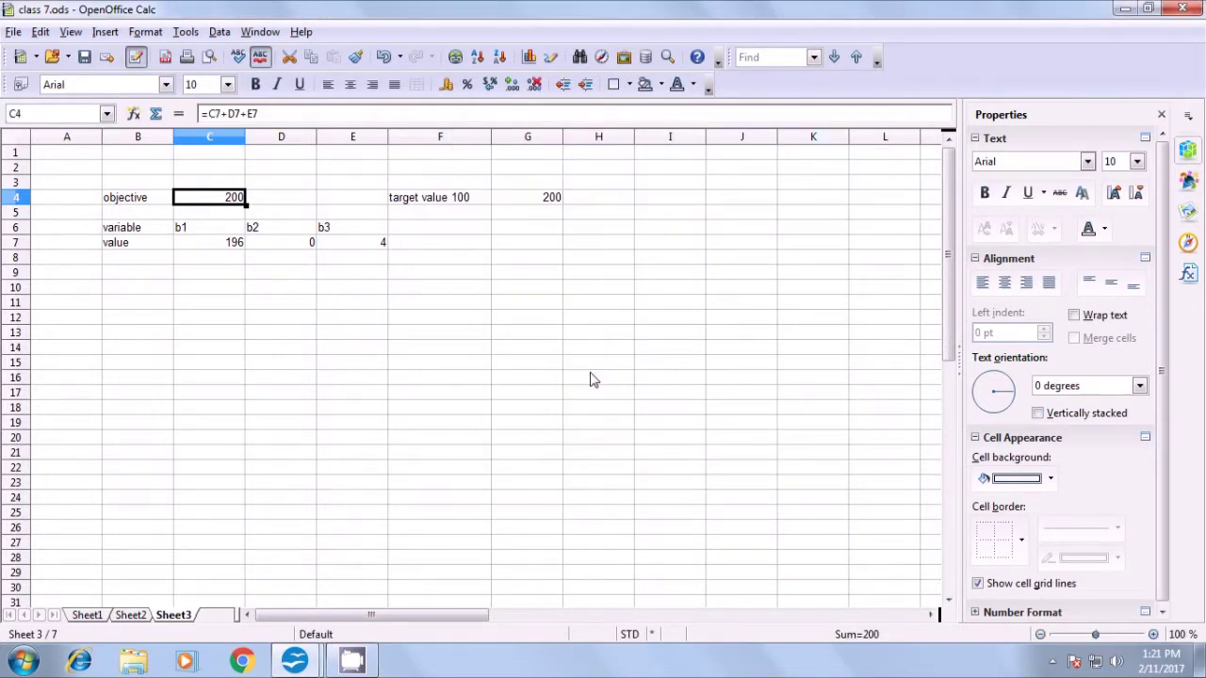
left_click(225, 286)
- Check the solved value in C7, then move to Sheet2 with the team scores table
left_click(215, 243)
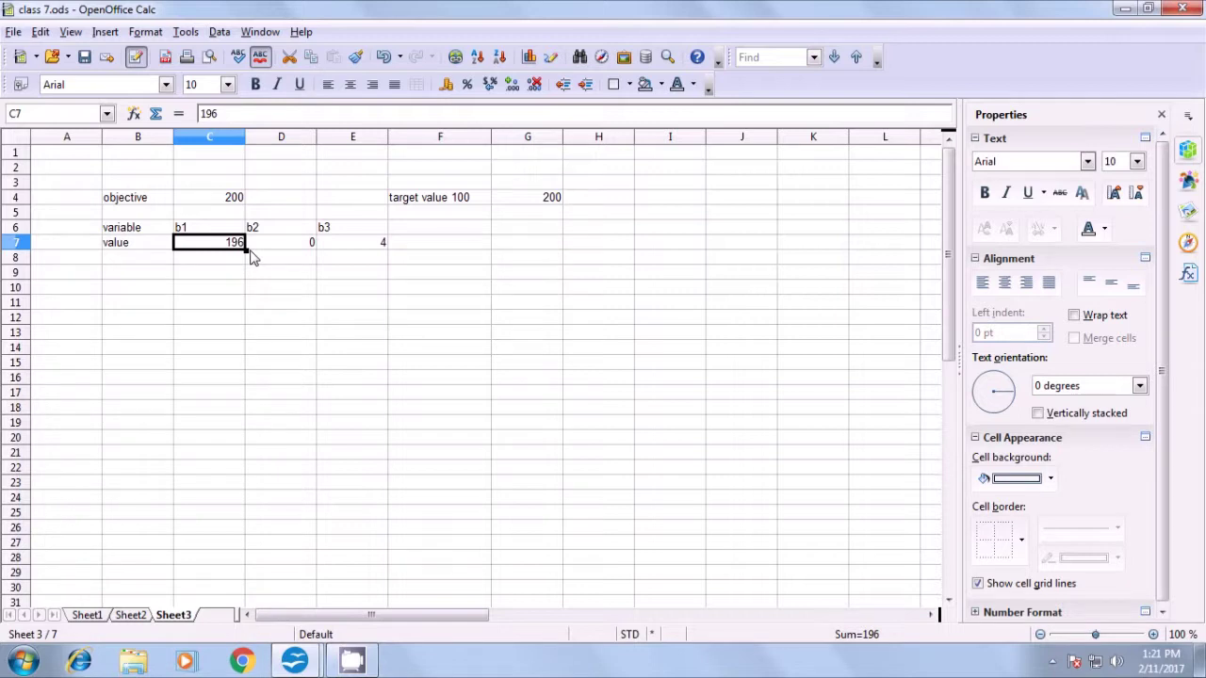
left_click(252, 281)
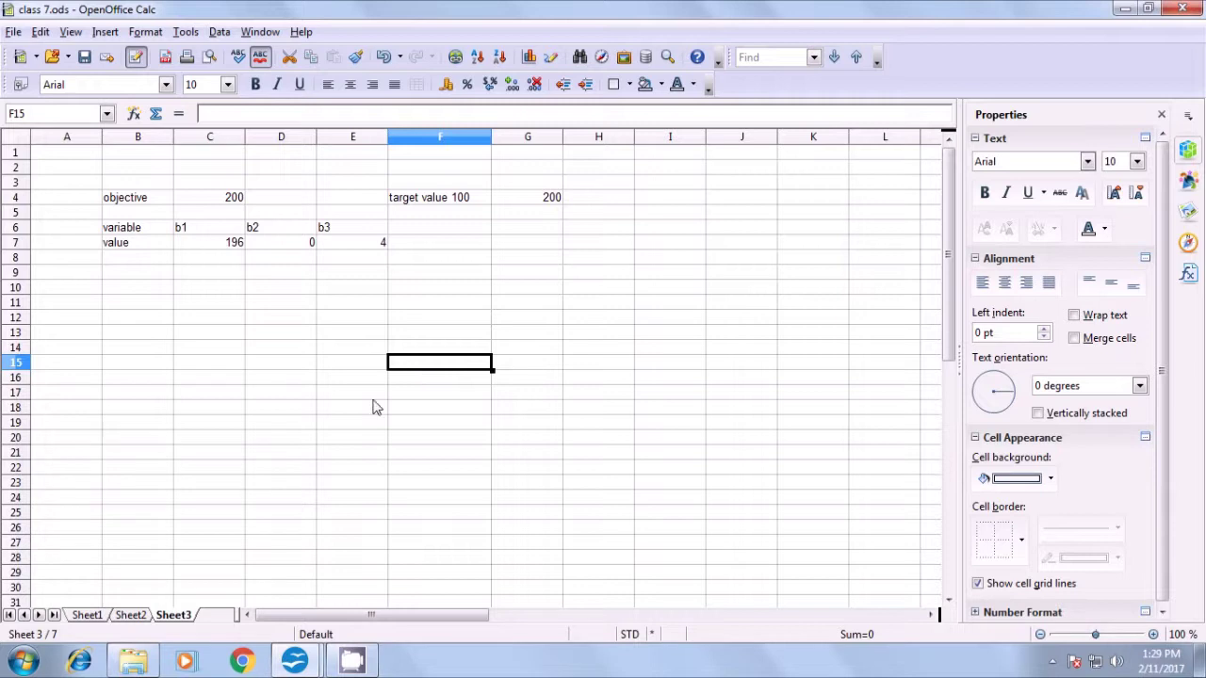
left_click(132, 615)
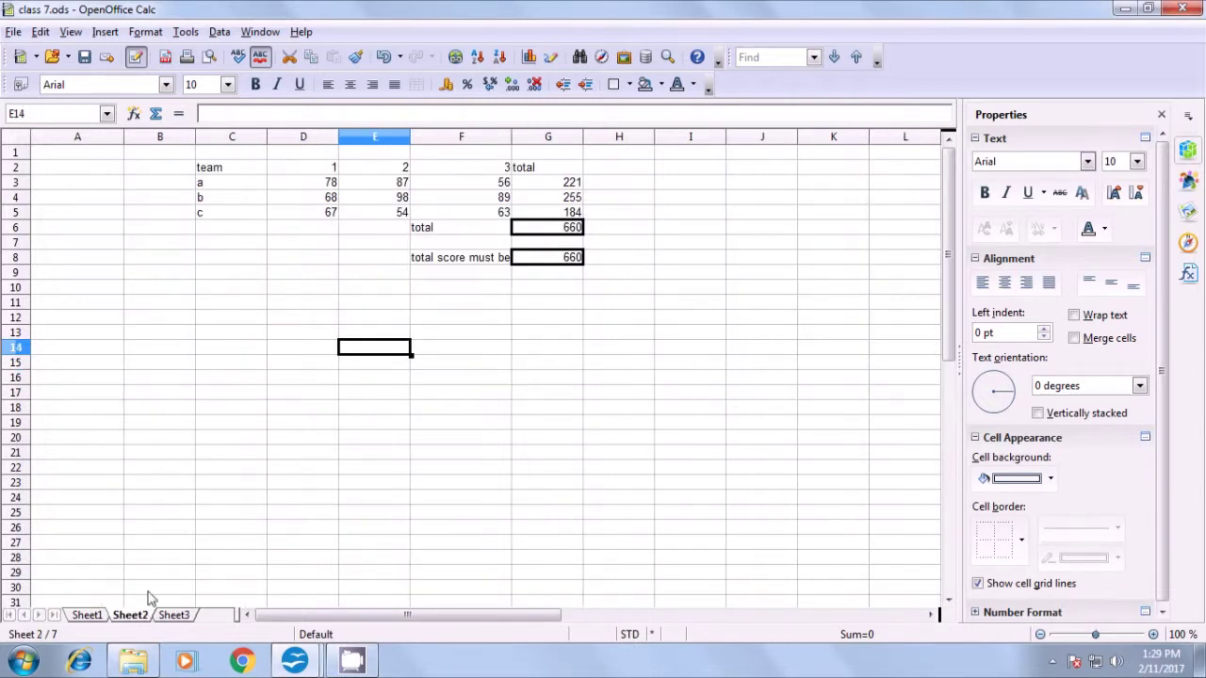
- Copy team, a, b, c from Sheet2 C2:C5 into Sheet3 B13:B16 and select them
left_click_drag(225, 170, 231, 218)
key("ctrl+c")
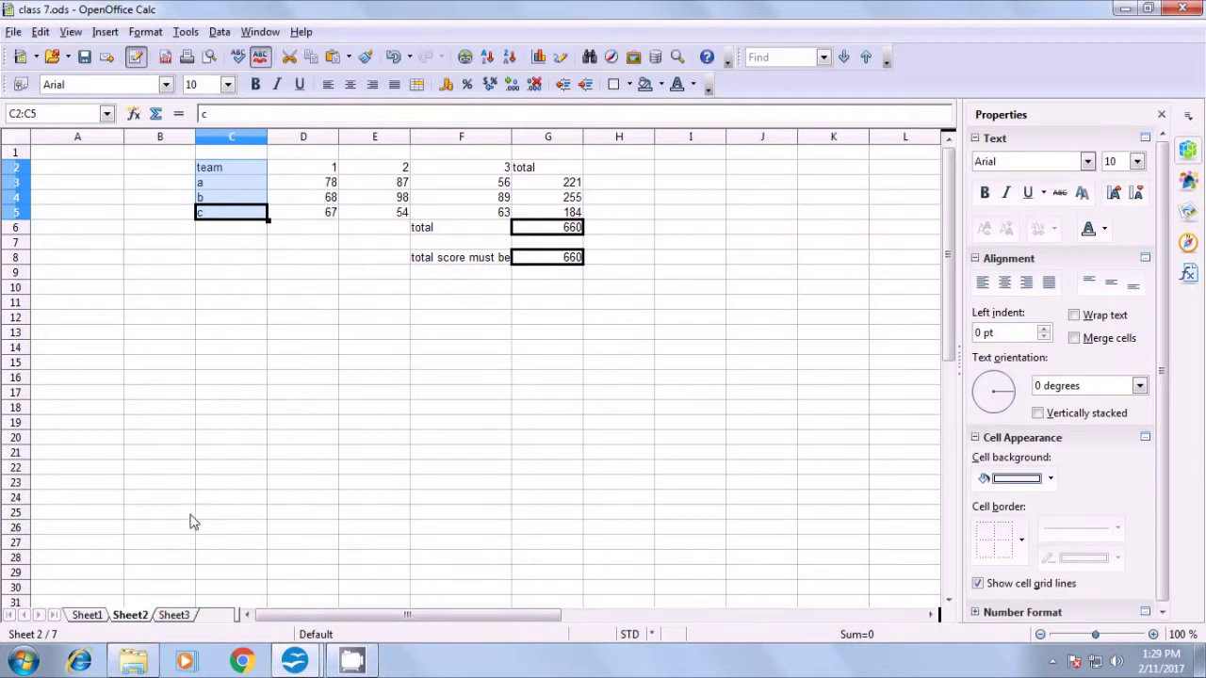
left_click(174, 615)
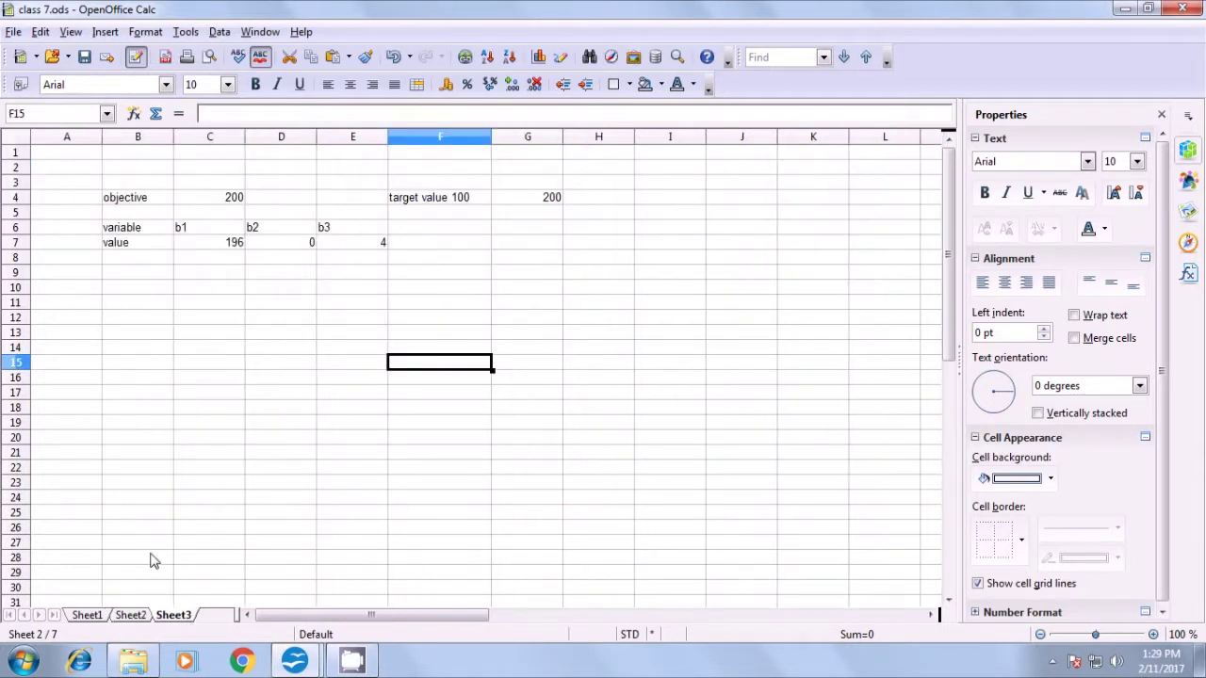
left_click(141, 334)
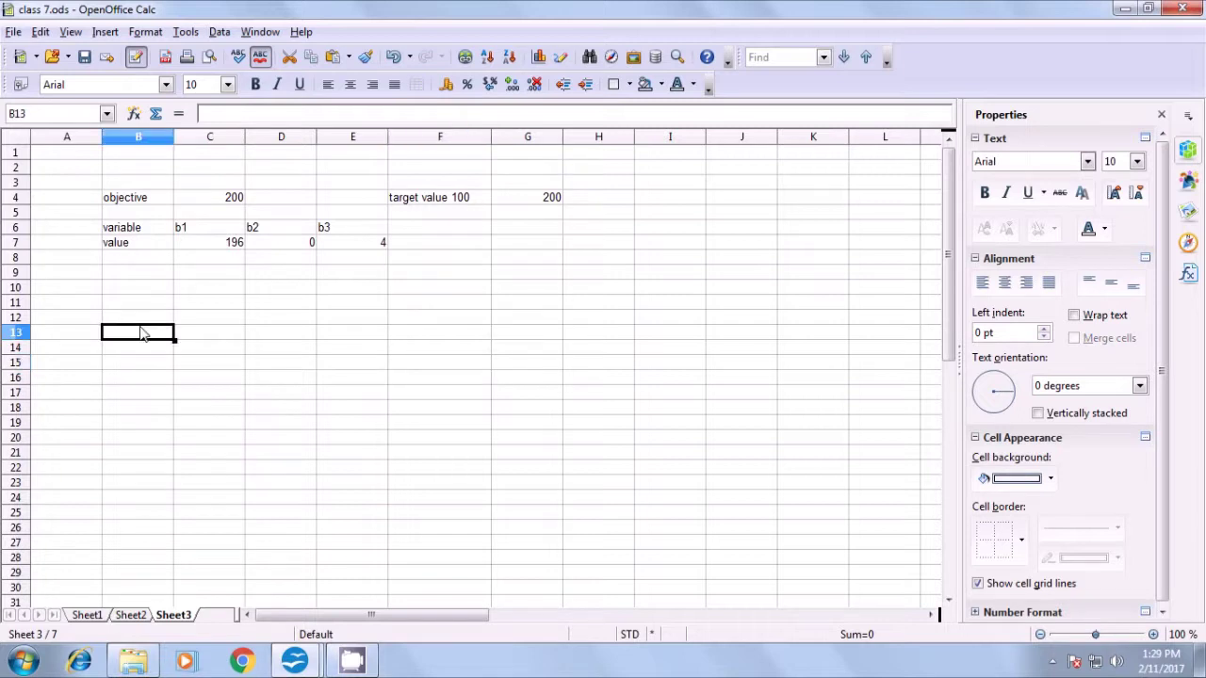
right_click(142, 334)
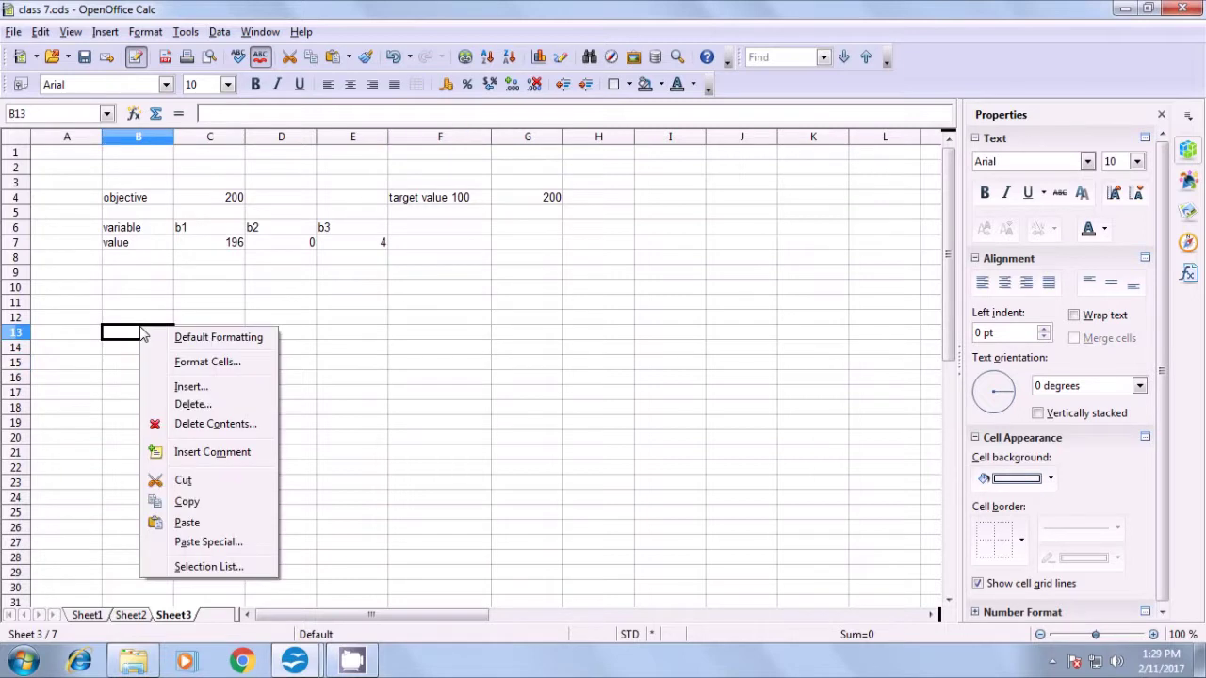
left_click(201, 523)
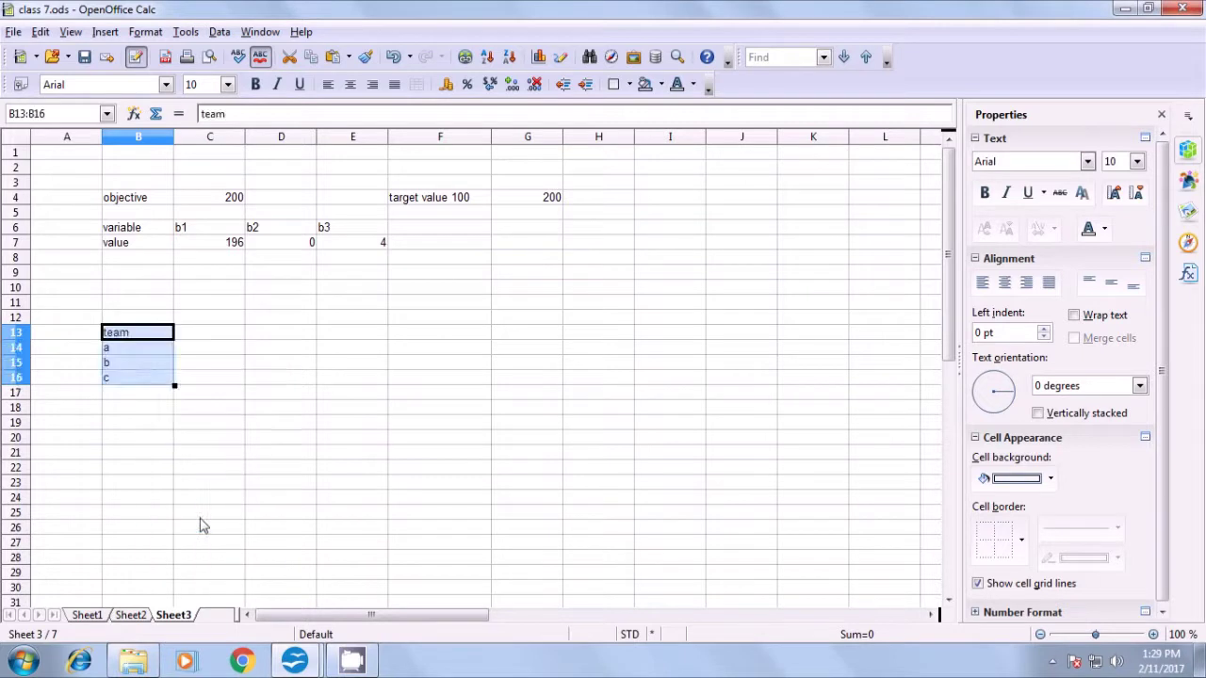
left_click(238, 335)
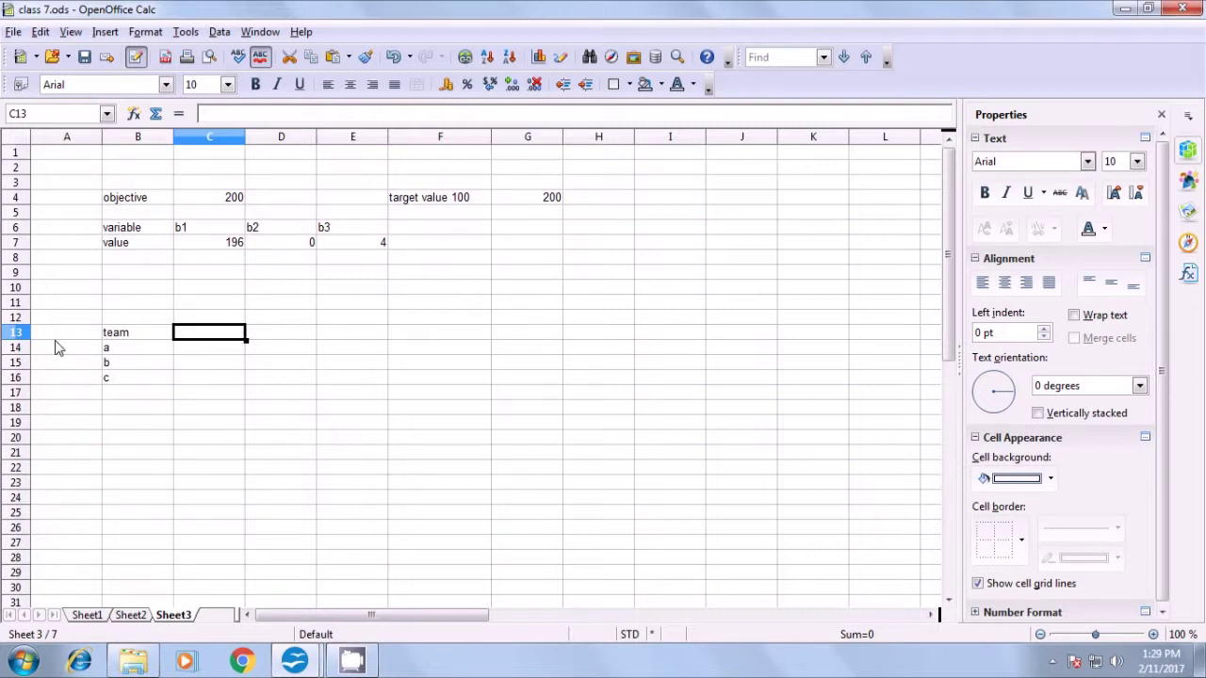
left_click_drag(119, 339, 120, 382)
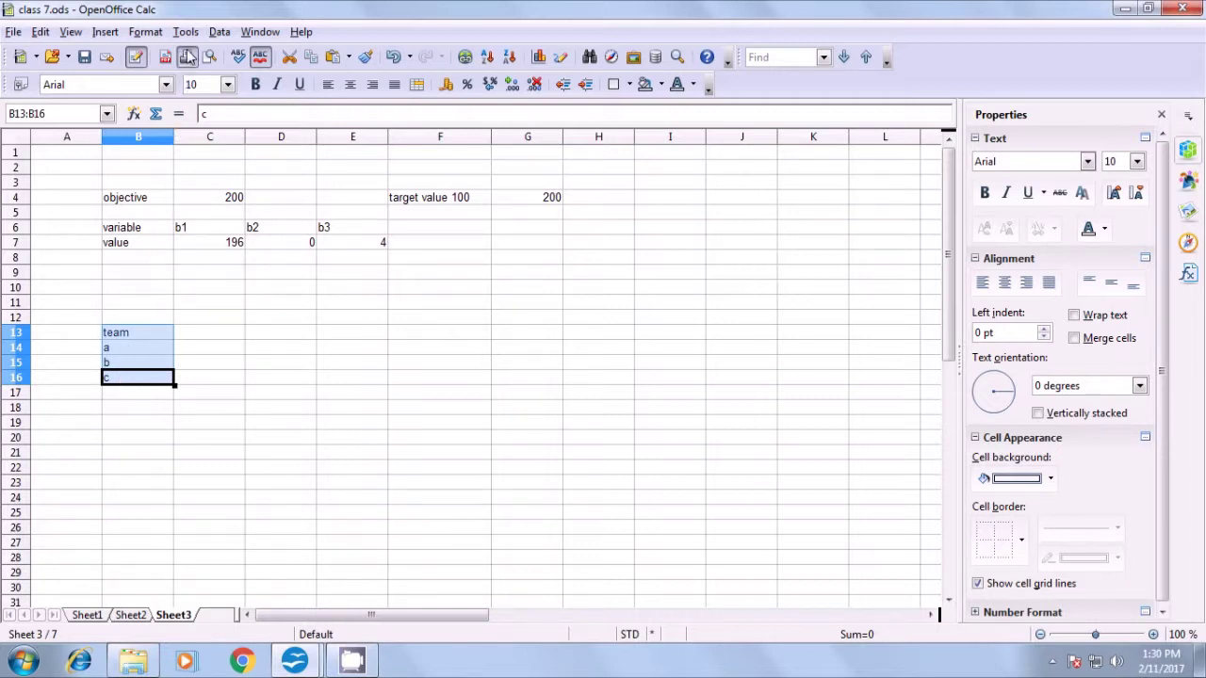
- Create a scenario named cs for the team cells B13:B16
left_click(187, 33)
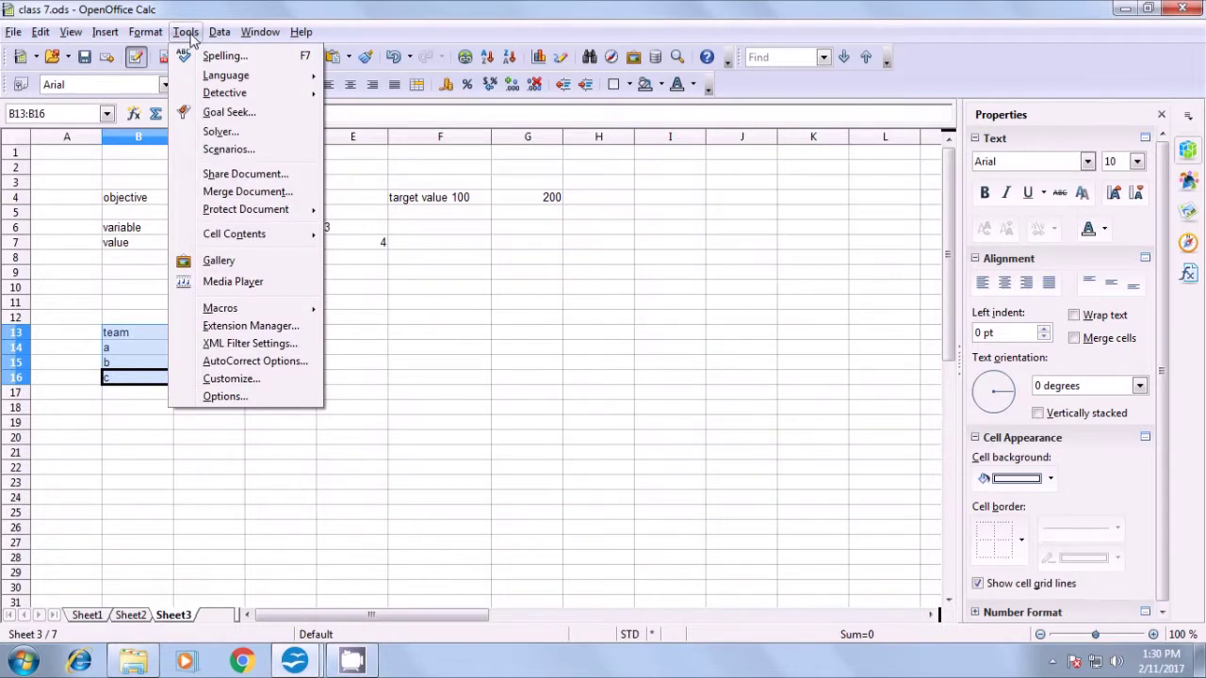
left_click(226, 150)
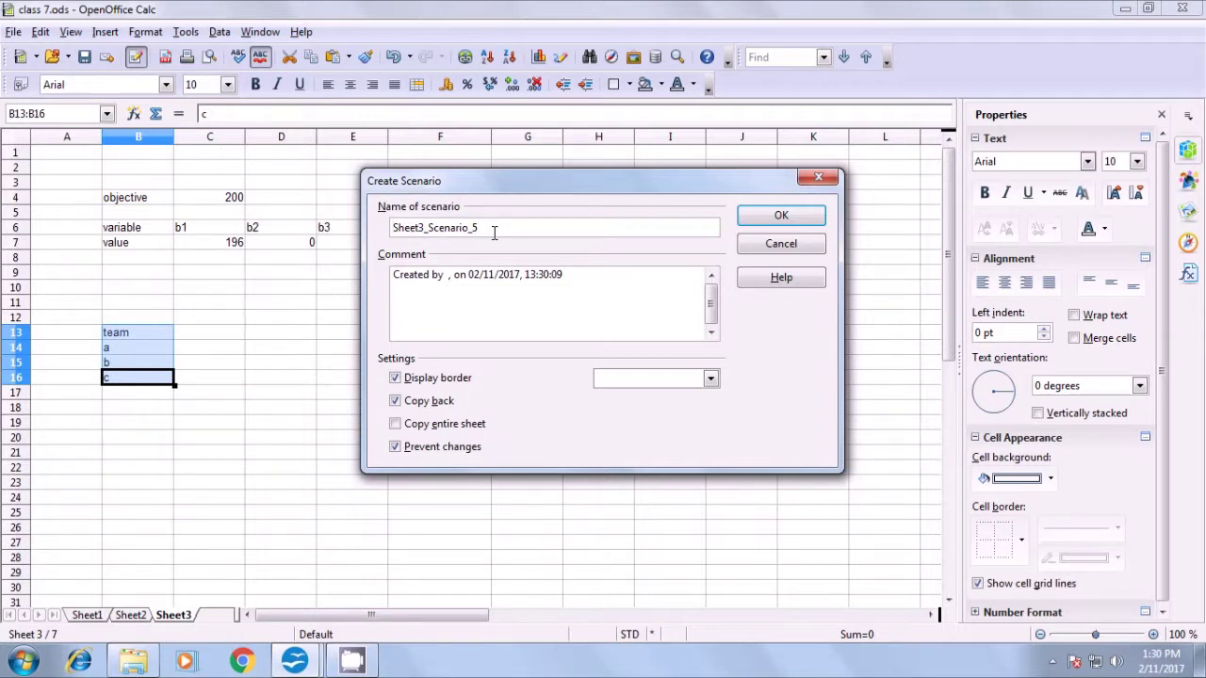
key("BackSpace")
key("BackSpace")
key("BackSpace")
key("BackSpace")
key("BackSpace")
key("BackSpace")
key("BackSpace")
key("BackSpace")
key("BackSpace")
key("BackSpace")
key("BackSpace")
key("BackSpace")
key("BackSpace")
key("BackSpace")
key("BackSpace")
key("BackSpace")
key("BackSpace")
type("cs")
left_click(778, 219)
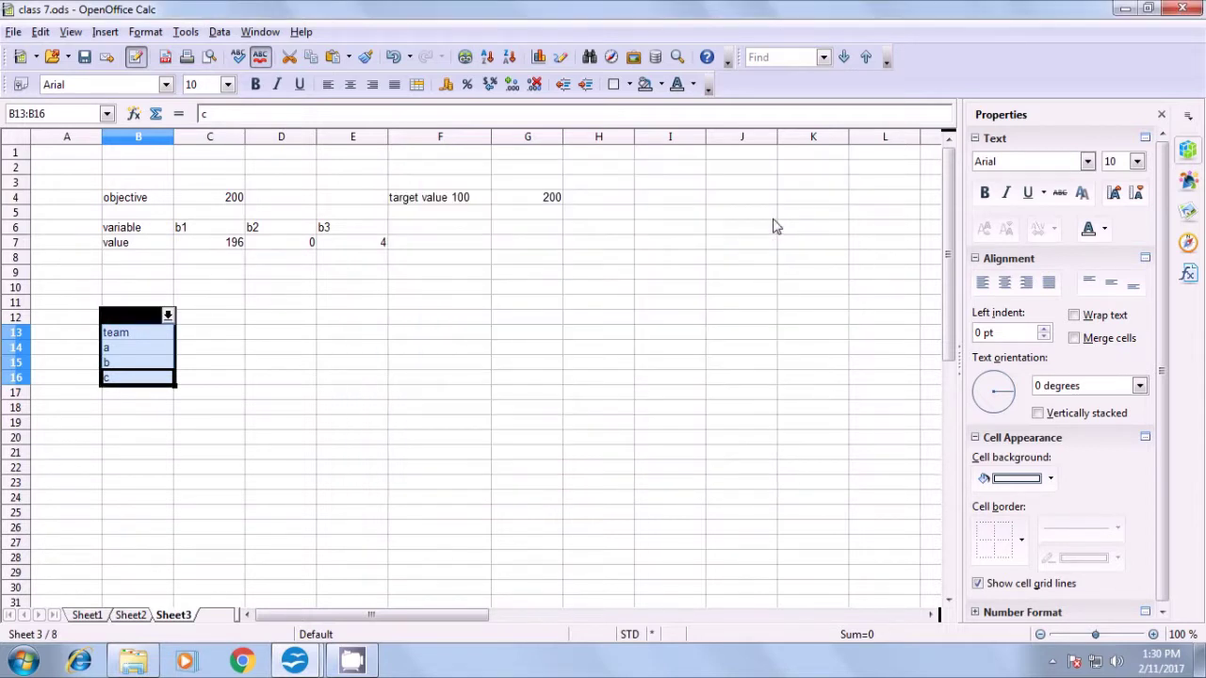
- Check the sheet's scenario list and select the scenario block B12:B16
left_click(268, 347)
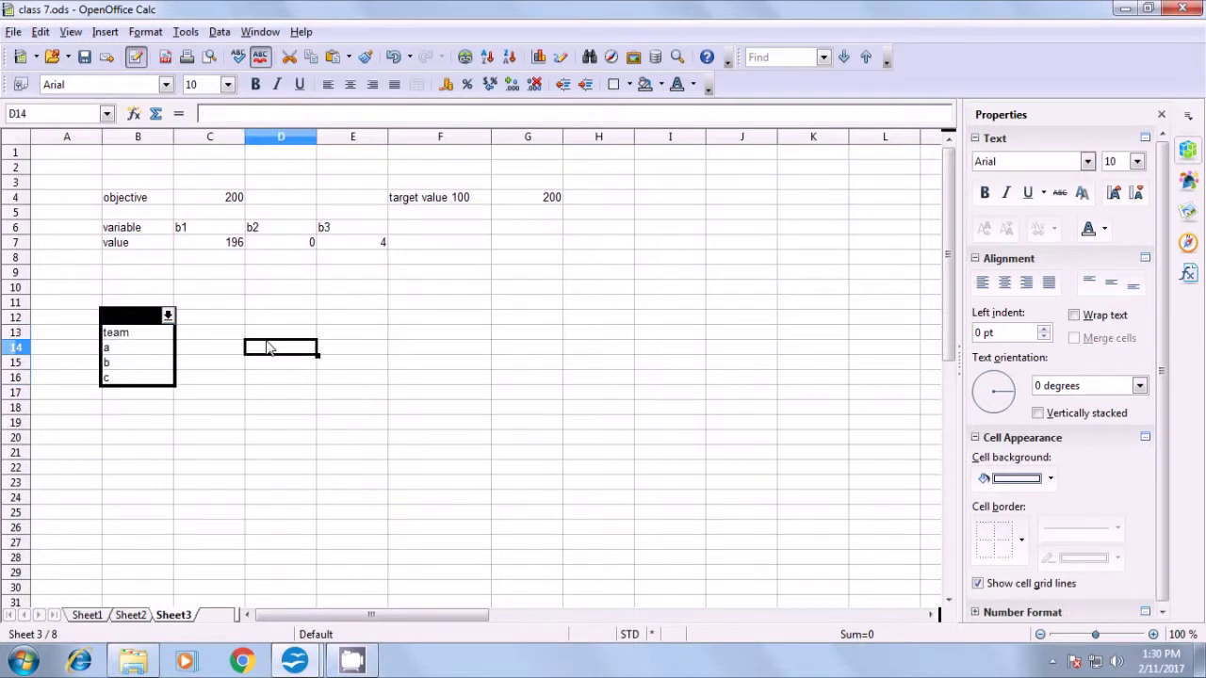
left_click(166, 319)
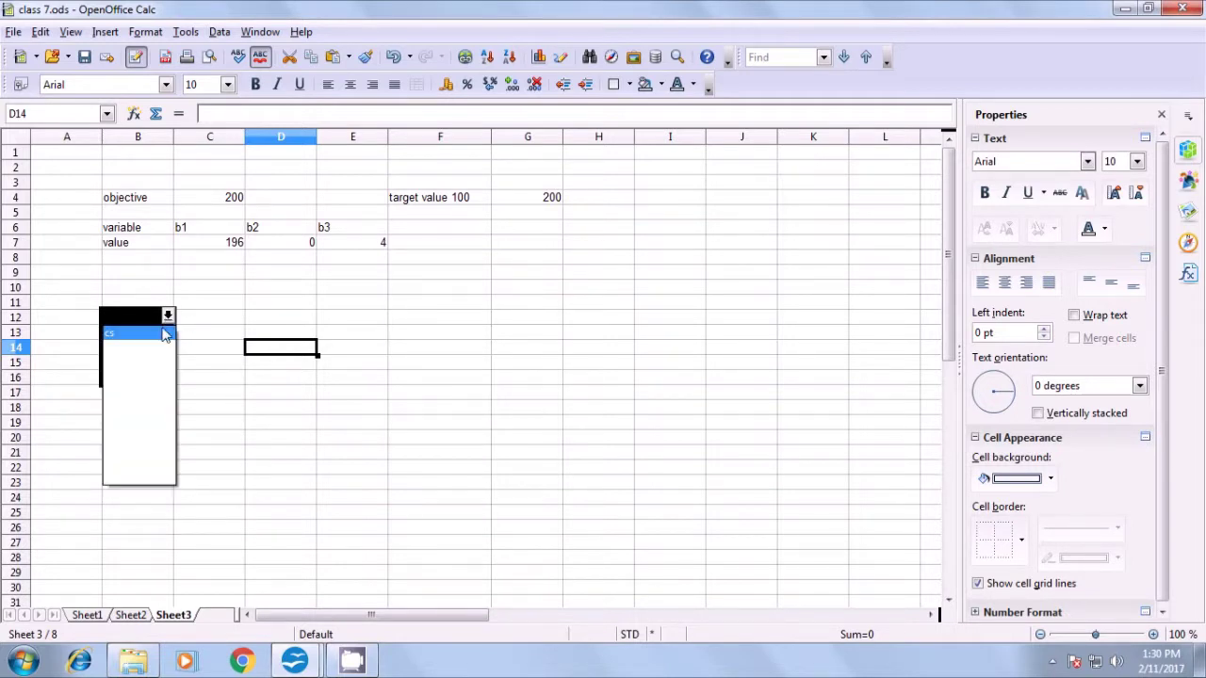
left_click_drag(129, 322, 130, 379)
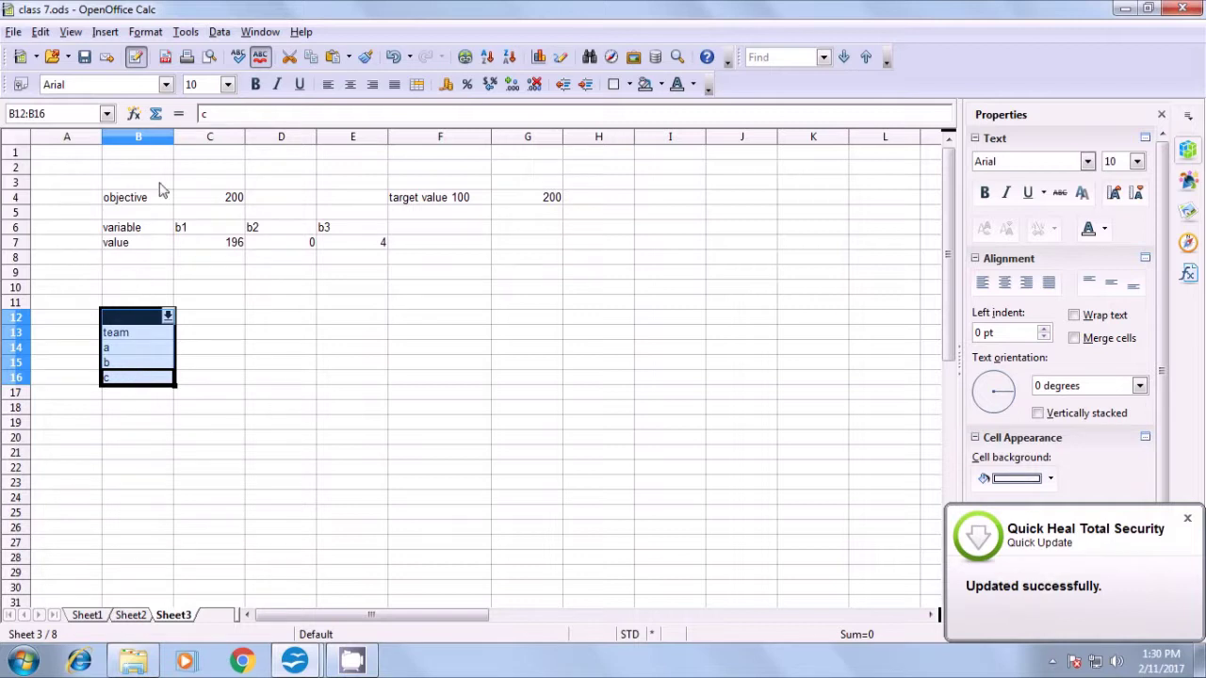
- Create a second scenario named Cs1 for the team block B12:B16
left_click(185, 32)
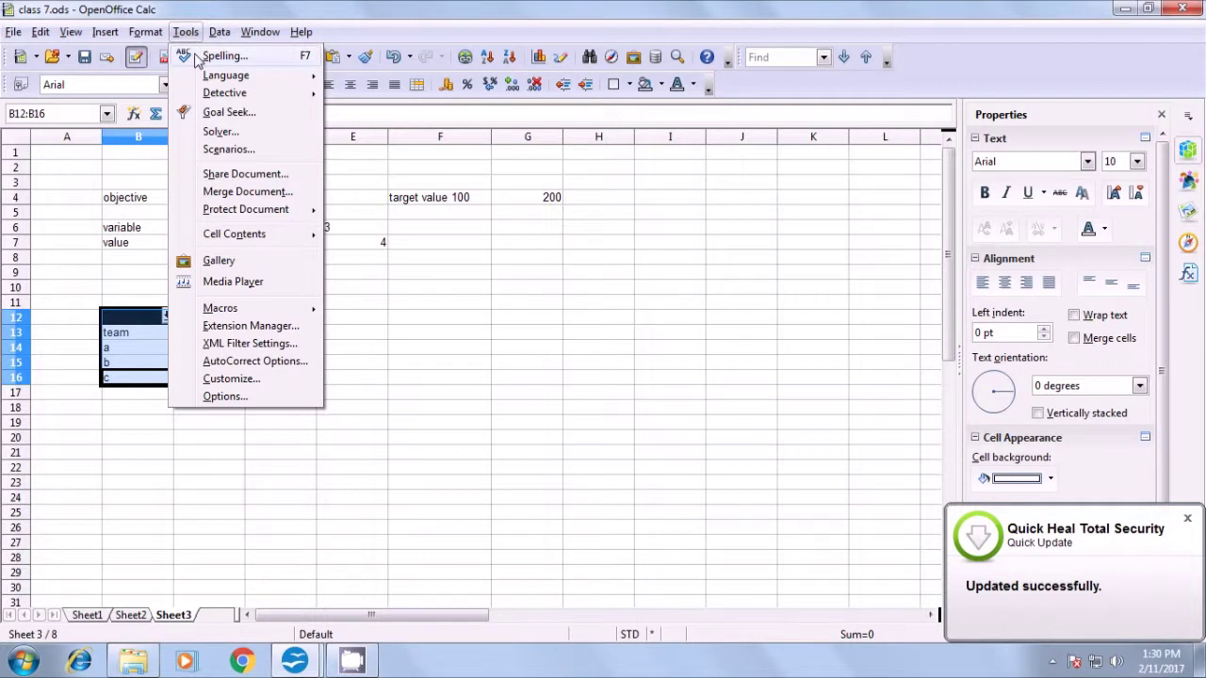
left_click(229, 149)
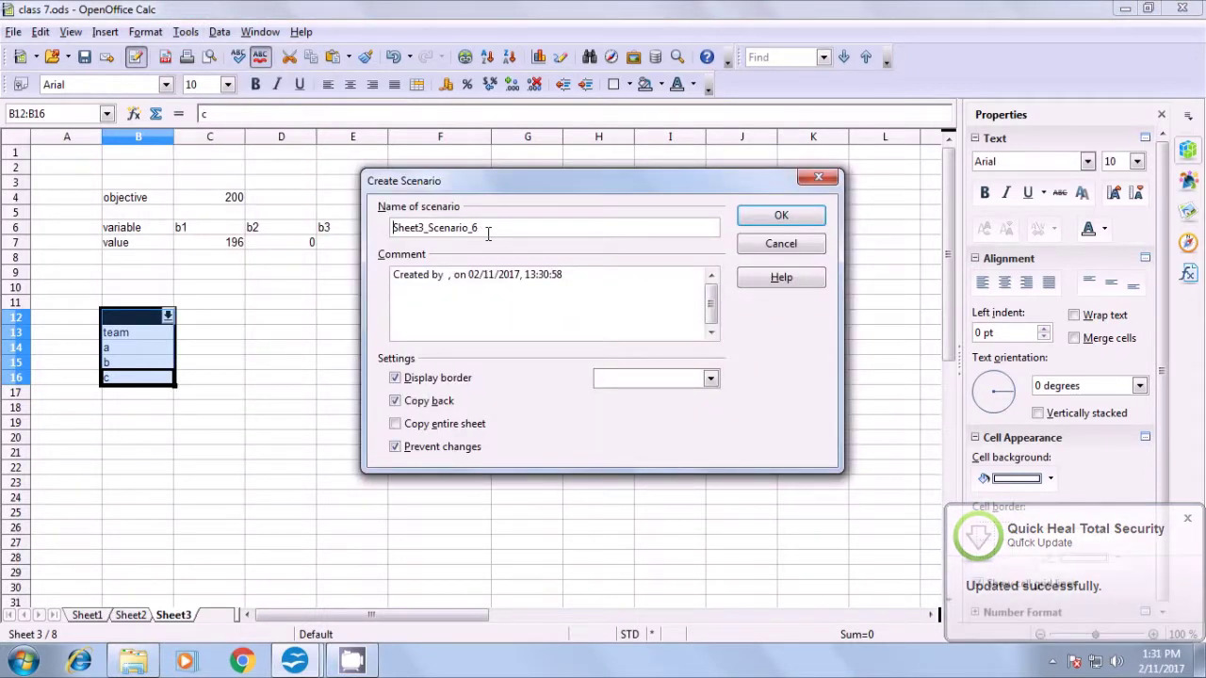
key("BackSpace")
key("BackSpace")
key("BackSpace")
key("BackSpace")
key("BackSpace")
key("BackSpace")
key("BackSpace")
key("BackSpace")
key("BackSpace")
key("BackSpace")
key("BackSpace")
key("BackSpace")
key("BackSpace")
key("BackSpace")
key("BackSpace")
key("BackSpace")
key("BackSpace")
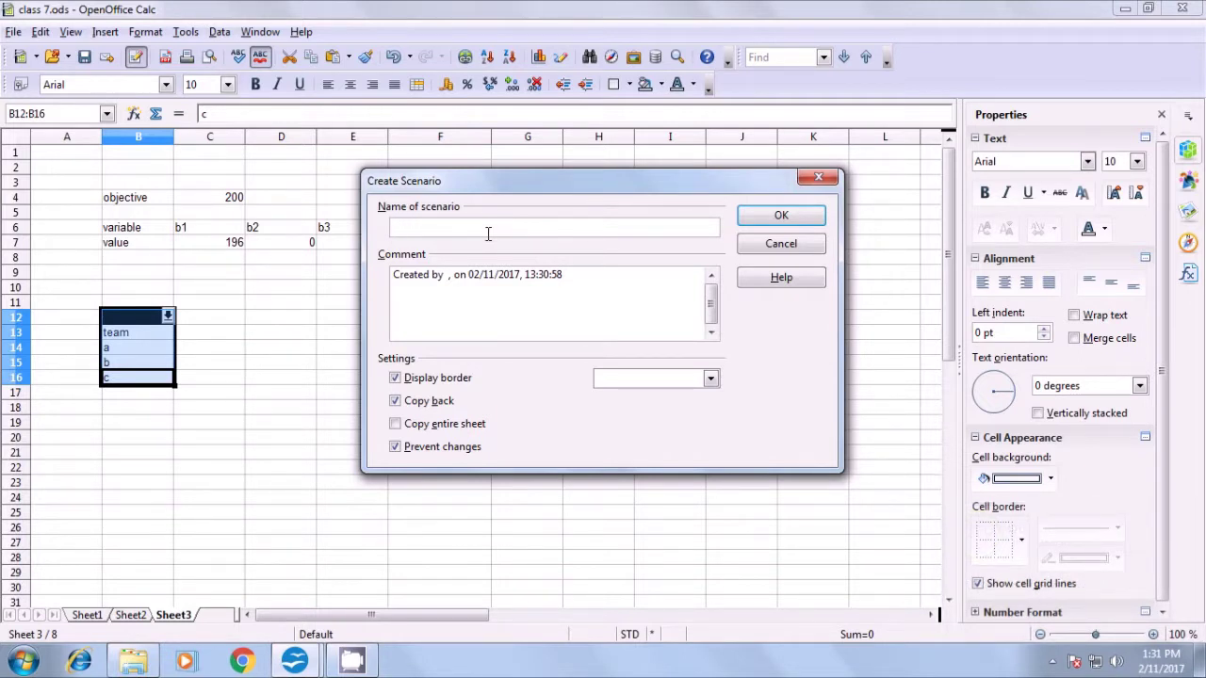
type("Cs")
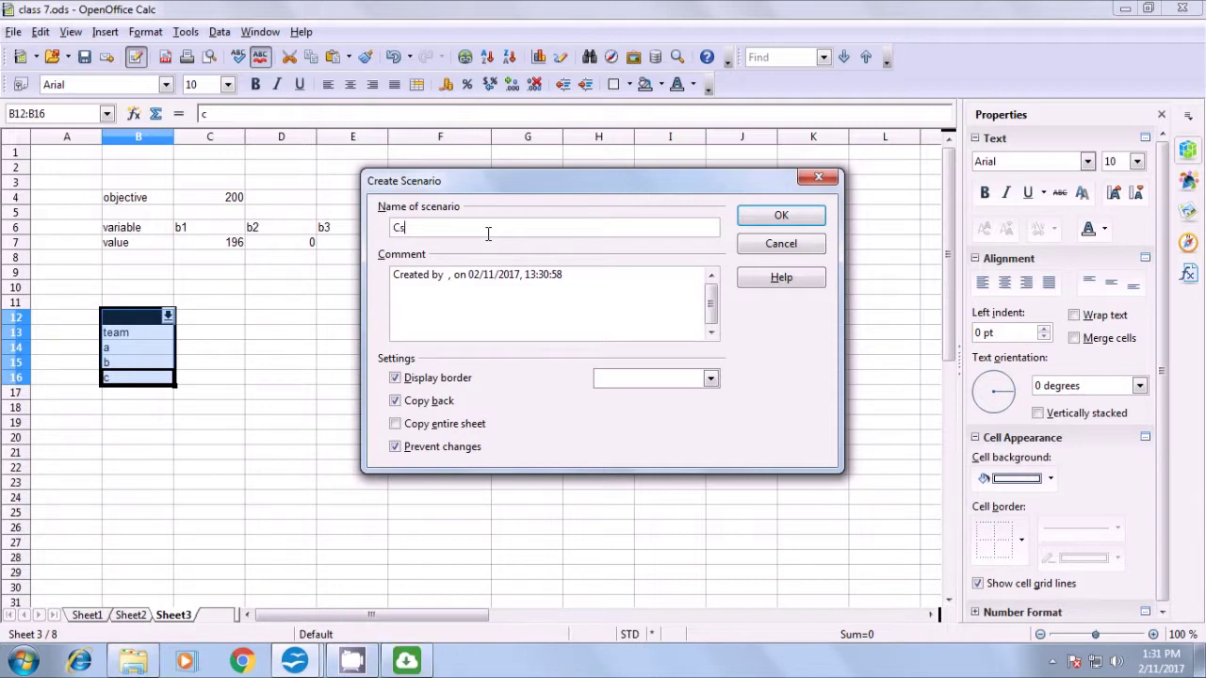
type("1")
left_click(763, 224)
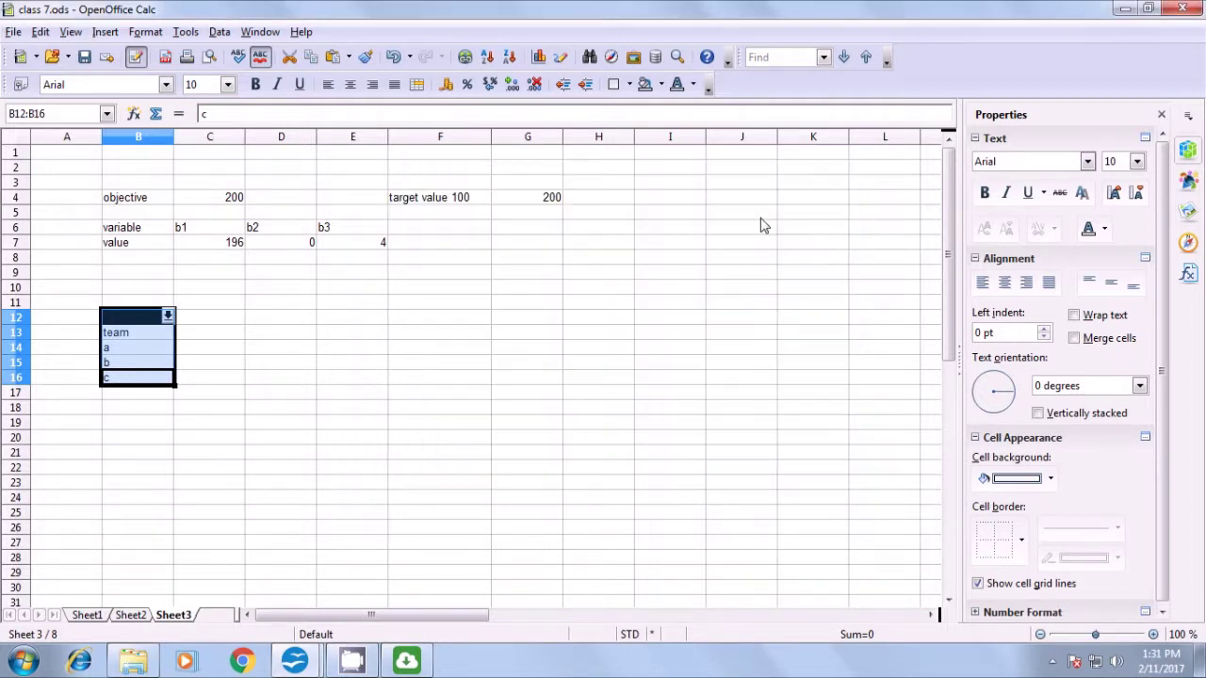
- Overwrite B13:B16 with the values 6, 8, 8 and 4
left_click(276, 396)
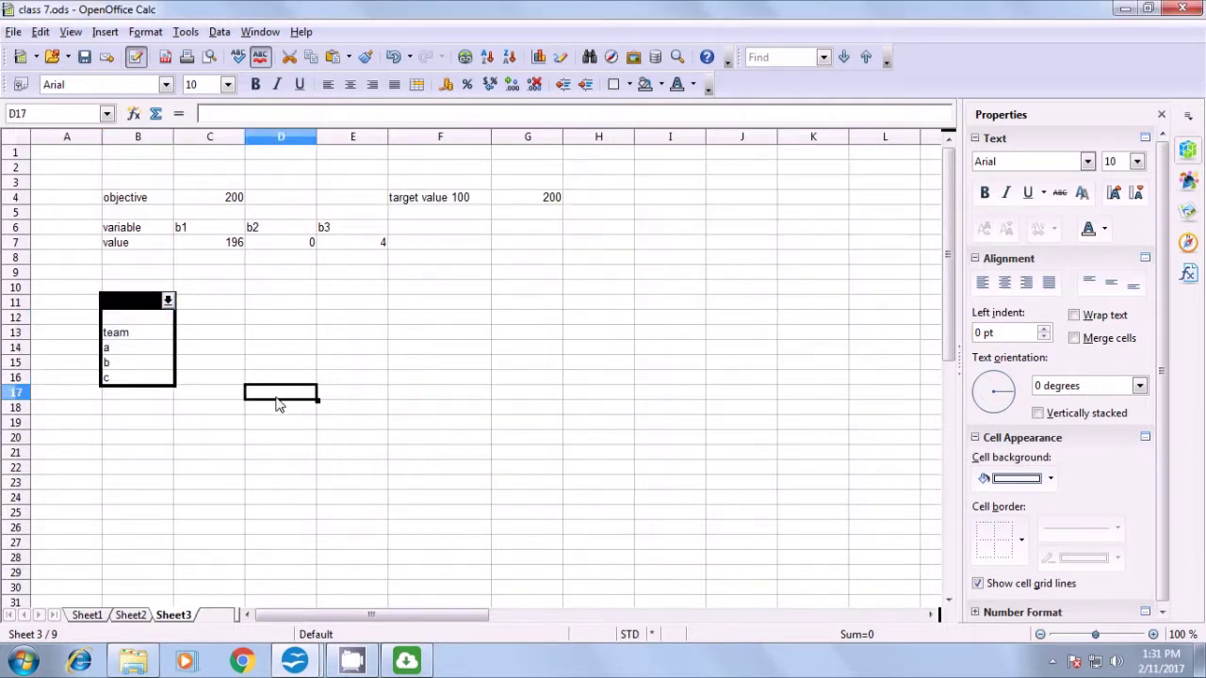
left_click(126, 335)
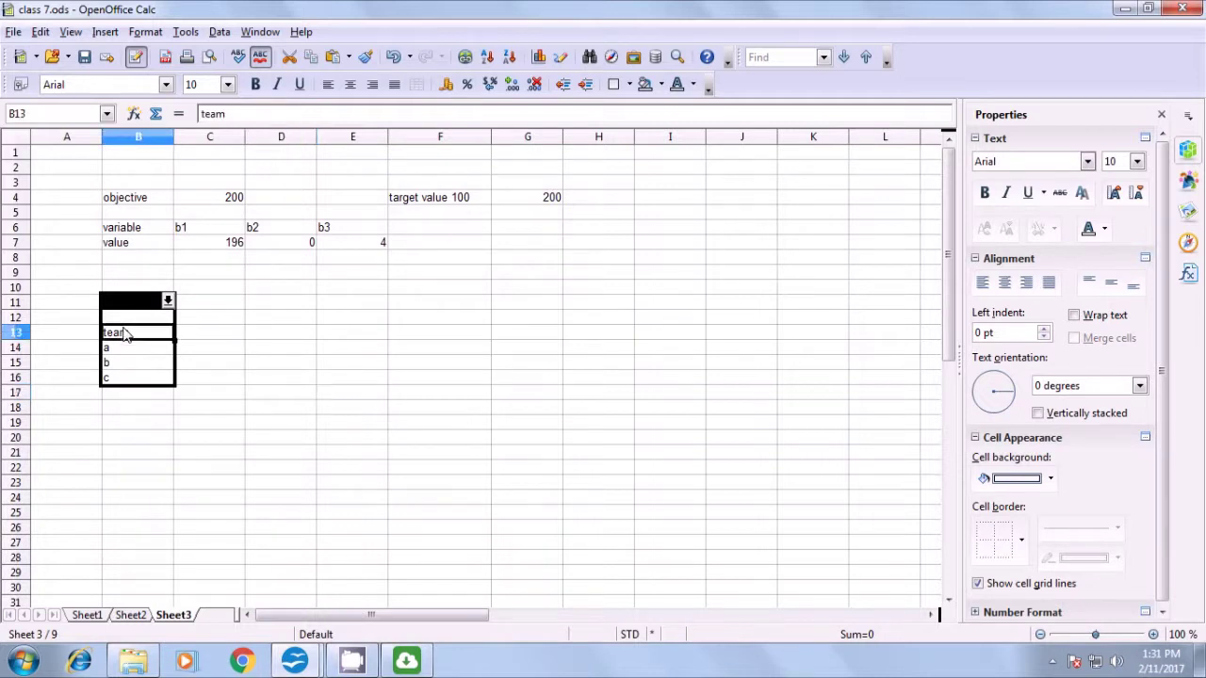
key("BackSpace")
type("6")
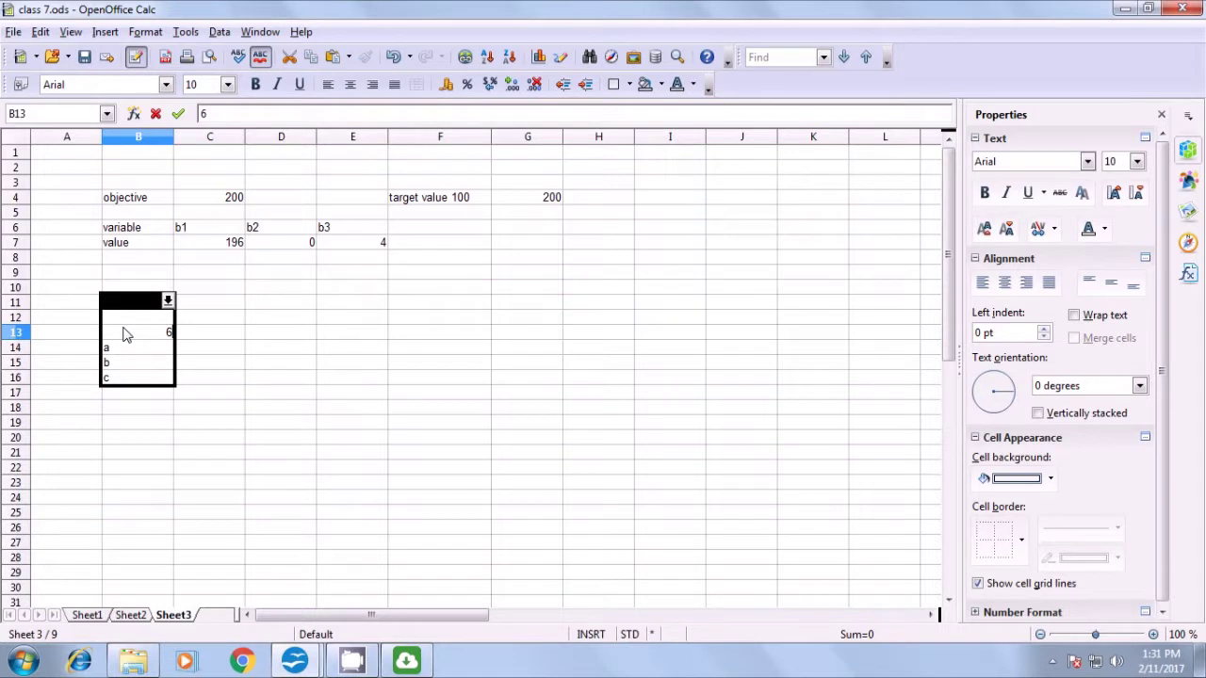
key("Return")
type("8")
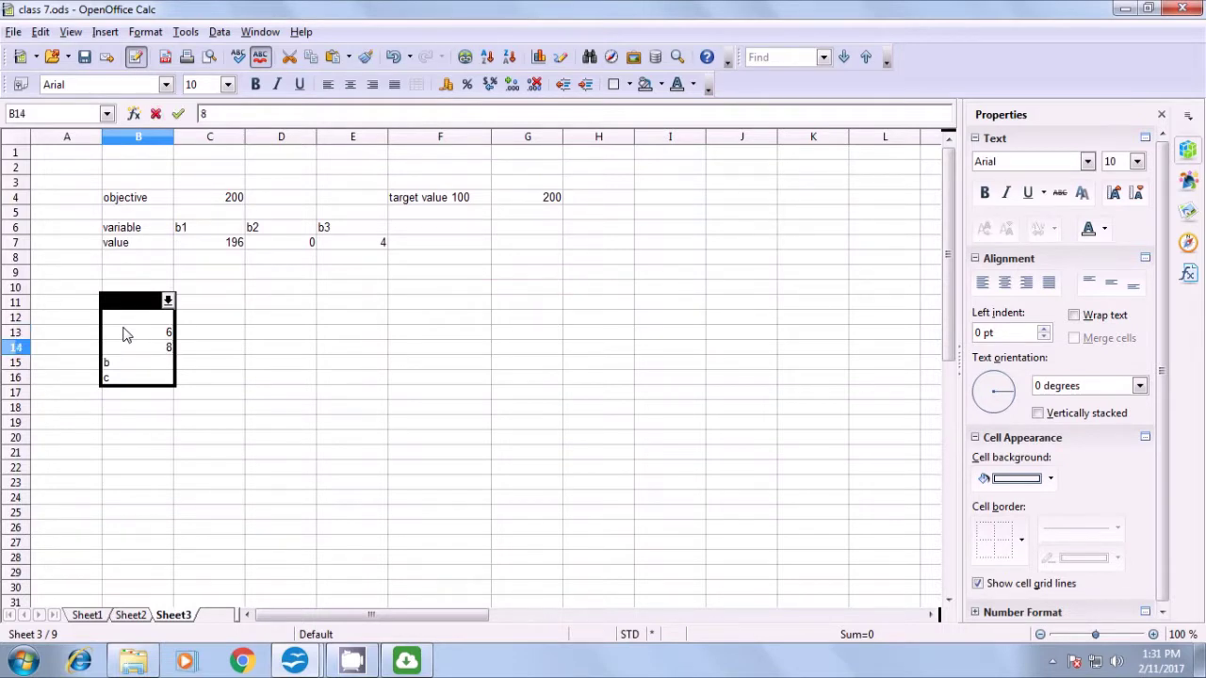
key("Return")
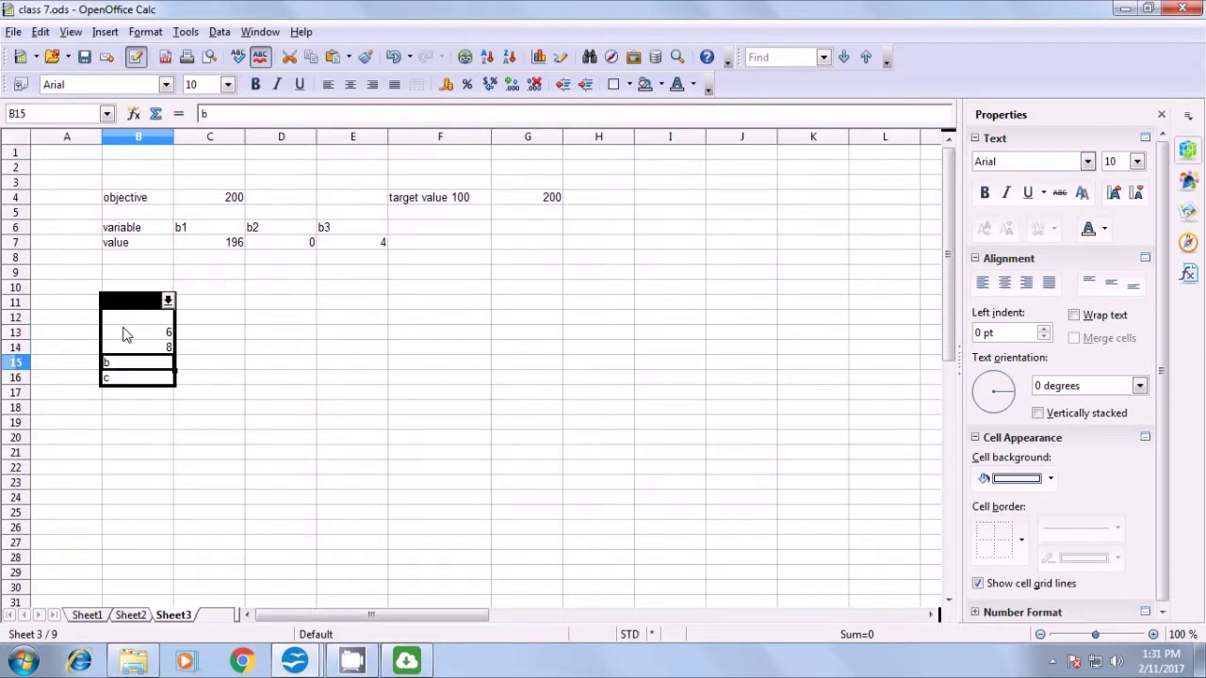
type("8")
key("Return")
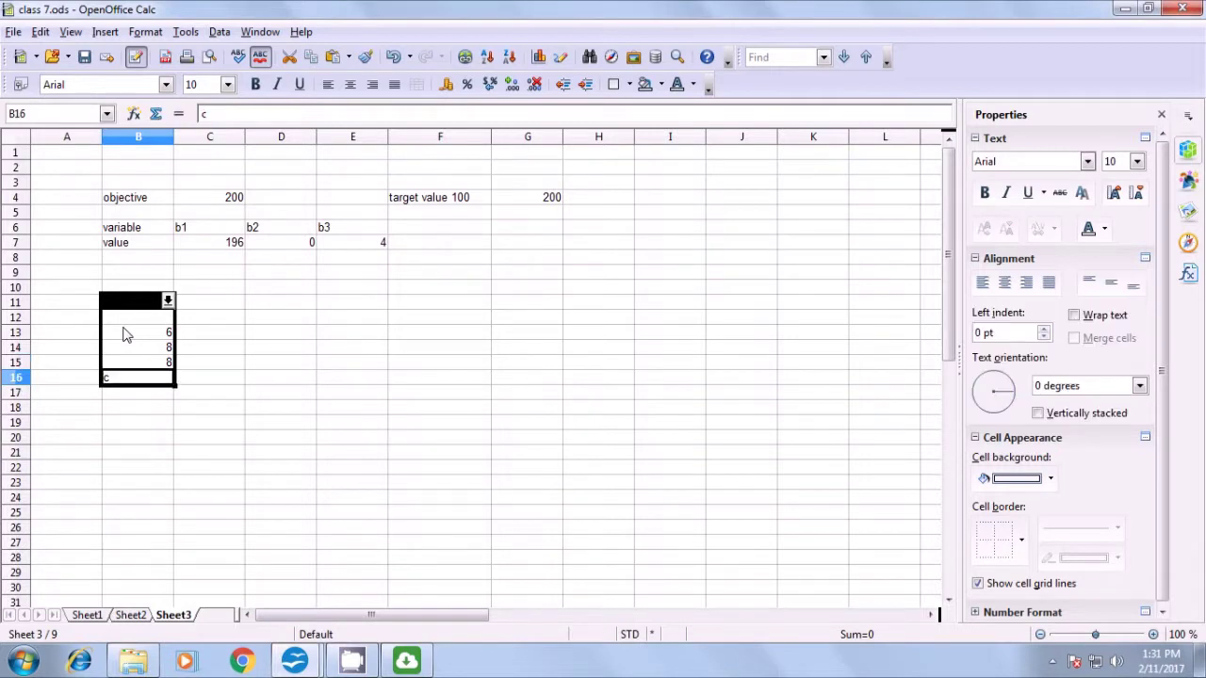
type("4")
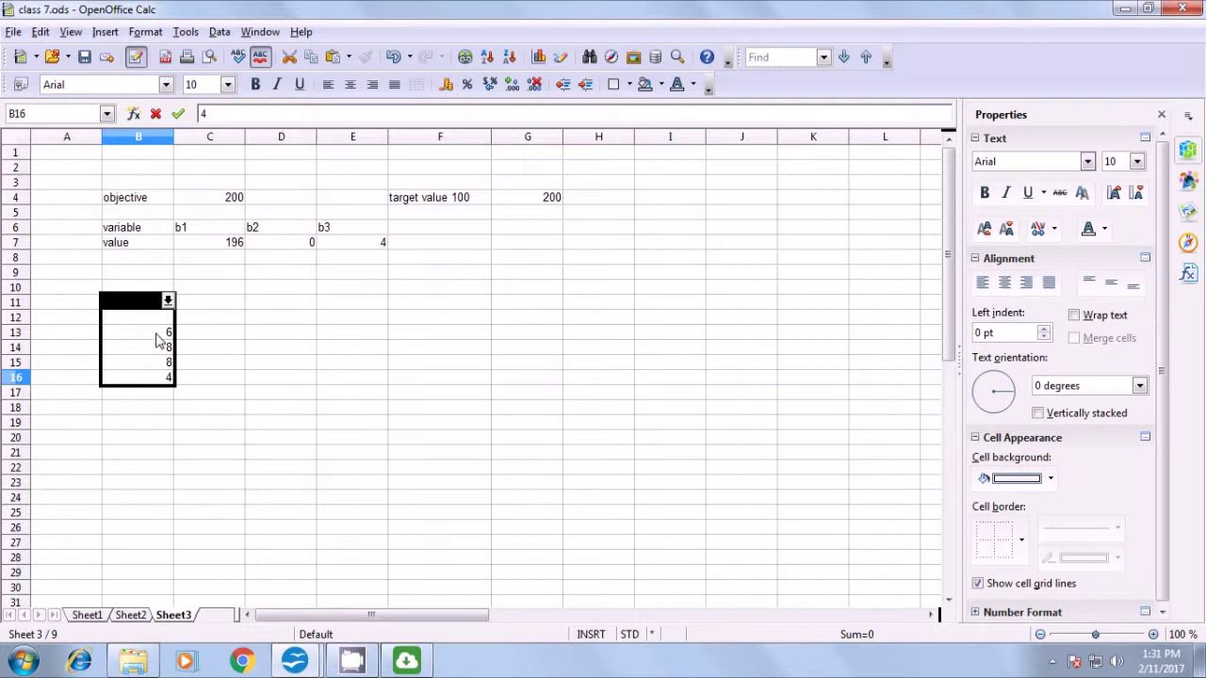
left_click(222, 304)
- Switch to the scenario showing team, a, b, c and inspect cells B13:B16
left_click(224, 348)
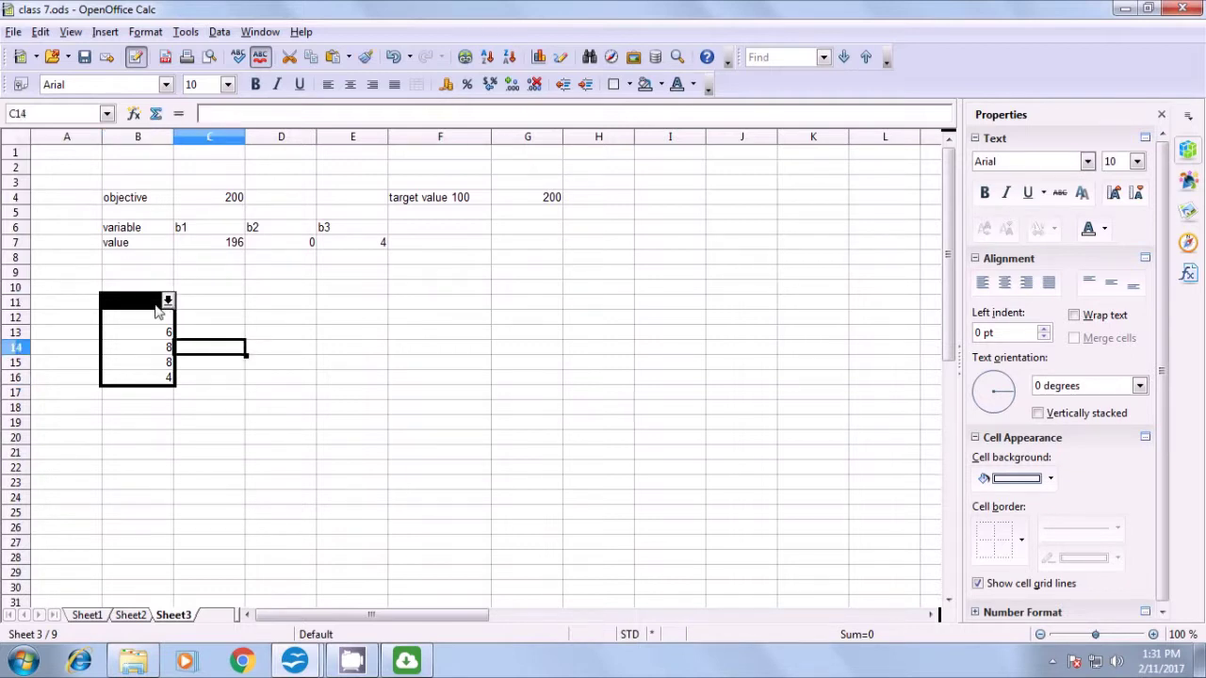
left_click(168, 302)
left_click(114, 331)
left_click(112, 336)
left_click(111, 348)
left_click(115, 362)
left_click(119, 378)
- Switch the scenario range back to the Cs1 values
left_click(168, 301)
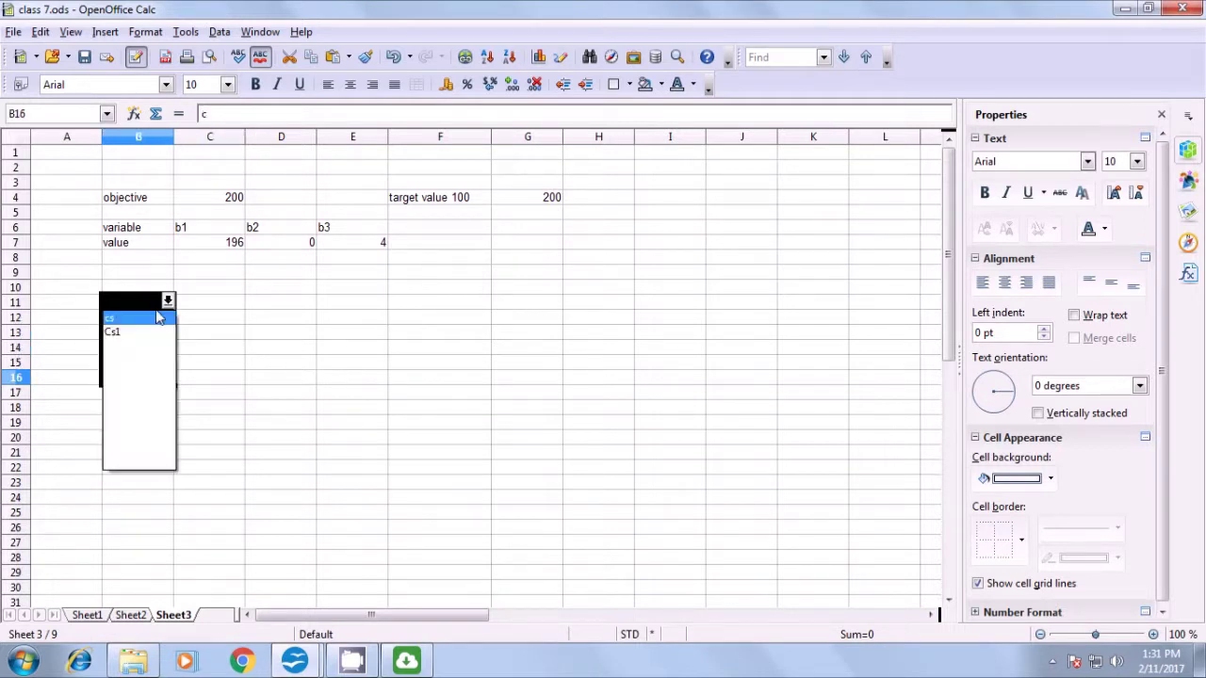
left_click(153, 336)
left_click(202, 323)
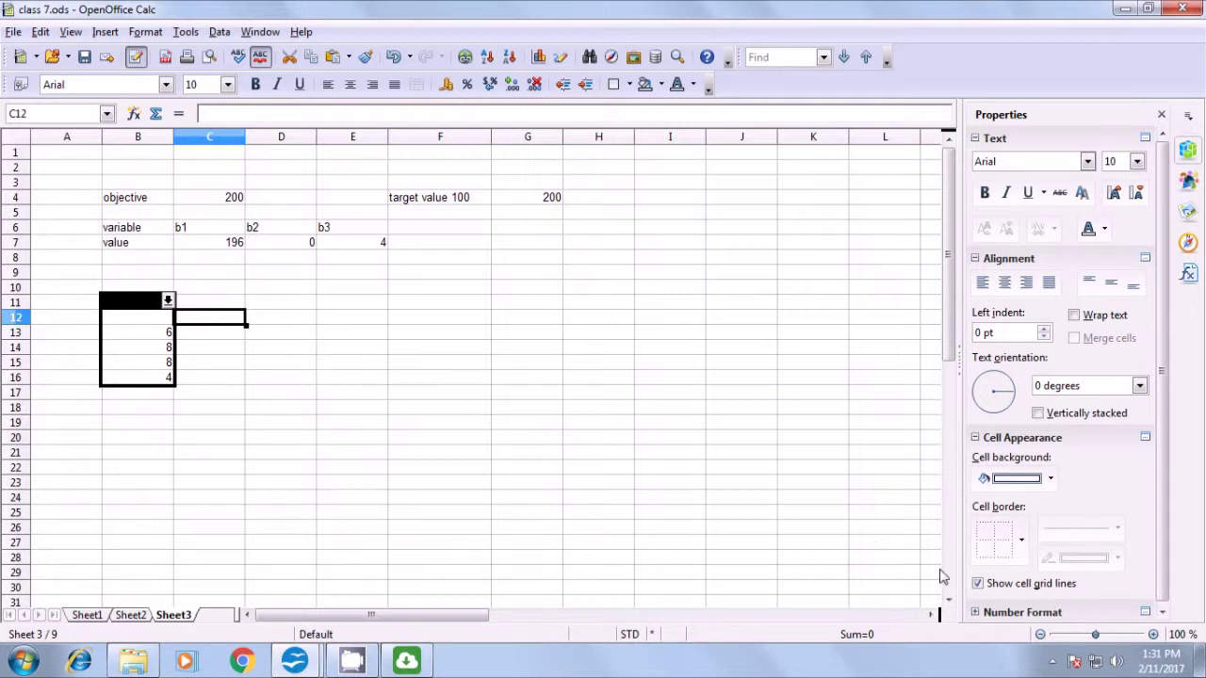
left_click(1054, 663)
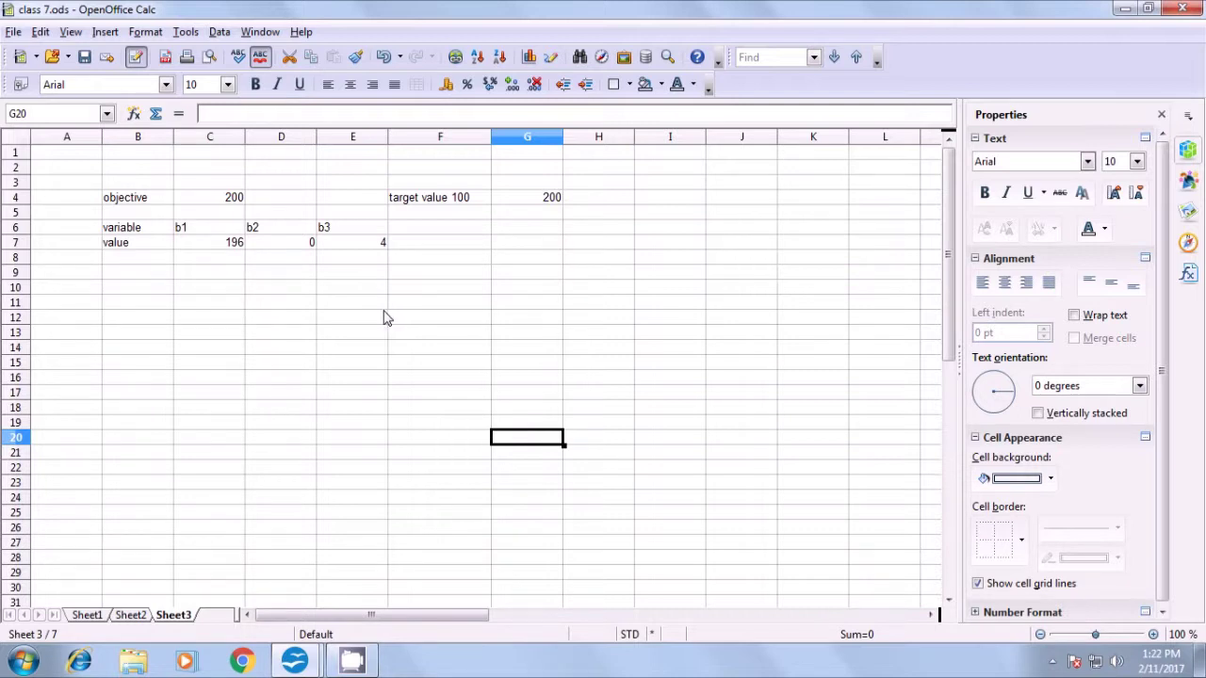
- Open the Tools menu on Sheet3 to begin enabling sharing
left_click(186, 32)
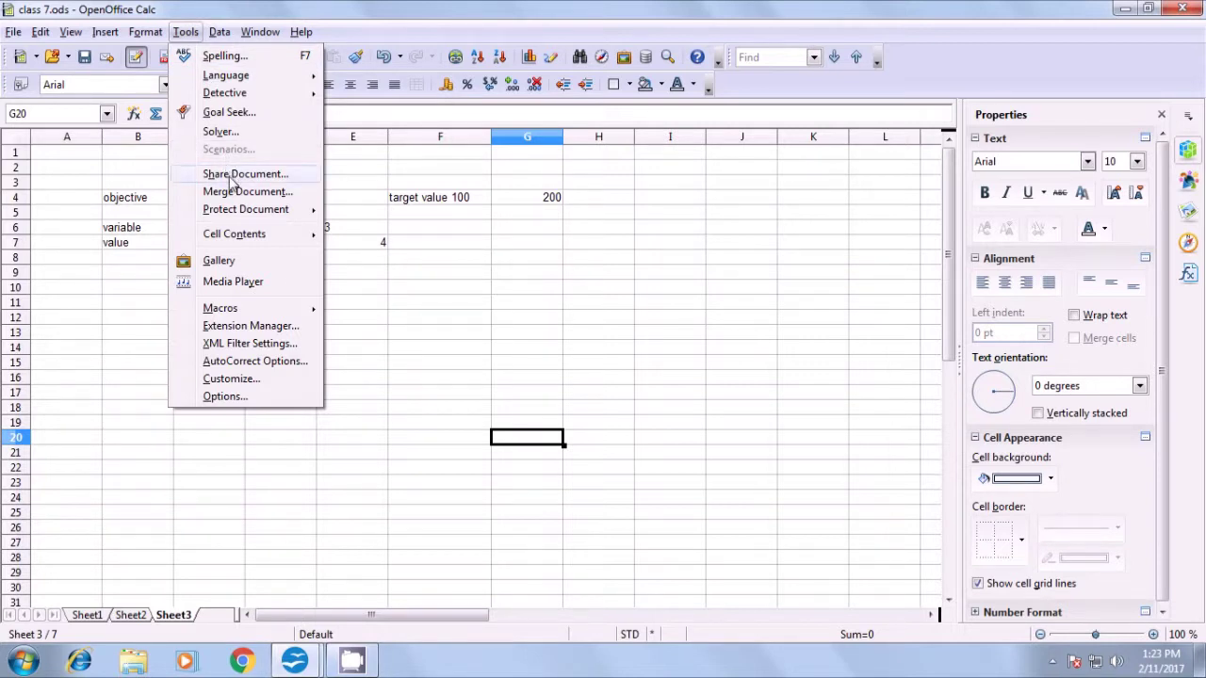
- Enable 'Share this spreadsheet with other users' and save class 7.ods in shared mode
left_click(231, 176)
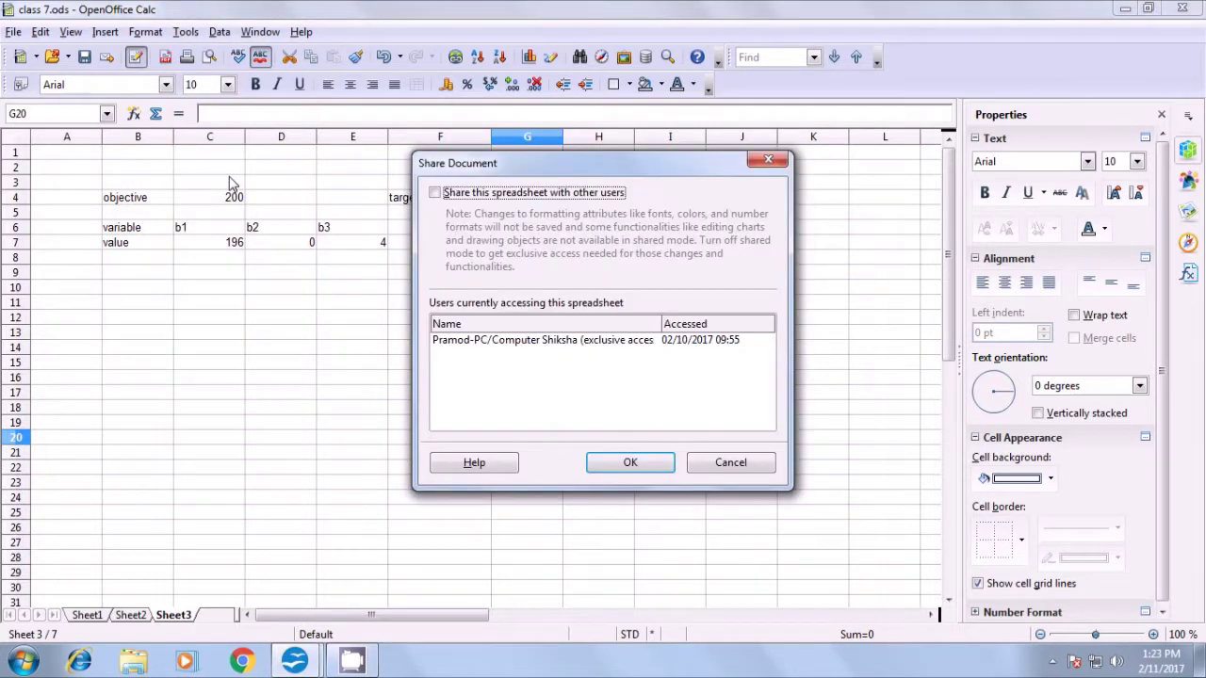
left_click(434, 192)
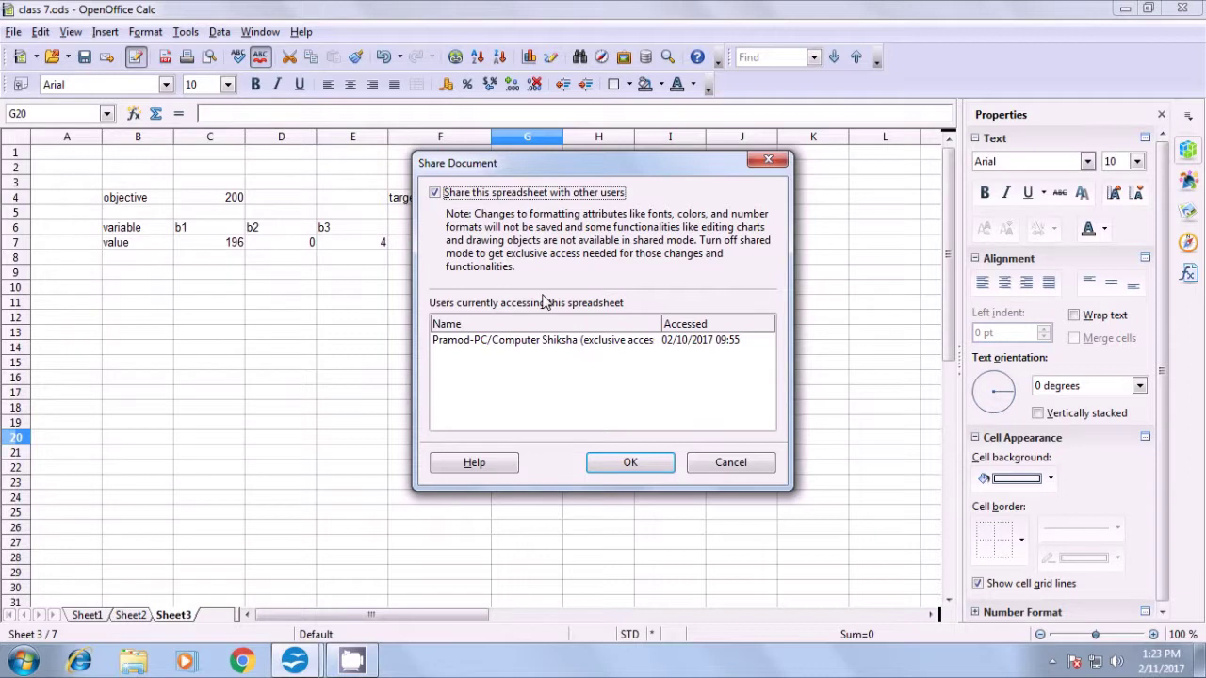
left_click(625, 463)
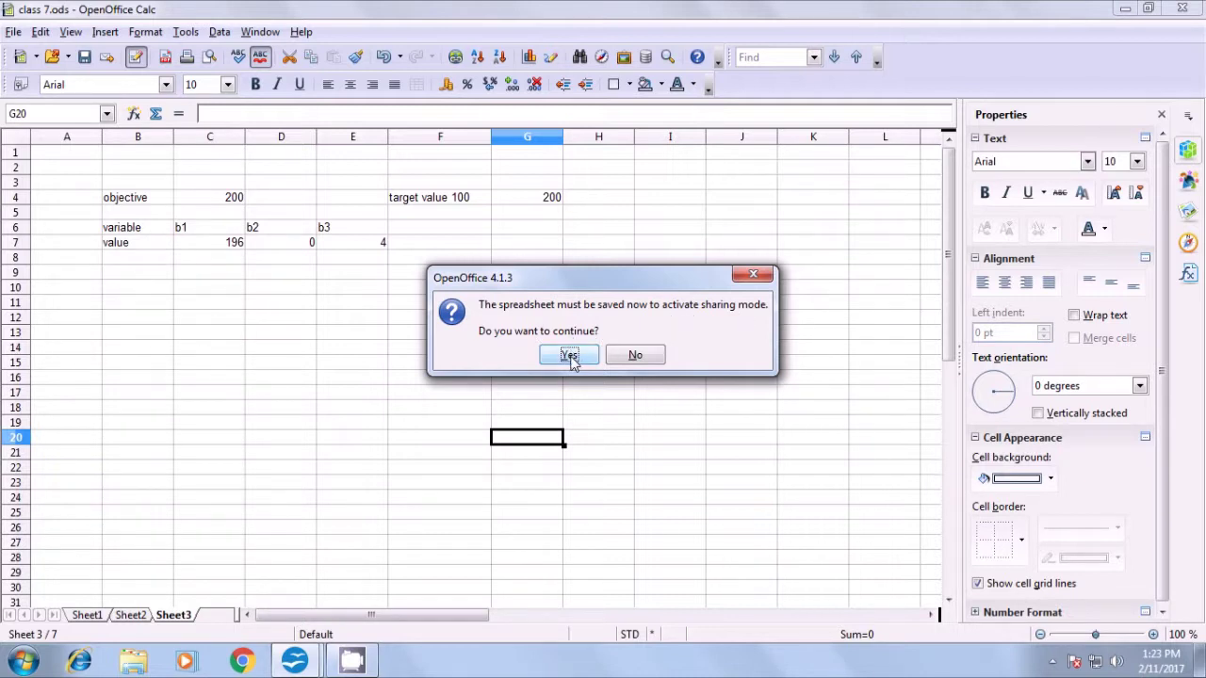
left_click(570, 356)
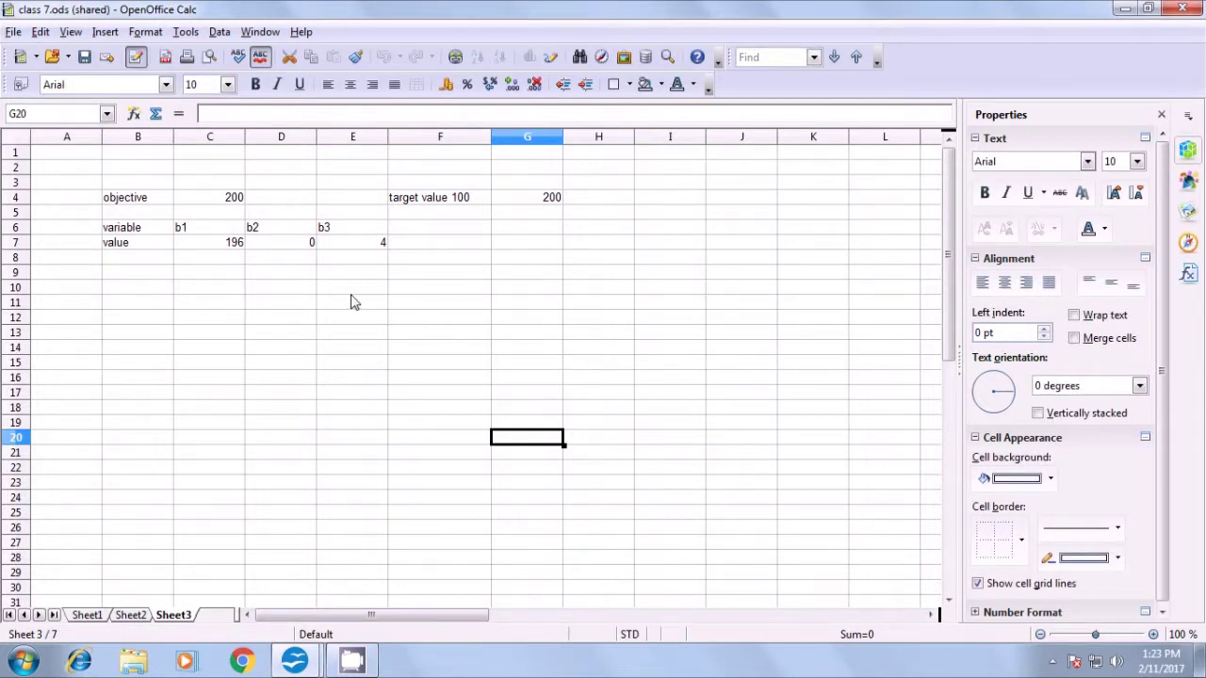
left_click(281, 282)
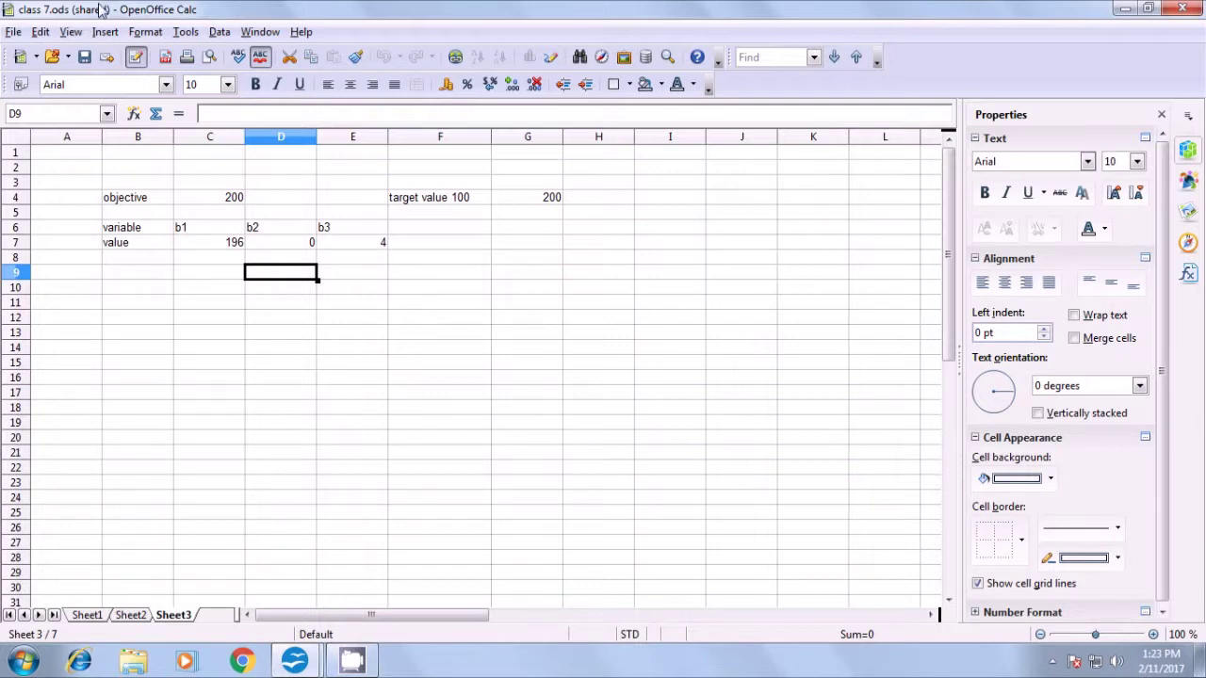
left_click(209, 306)
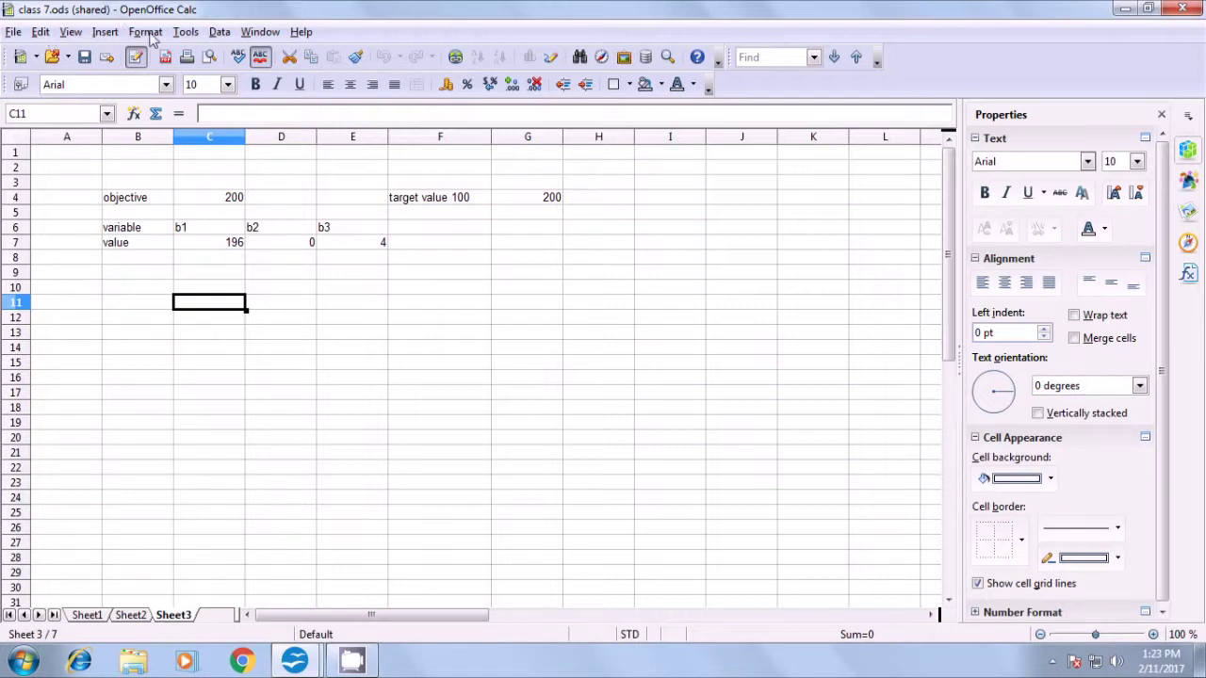
- Untick spreadsheet sharing, confirm disabling shared mode, and save class 7.ods with Ctrl+S
left_click(185, 34)
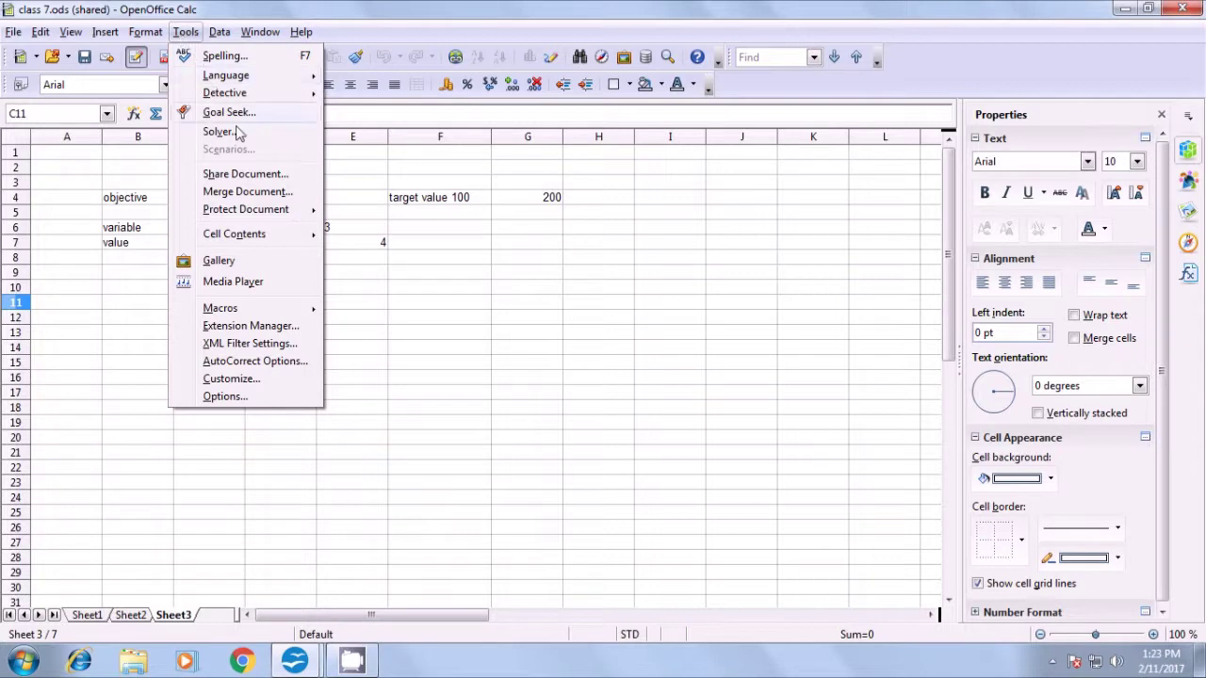
left_click(254, 176)
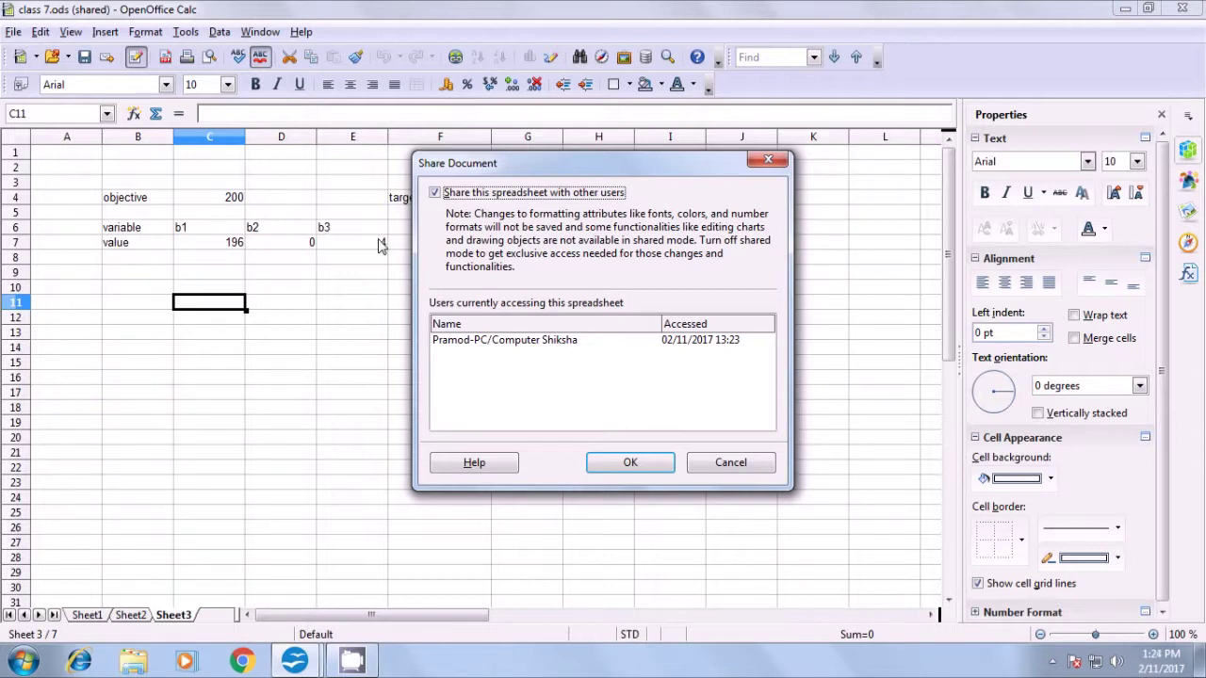
left_click(434, 193)
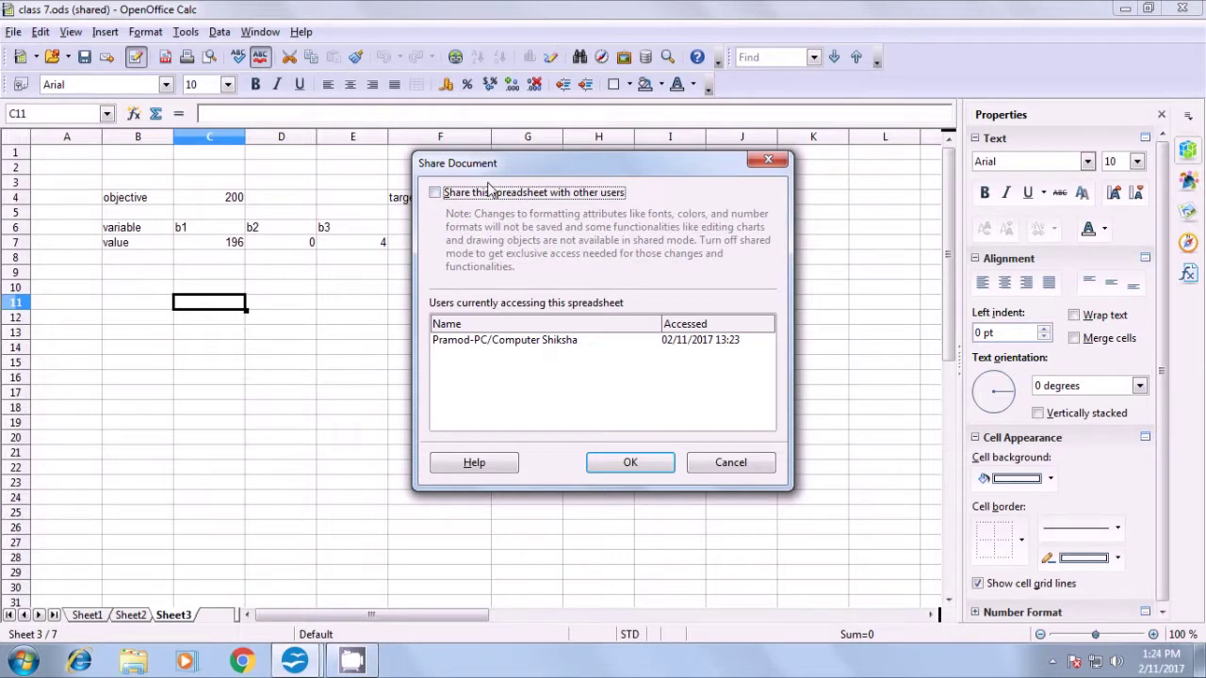
left_click(628, 463)
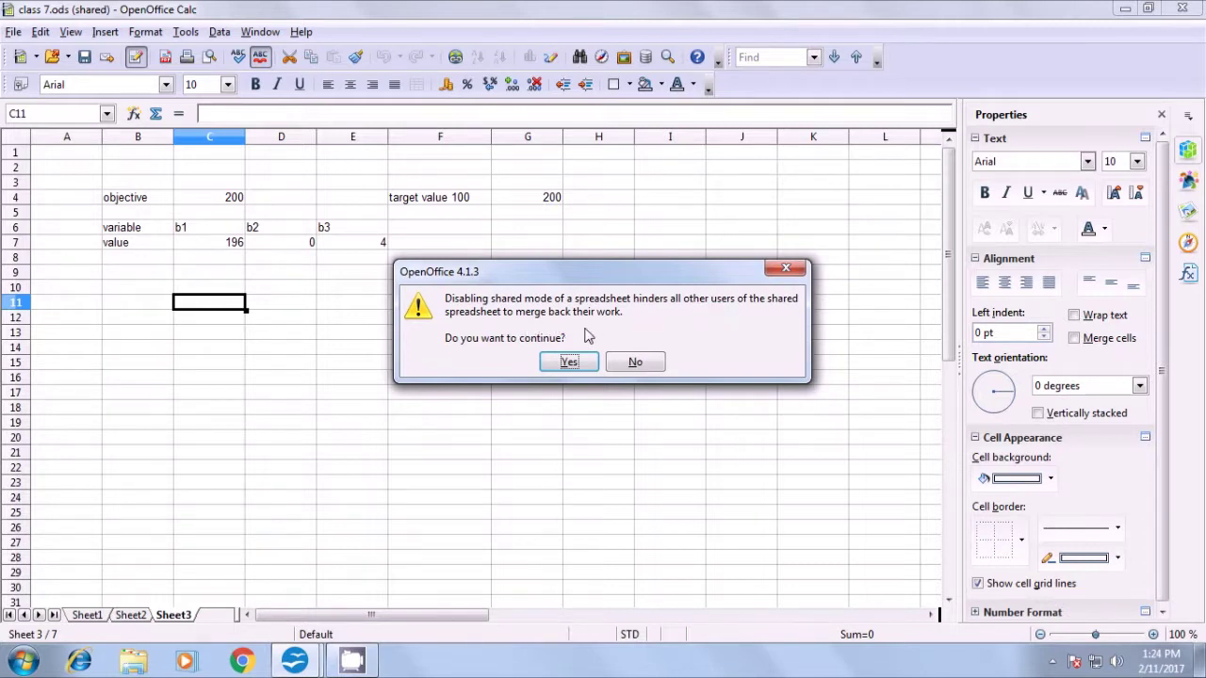
left_click(568, 362)
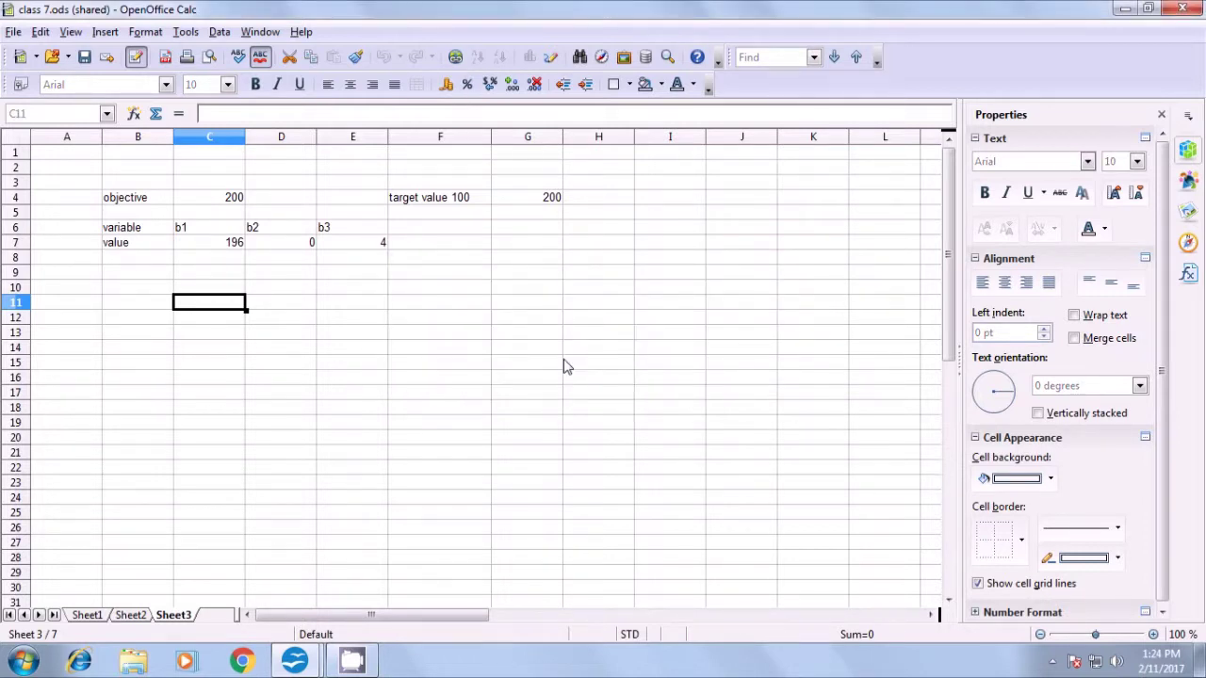
key("ctrl+s")
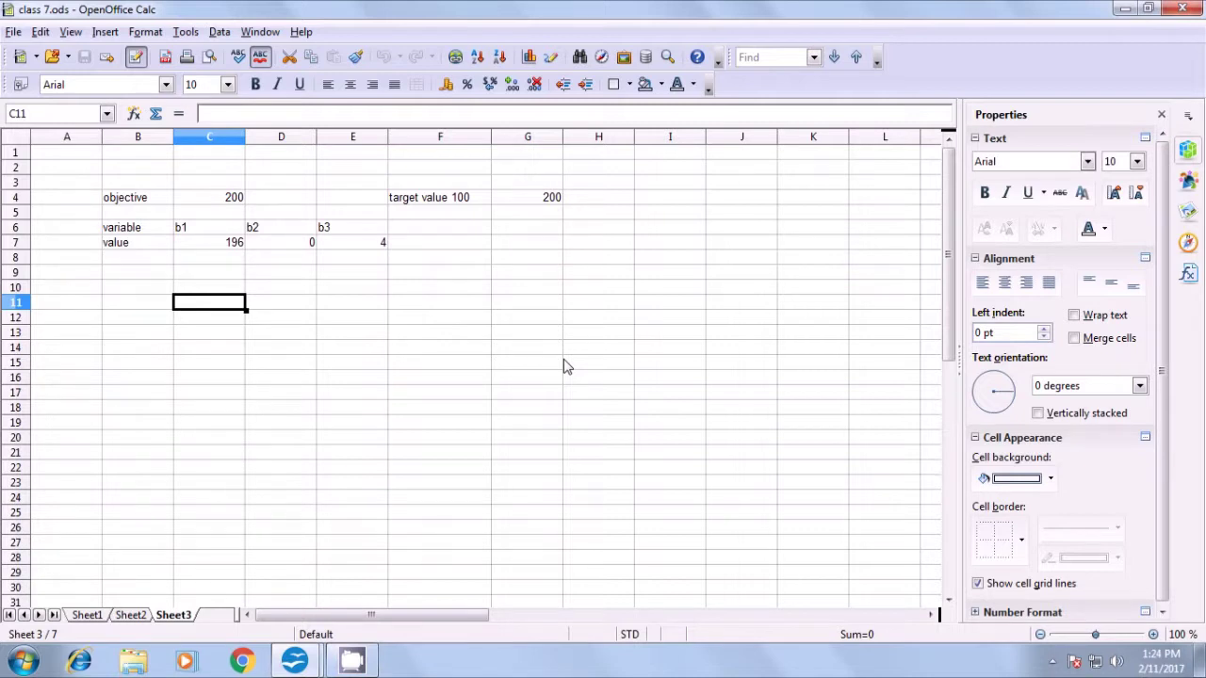
left_click(1053, 665)
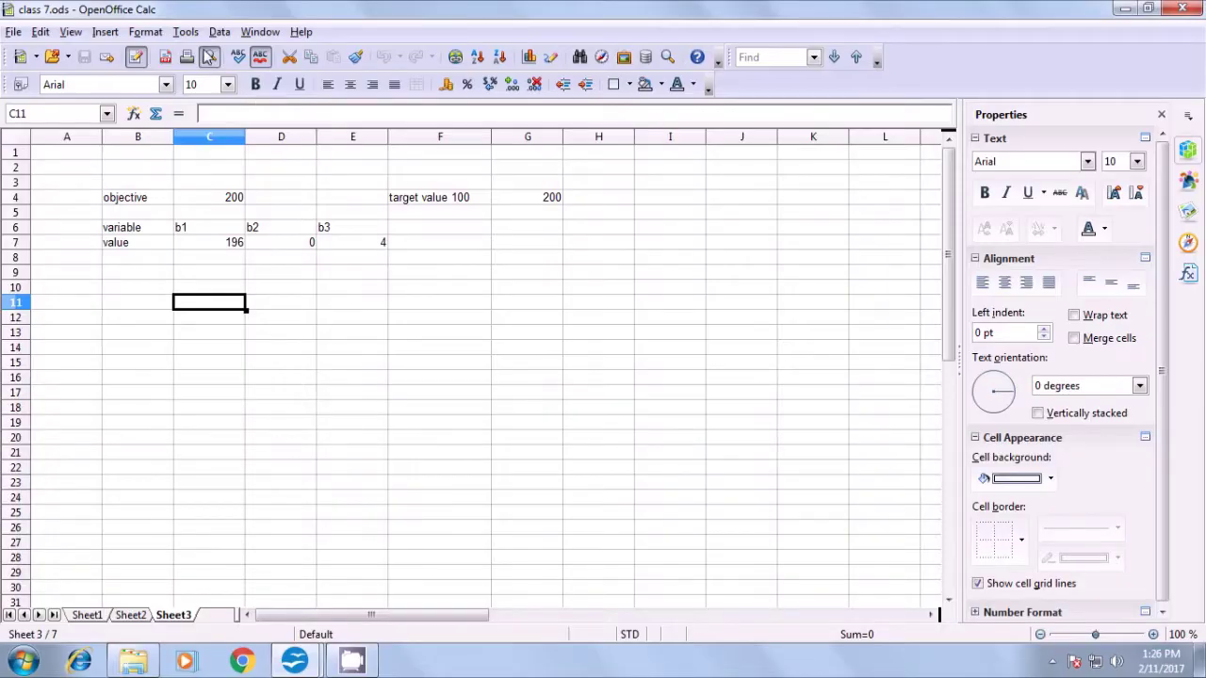
- Back in Calc, open the Tools menu to reach the Protect Document commands
left_click(185, 32)
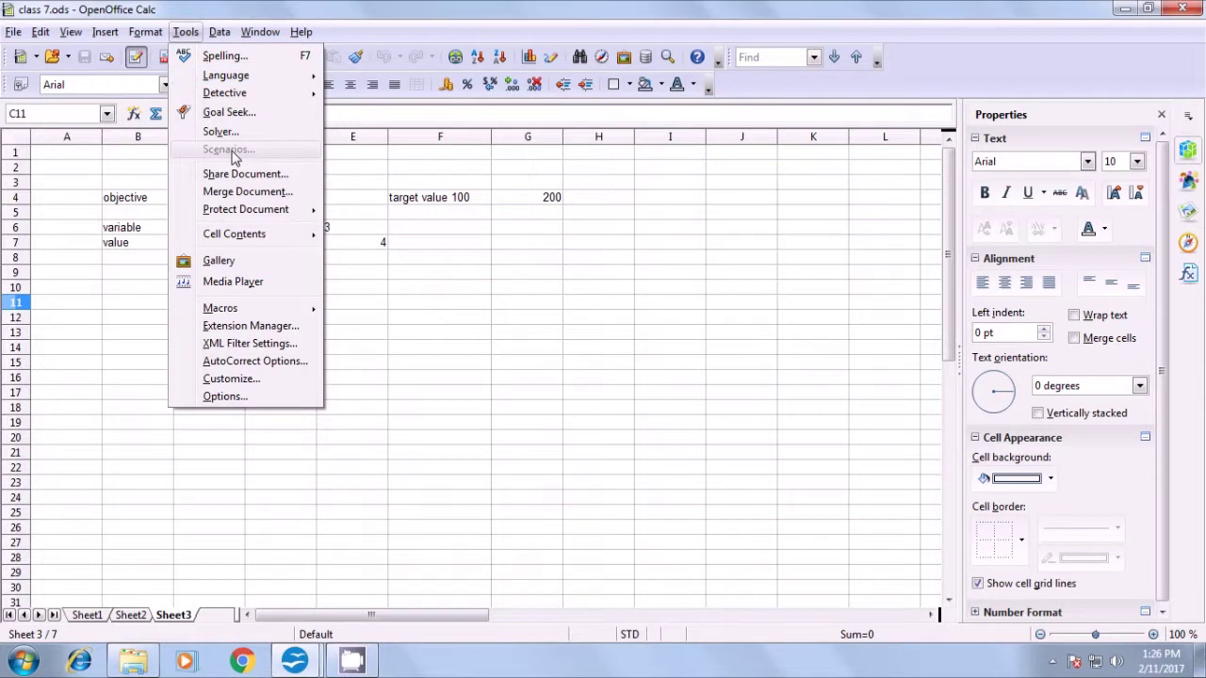
- Protect Sheet3 with a confirmed password, then select F9 to test editing
mouse_move(242, 209)
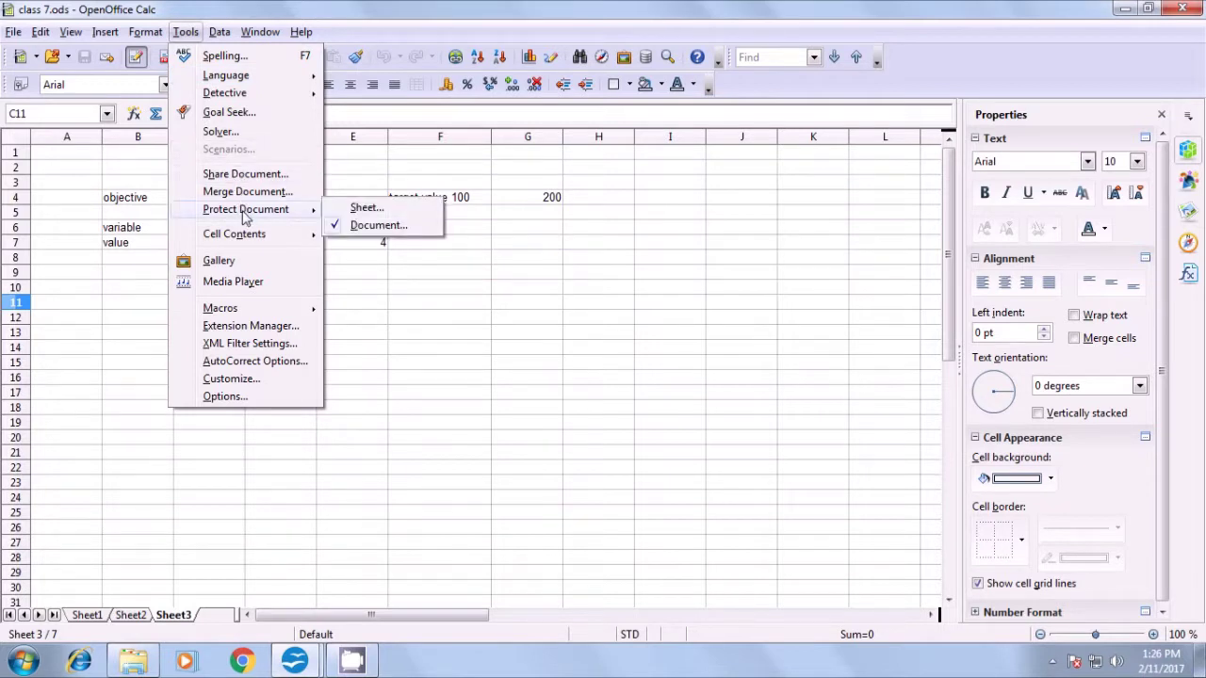
left_click(365, 208)
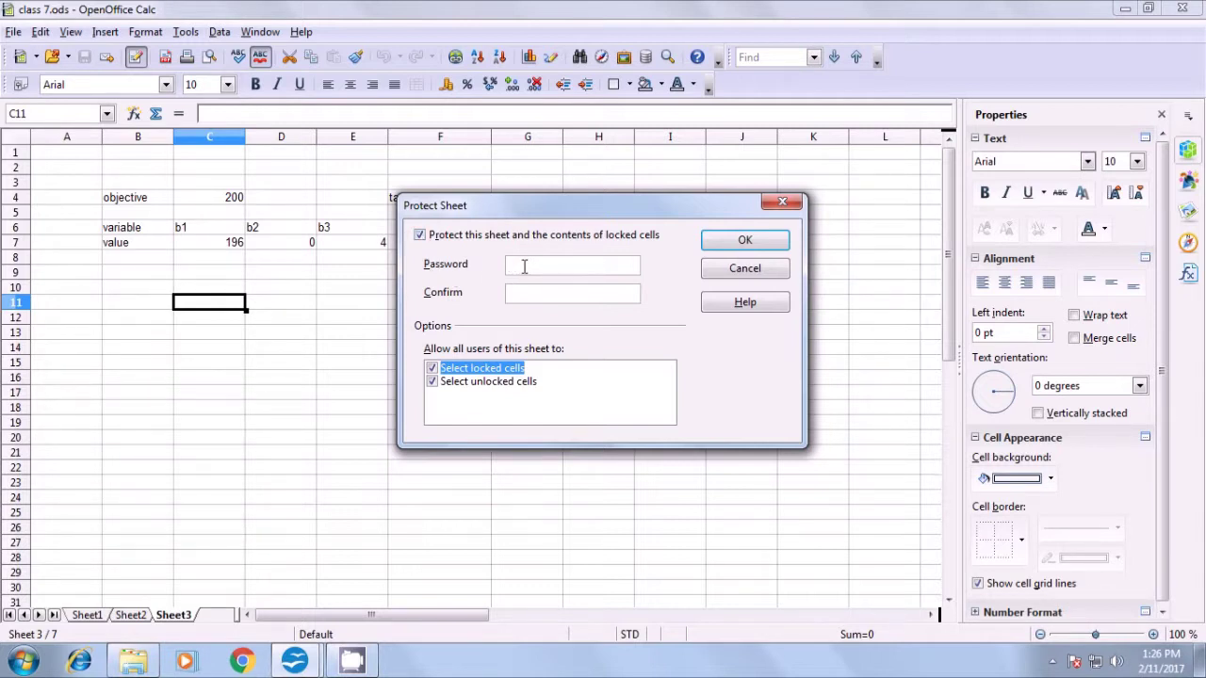
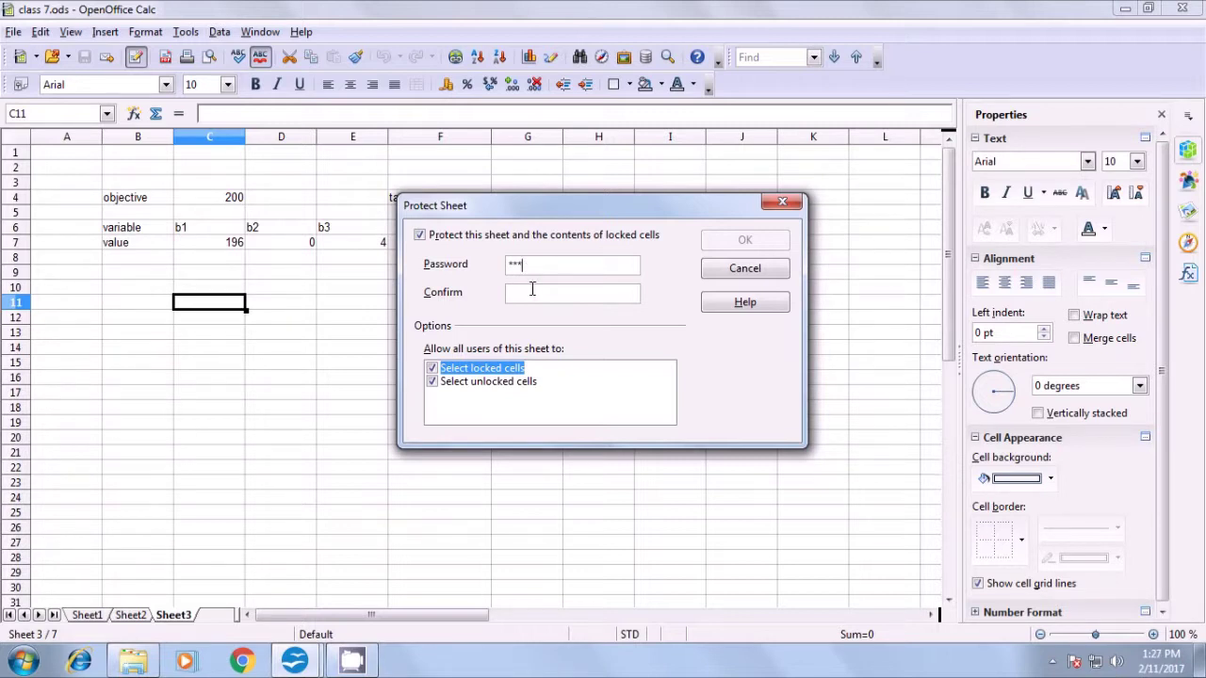
left_click(533, 293)
type("***")
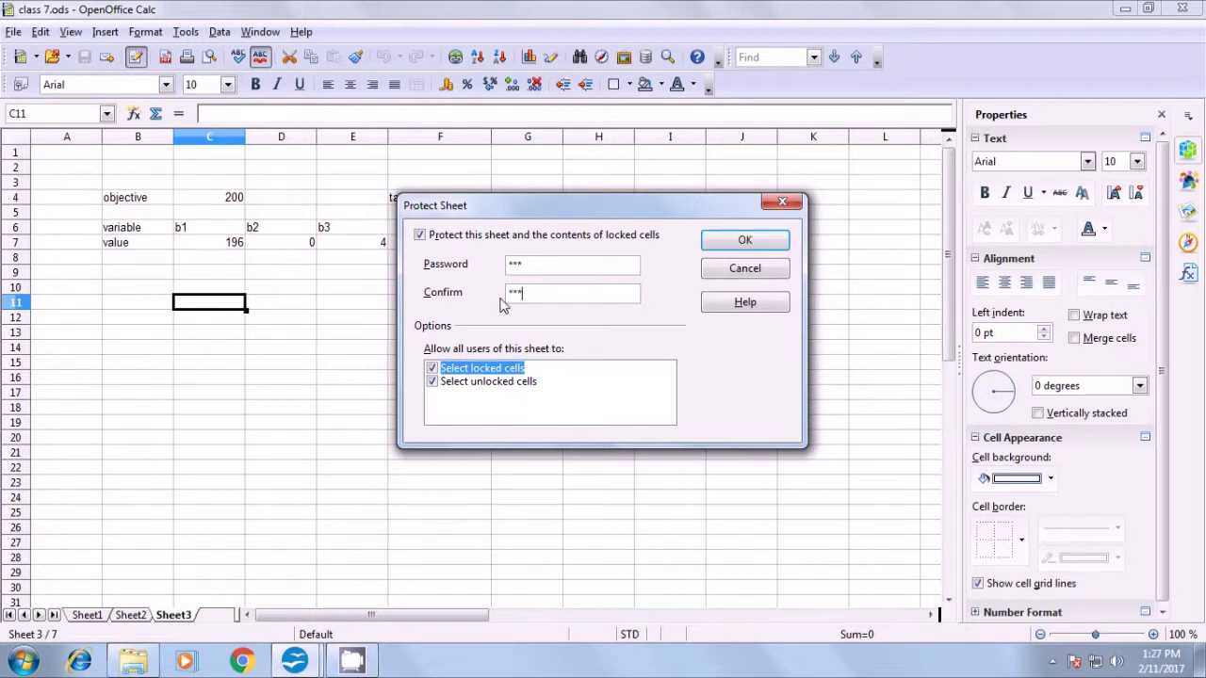
left_click(730, 246)
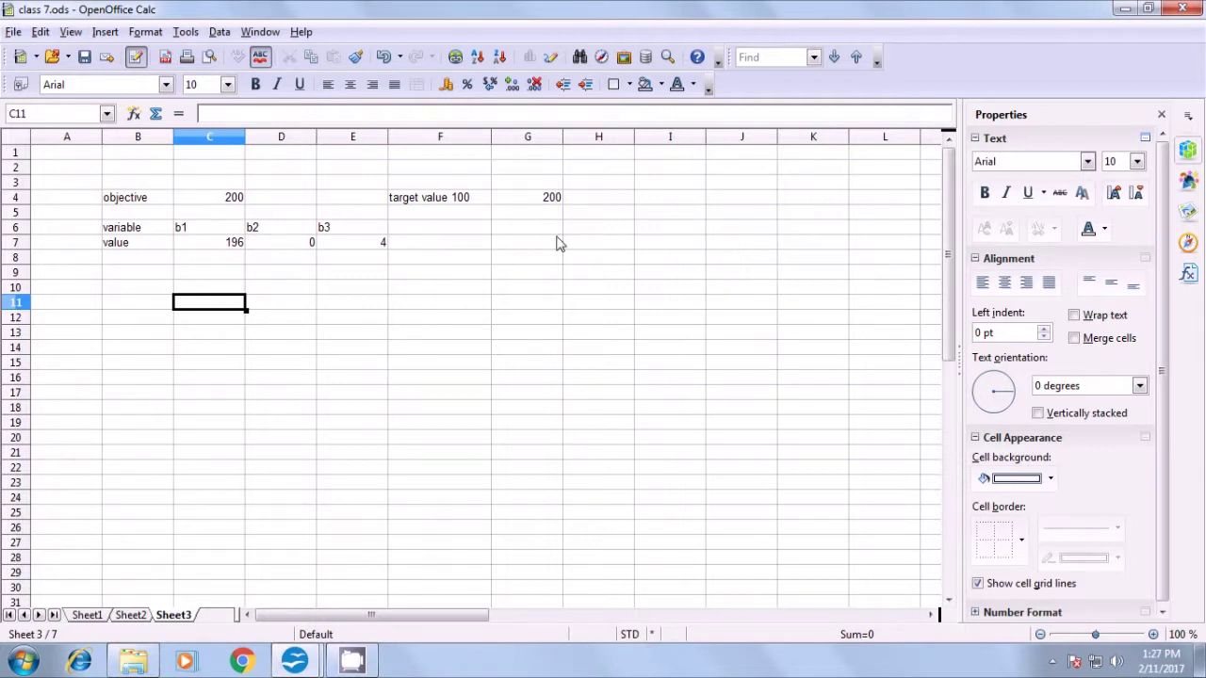
left_click(482, 276)
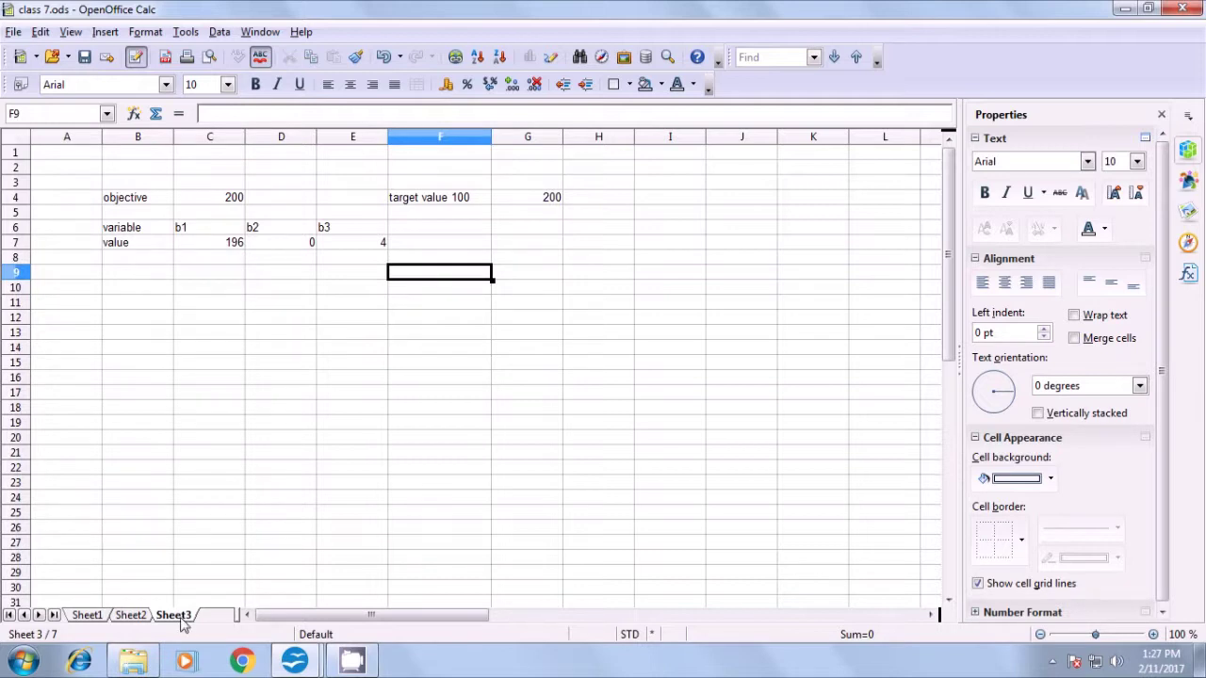
left_click(278, 362)
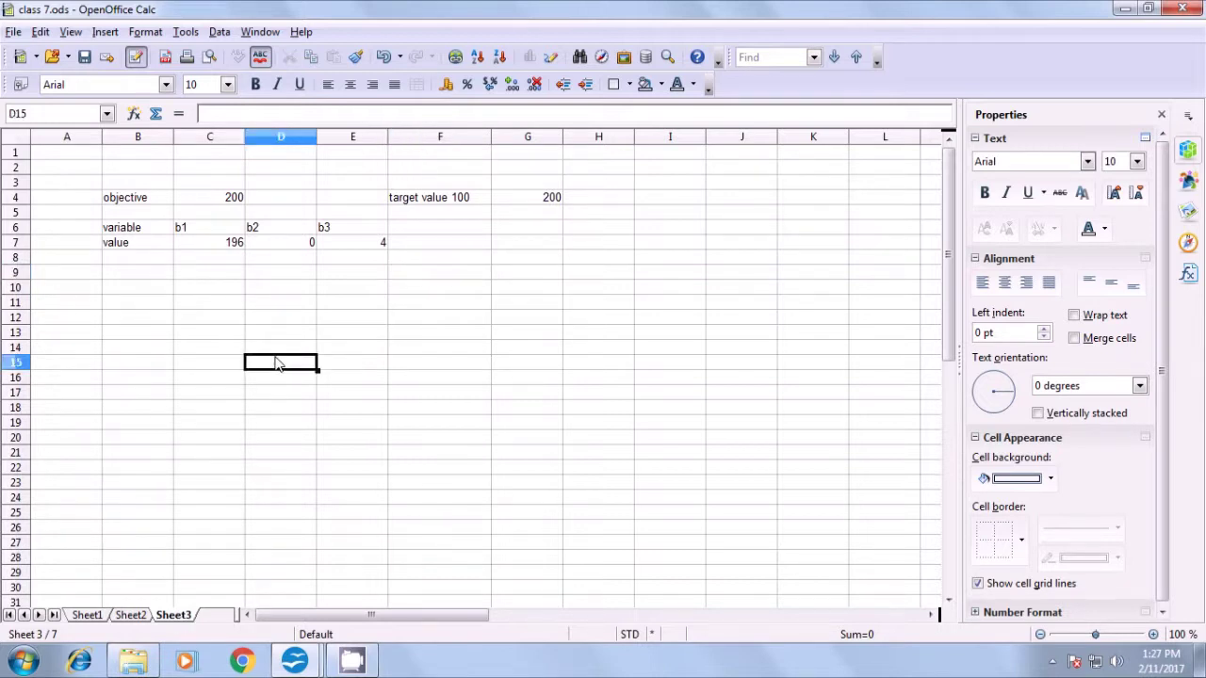
double_click(278, 363)
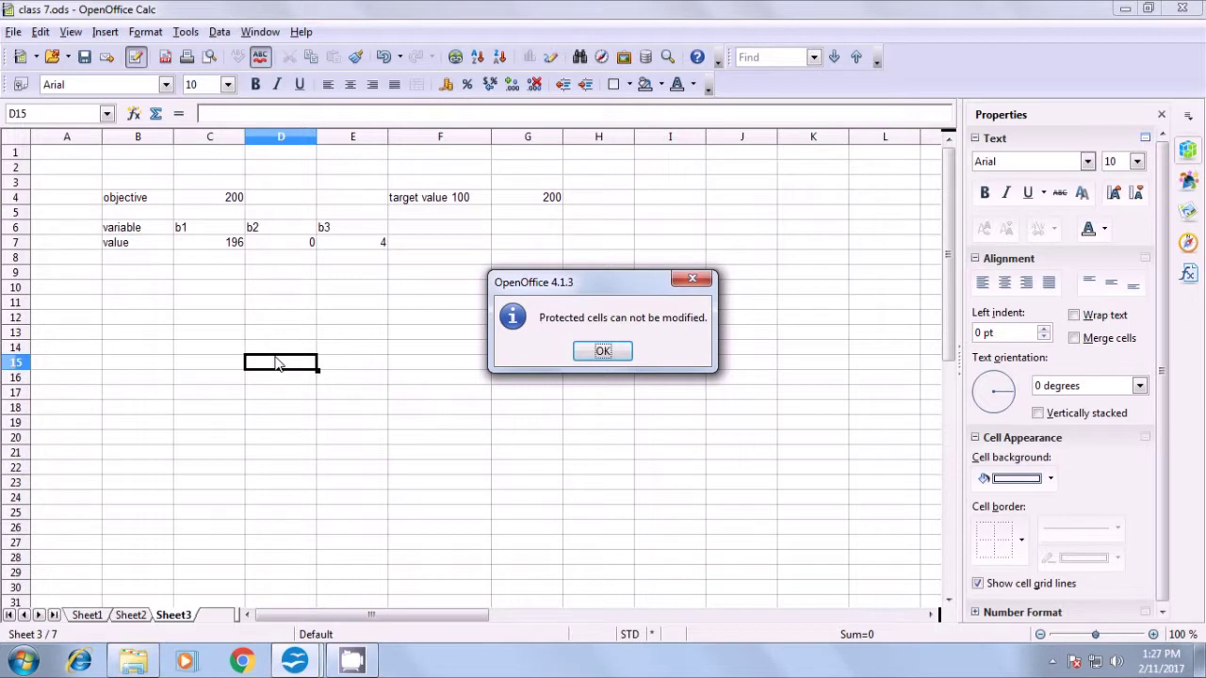
key("Return")
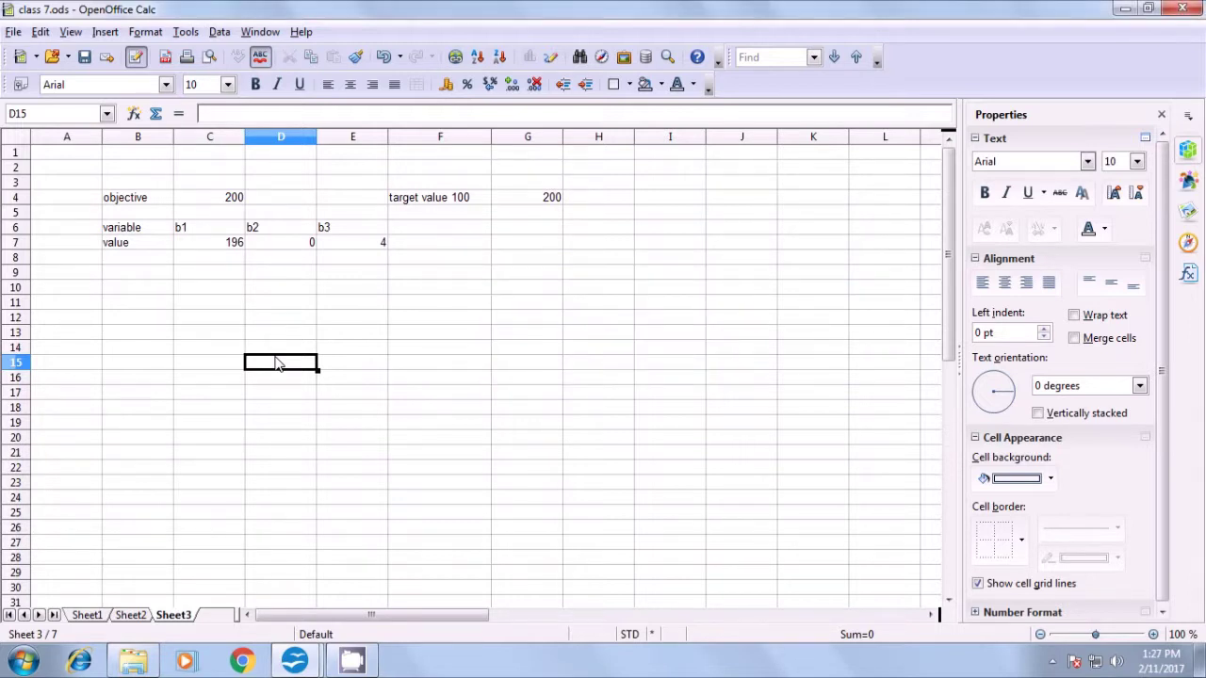
left_click(487, 281)
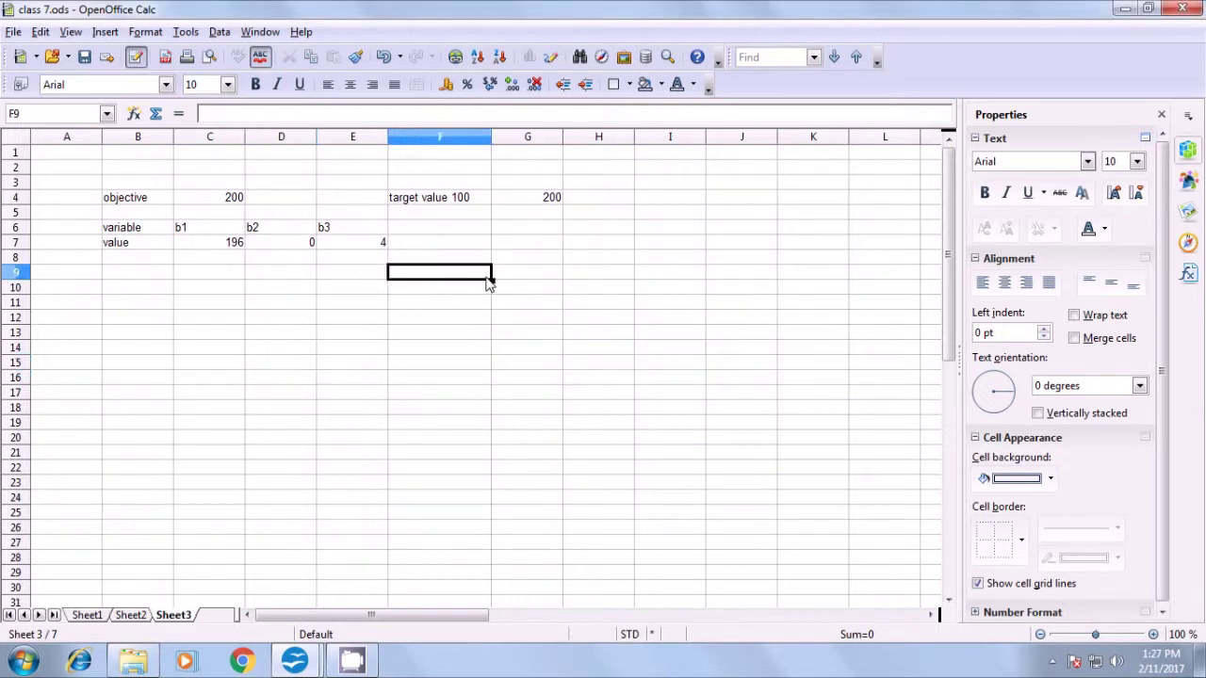
double_click(487, 282)
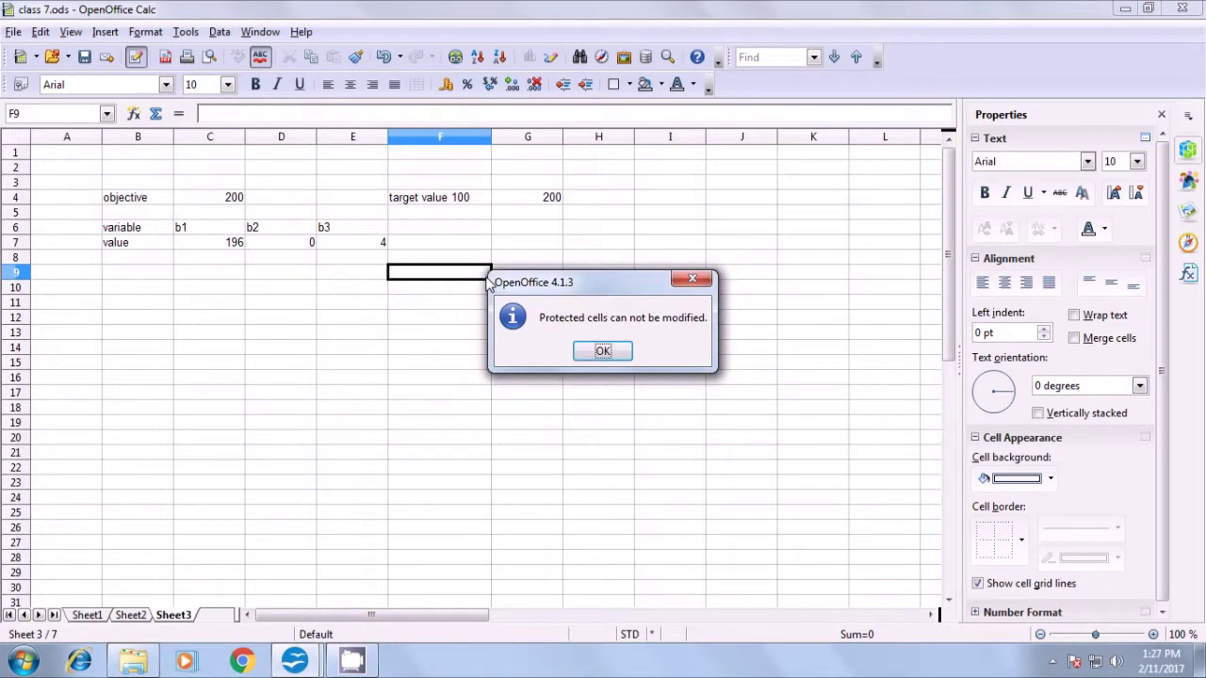
key("Return")
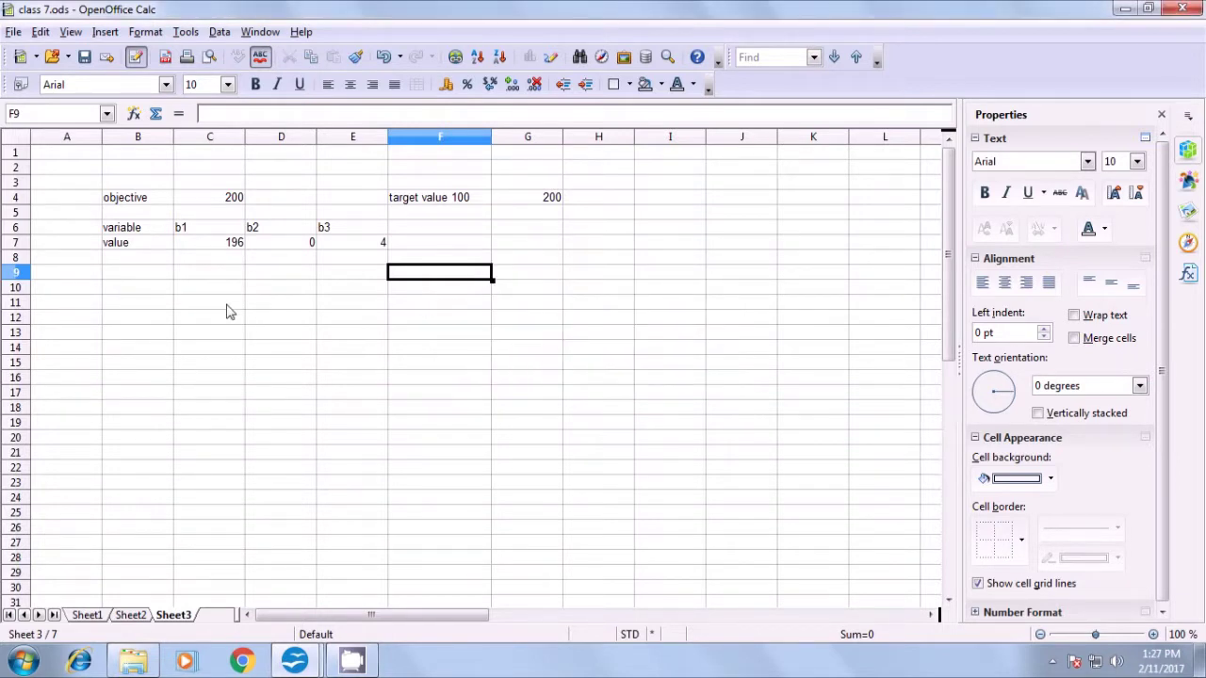
left_click(228, 311)
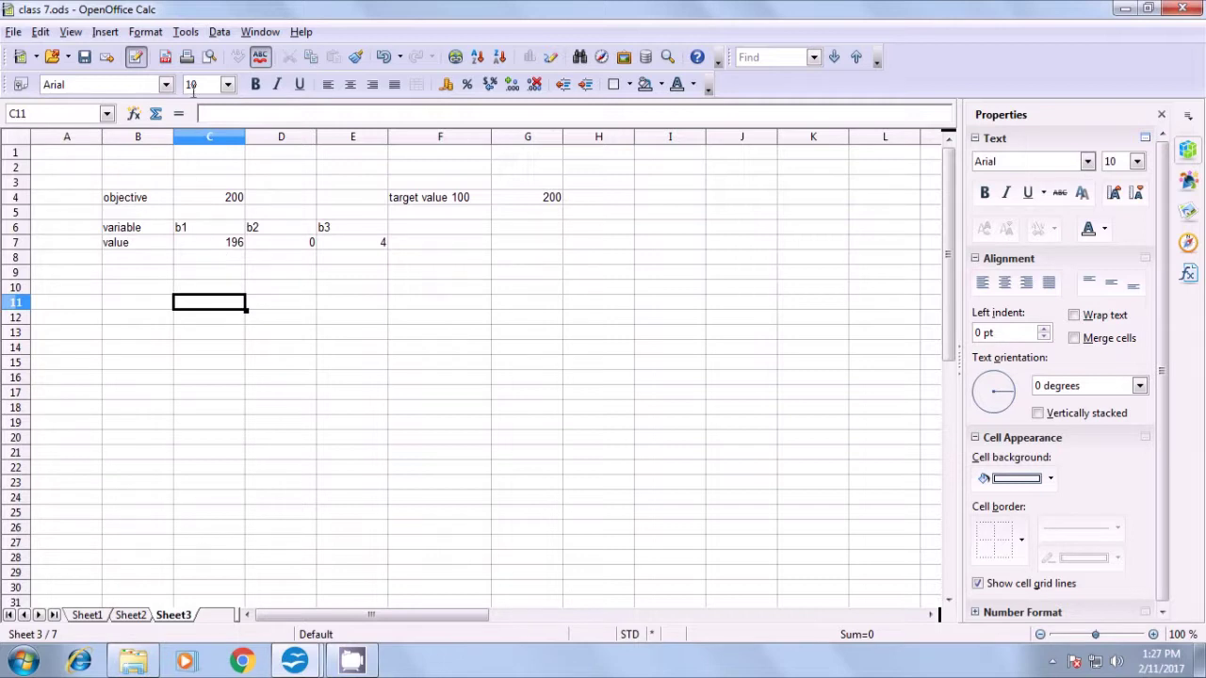
- Open Protect Document > Sheet again and enter Sheet3's password in the Unprotect sheet prompt
left_click(186, 32)
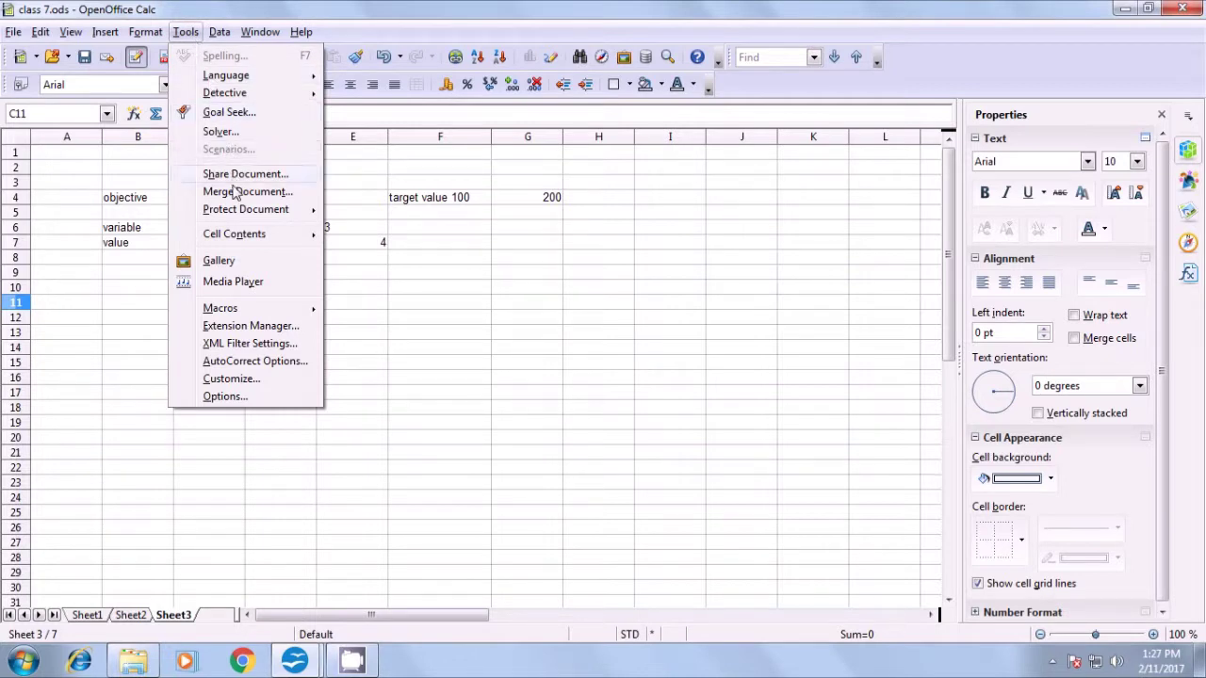
mouse_move(238, 213)
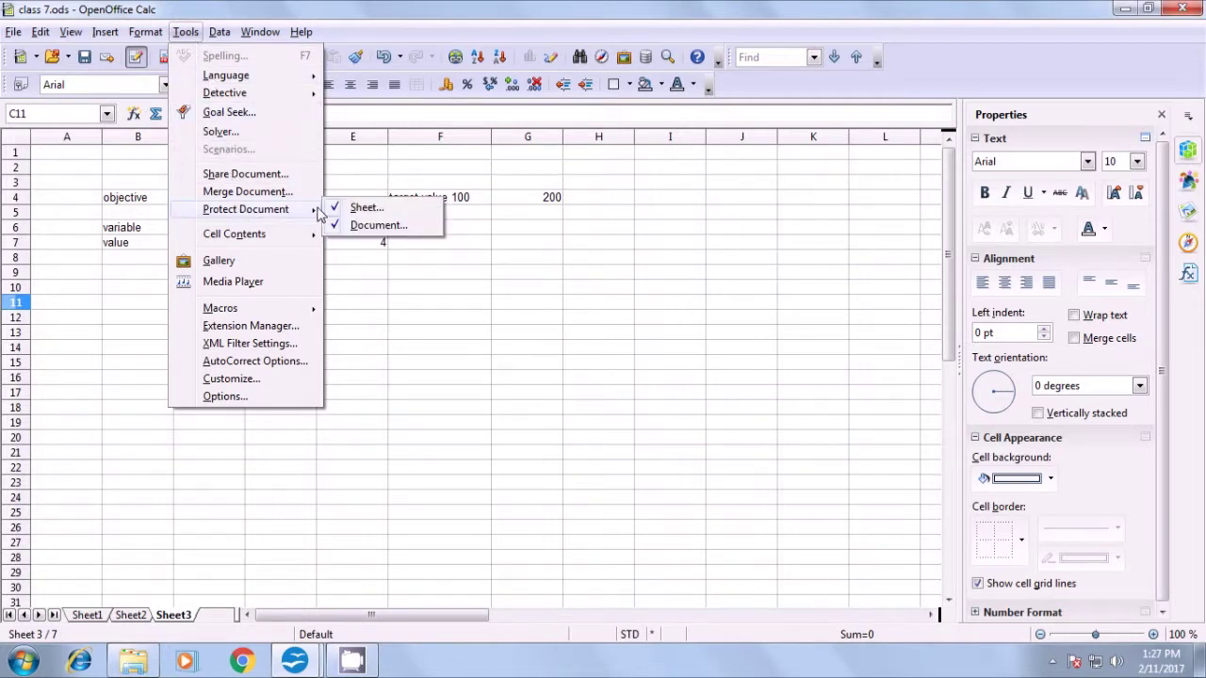
left_click(370, 209)
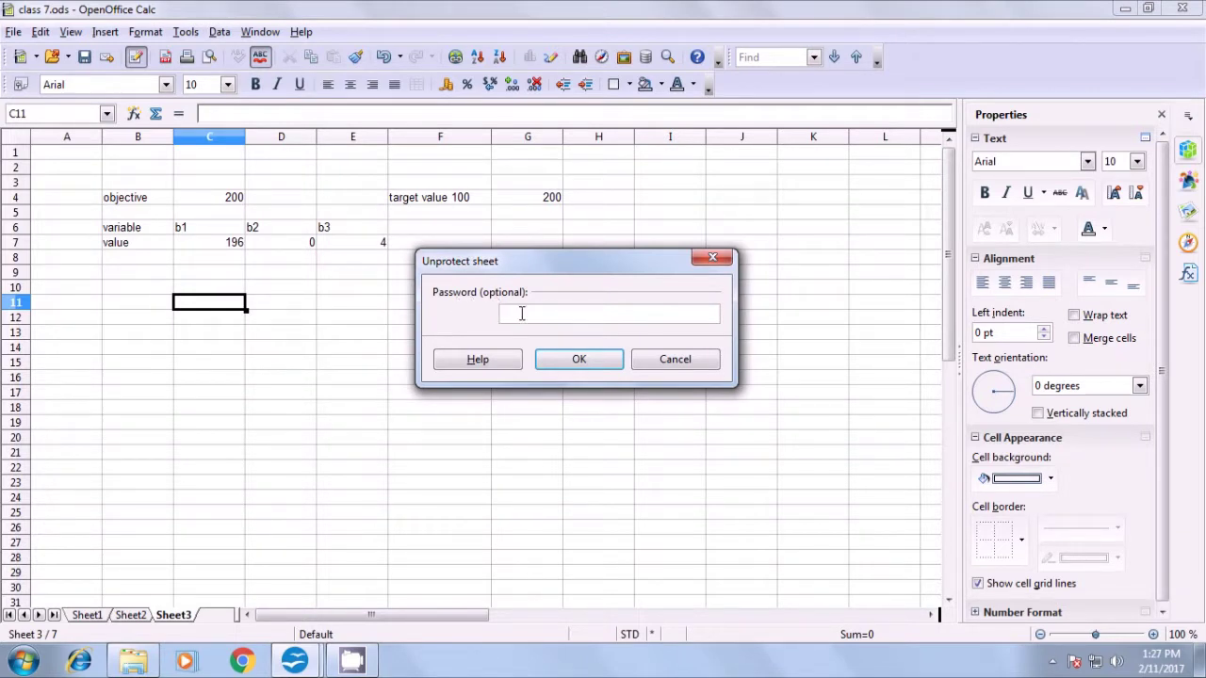
type("***")
- Confirm unprotecting the sheet and enter test values 12 and 21 into D15 and D16
left_click(565, 366)
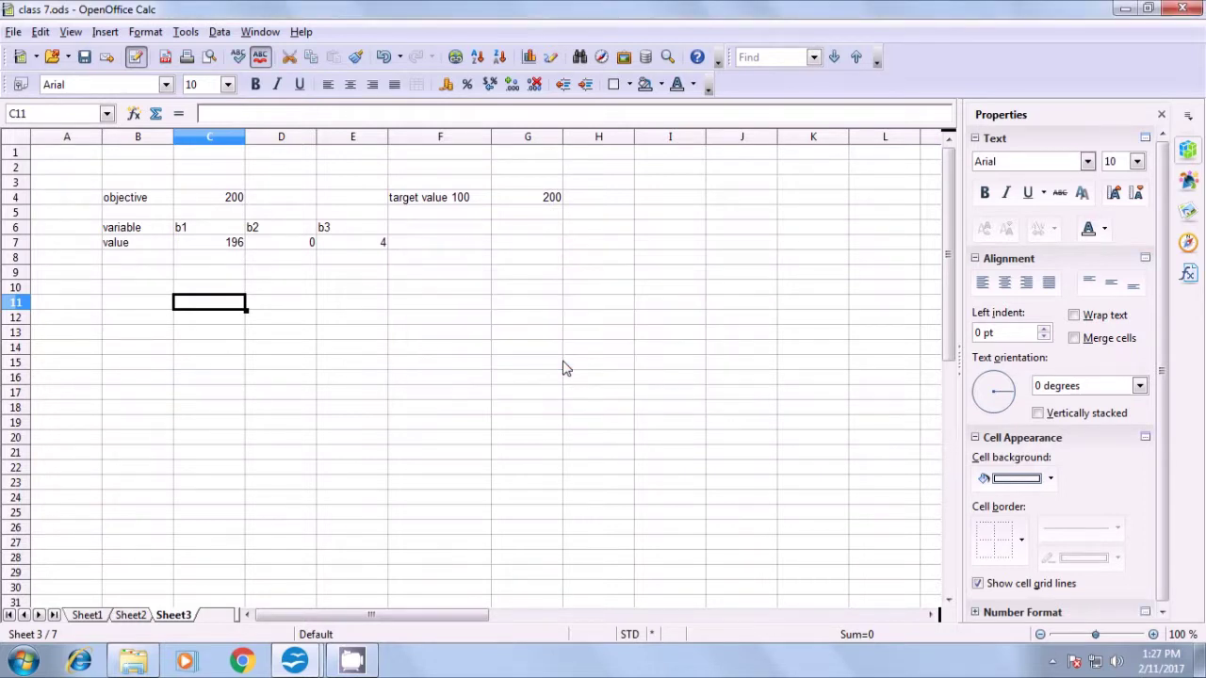
left_click(314, 368)
type("12")
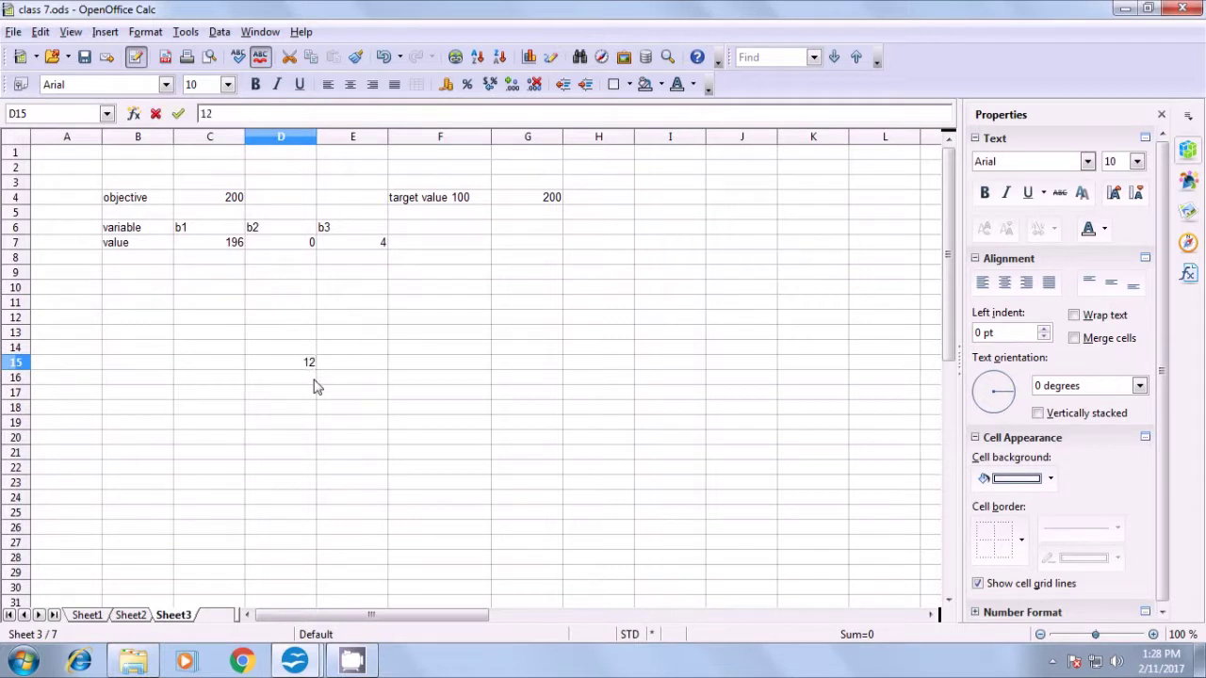
key("Return")
type("21")
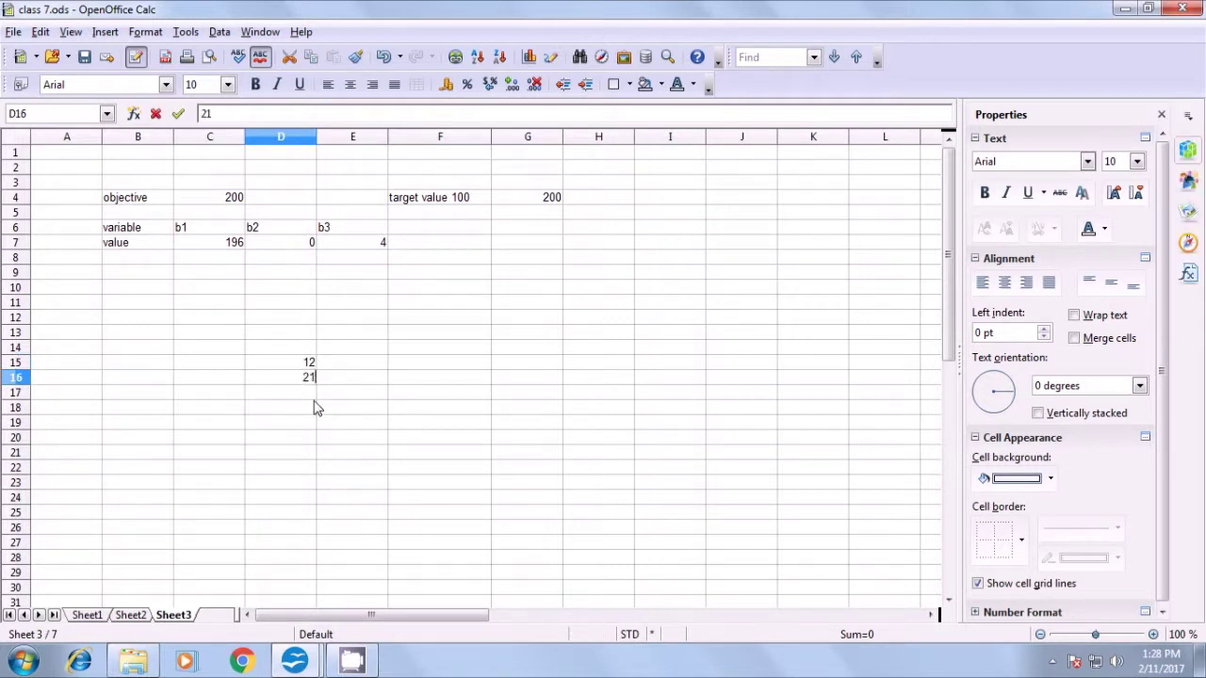
key("Return")
- Clear the test values from D15 and D16, then select D14
left_click(293, 367)
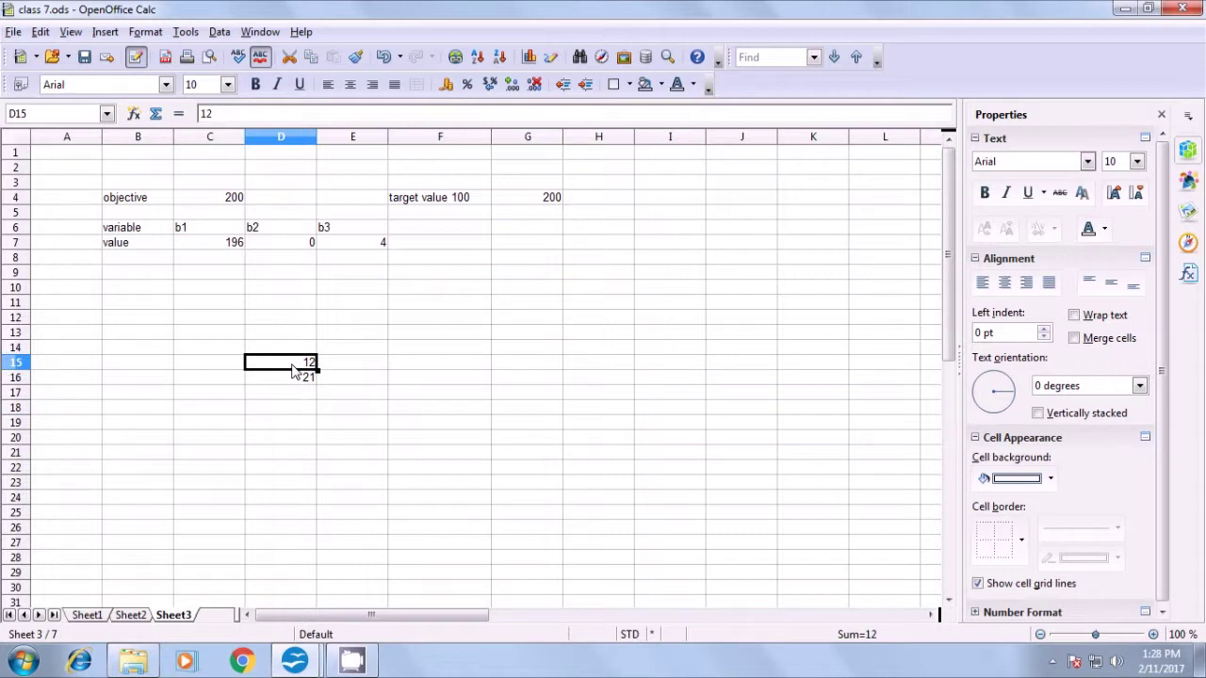
key("Delete")
left_click(298, 379)
key("Delete")
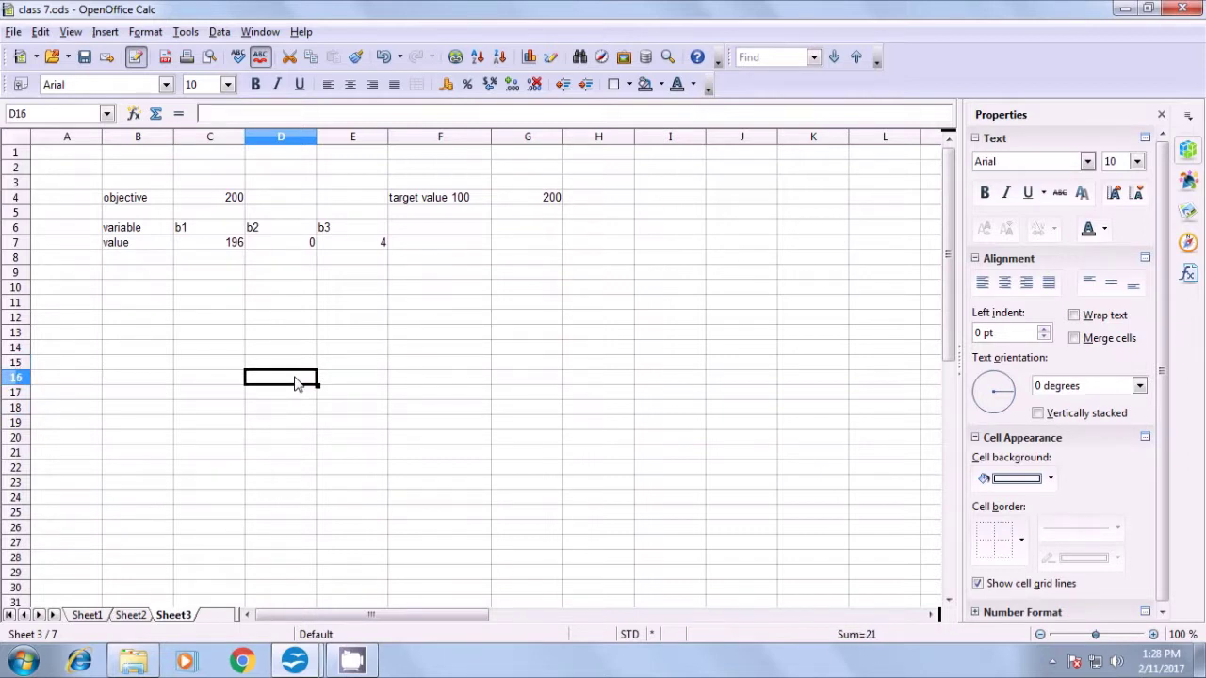
left_click(299, 350)
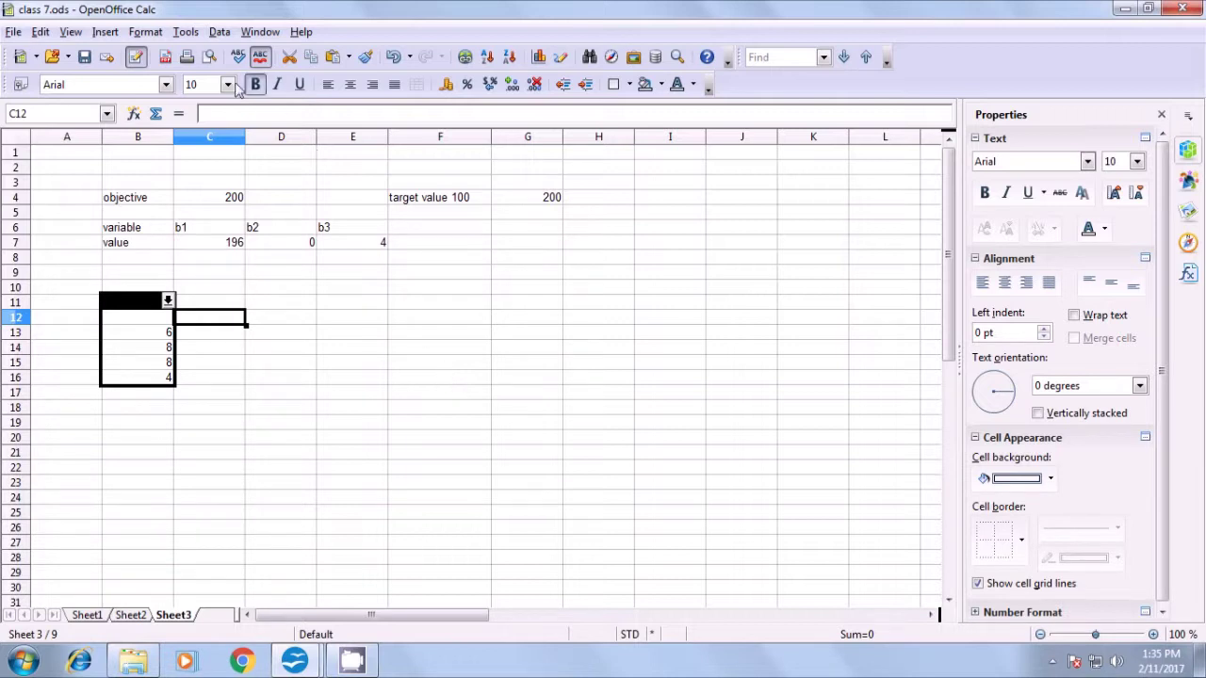
- Merge the calc 8 document into the spreadsheet and sort the changes by Position, Author and Comment
left_click(187, 32)
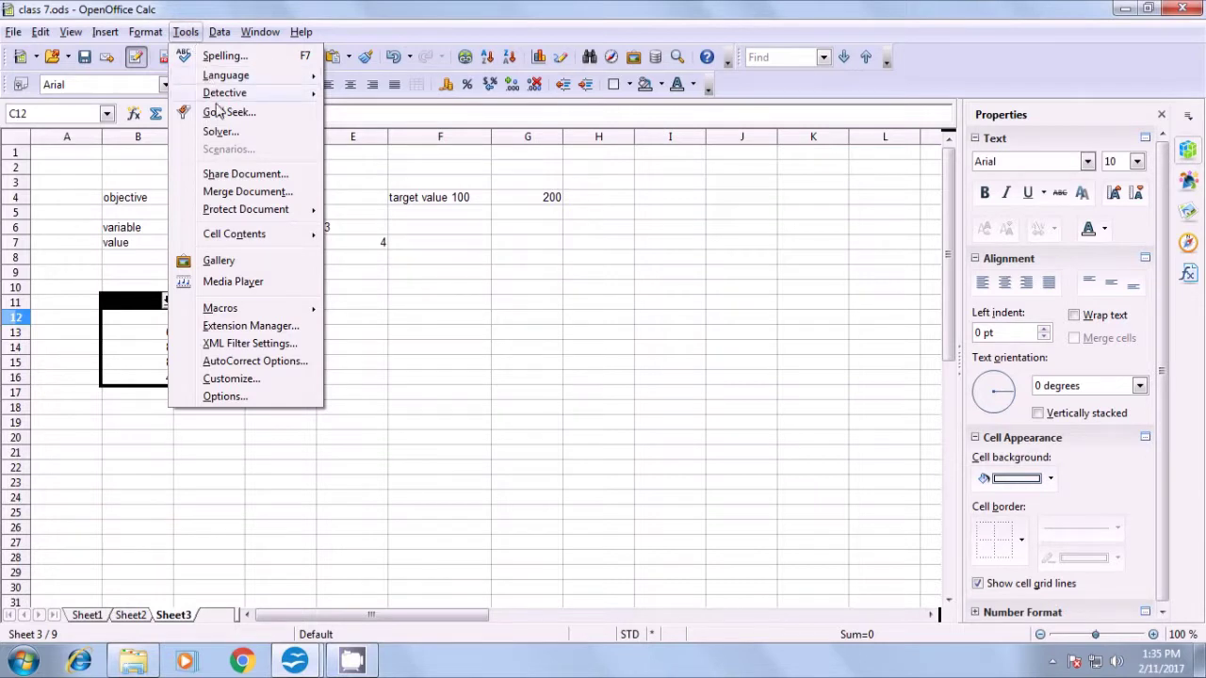
left_click(233, 191)
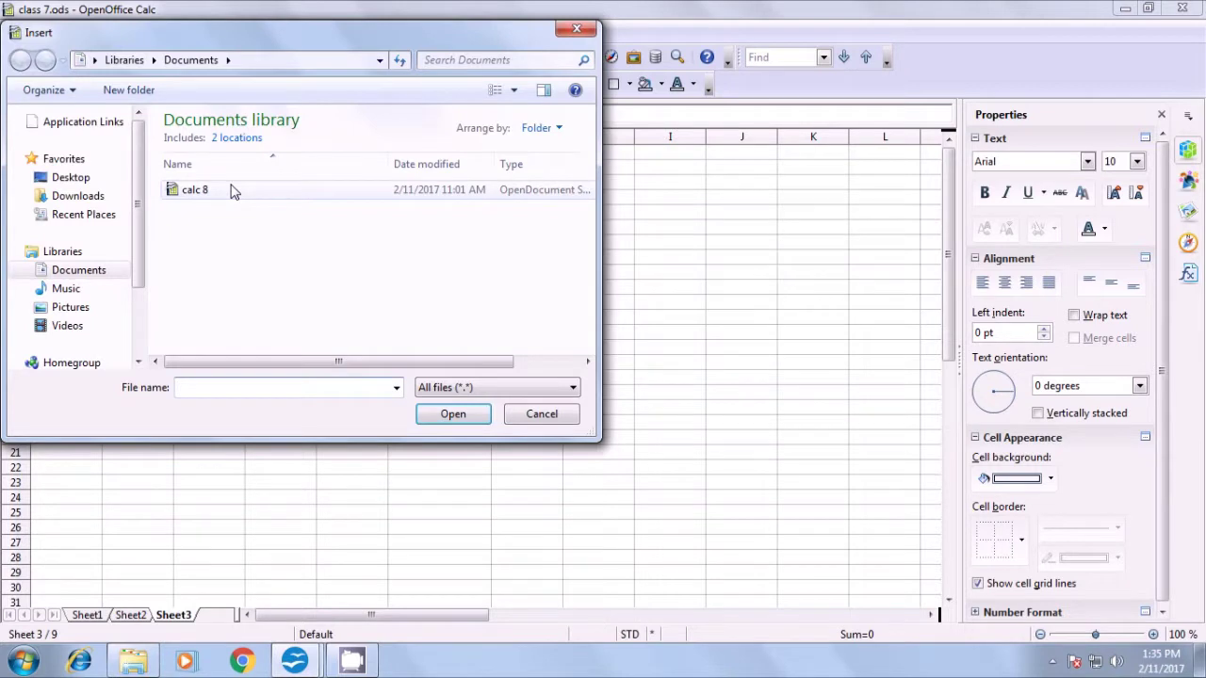
left_click(233, 192)
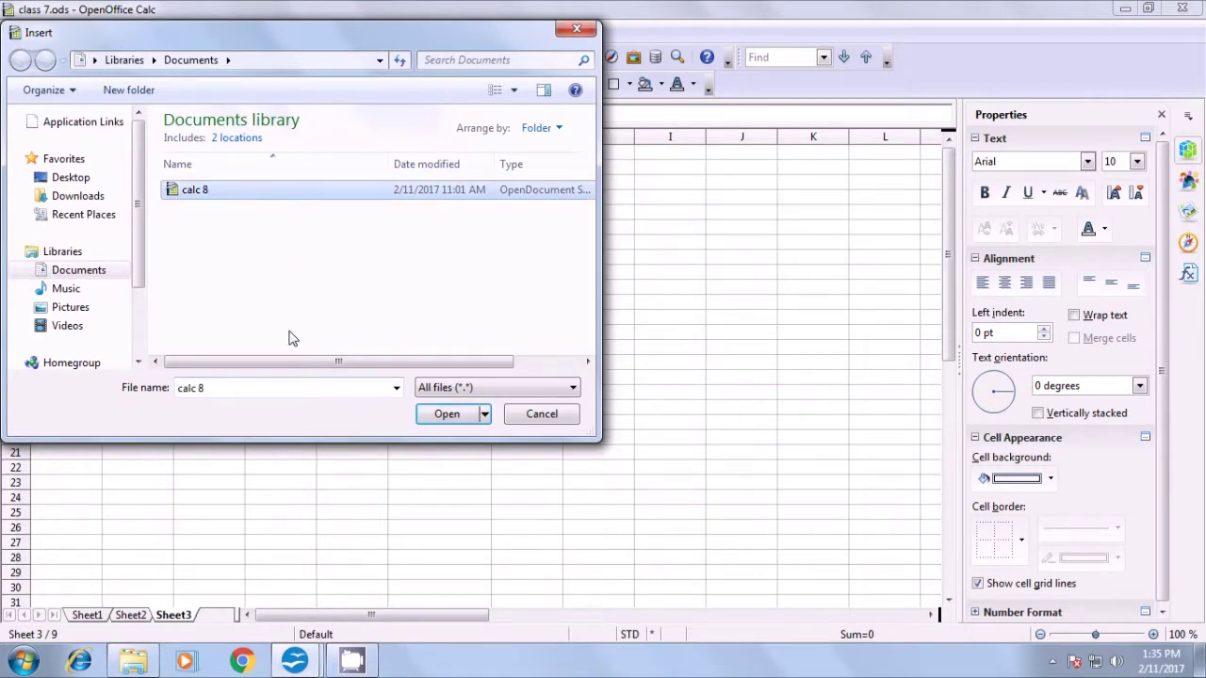
left_click(446, 417)
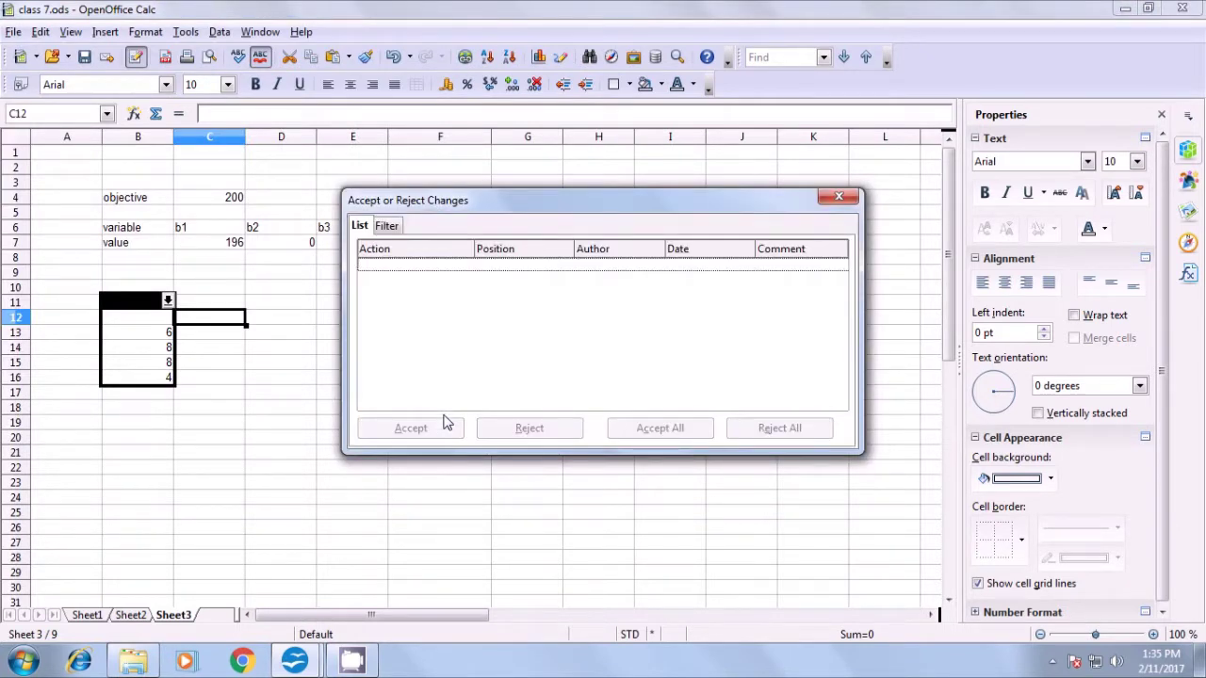
left_click(514, 248)
left_click(587, 253)
left_click(793, 256)
- Filter changes by date before 13:36, by author, and by range B4:E7
left_click(389, 227)
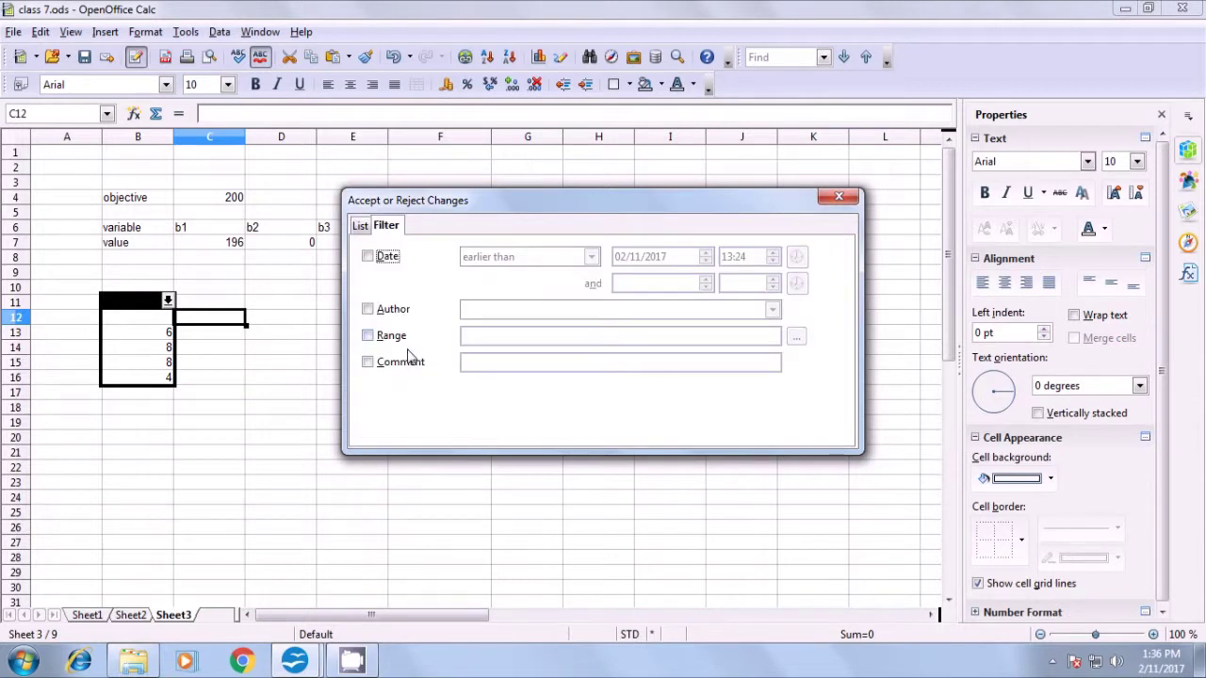
left_click(367, 257)
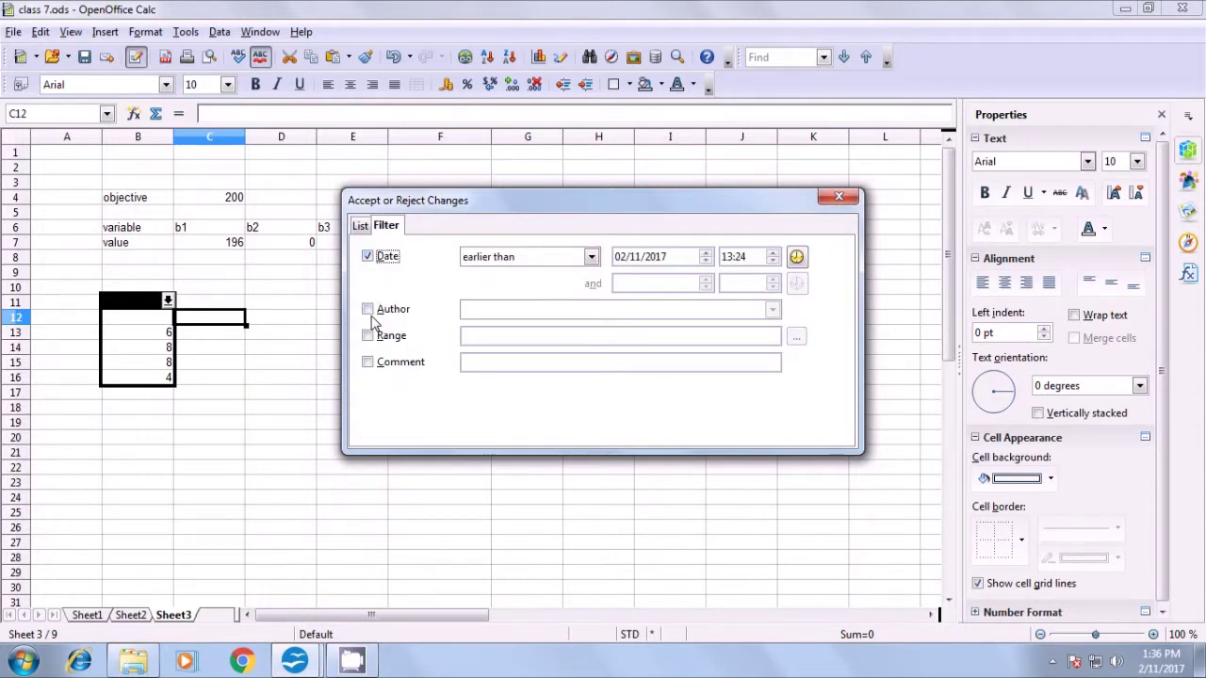
left_click(368, 310)
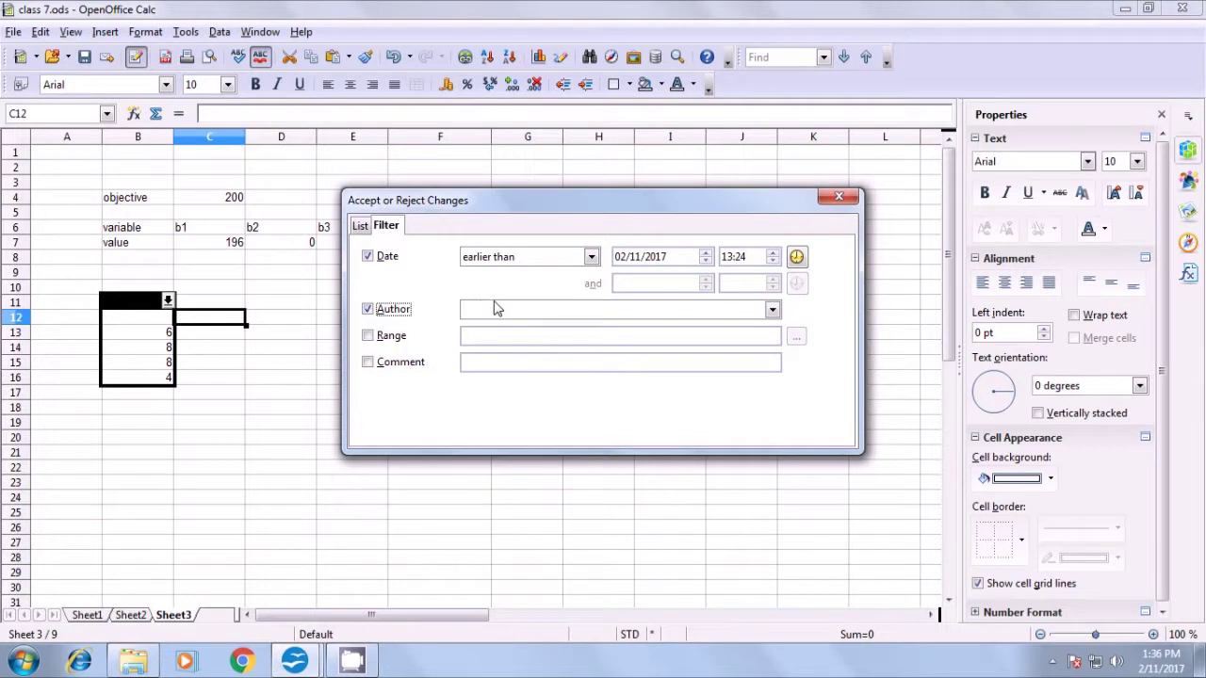
left_click(797, 257)
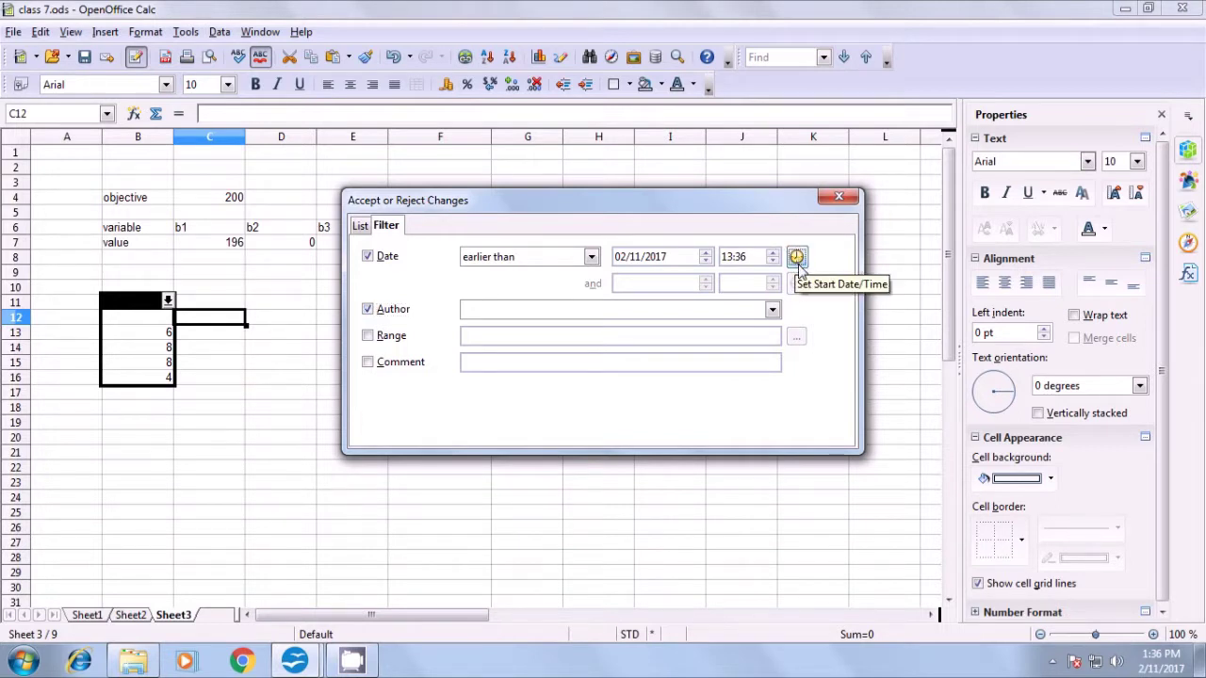
left_click(369, 336)
left_click(796, 337)
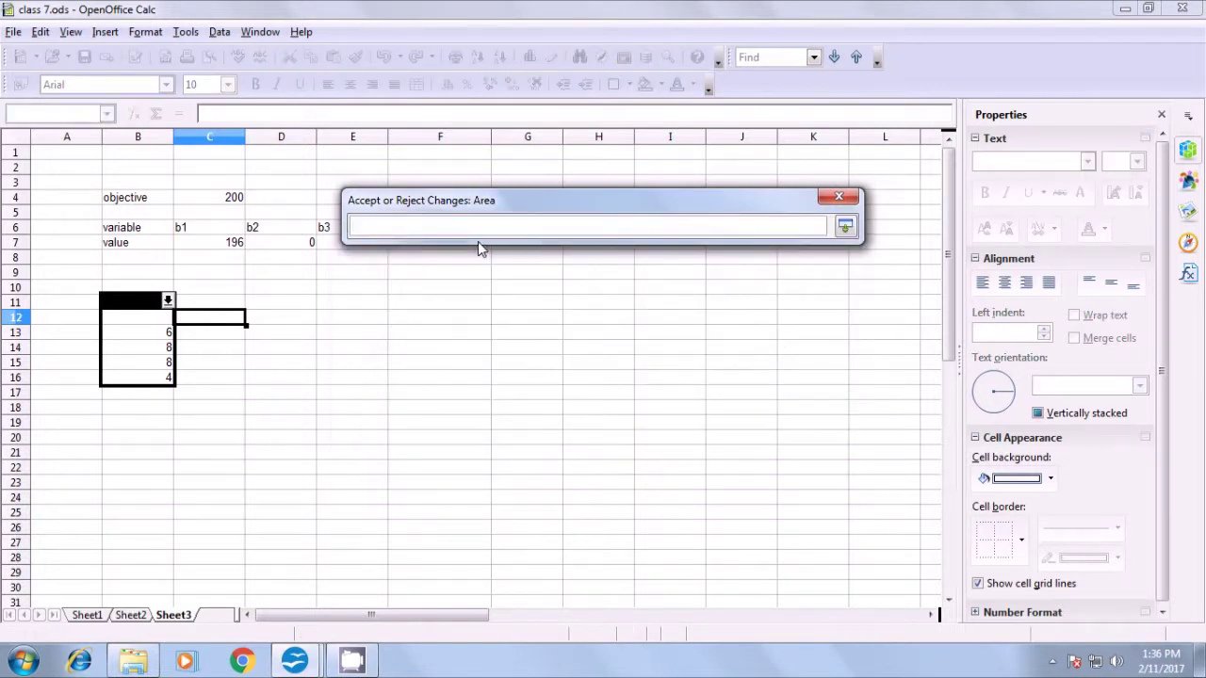
left_click(115, 200)
left_click_drag(114, 226, 344, 251)
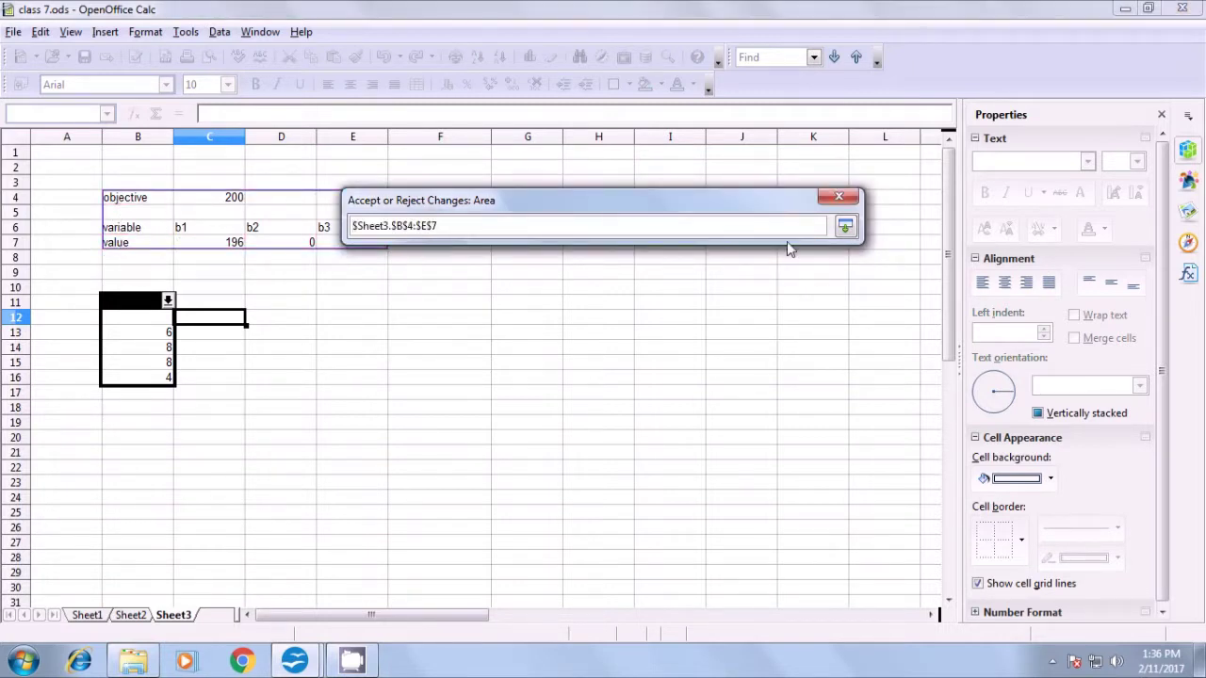
left_click(846, 226)
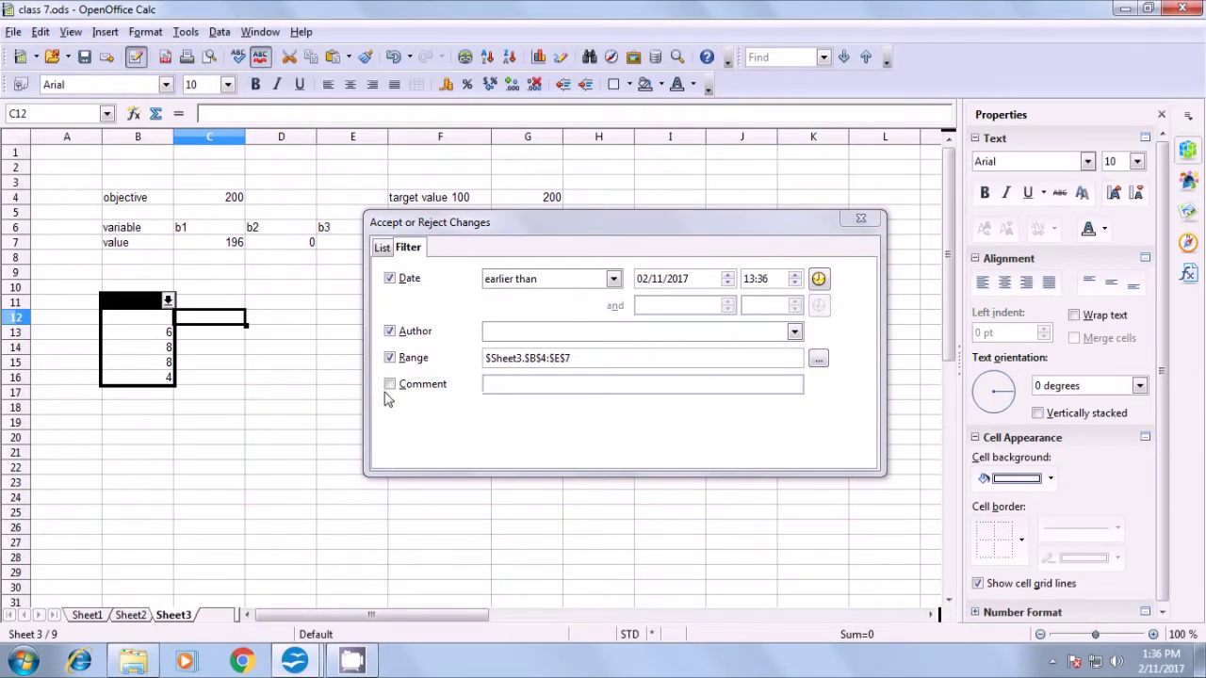
- Add the comment condition abc to the changes filter and close the dialog
left_click(420, 387)
left_click(497, 383)
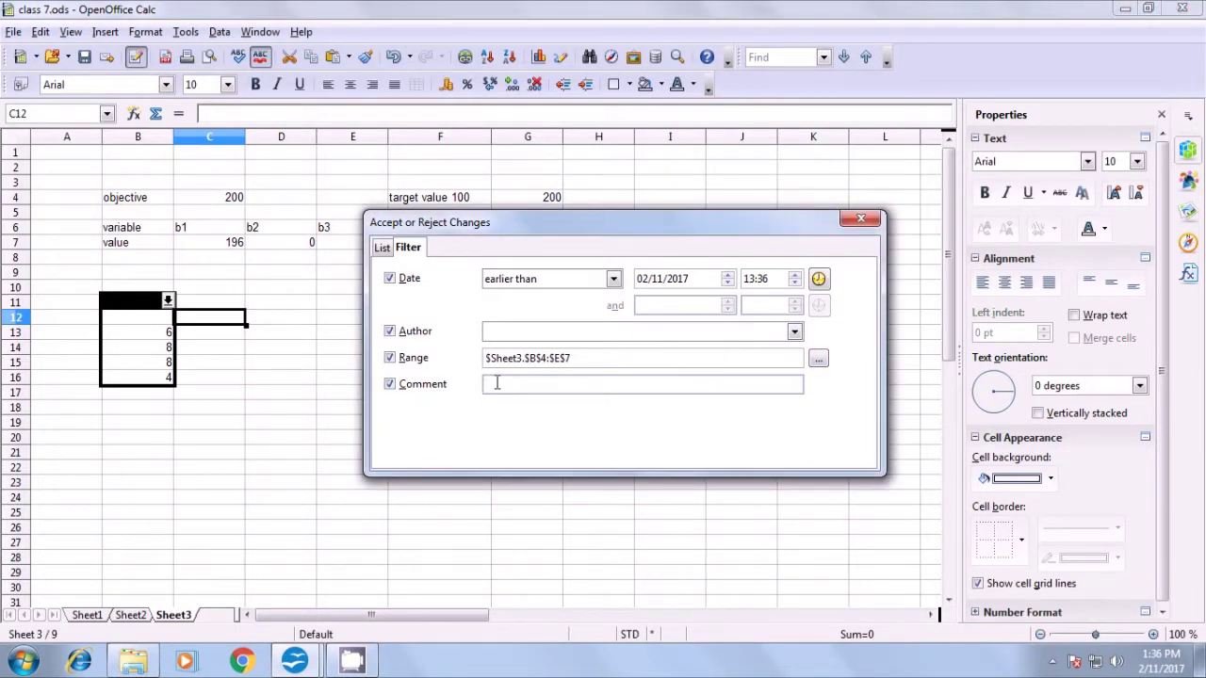
type("abc")
left_click(863, 222)
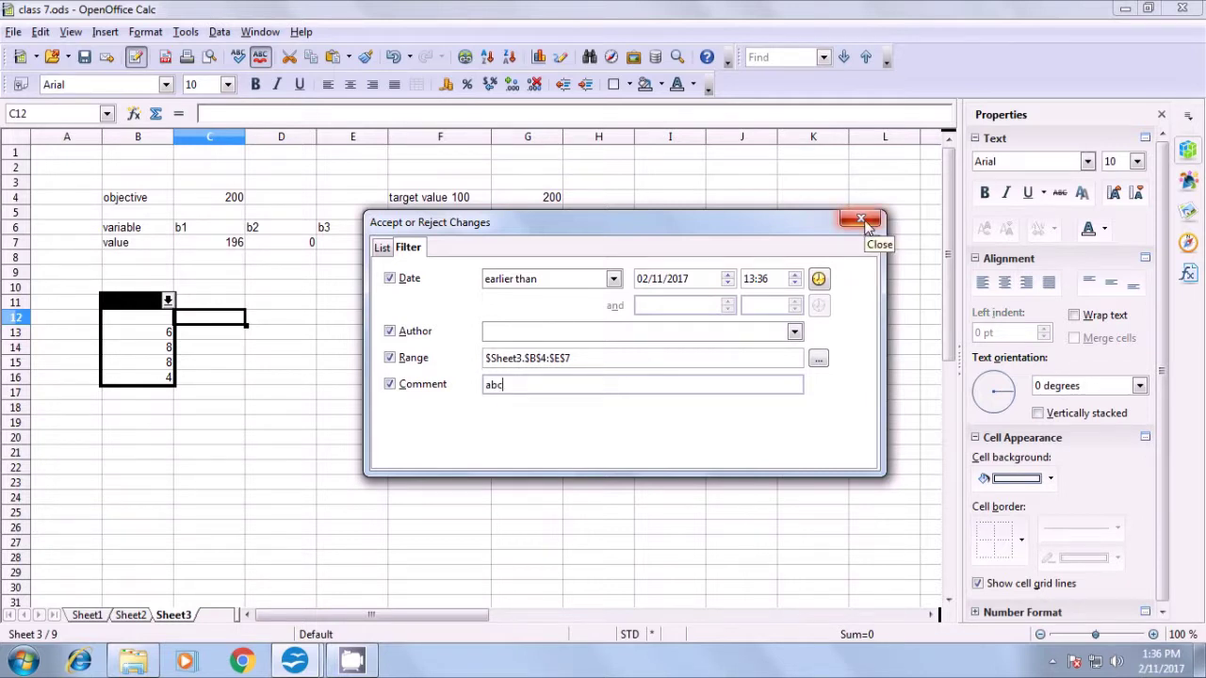
left_click(658, 304)
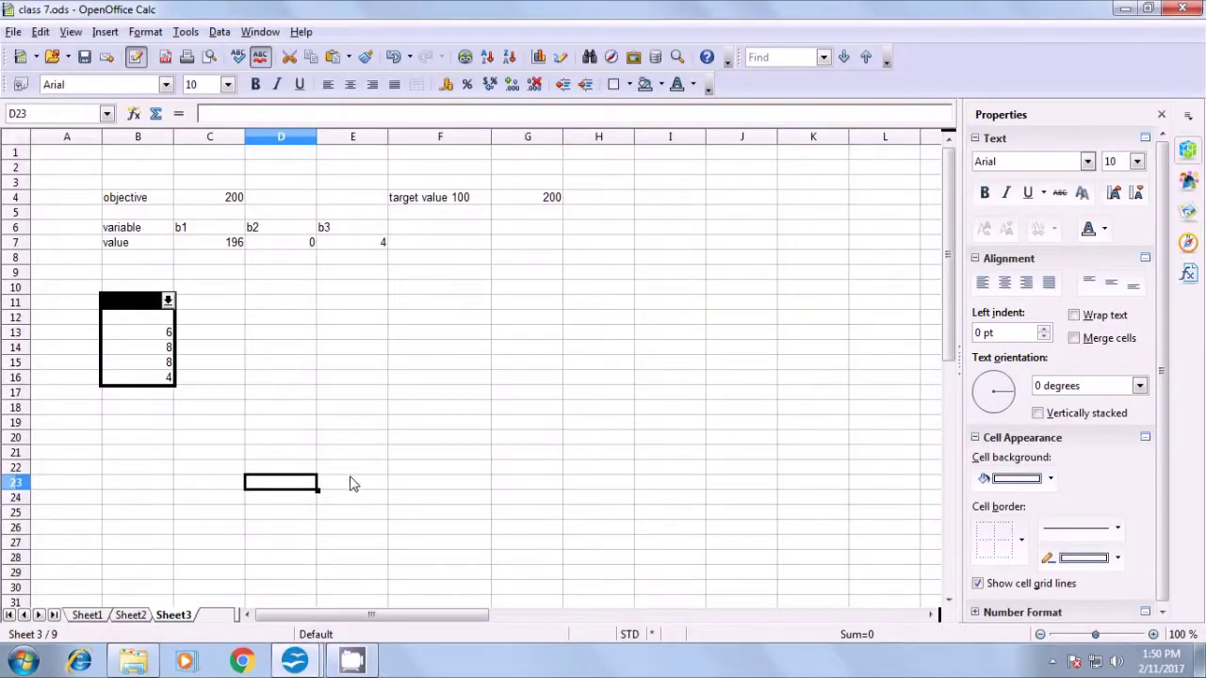
left_click(349, 489)
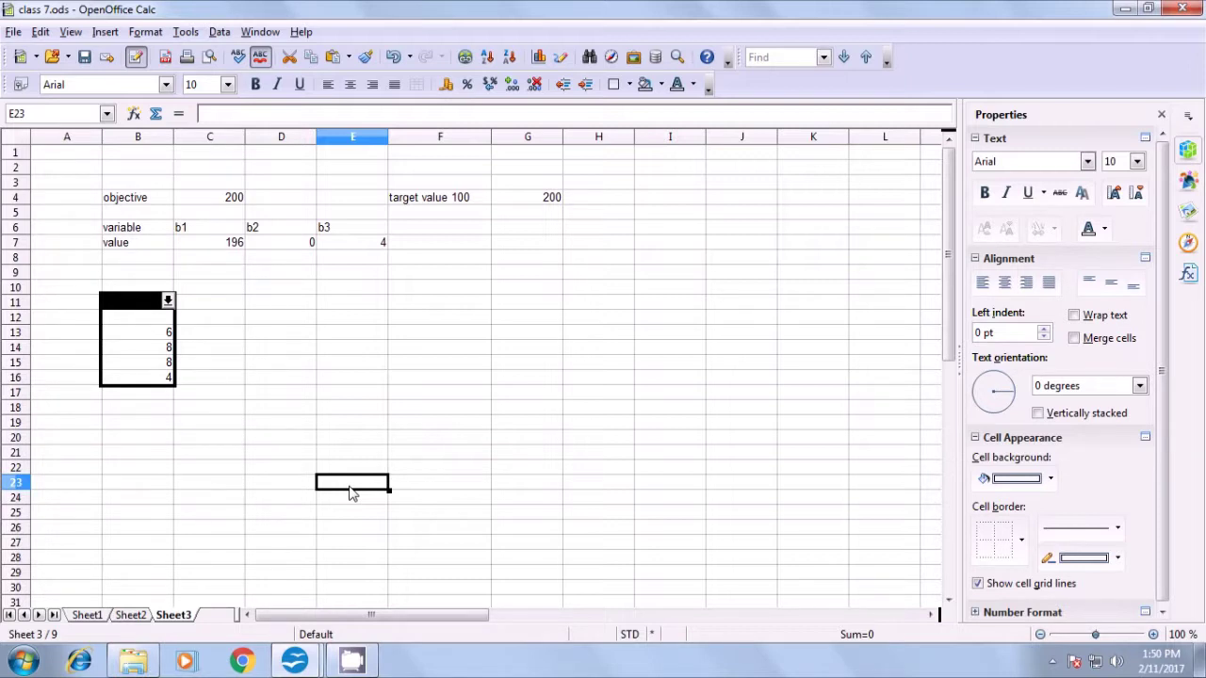
- Open the Gallery and browse its themes until reaching the Homepage collection
left_click(186, 32)
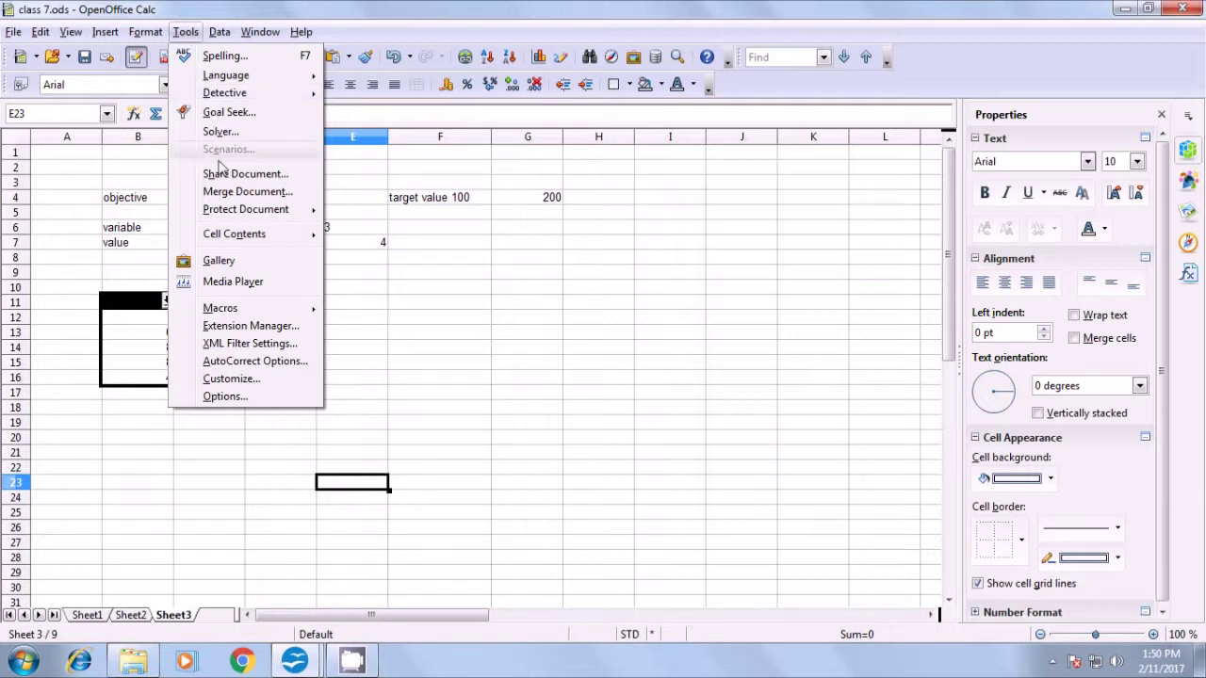
left_click(226, 264)
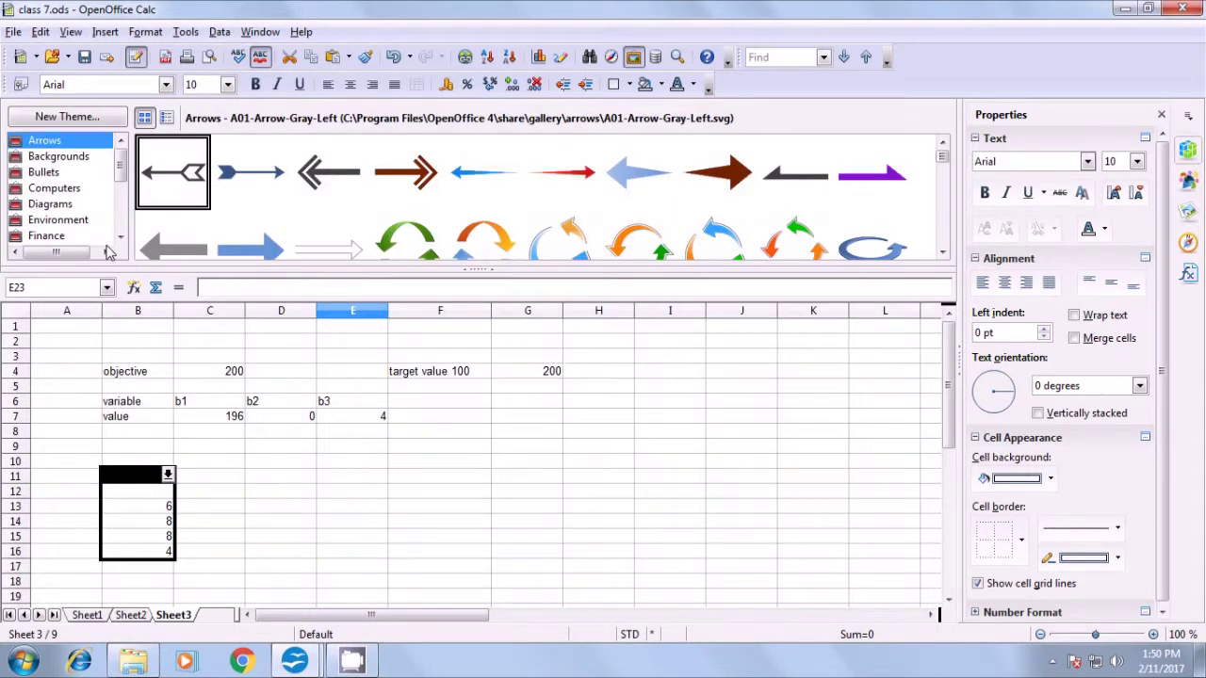
left_click_drag(119, 199, 121, 236)
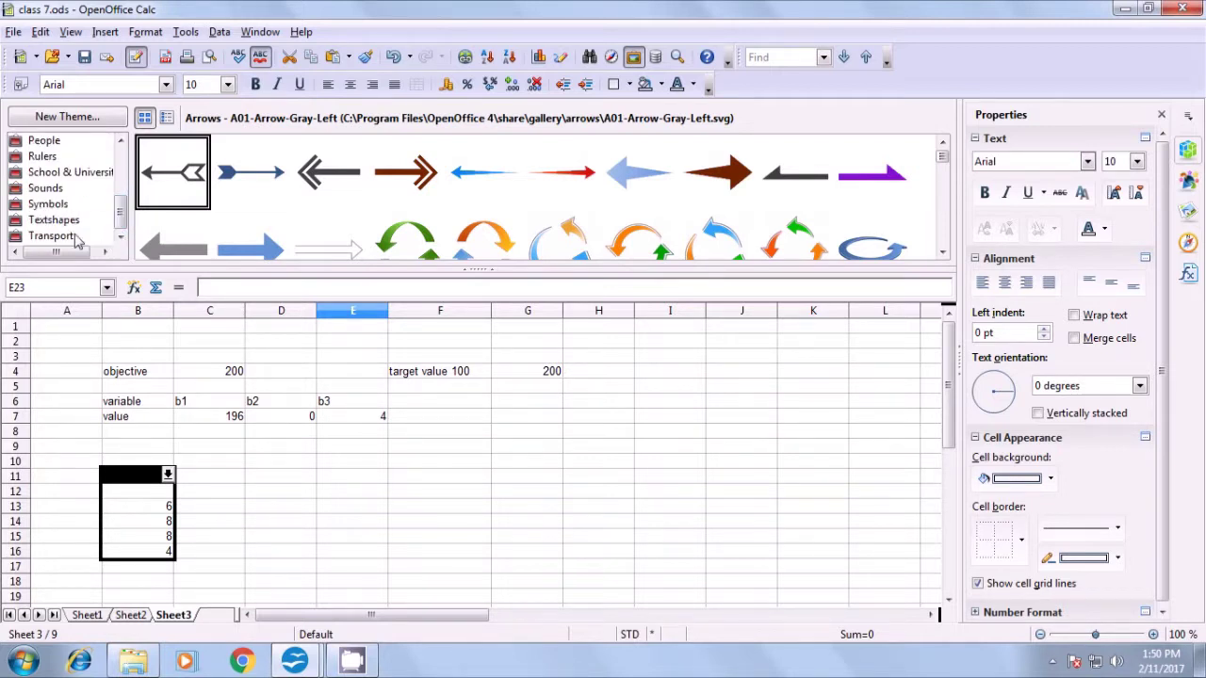
left_click(67, 175)
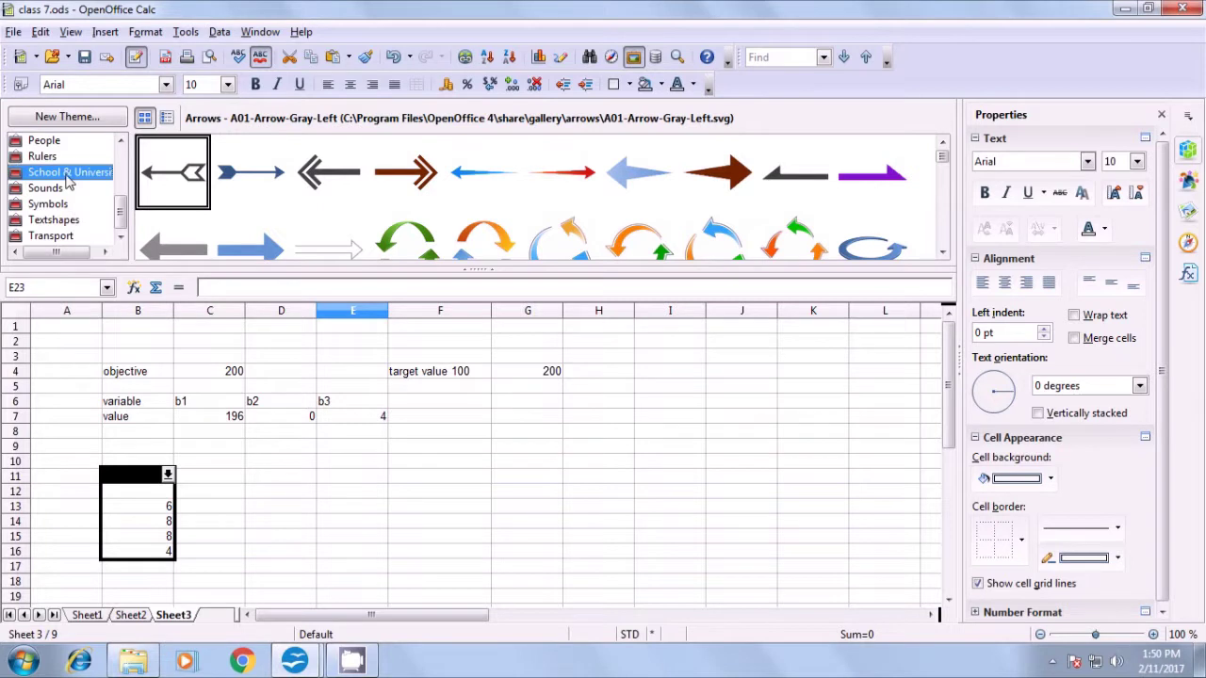
left_click(77, 219)
left_click(61, 206)
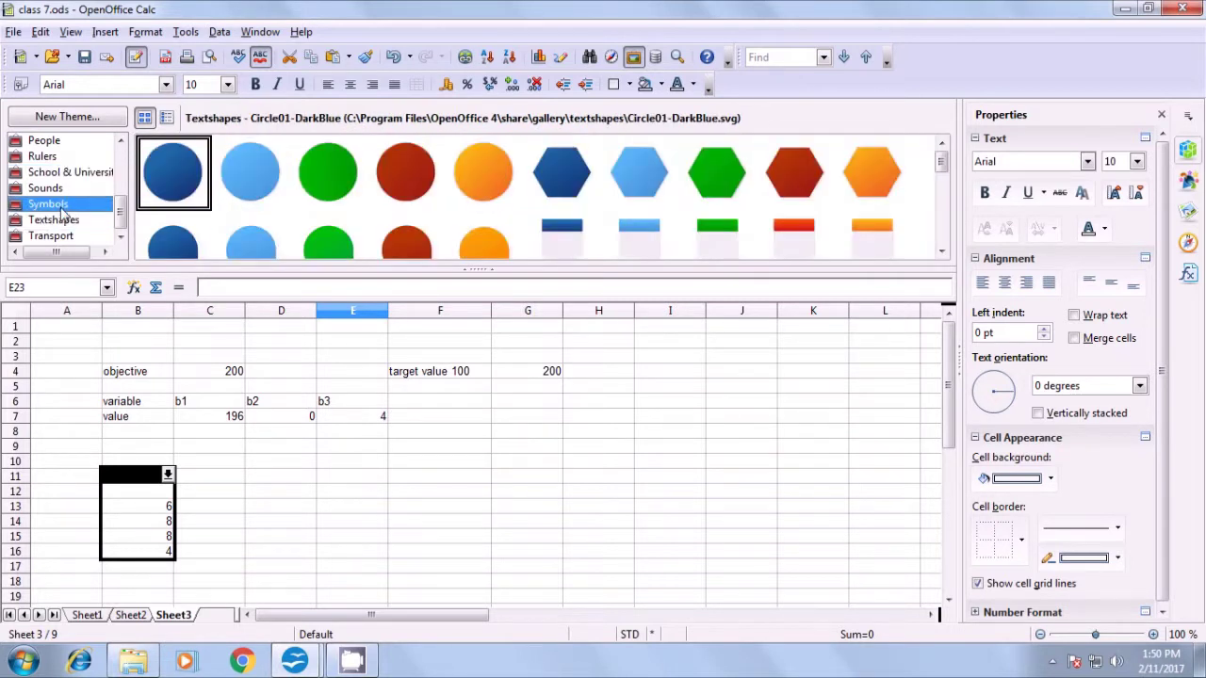
left_click(62, 219)
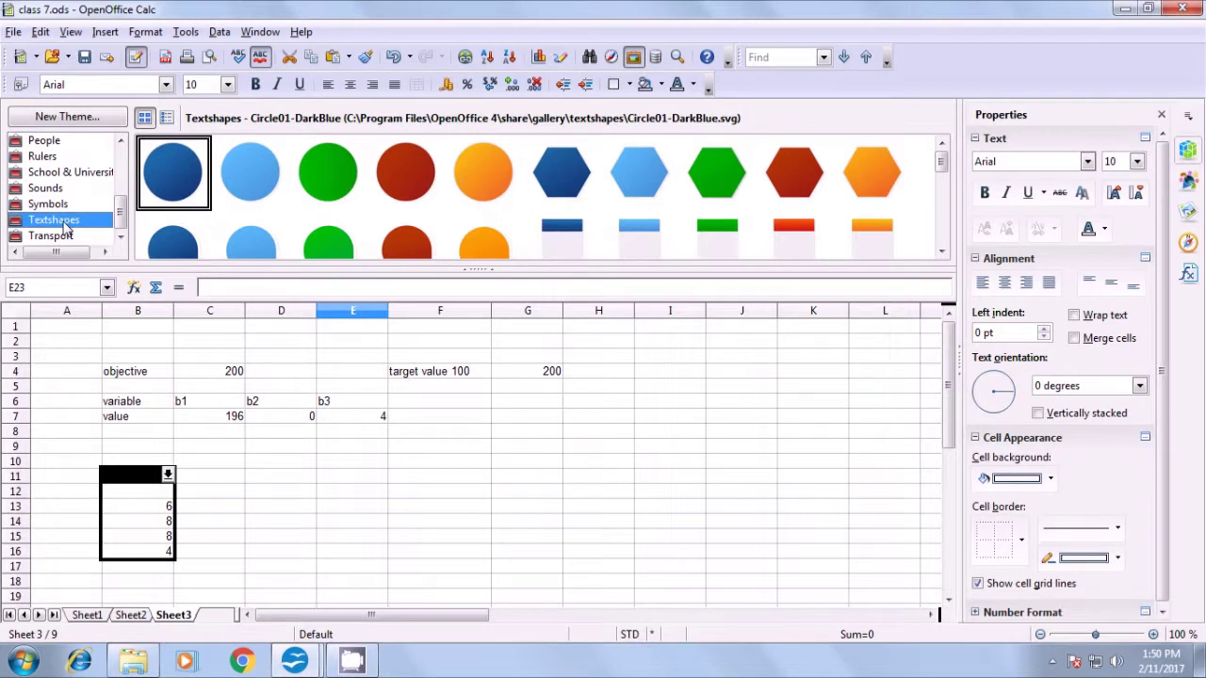
left_click(64, 236)
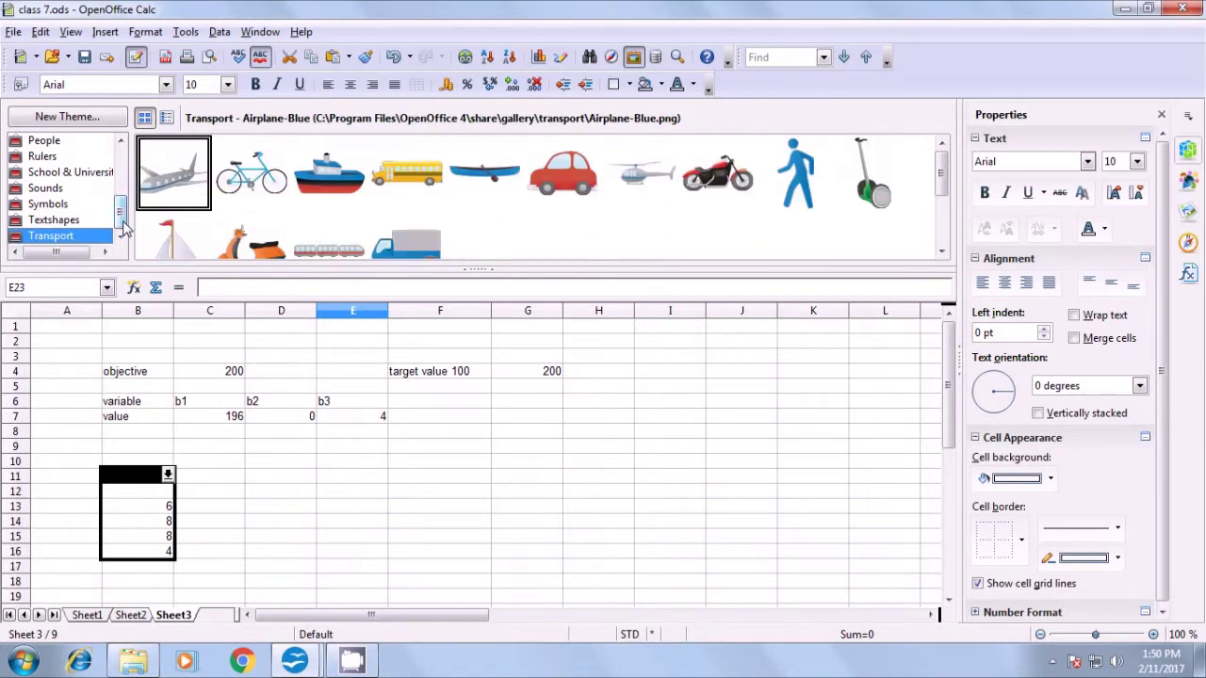
scroll(121, 212, "up", 3)
left_click(53, 174)
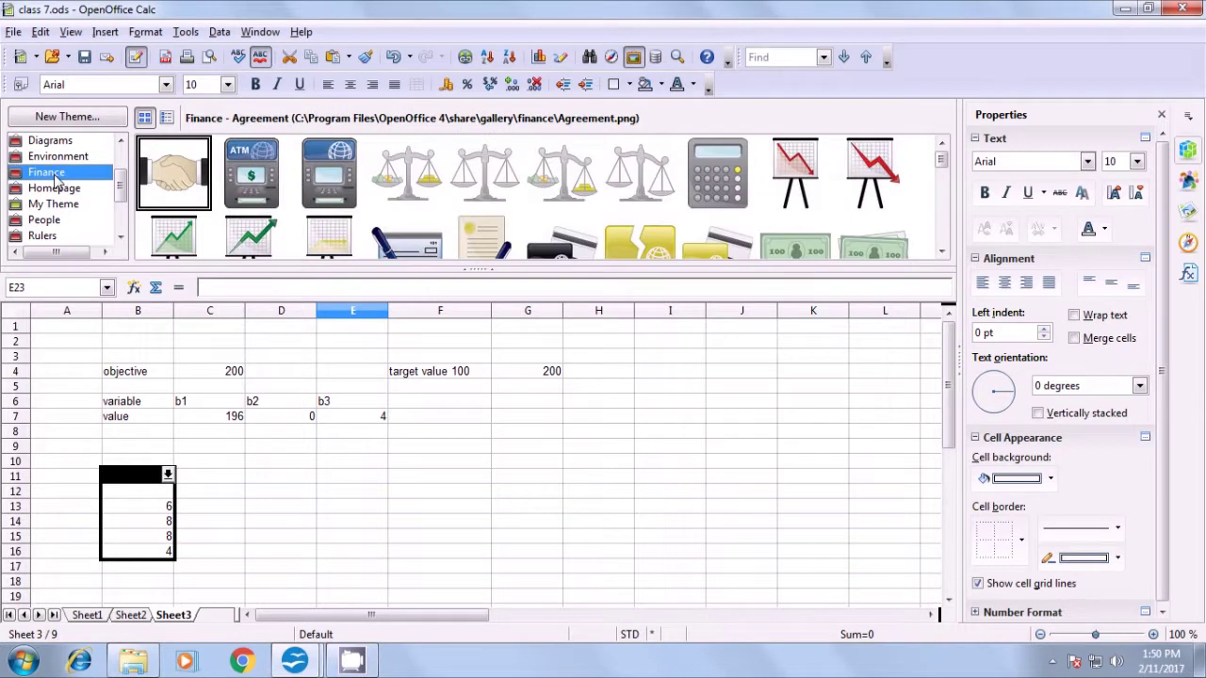
left_click(55, 205)
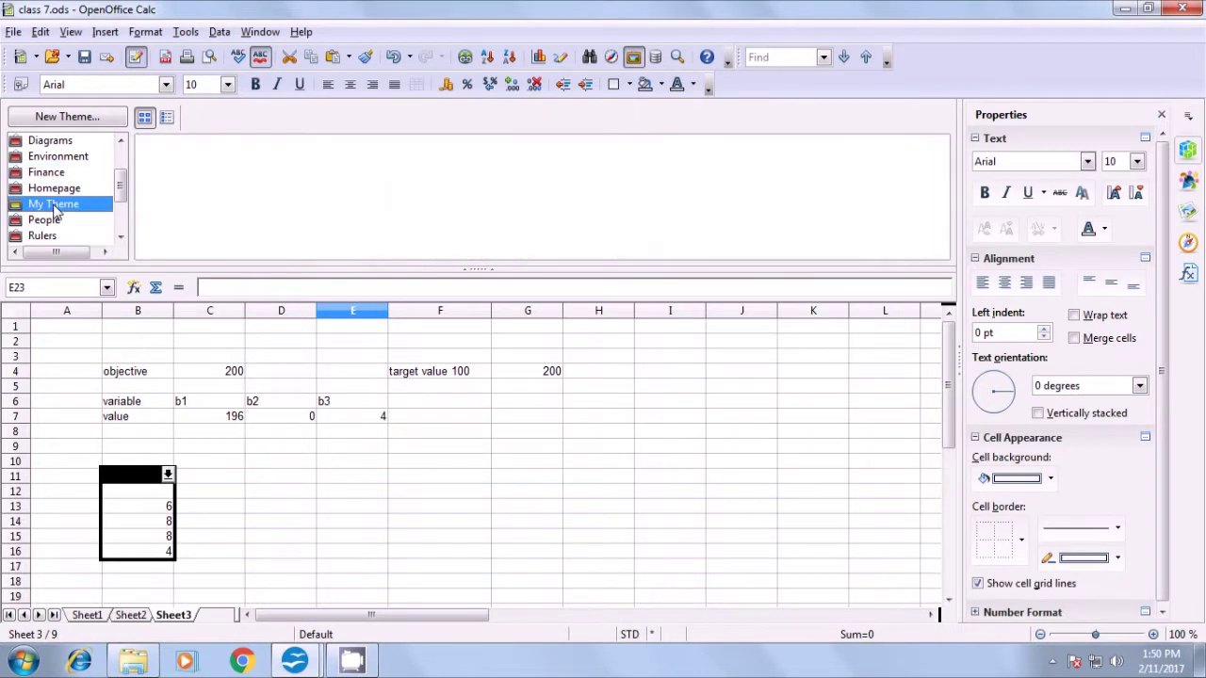
left_click(59, 191)
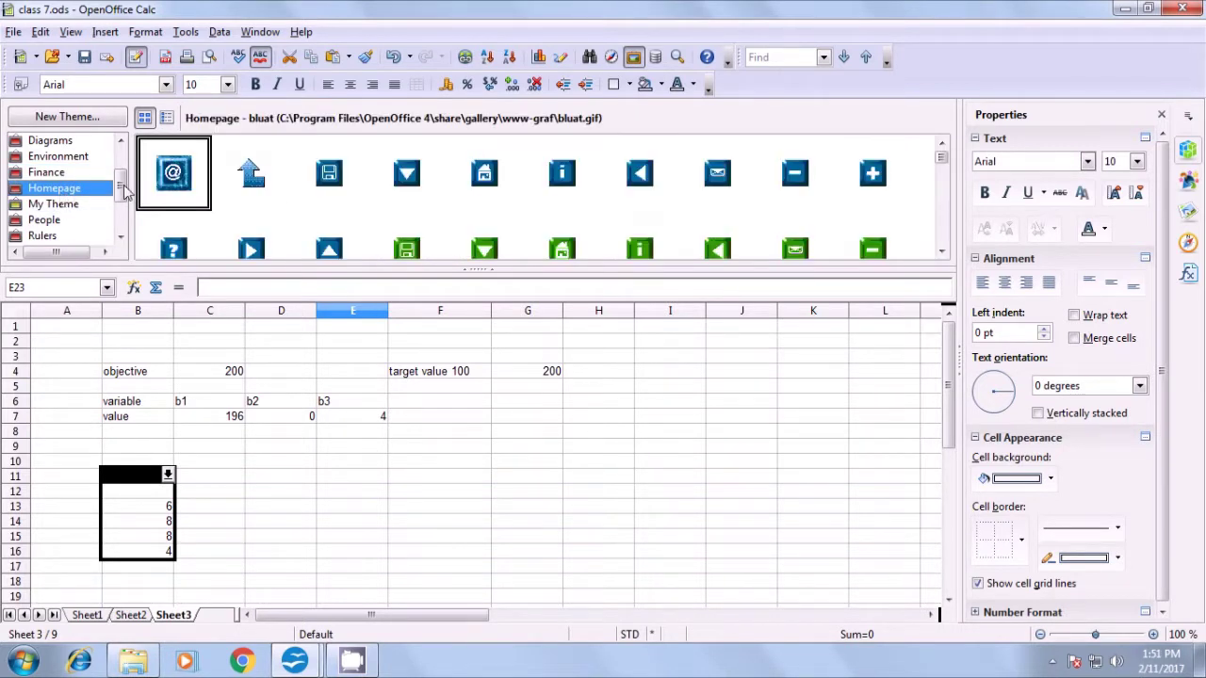
- Insert a copy of the blue bluback arrow into Sheet3
left_click(269, 187)
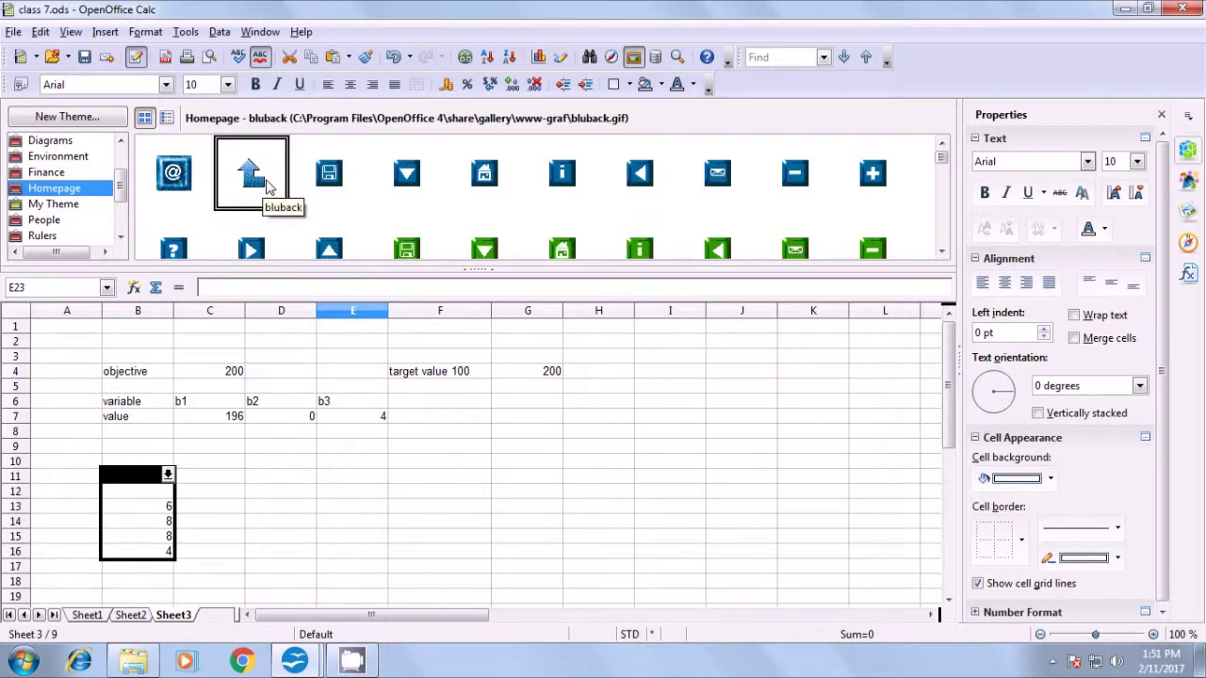
right_click(270, 187)
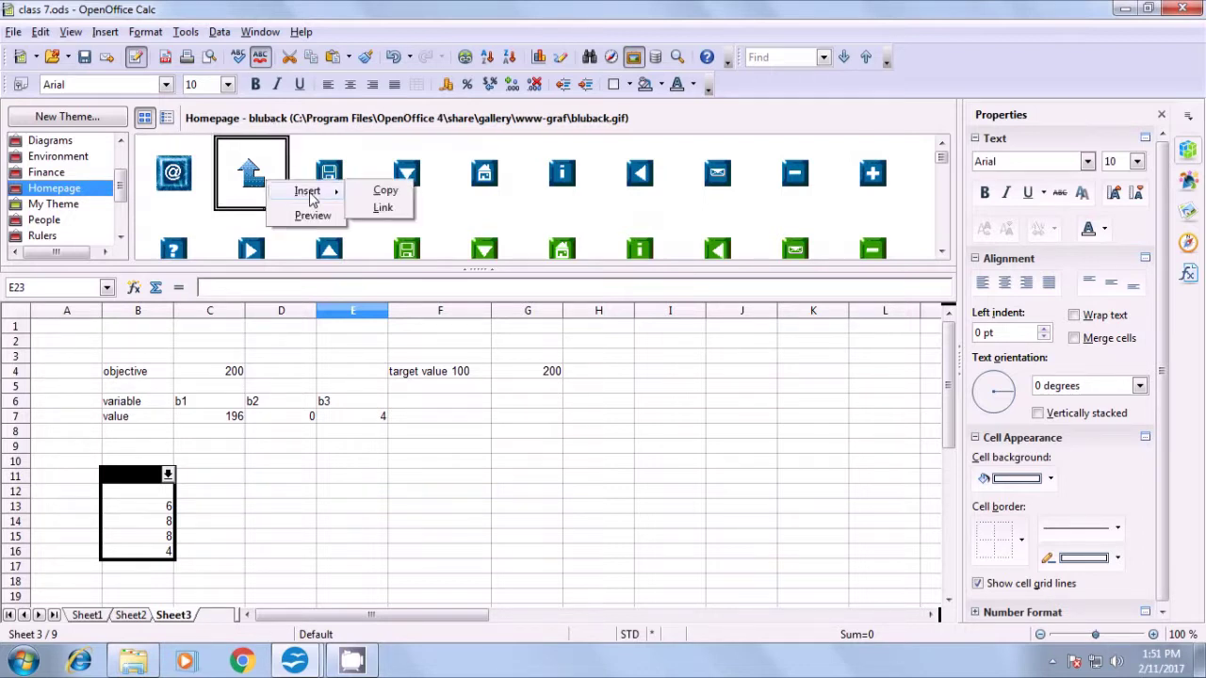
left_click(381, 196)
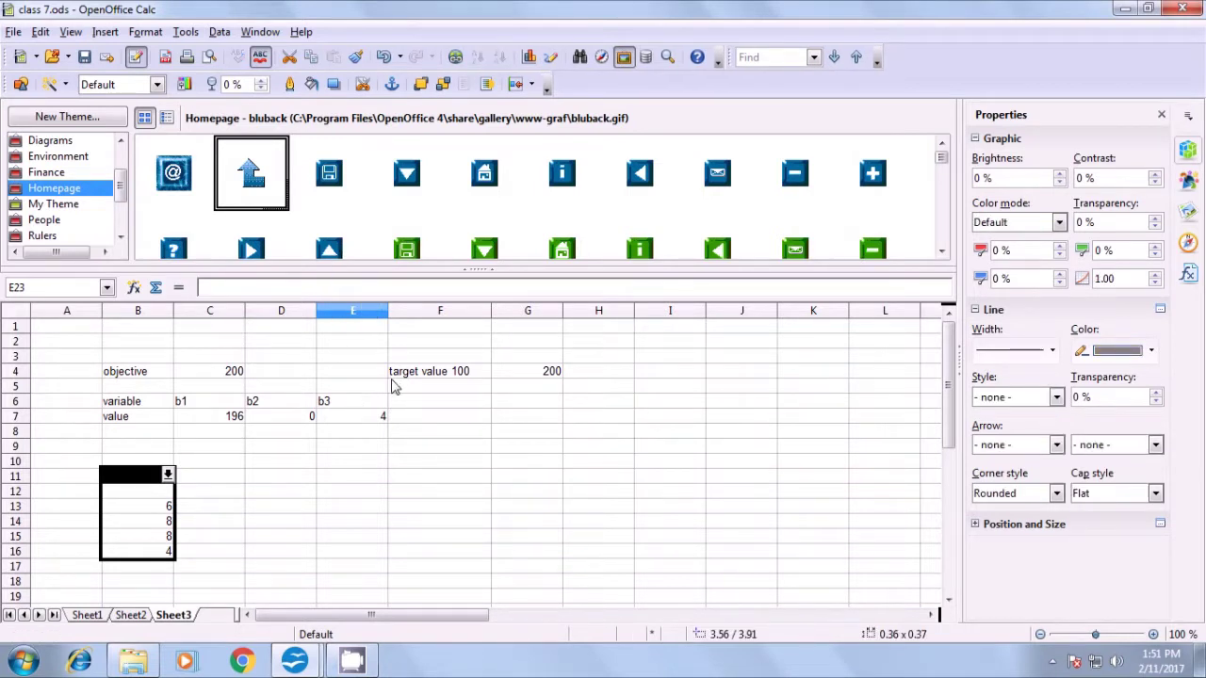
- Hide the Gallery, stretch the arrow across roughly J24:K26, and deselect it
left_click(480, 275)
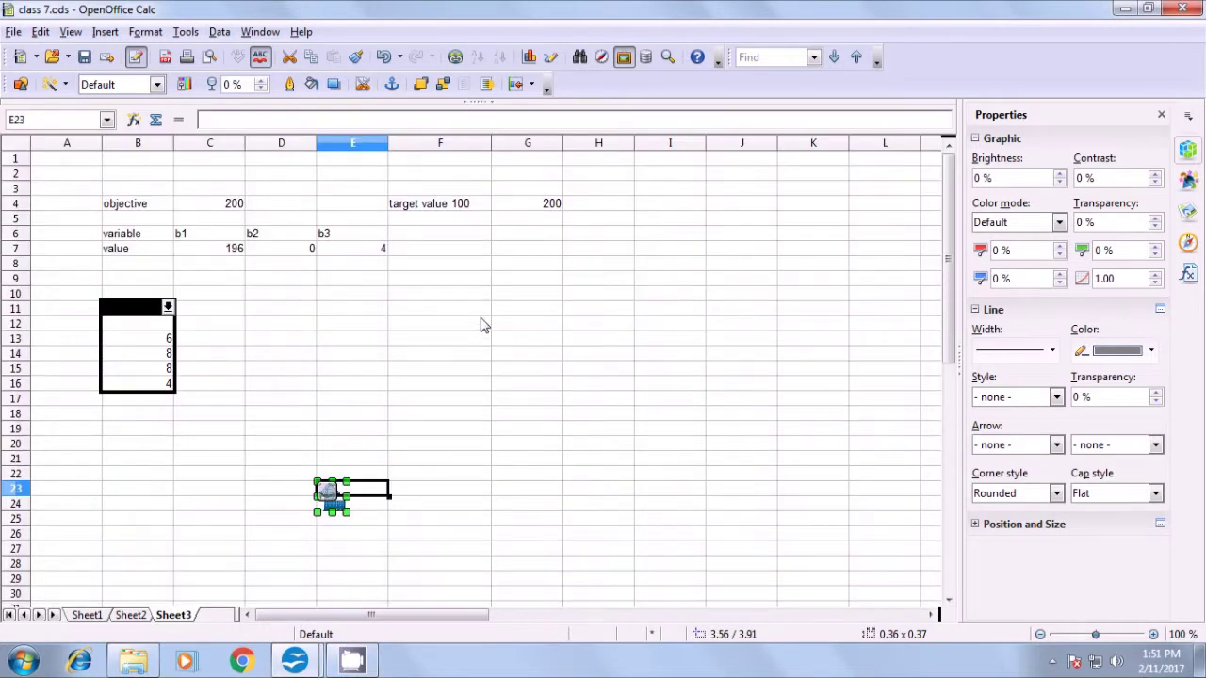
left_click_drag(332, 498, 862, 539)
left_click(796, 570)
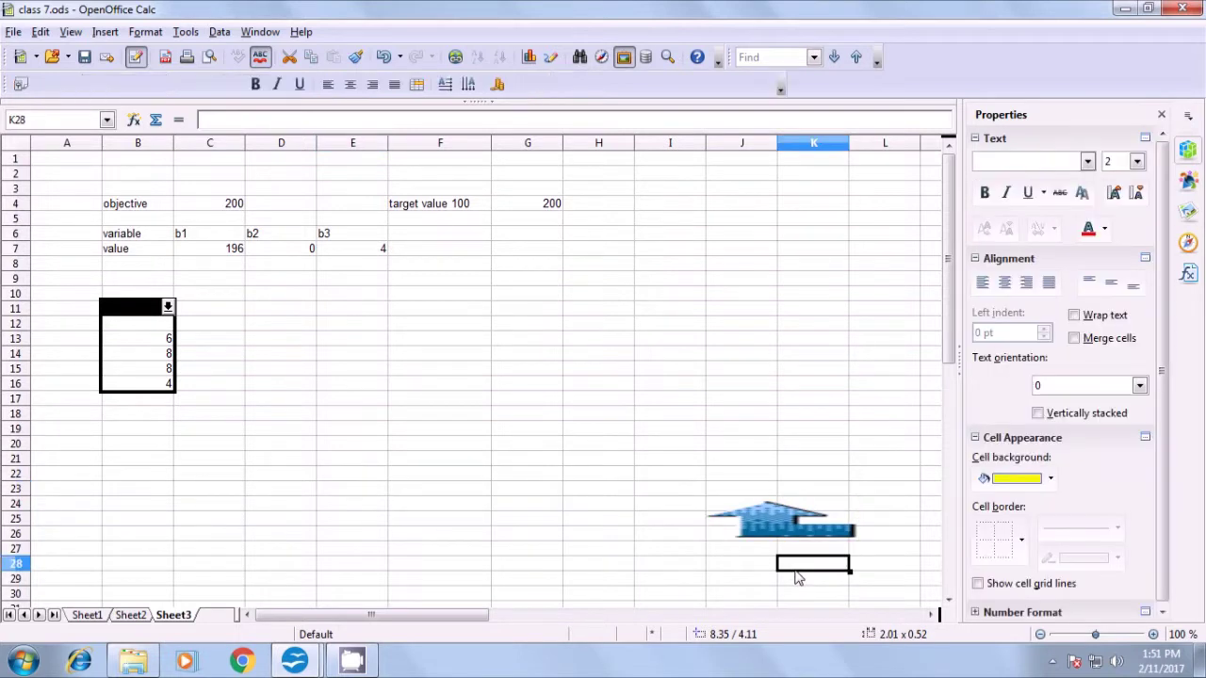
left_click(794, 523)
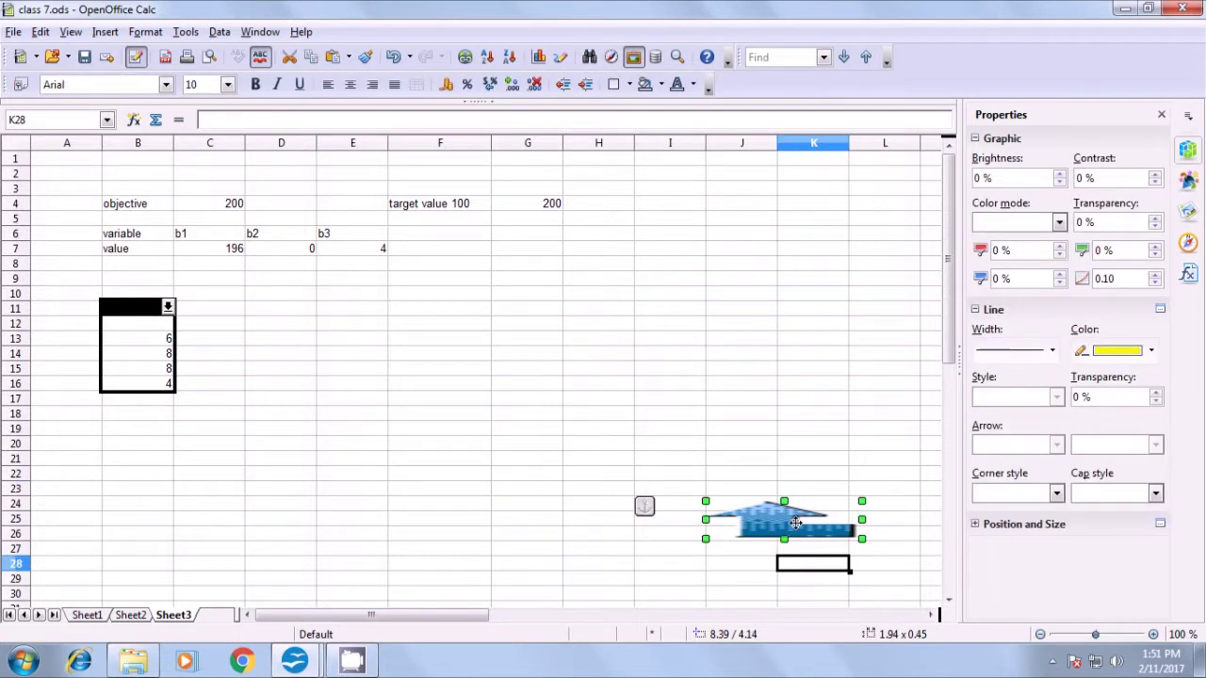
left_click(771, 567)
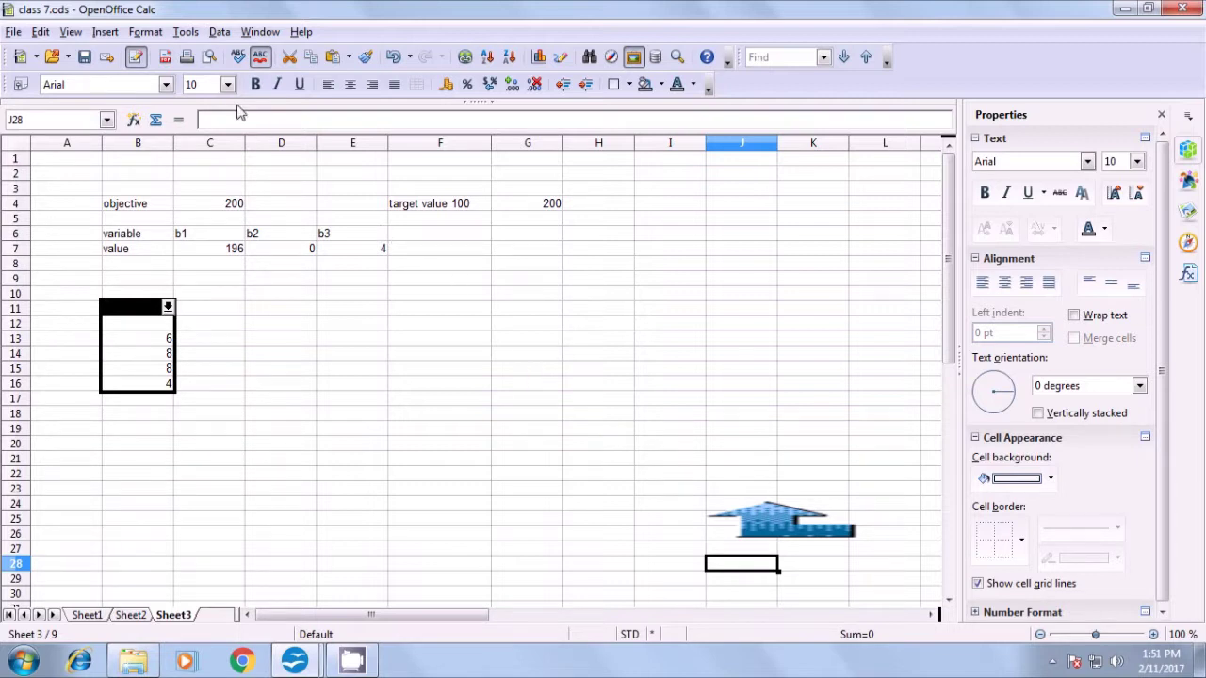
left_click(185, 33)
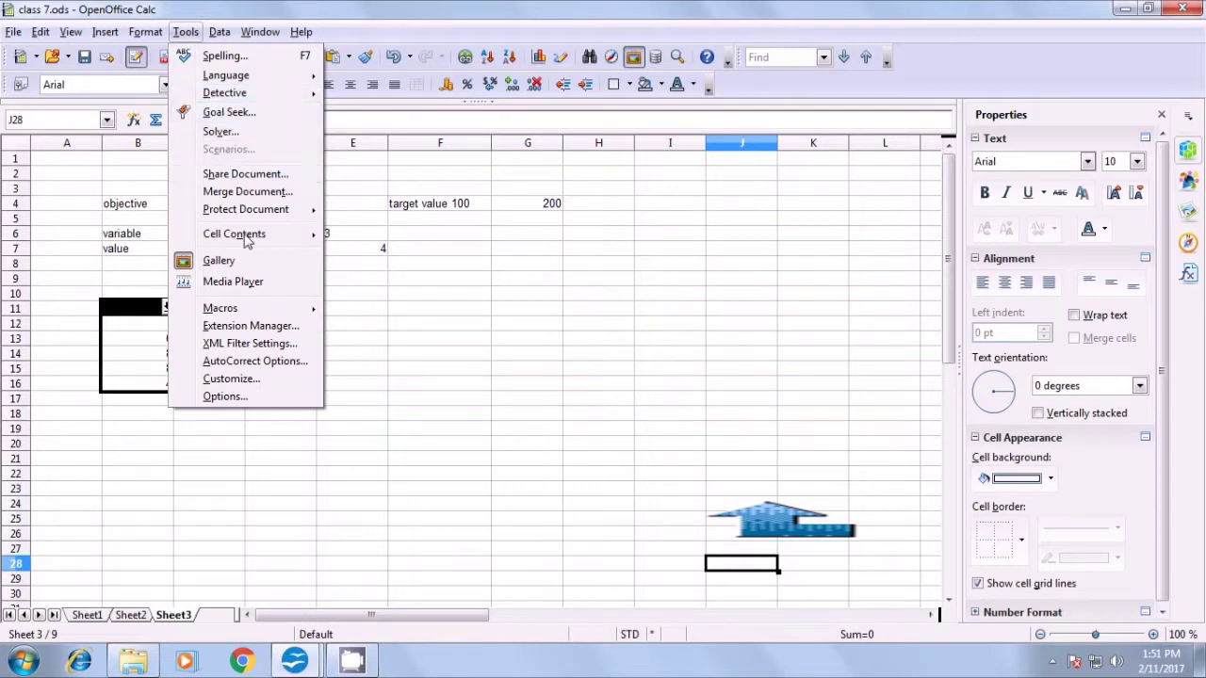
left_click(247, 282)
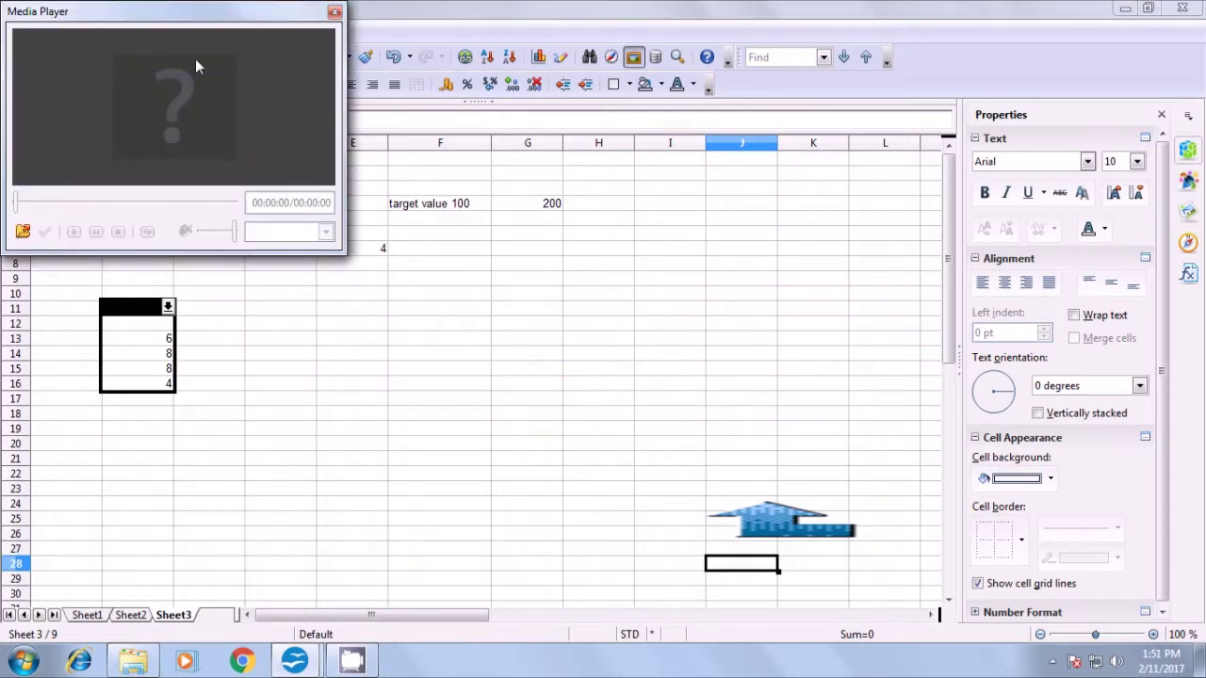
left_click_drag(184, 21, 543, 114)
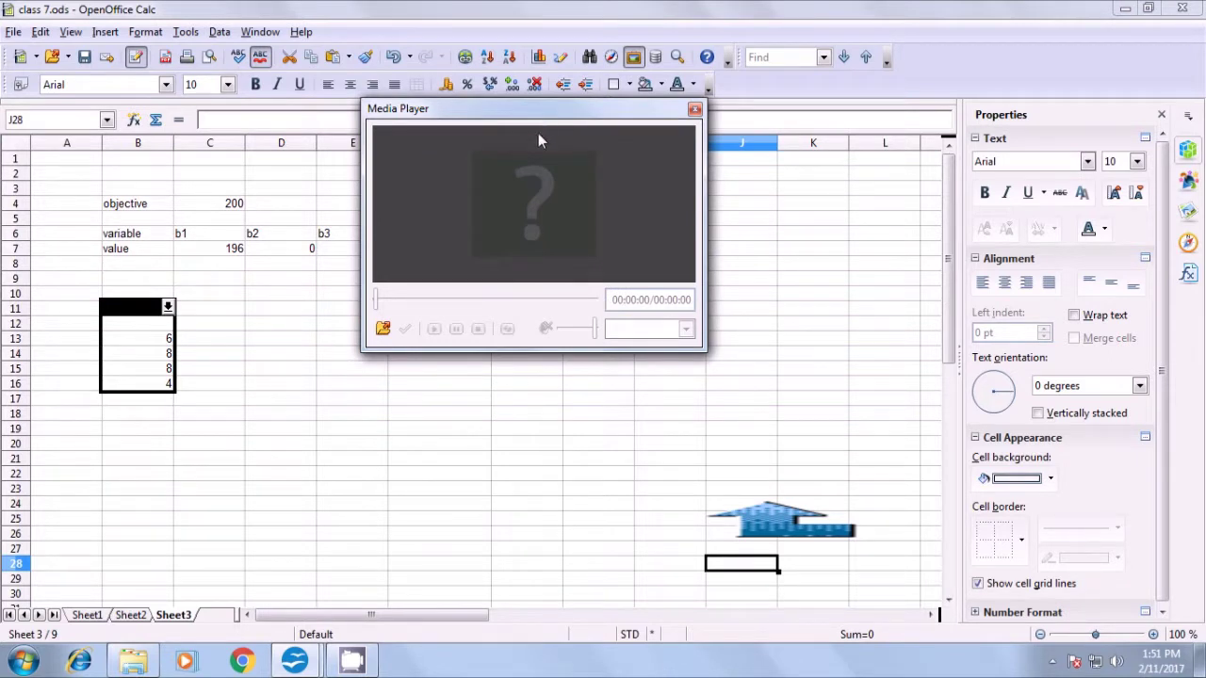
left_click(383, 329)
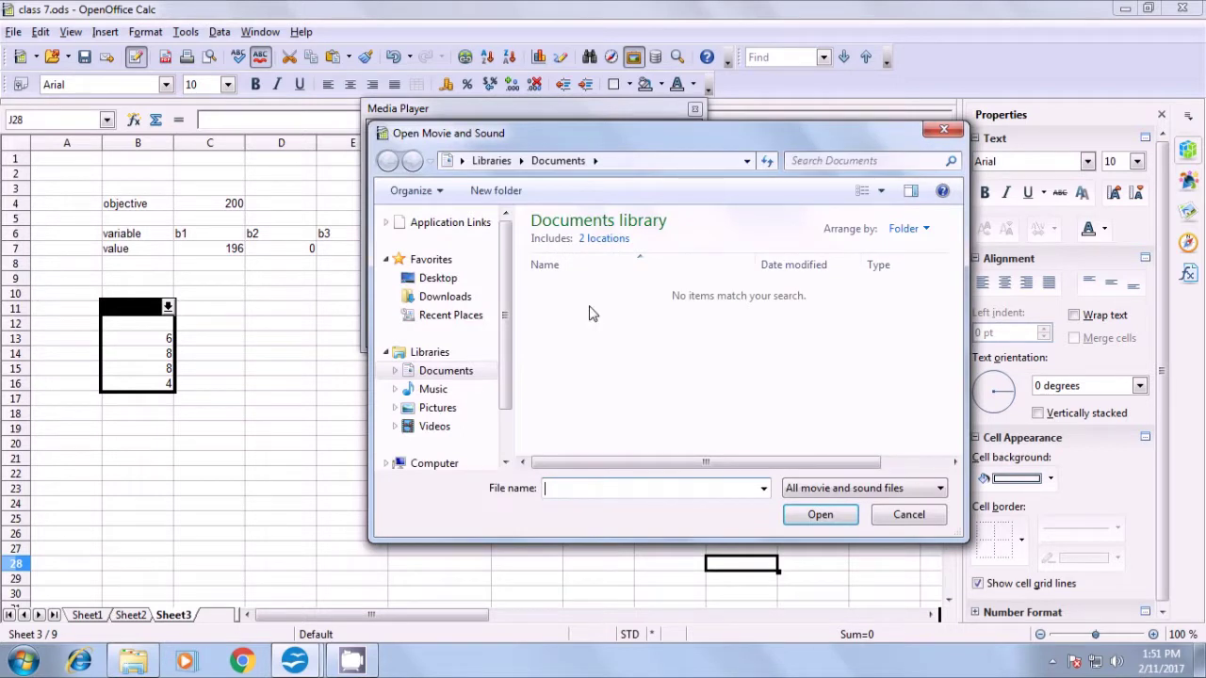
left_click(439, 428)
double_click(545, 296)
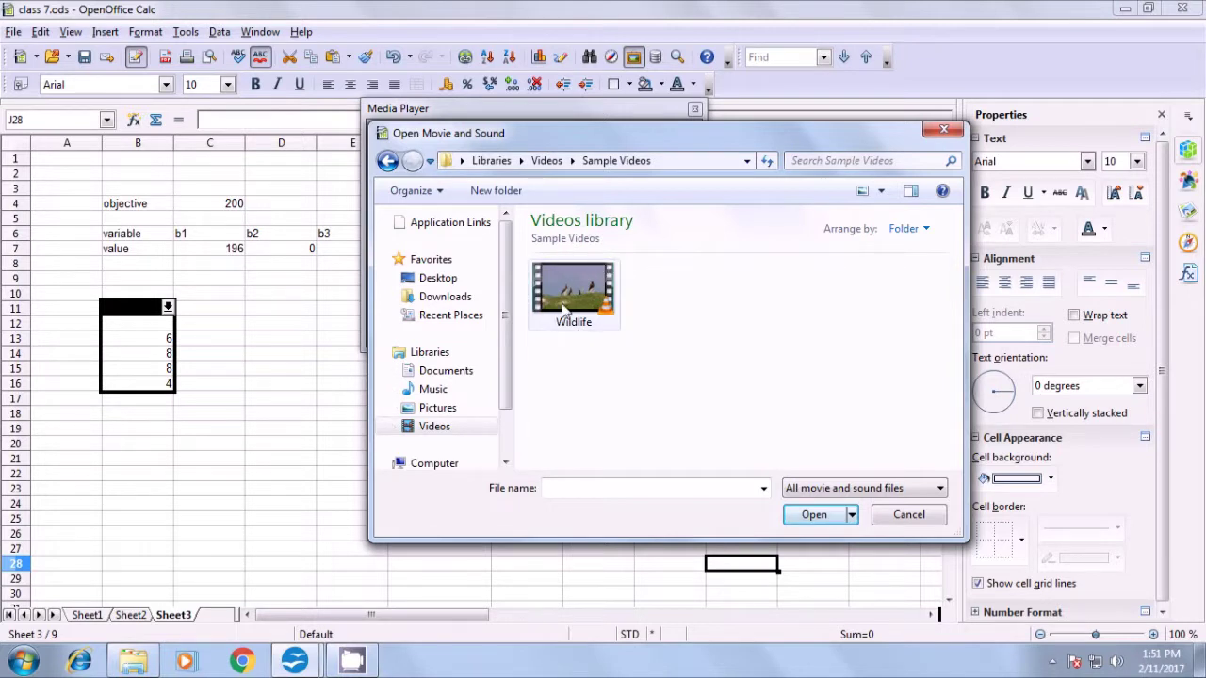
left_click(565, 311)
left_click(815, 518)
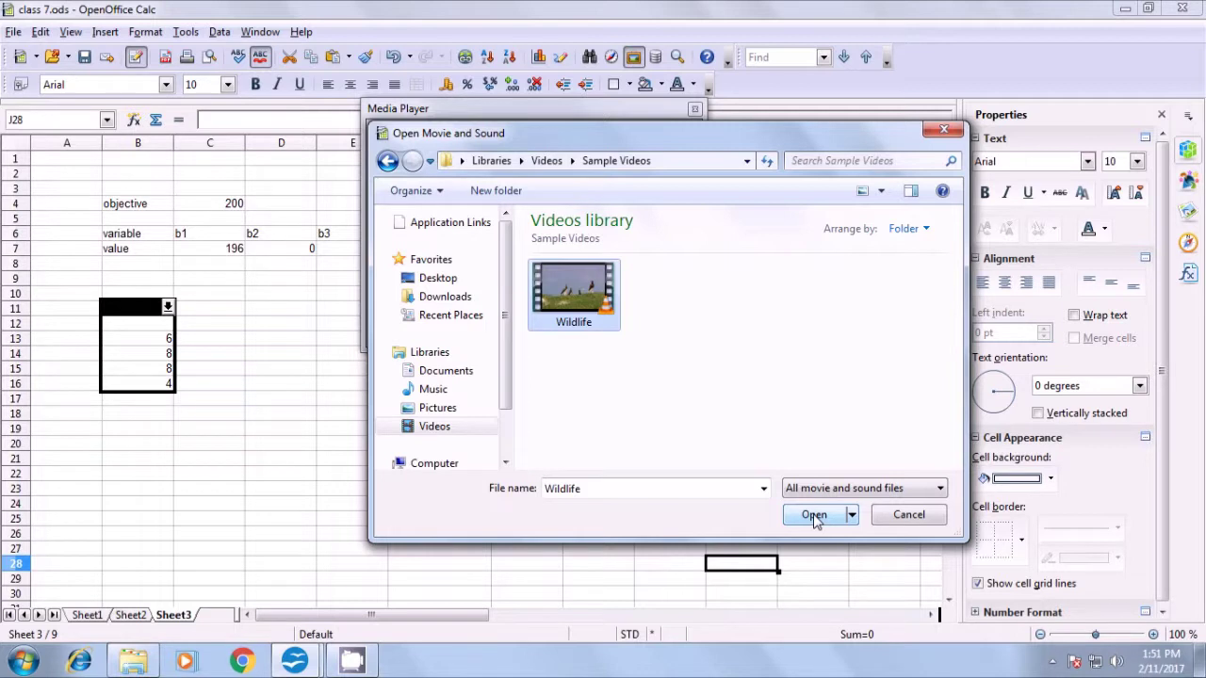
left_click(942, 131)
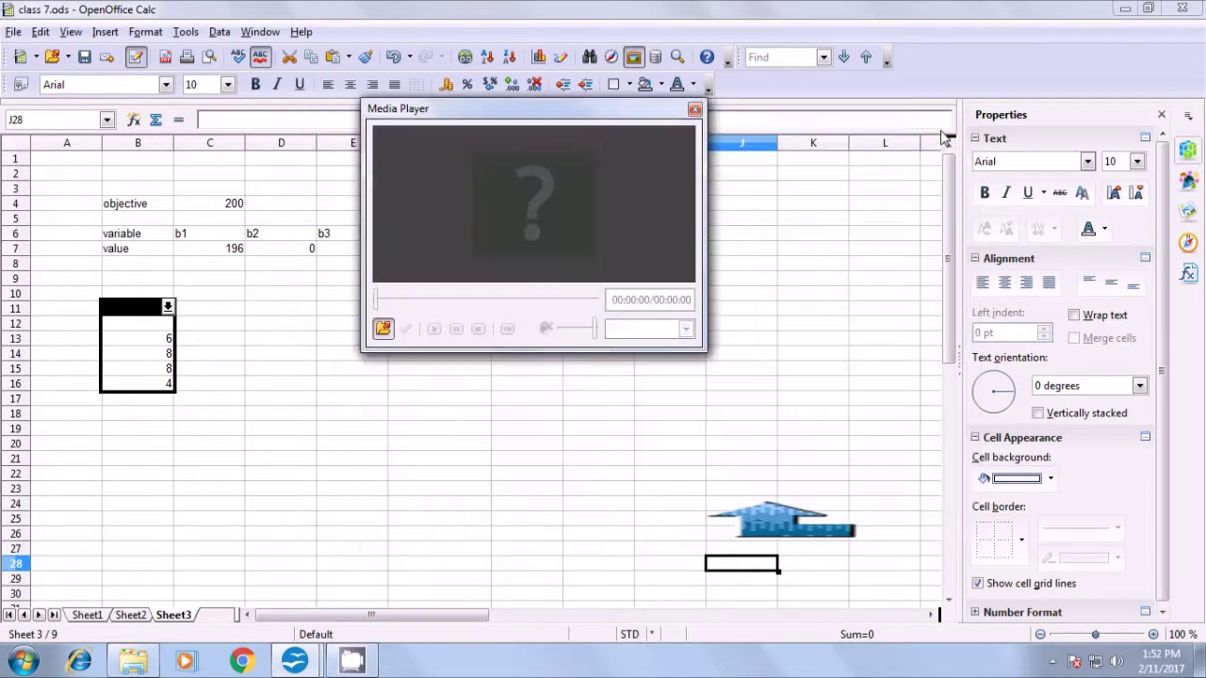
left_click(694, 110)
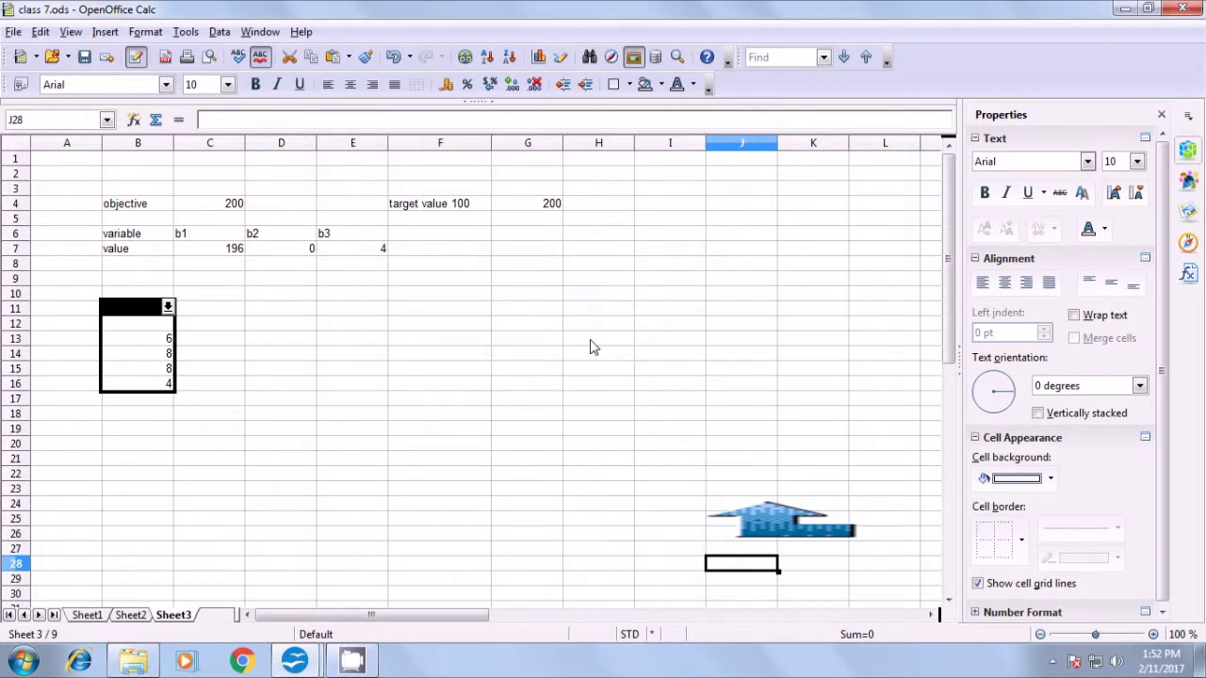
left_click(528, 429)
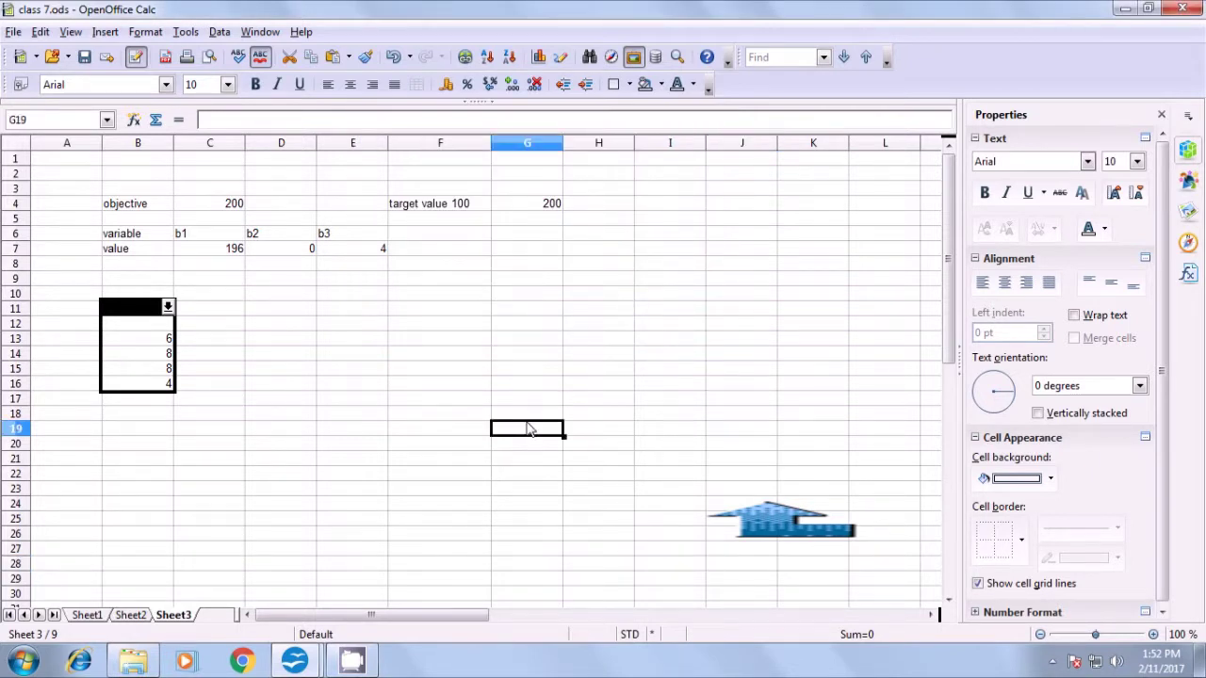
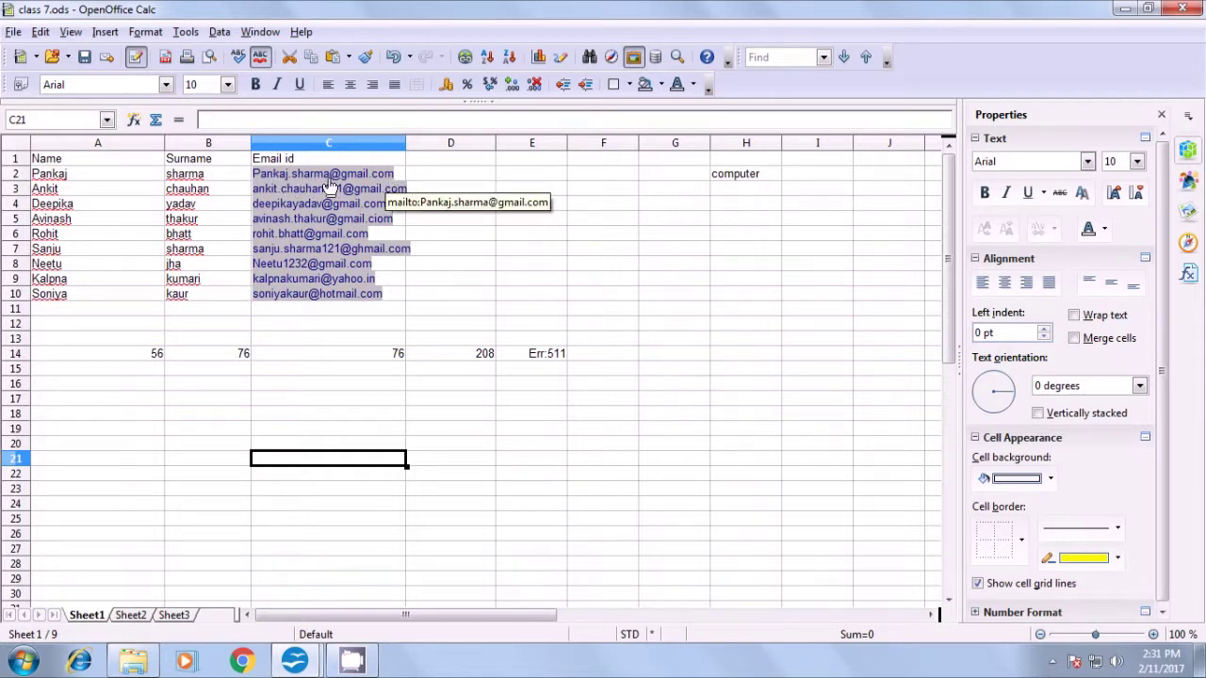
- Enter the heading 'First name' in D1, replacing an initial 'Left' entry
left_click(449, 162)
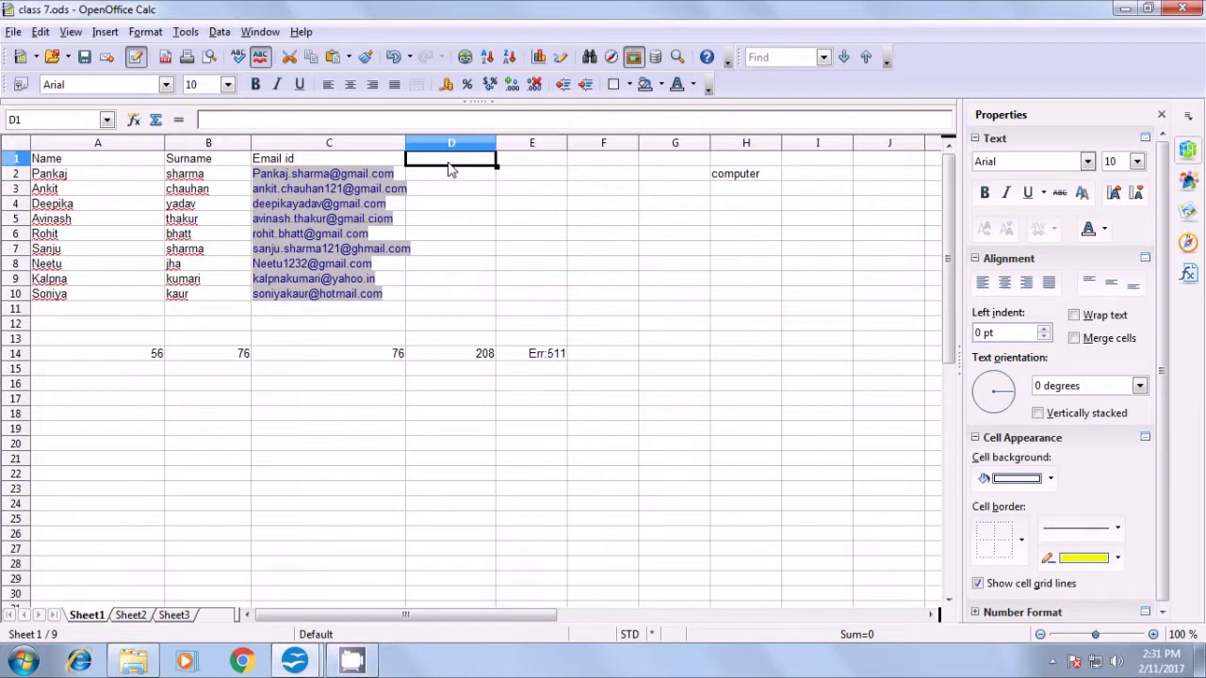
type("Left")
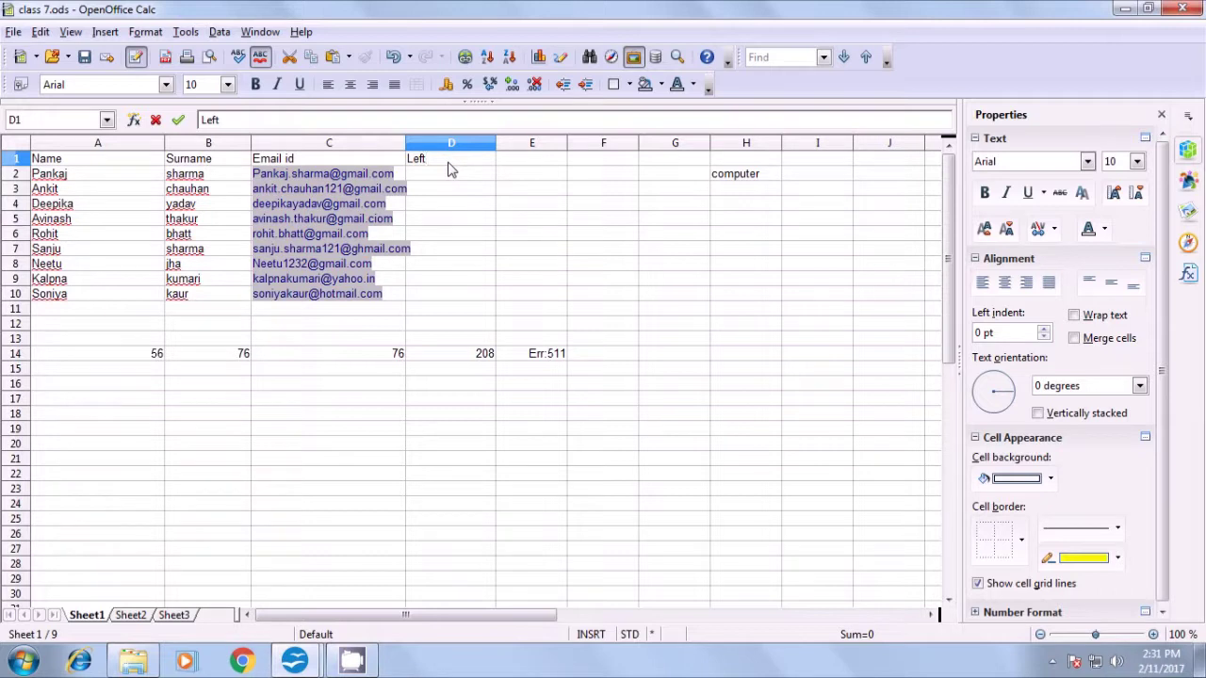
key("BackSpace")
key("BackSpace")
key("BackSpace")
key("BackSpace")
type("First name")
- Enter =left(C2;6) in D2 so it shows the first contact's first name
left_click(447, 175)
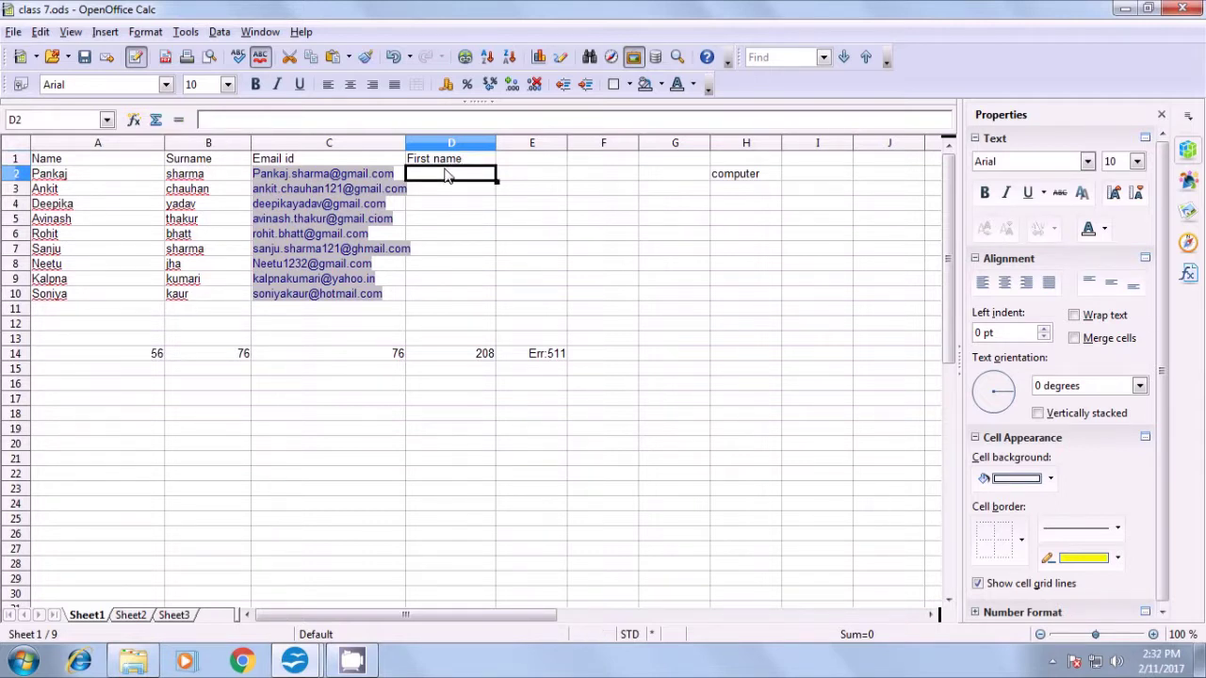
type("=")
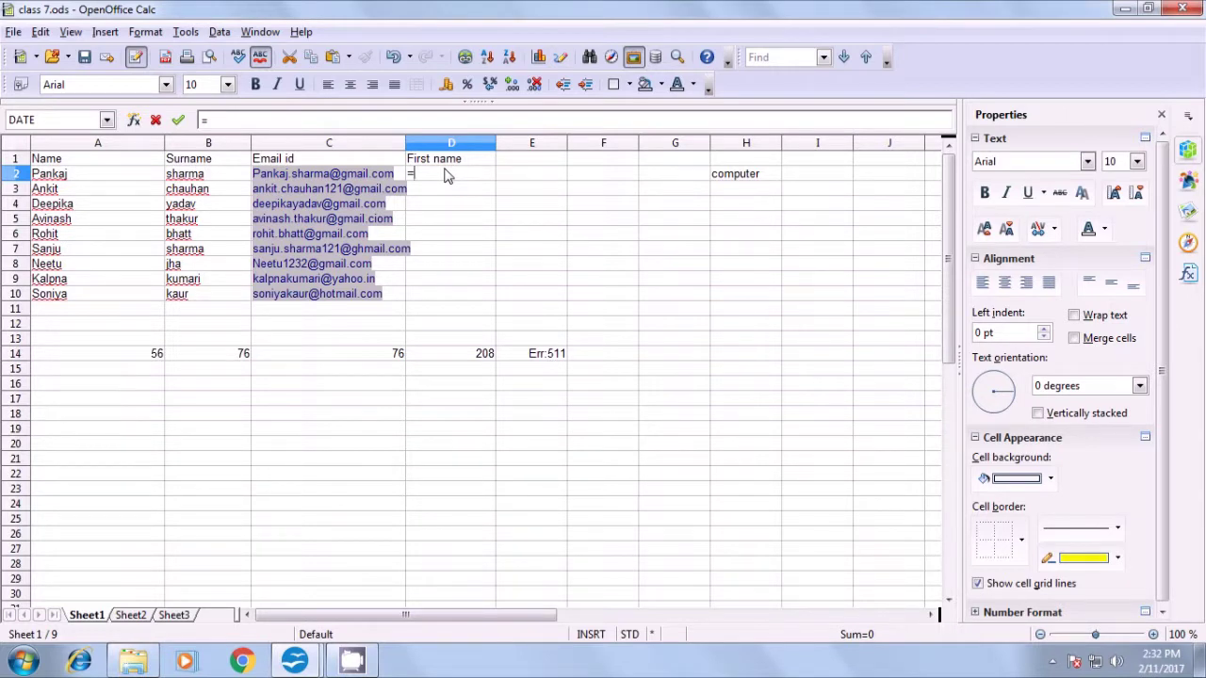
type("left")
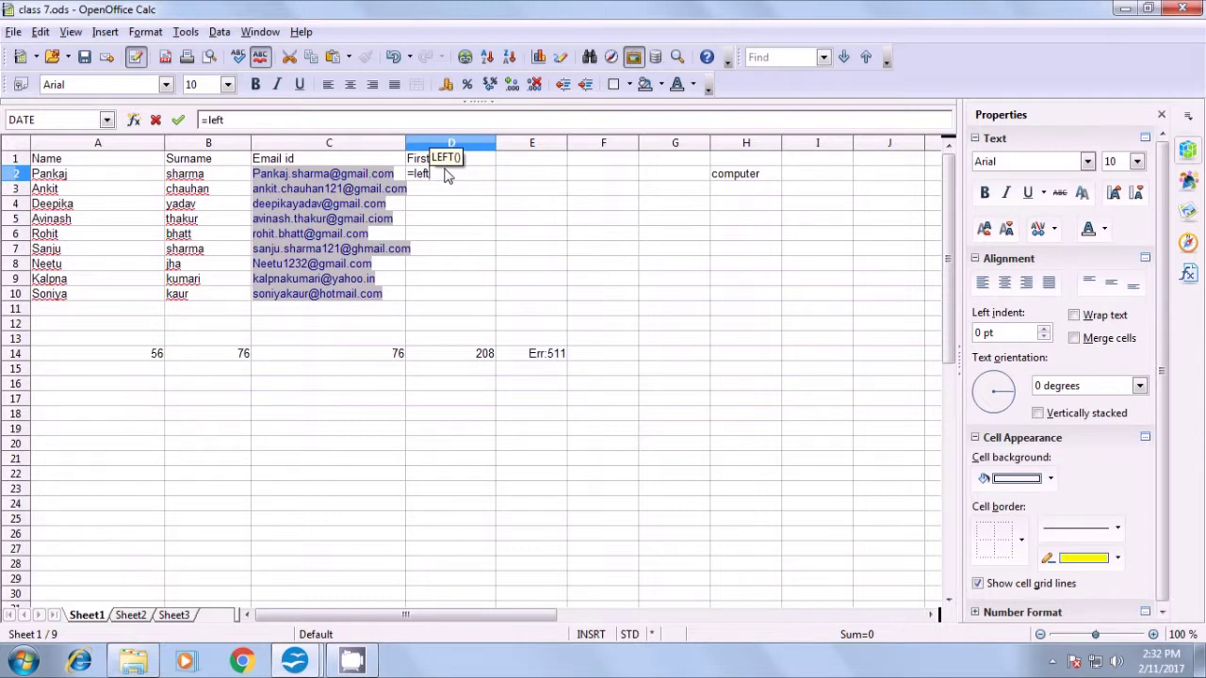
type("(")
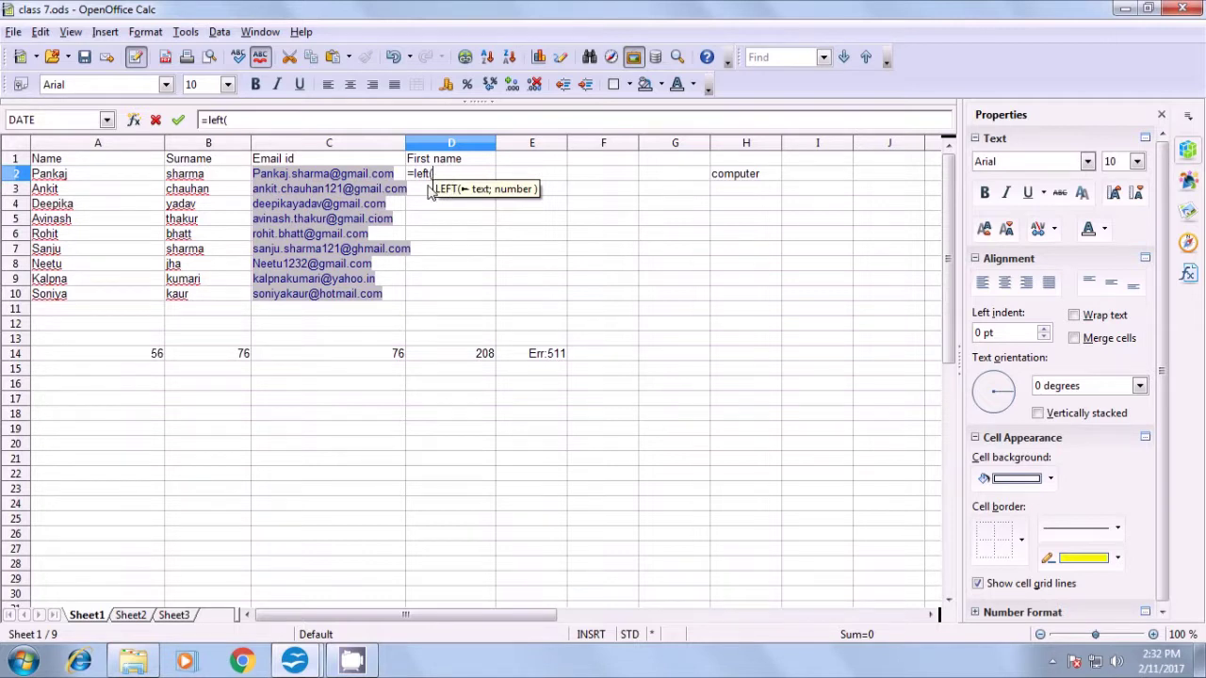
left_click(404, 177)
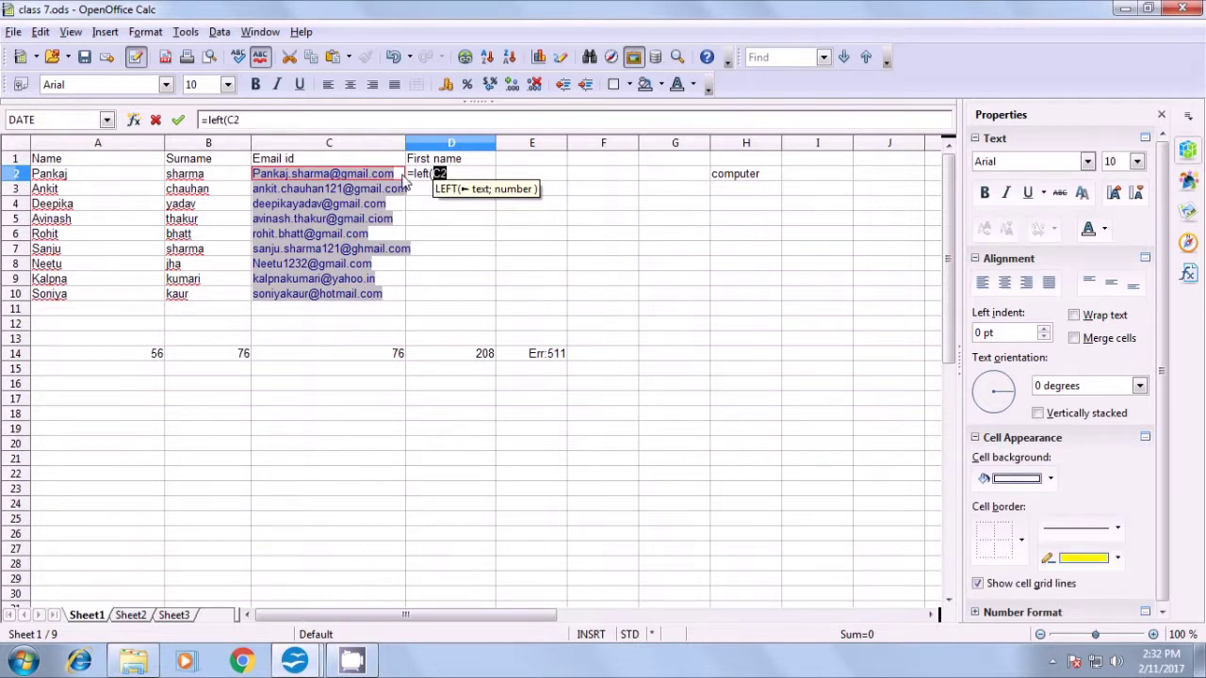
type(";")
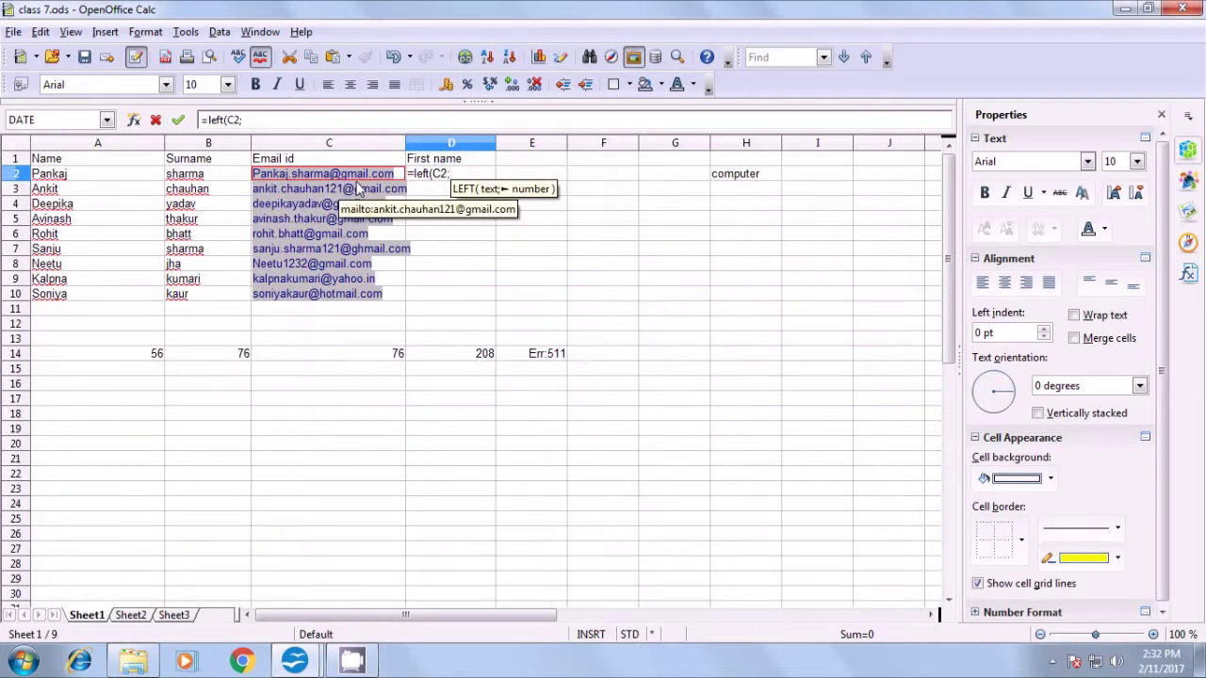
type("6")
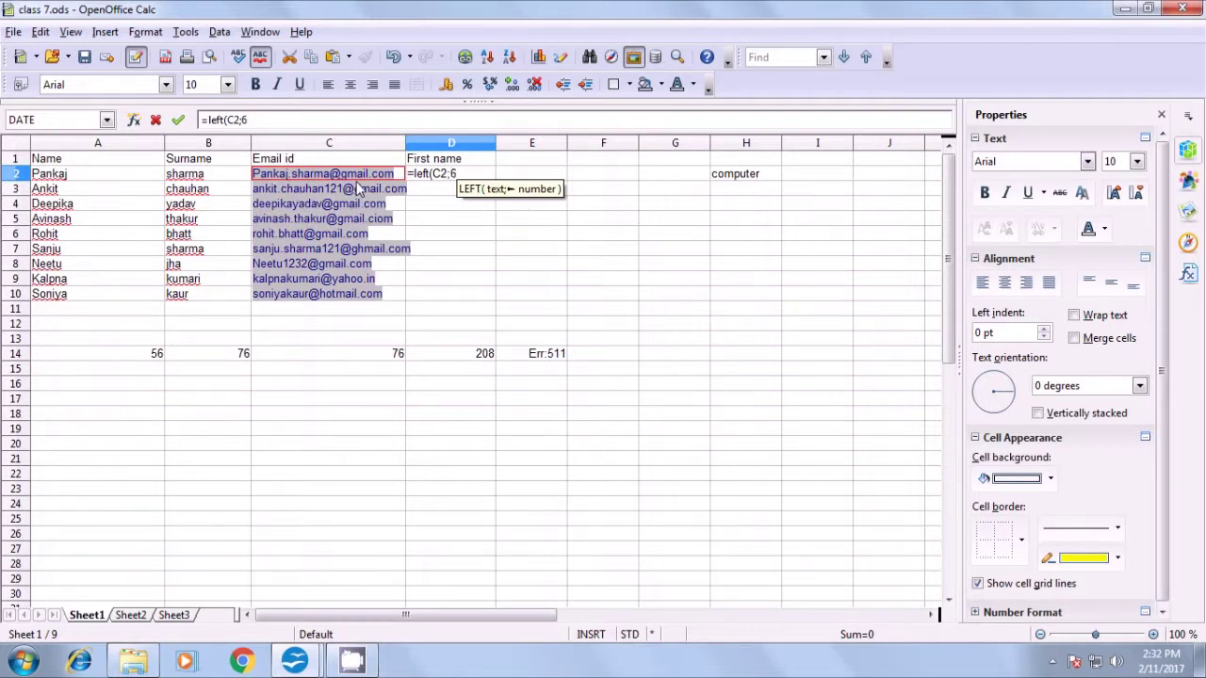
type(")")
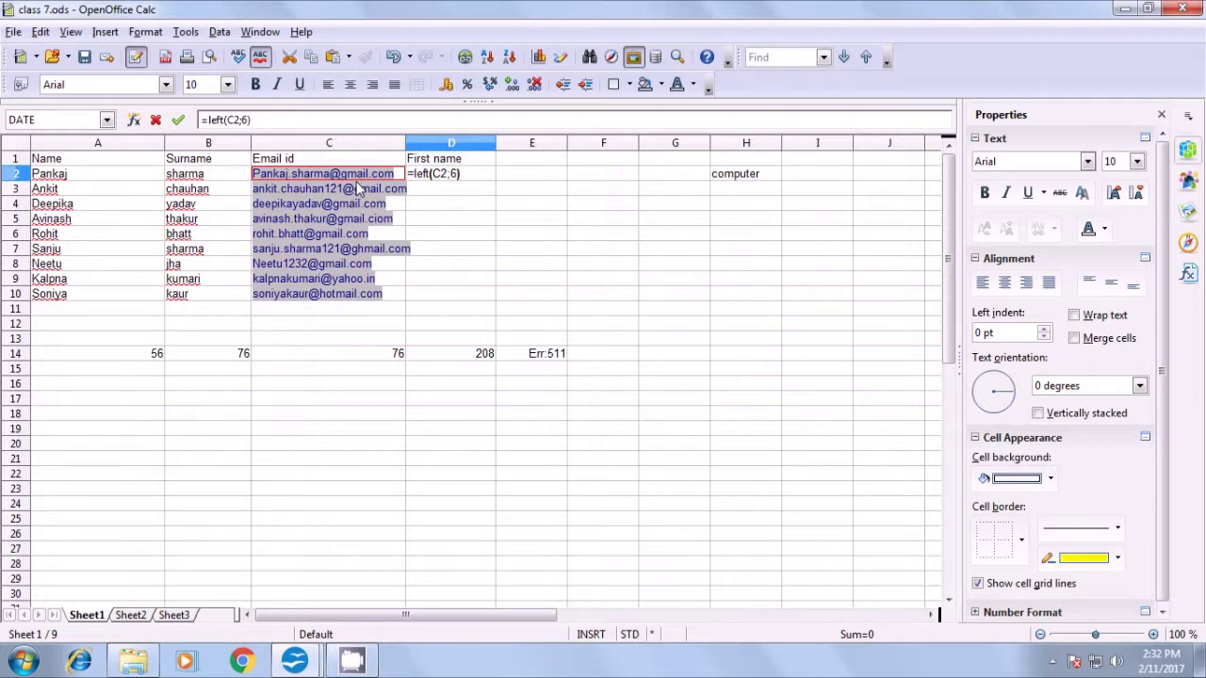
key("Return")
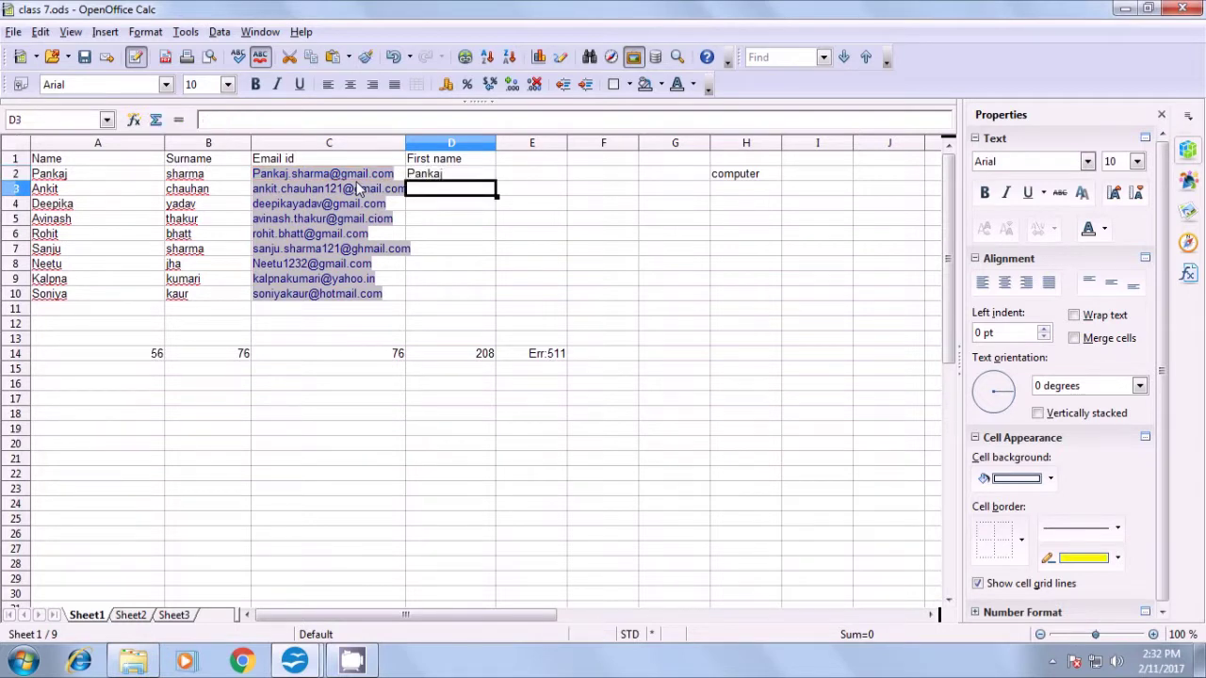
left_click(450, 177)
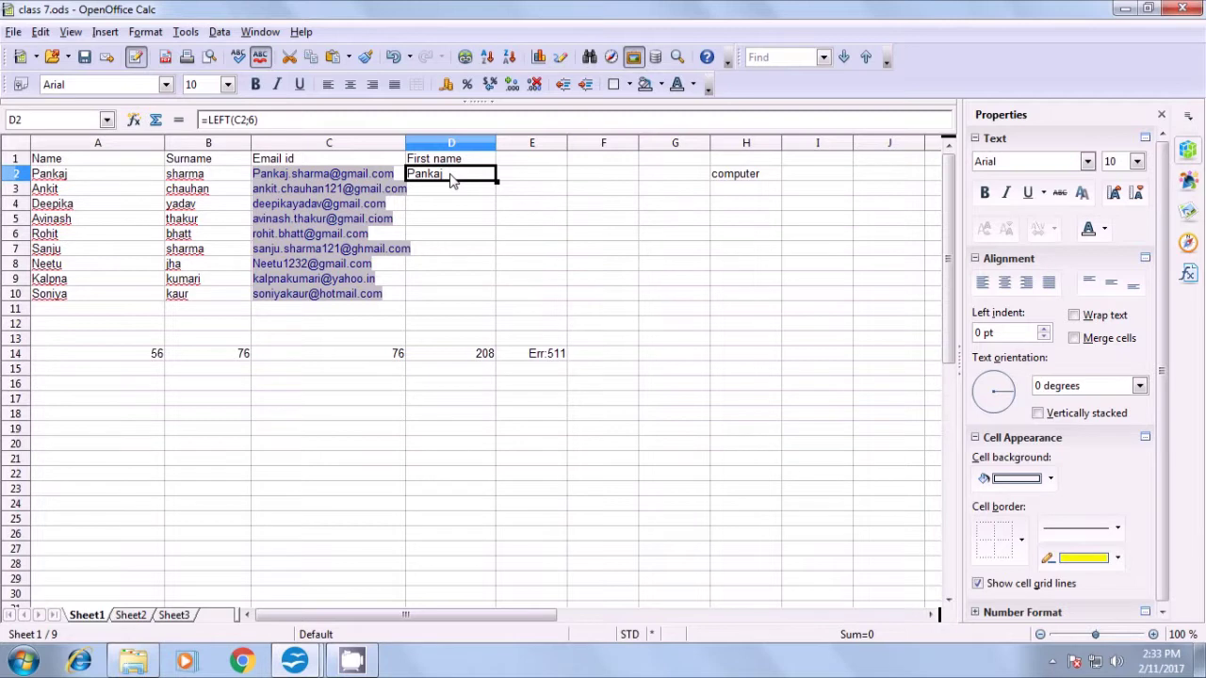
left_click(506, 164)
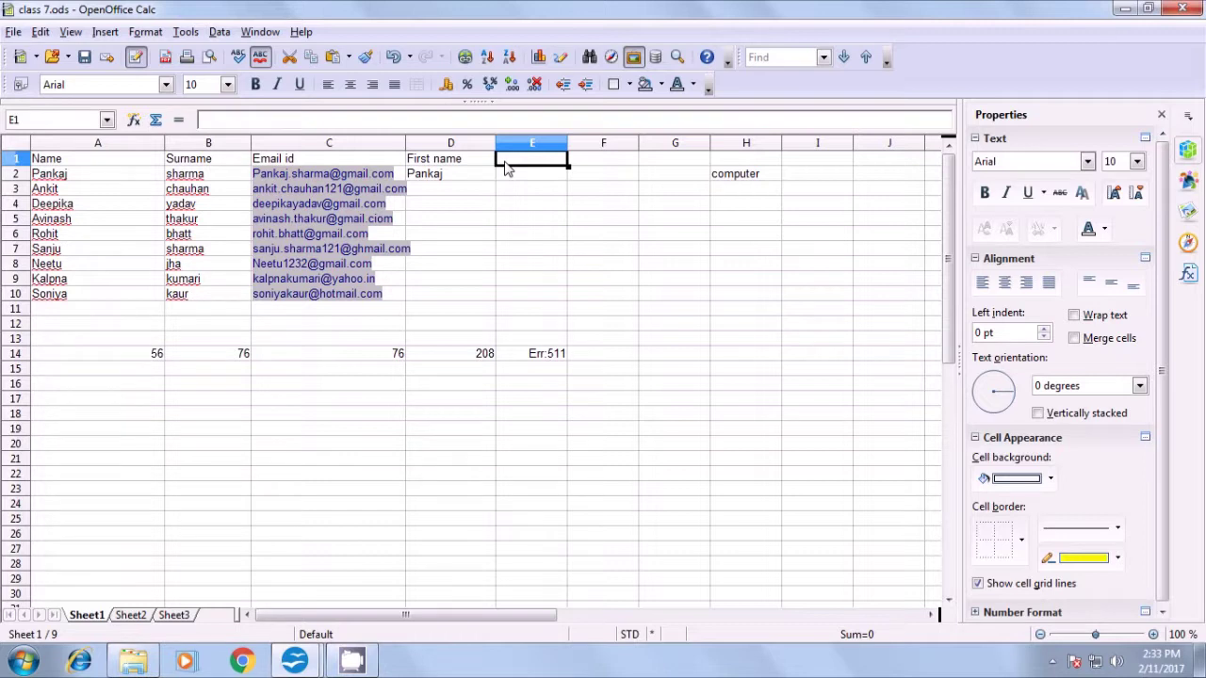
- Head column E 'left' and enter =left(C2;find(".";C2)-1) in E2
type("left")
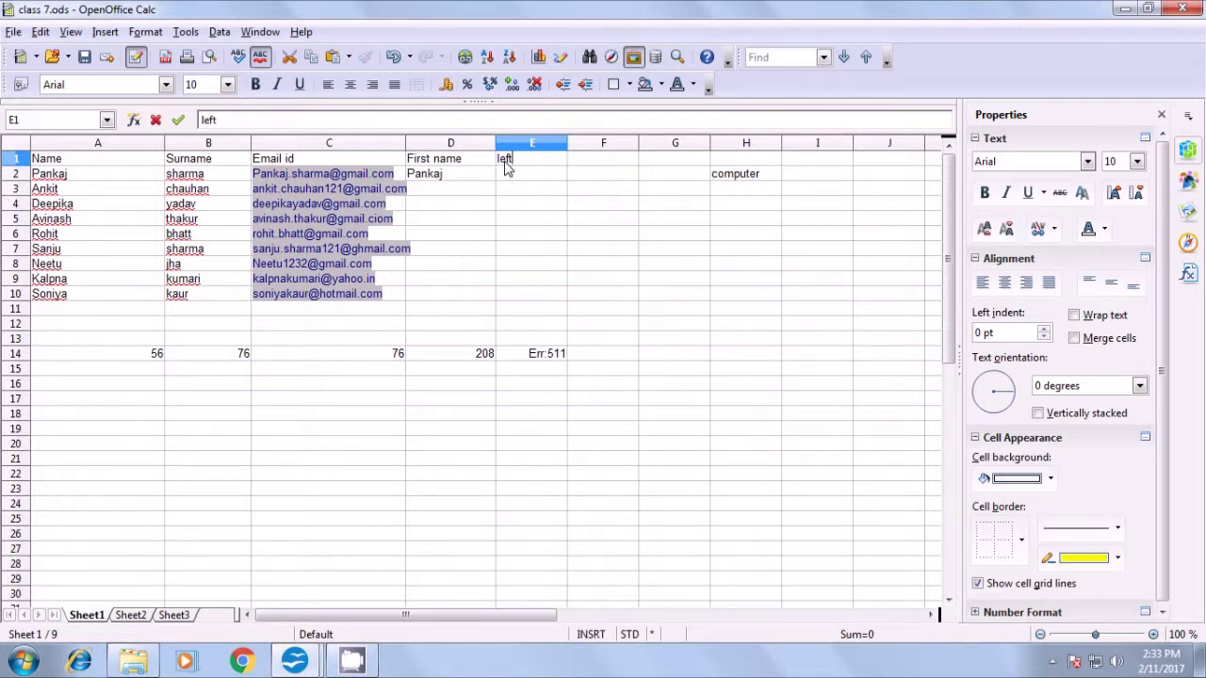
left_click(509, 179)
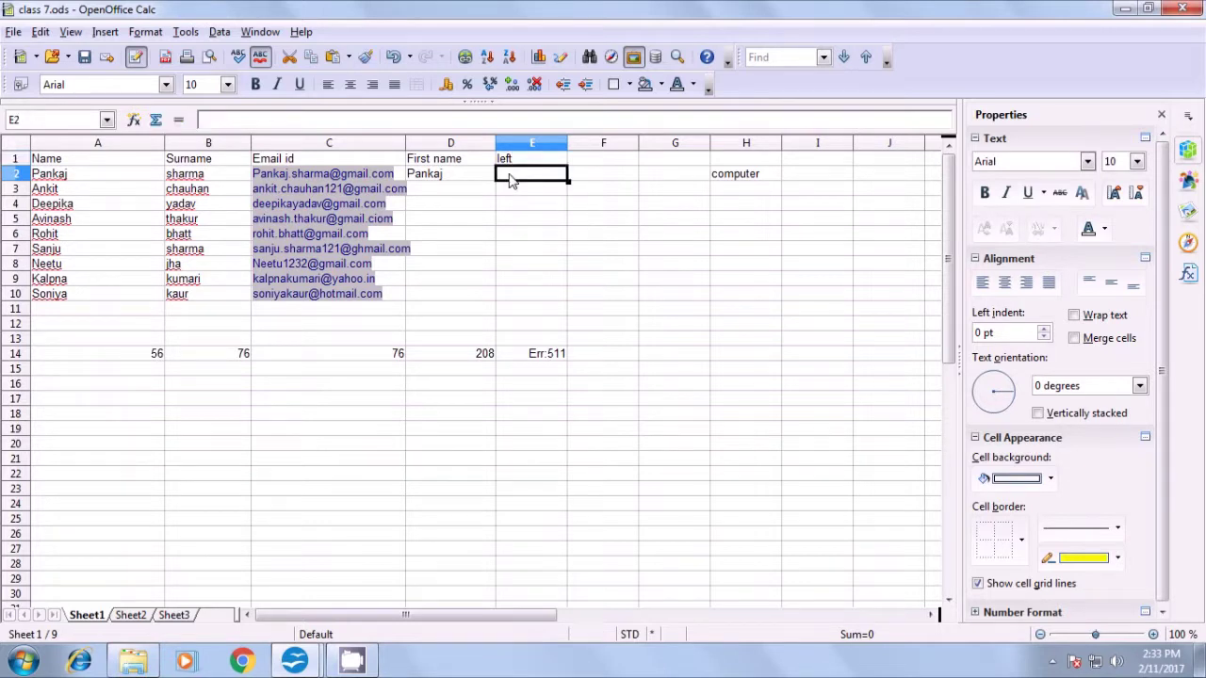
type("=left(")
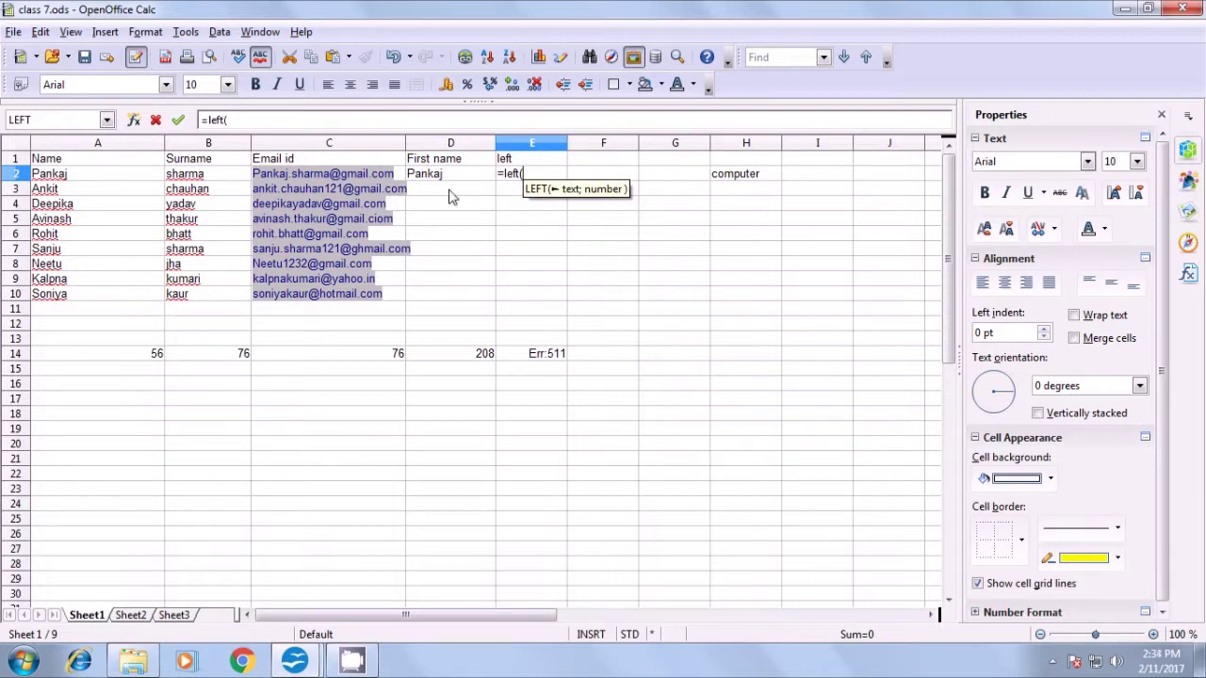
left_click(400, 181)
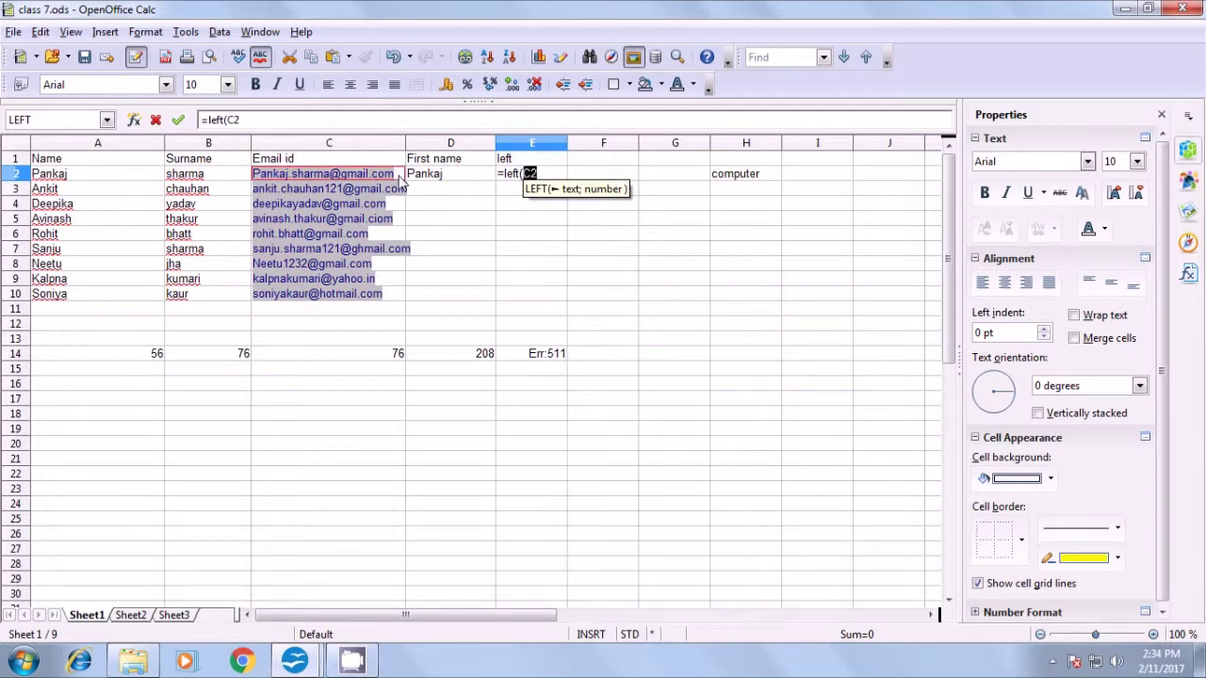
type(";")
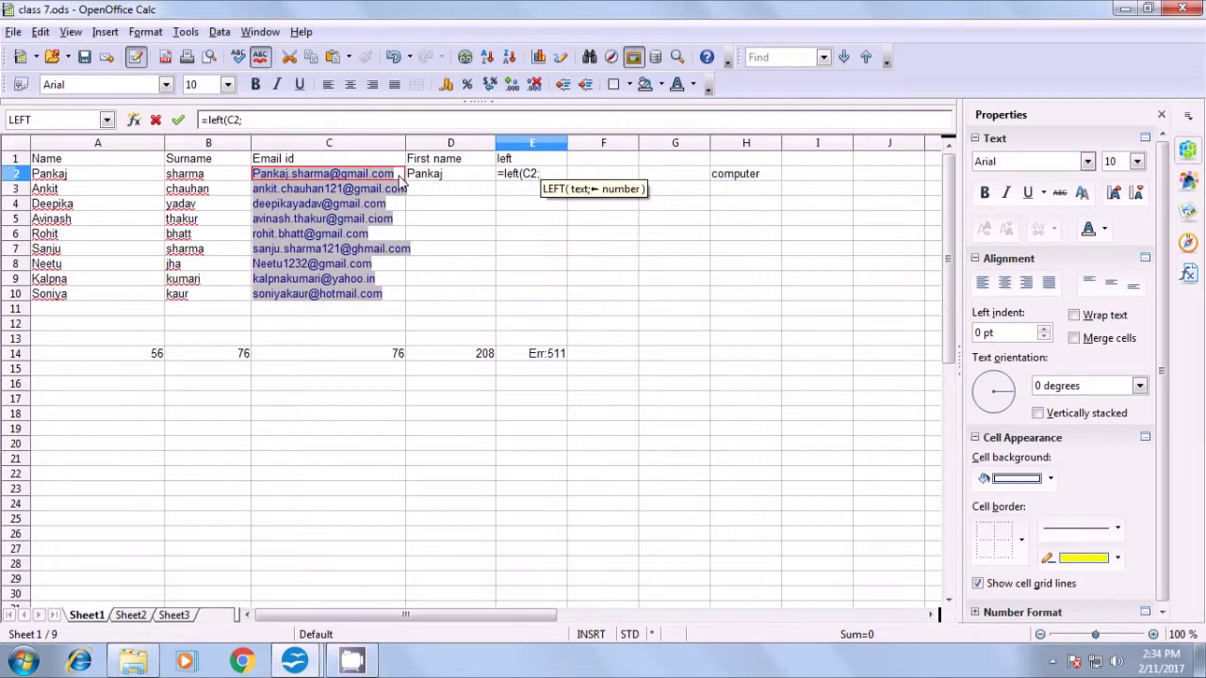
type("finf")
key("BackSpace")
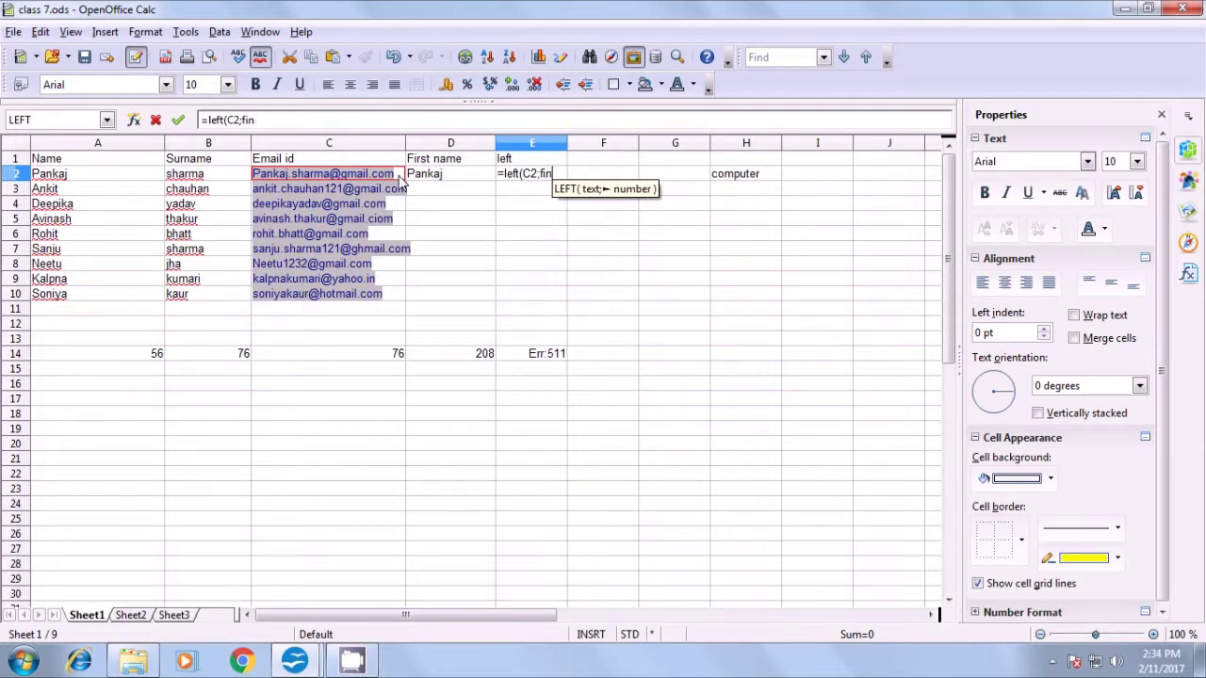
type("d(")
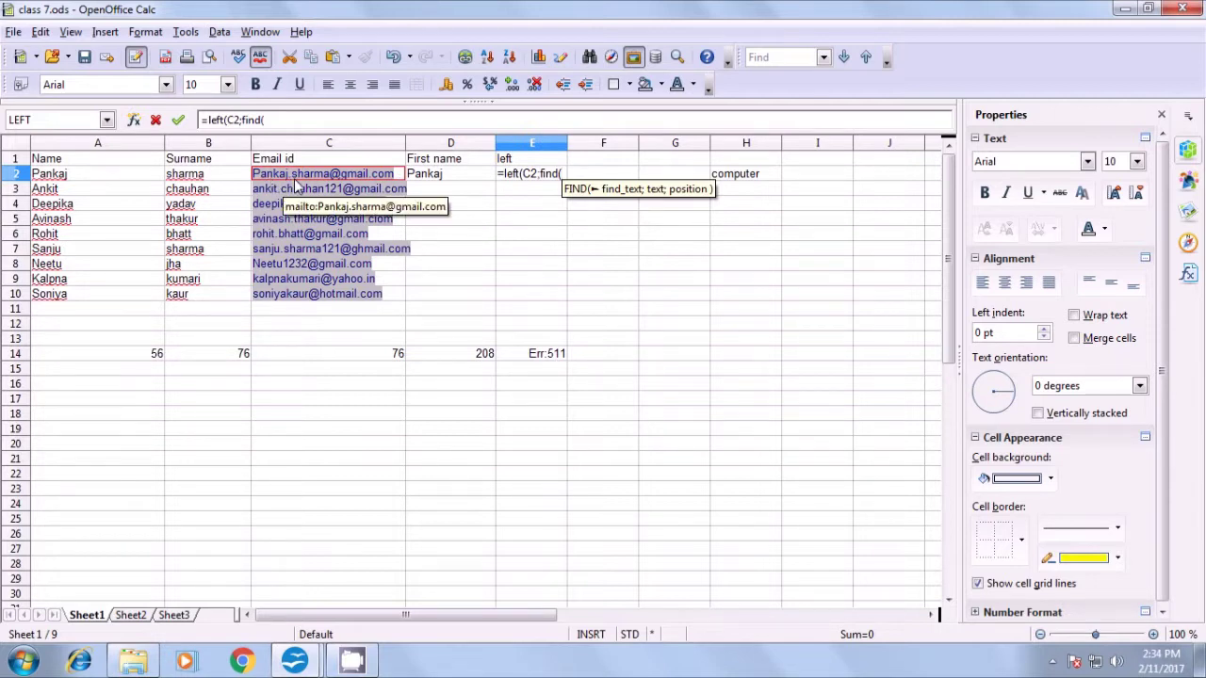
type("\".")
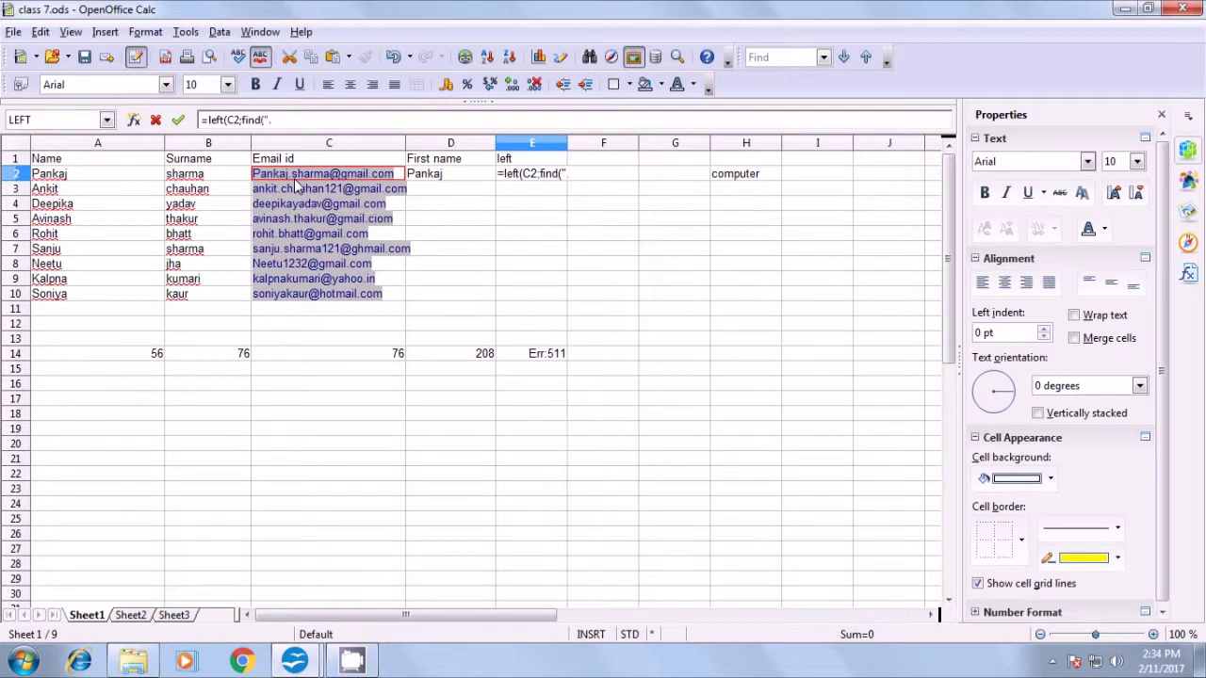
type("\"")
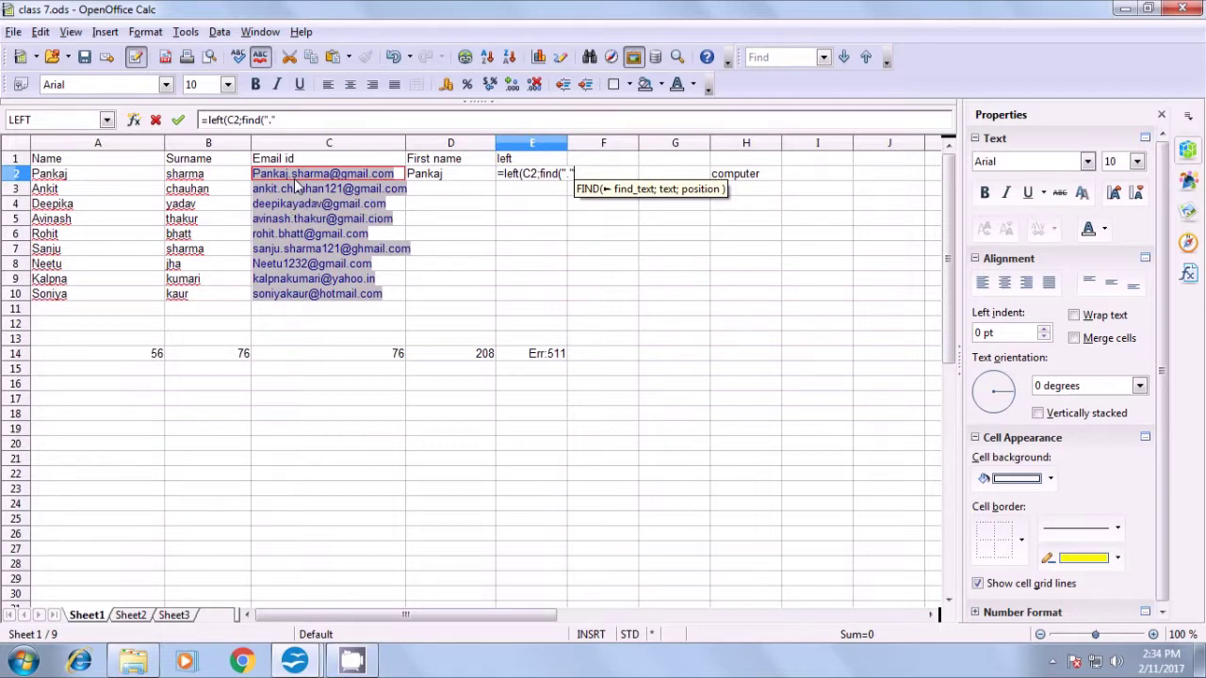
type(";")
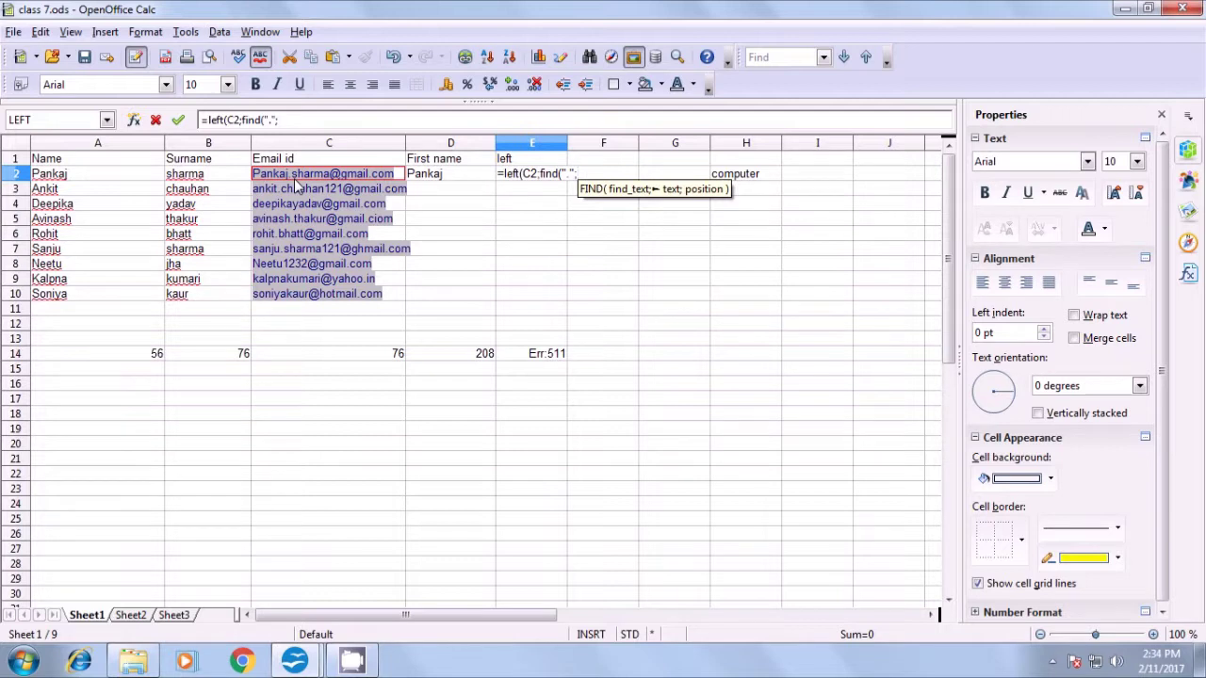
left_click(403, 179)
type(")")
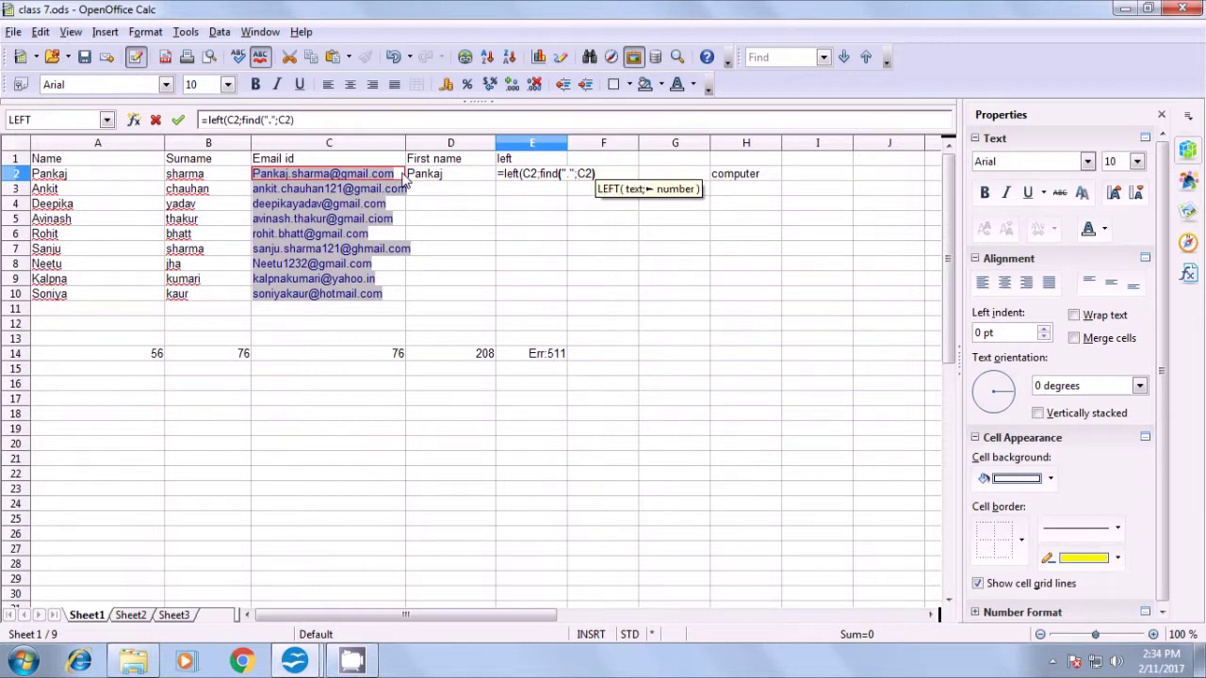
type("-")
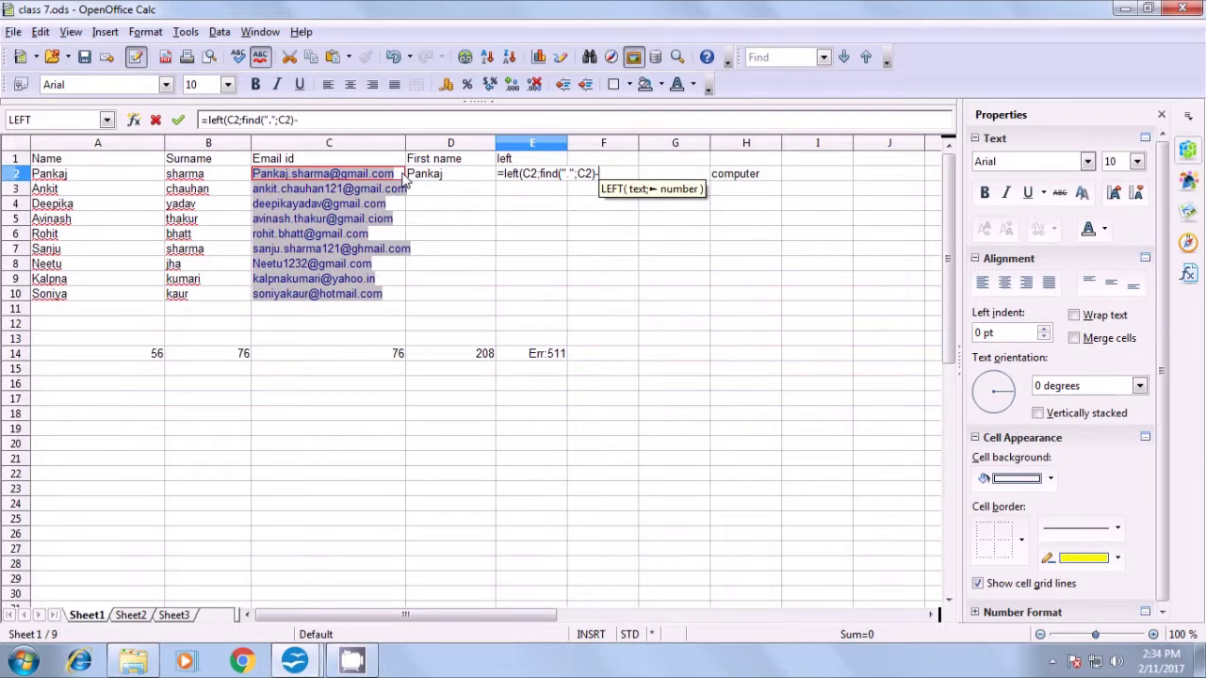
type("1")
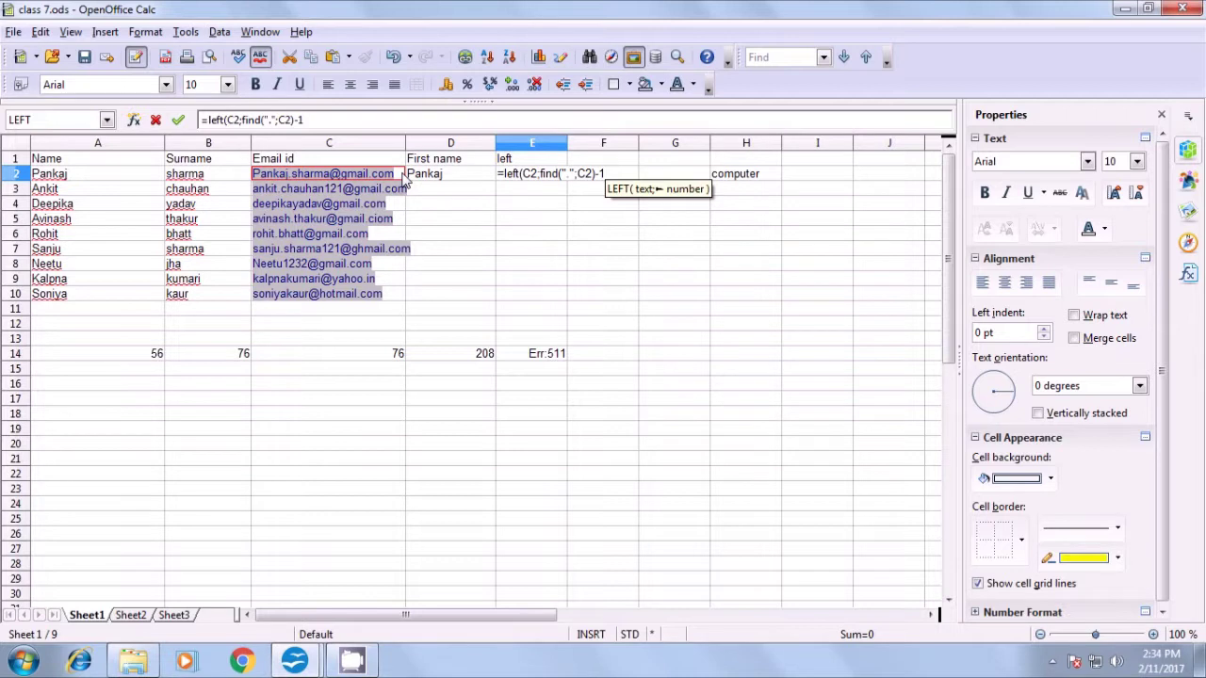
type(")")
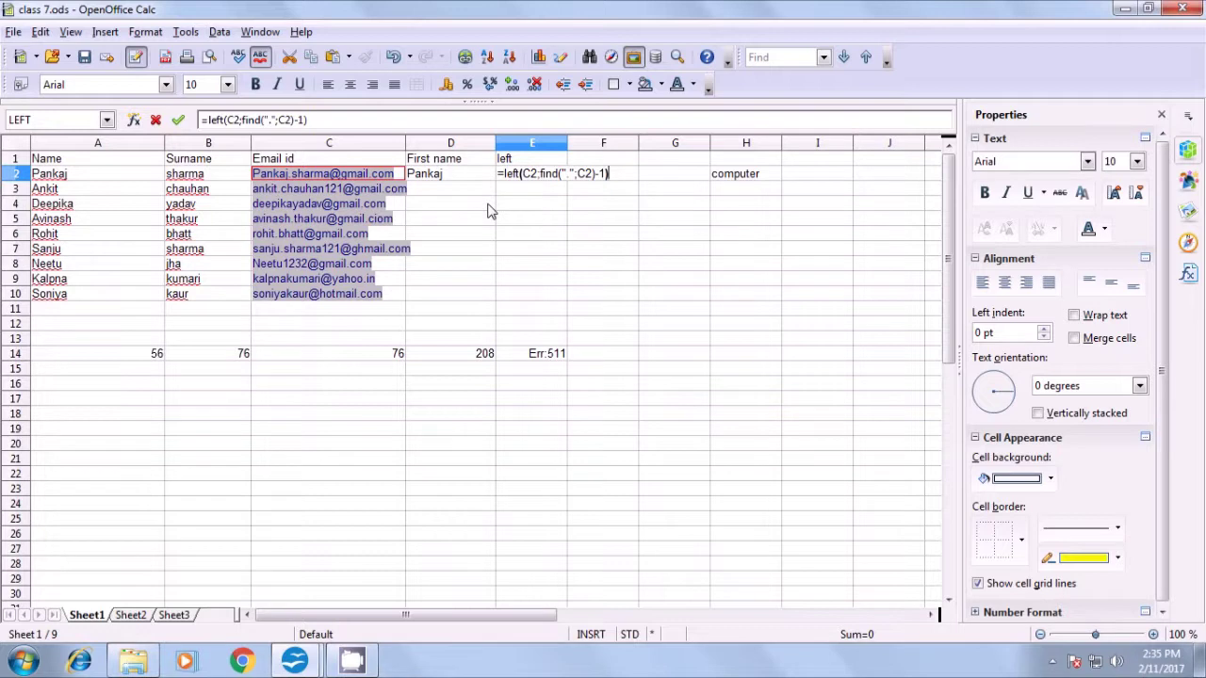
key("Return")
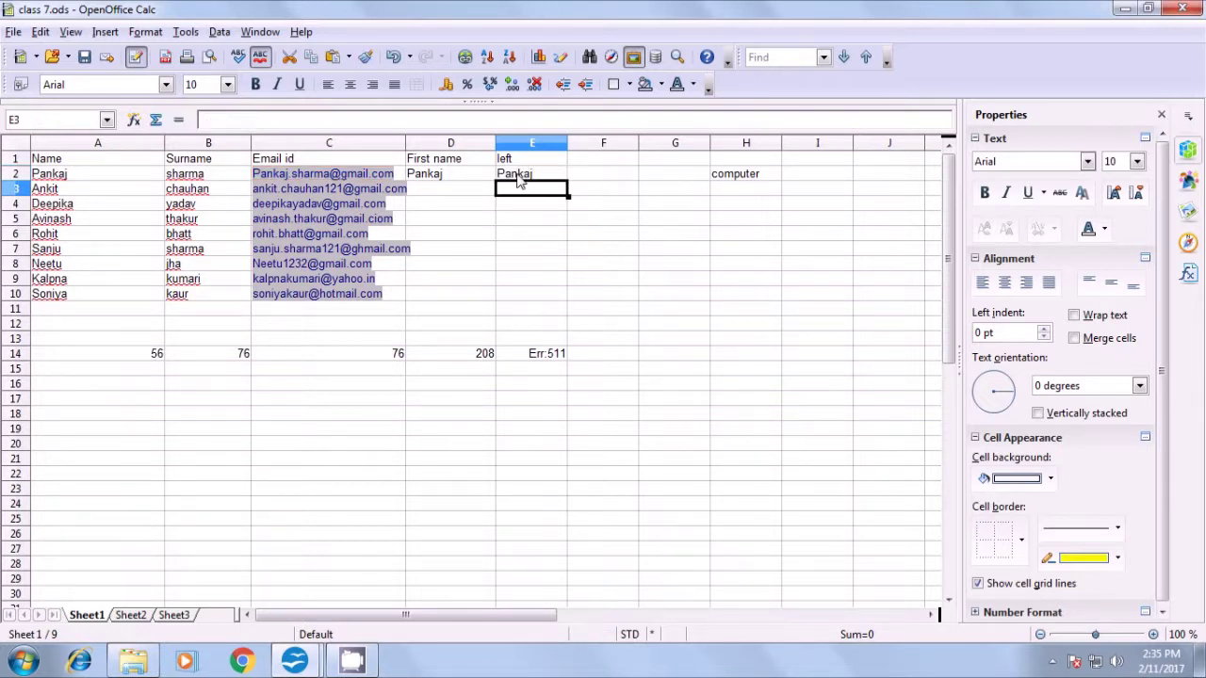
- Fill the E2 formula down to E11, giving first names and #VALUE! in E11
left_click(521, 175)
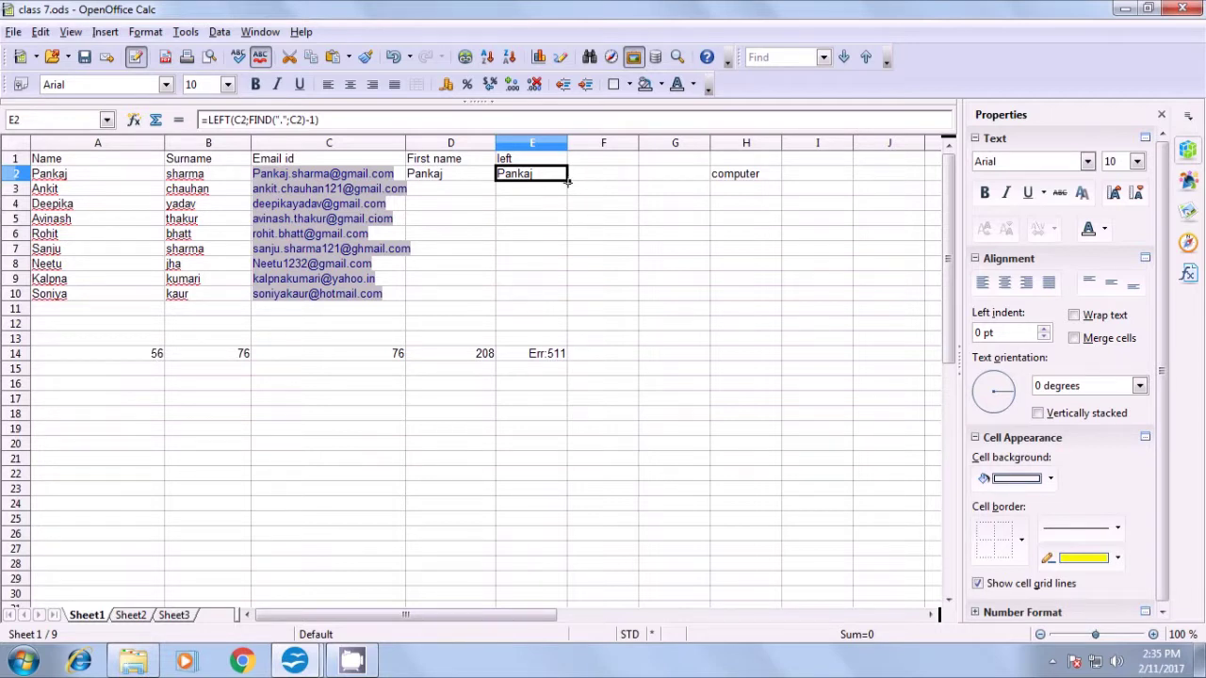
left_click_drag(568, 183, 569, 314)
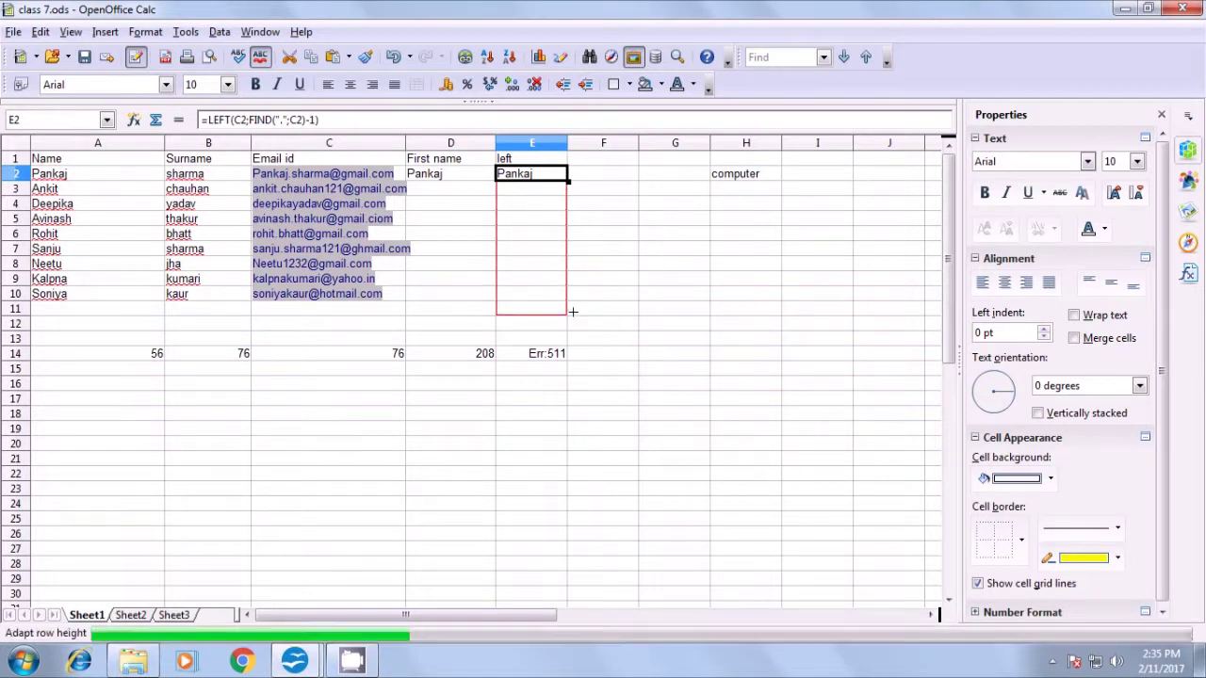
left_click(681, 281)
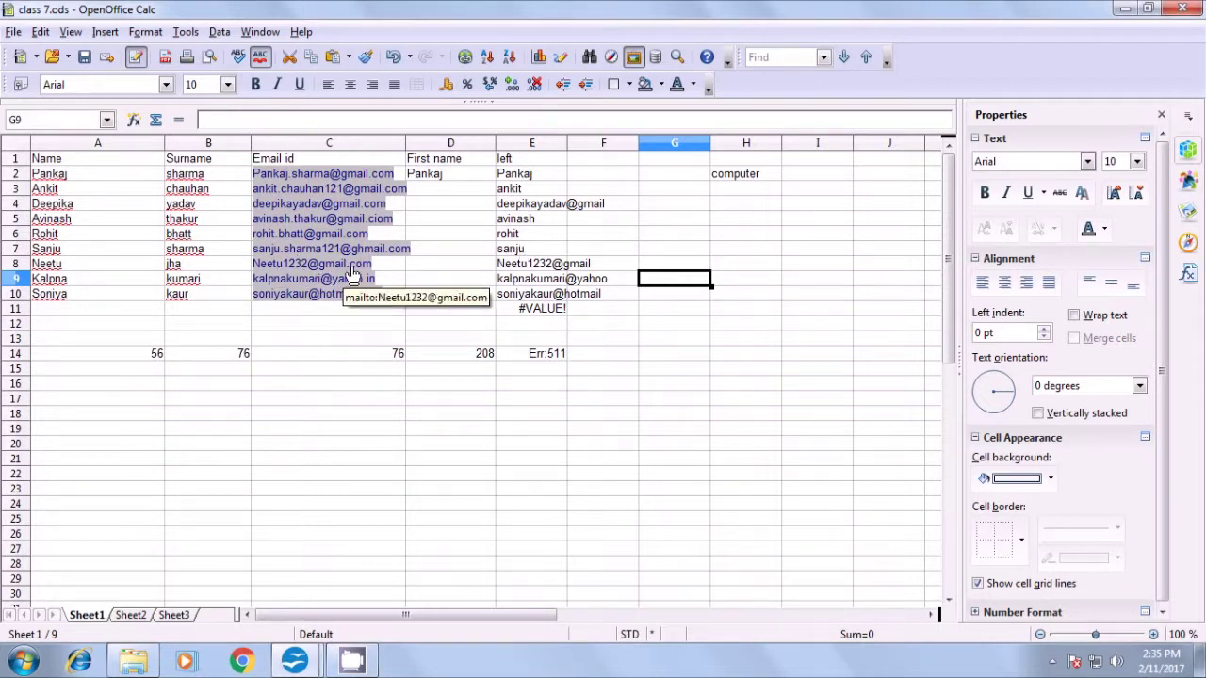
left_click(542, 328)
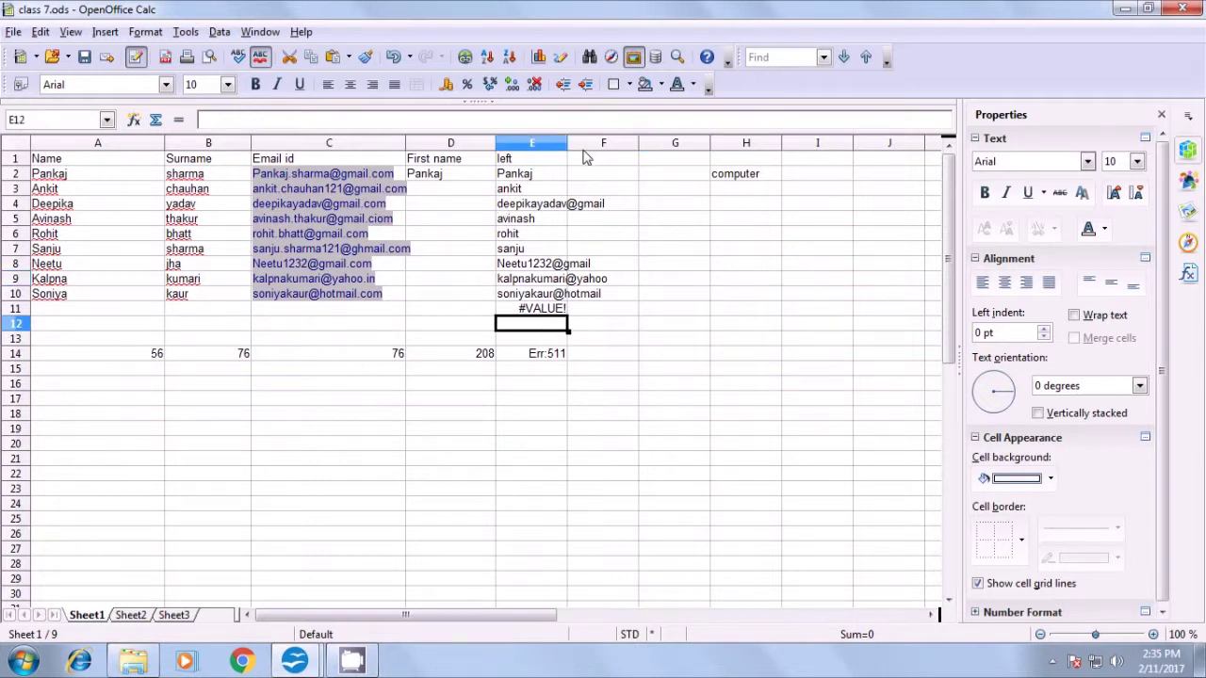
- Widen column E so the extracted names display fully
left_click_drag(568, 141, 613, 142)
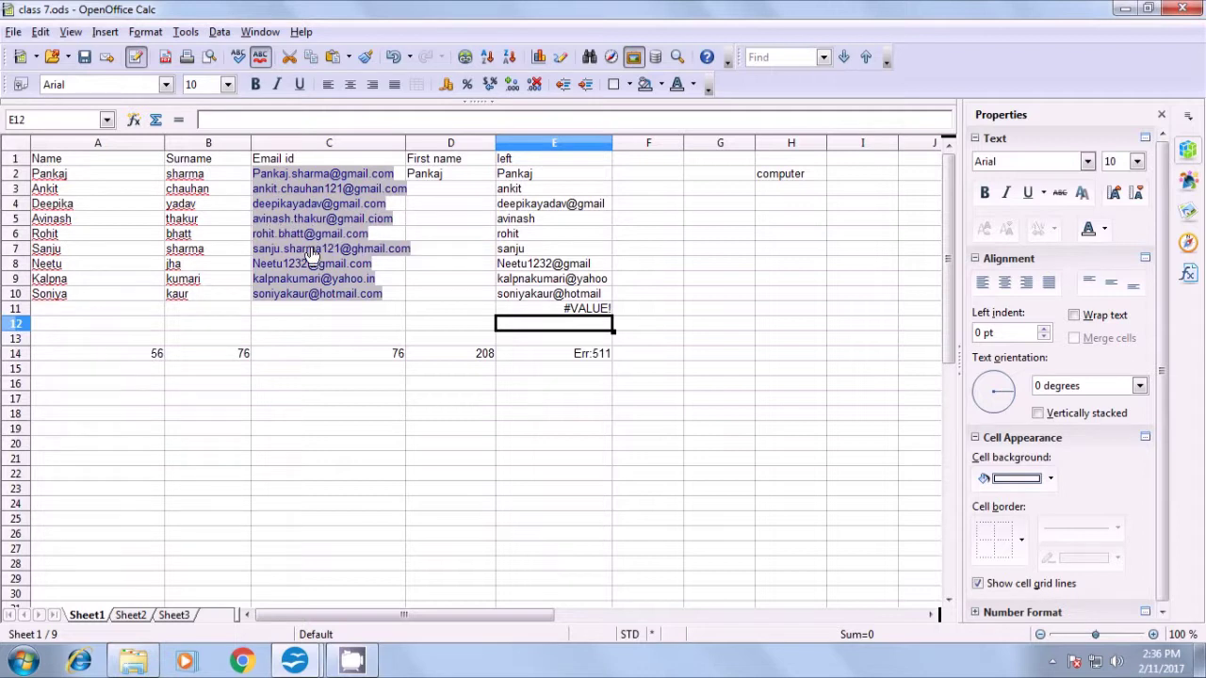
left_click(641, 179)
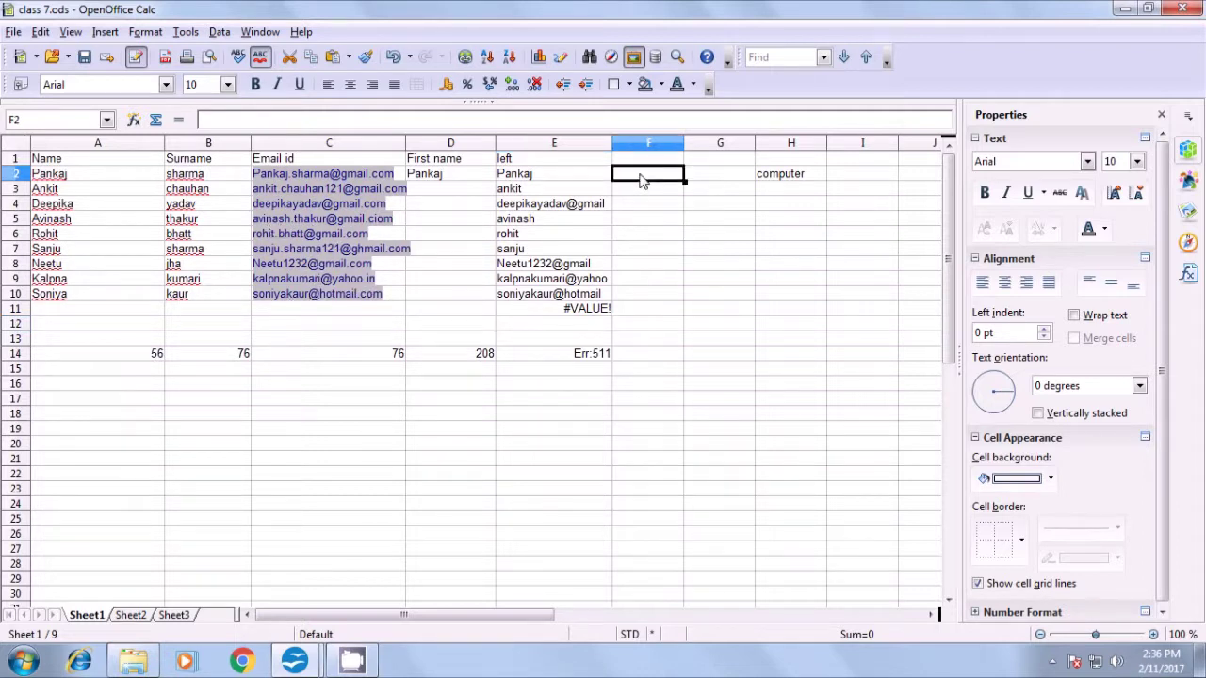
- Enter =left(C2;find("@";C2)-1) in F2 to return the username before the @
type("=")
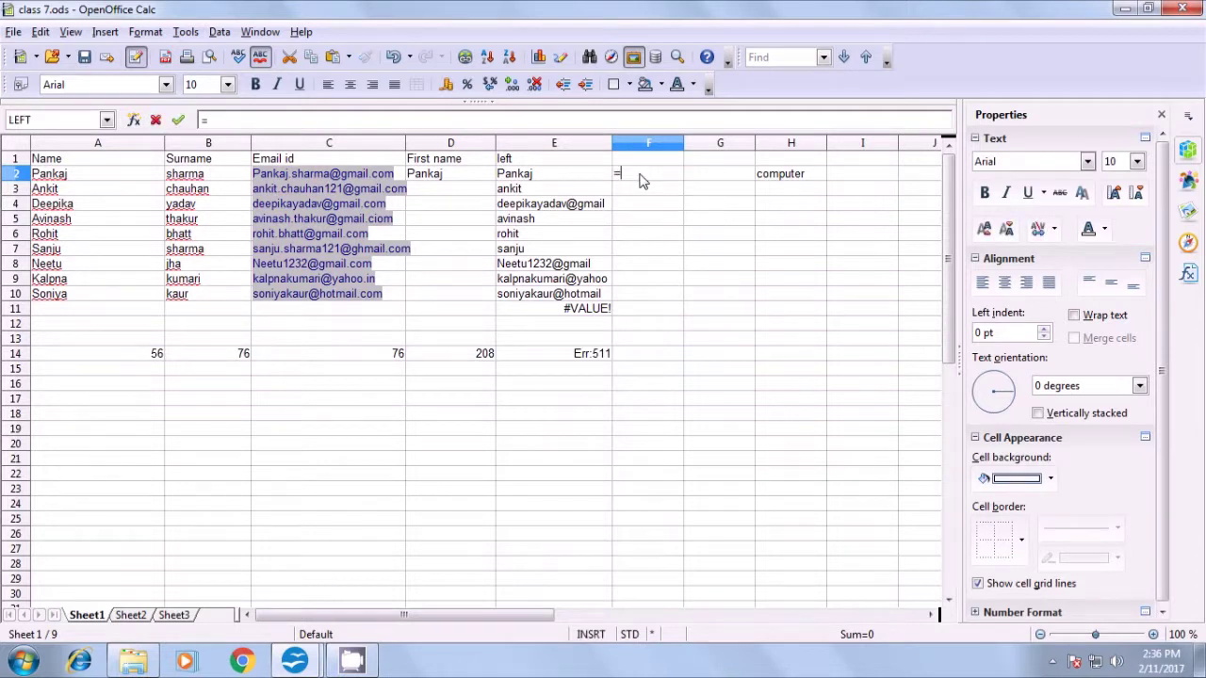
type("left(")
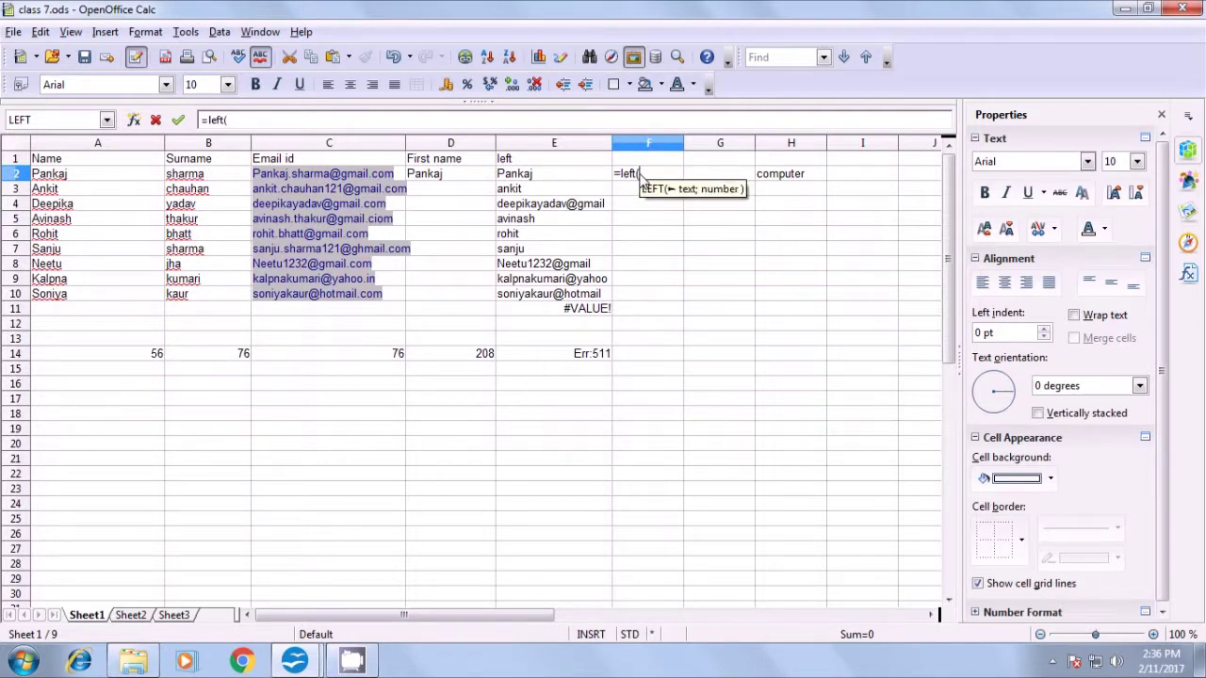
left_click(401, 177)
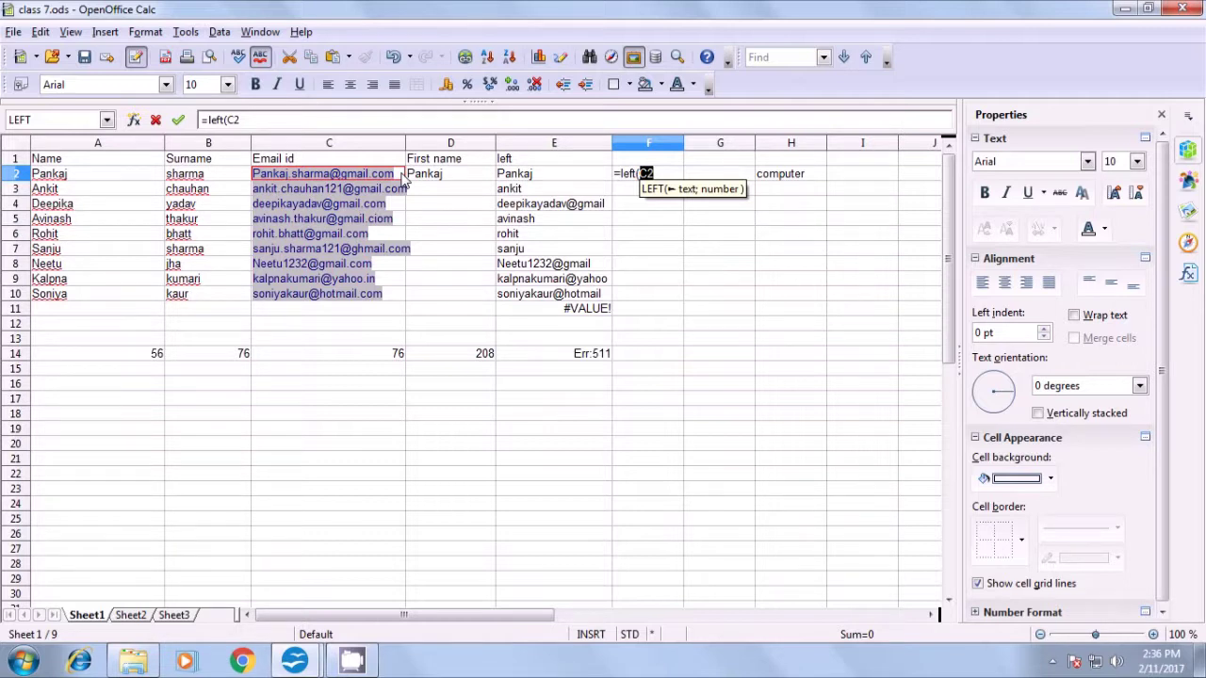
type(";")
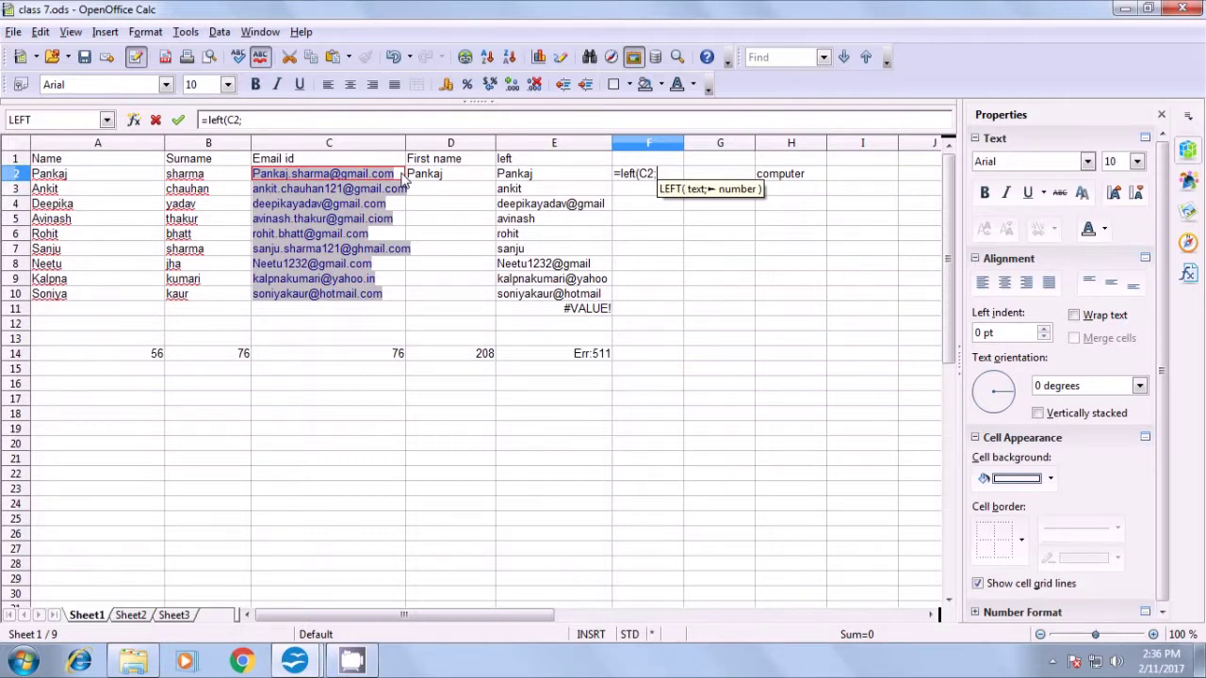
type("find")
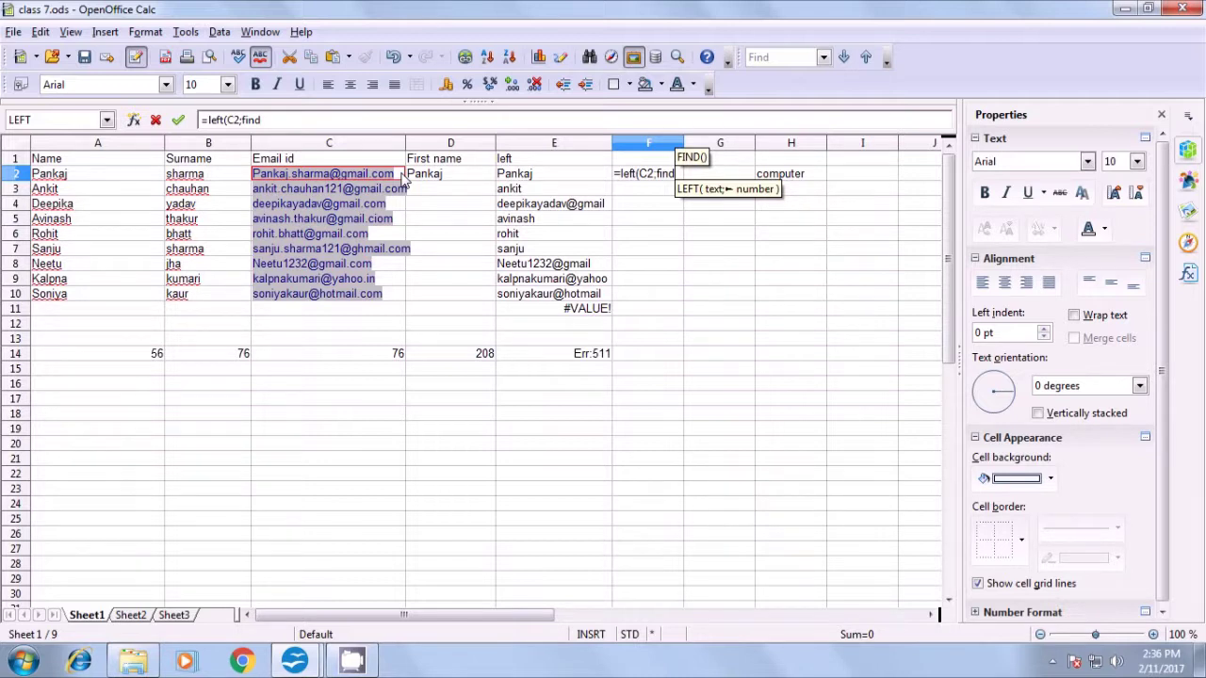
type("(")
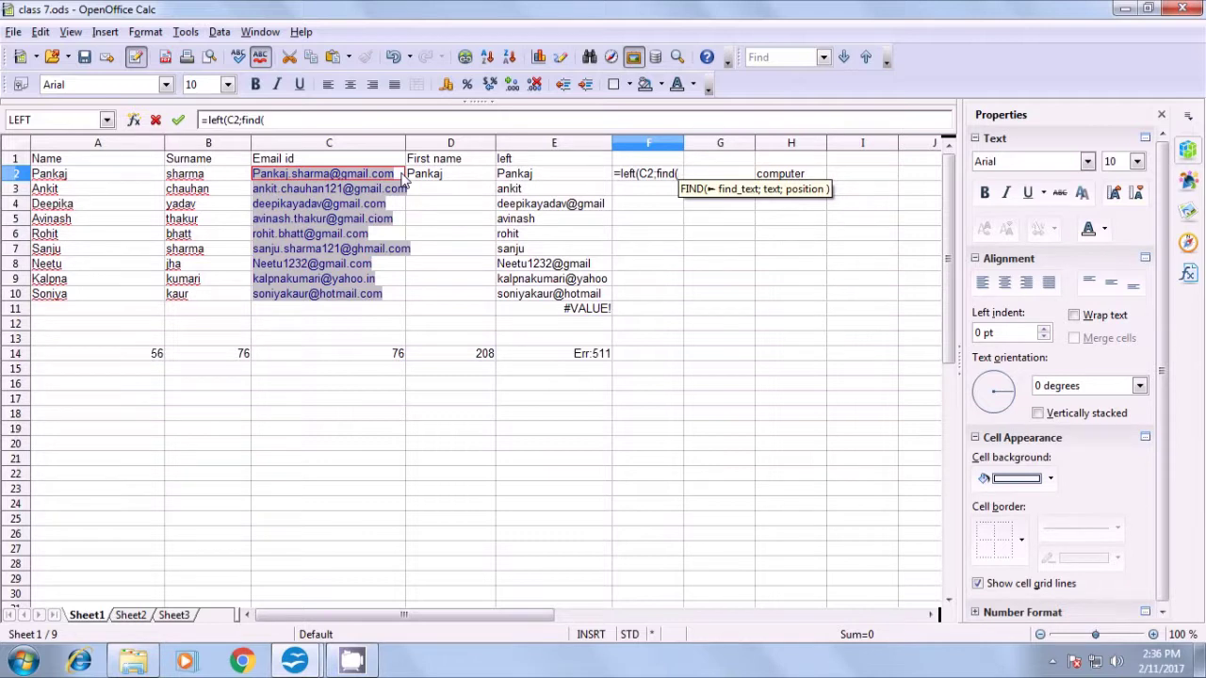
type("\"")
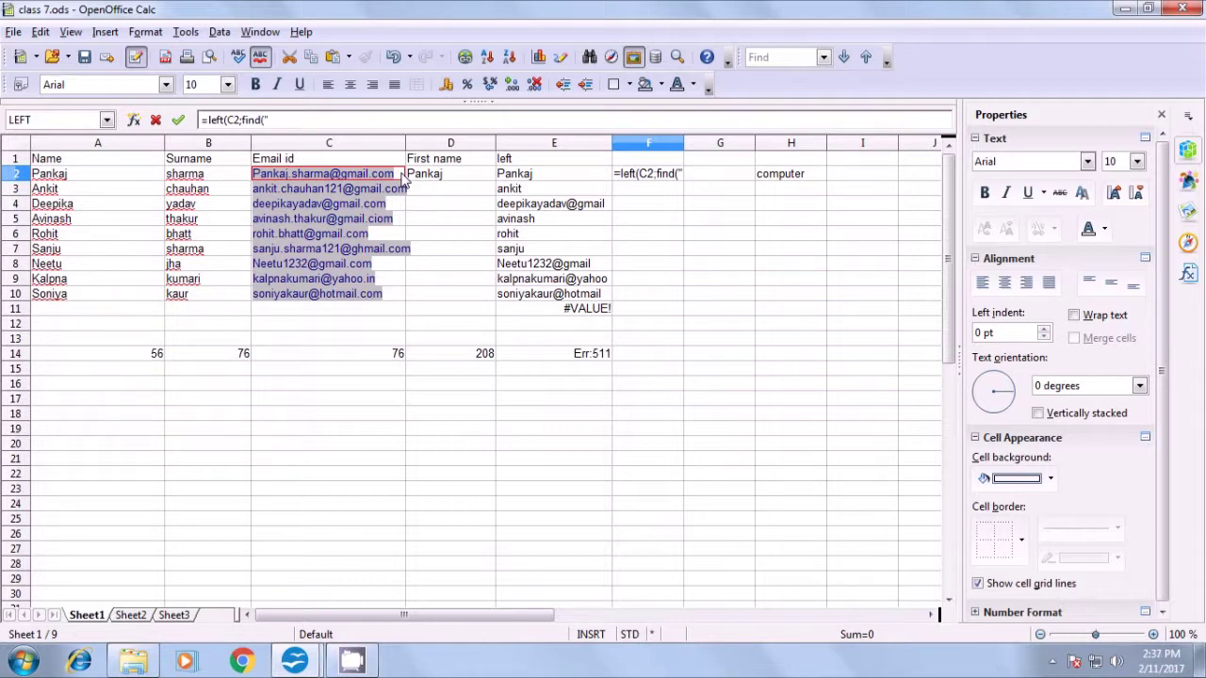
type("@\"")
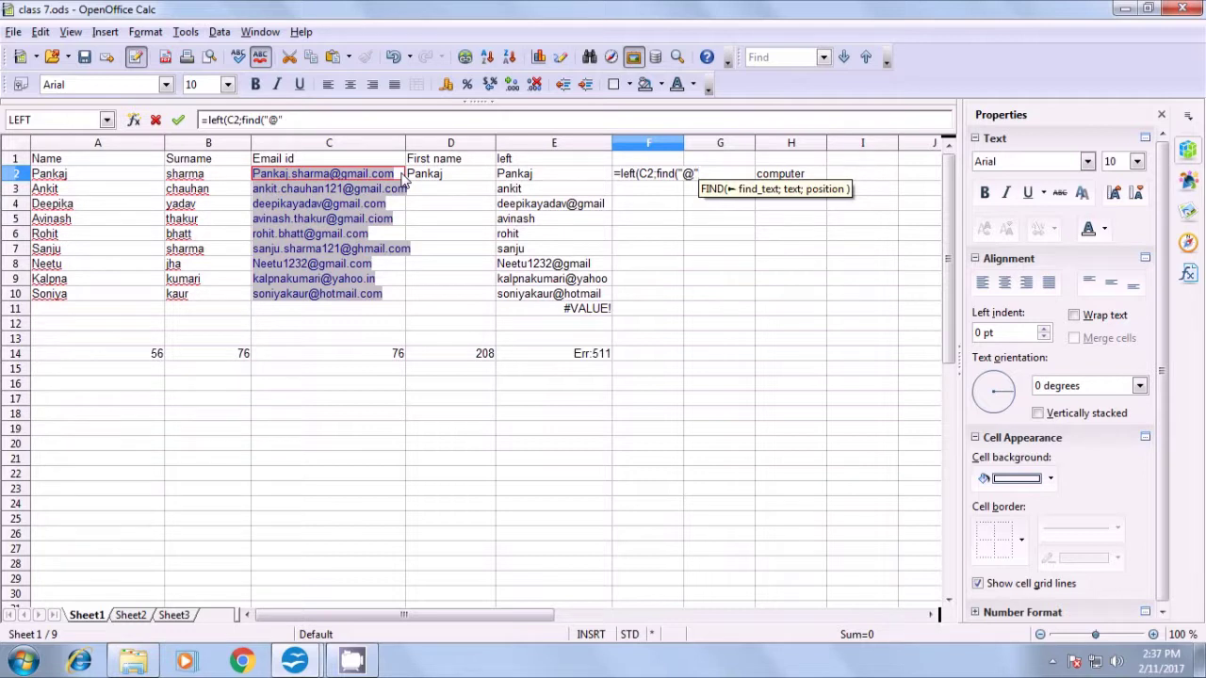
type(";")
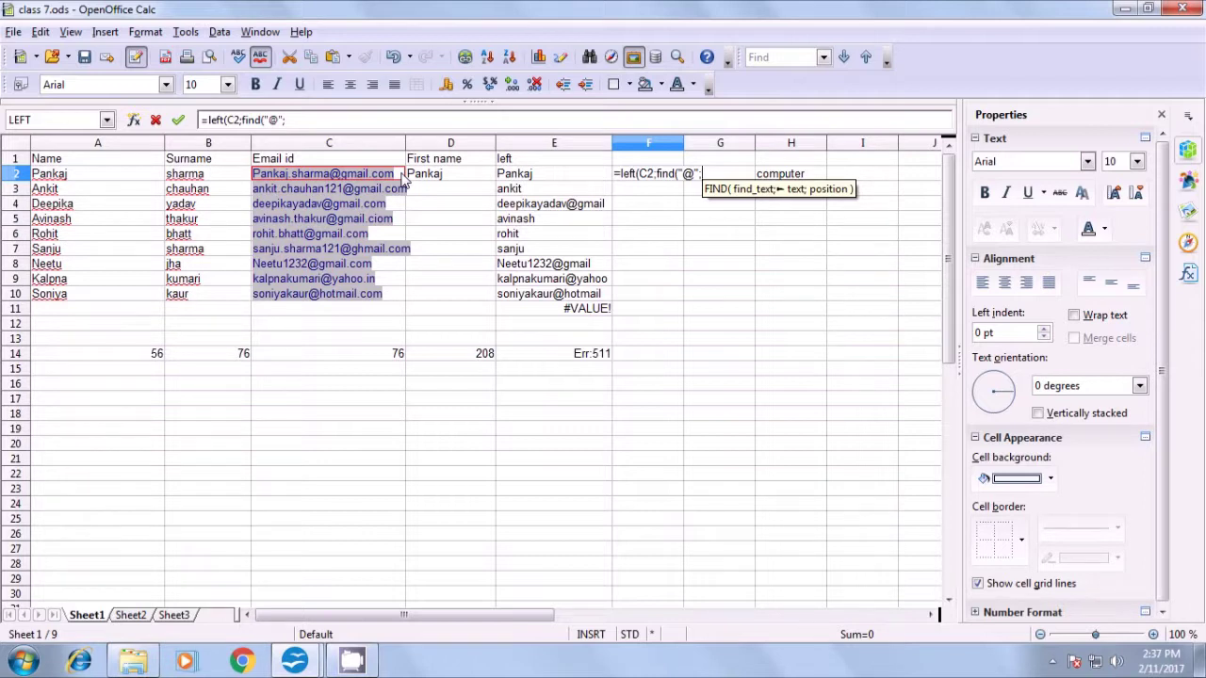
type("C2)-1)")
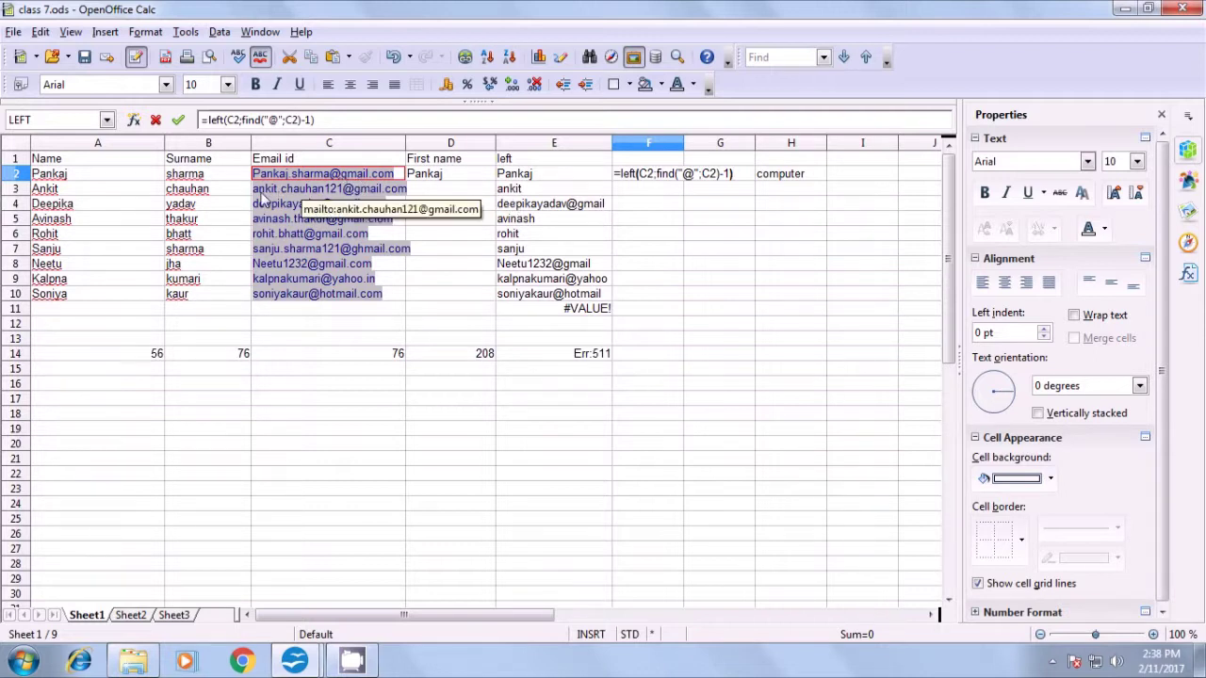
key("Return")
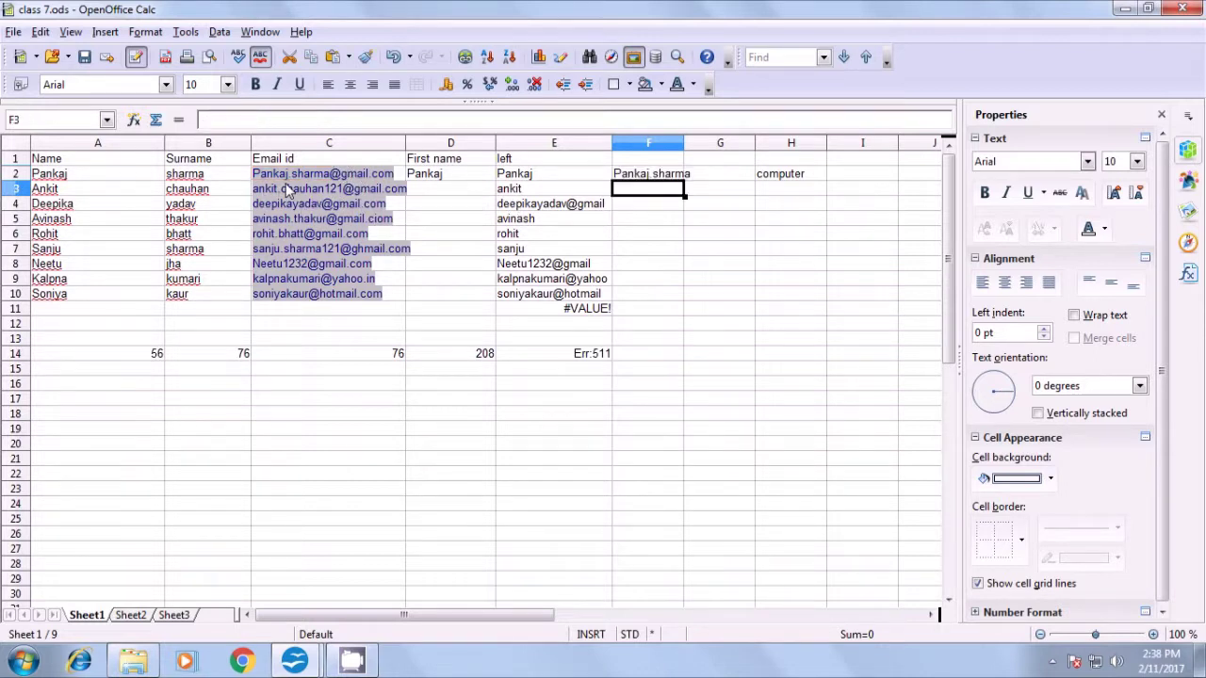
- Autofit column F to the F2 result and reselect F2 to view its formula
left_click(674, 177)
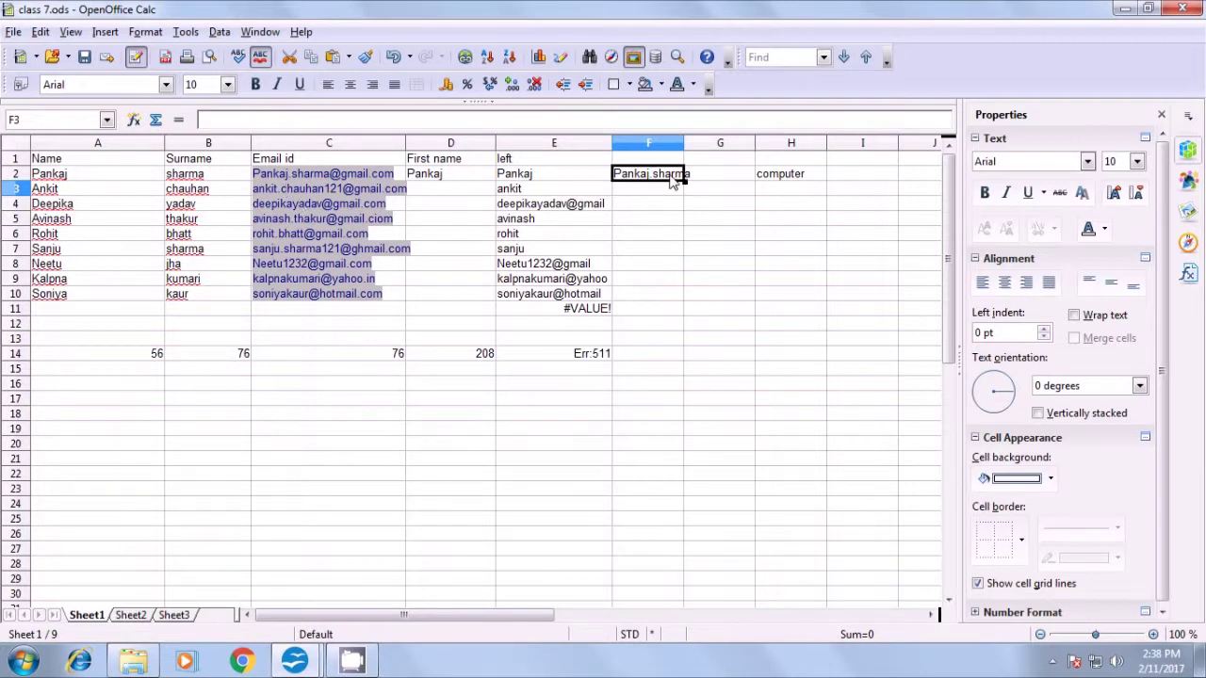
left_click_drag(684, 146, 705, 146)
key("ctrl+z")
double_click(732, 177)
key("Escape")
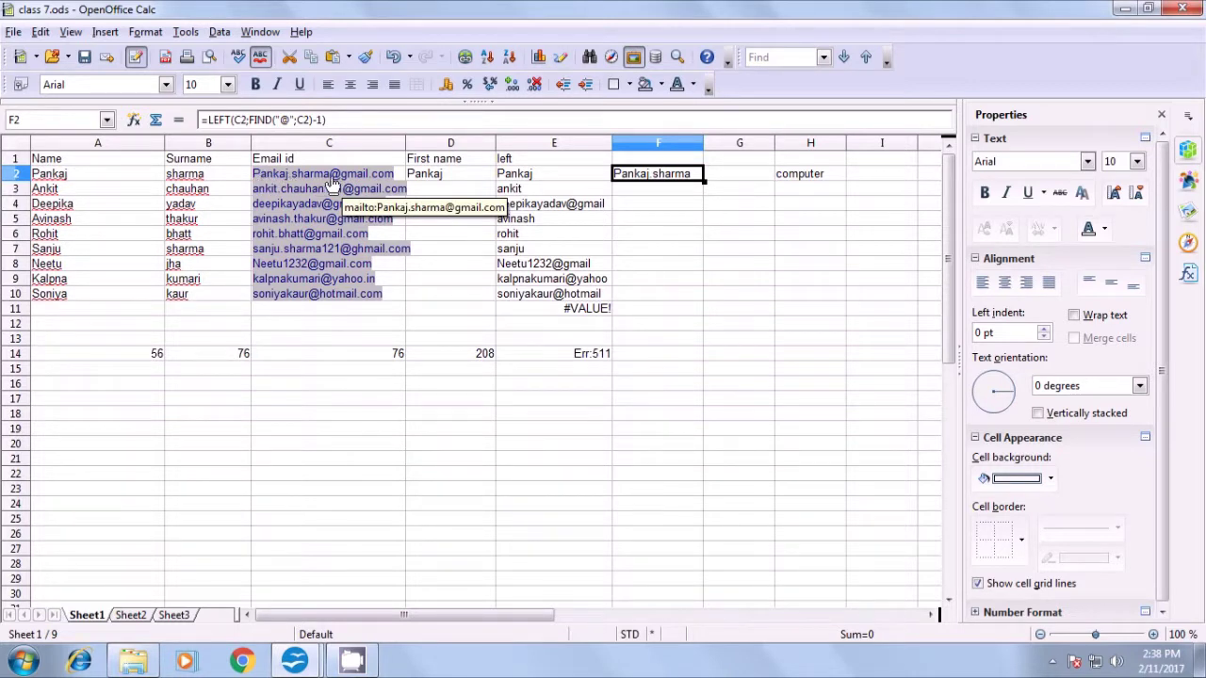
left_click(640, 196)
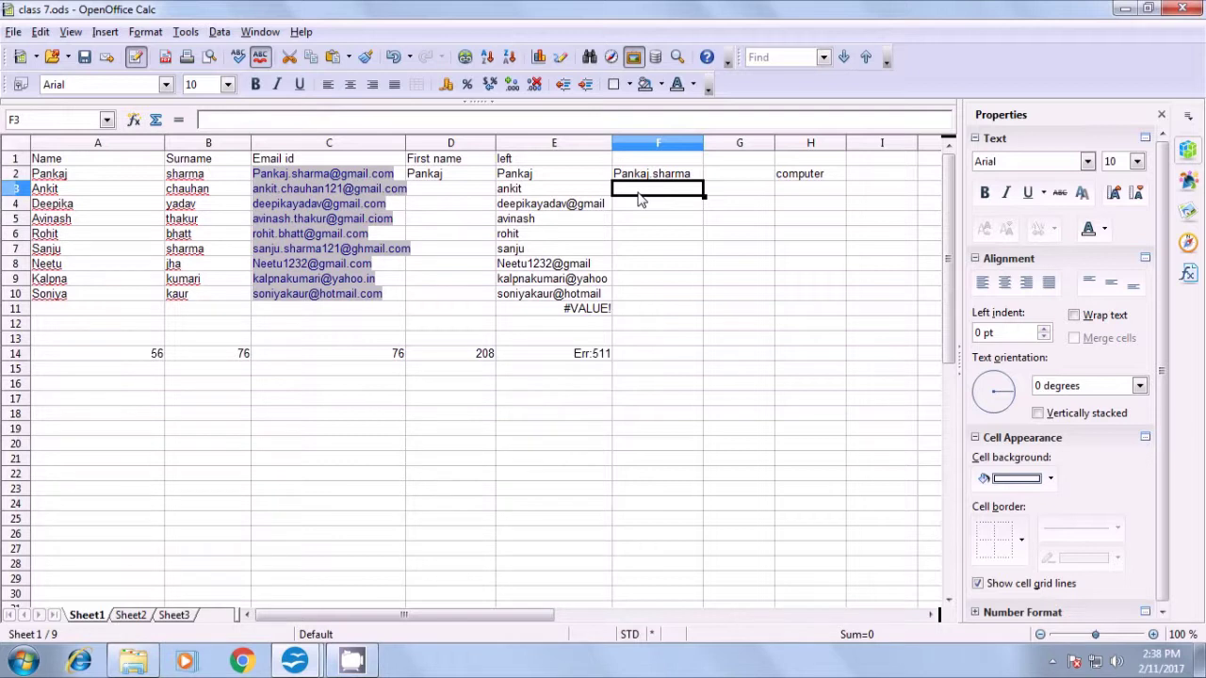
left_click(652, 179)
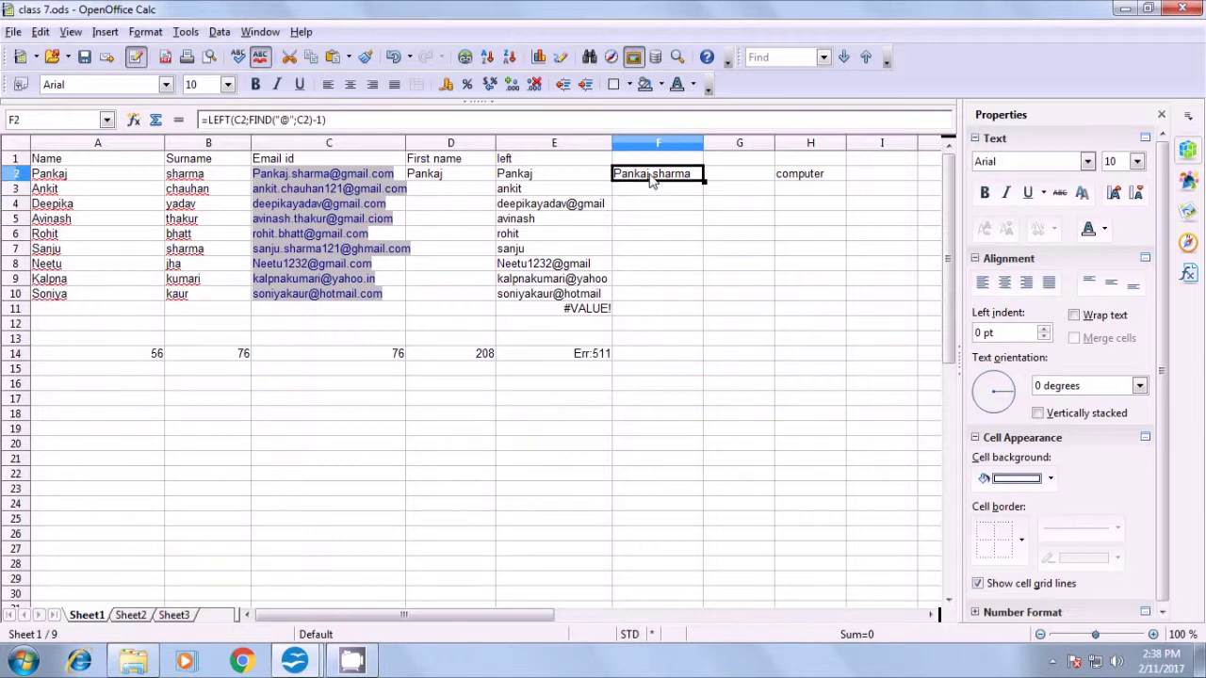
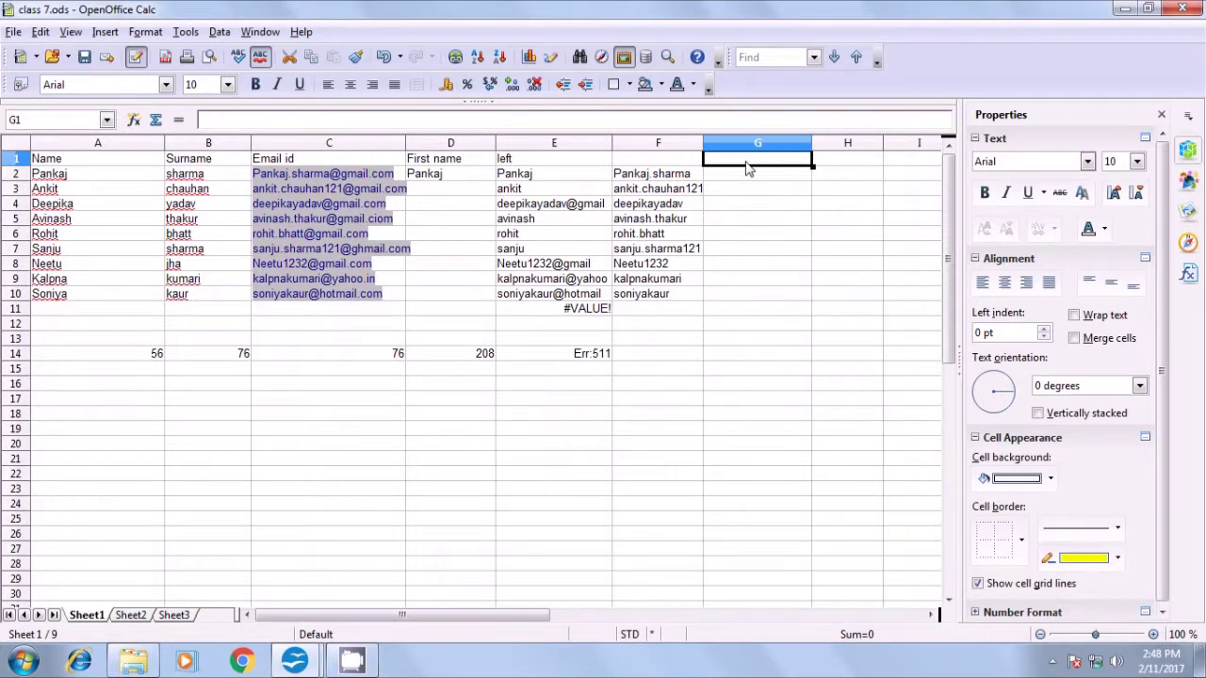
- Enter the heading 'Last name' in G1
type("Last")
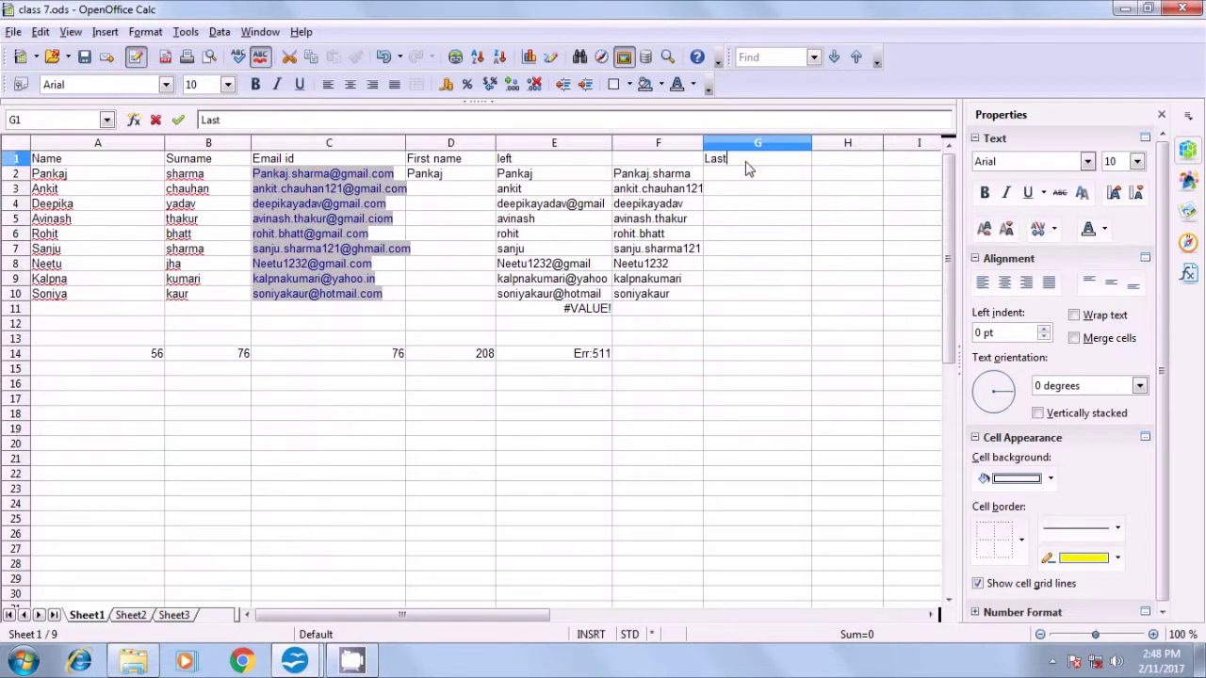
type(" nam")
key("BackSpace")
type("e")
left_click(758, 183)
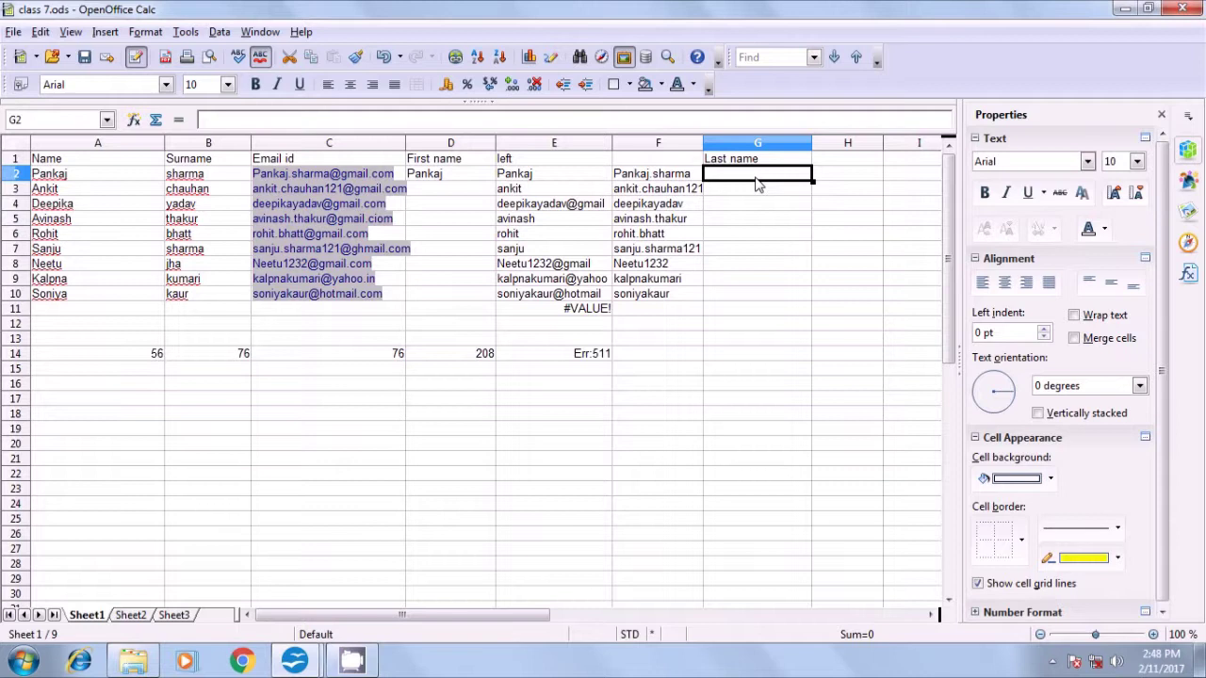
- Enter =RIGHT(C2;3) in G2 so it returns the last three characters, com
type("=")
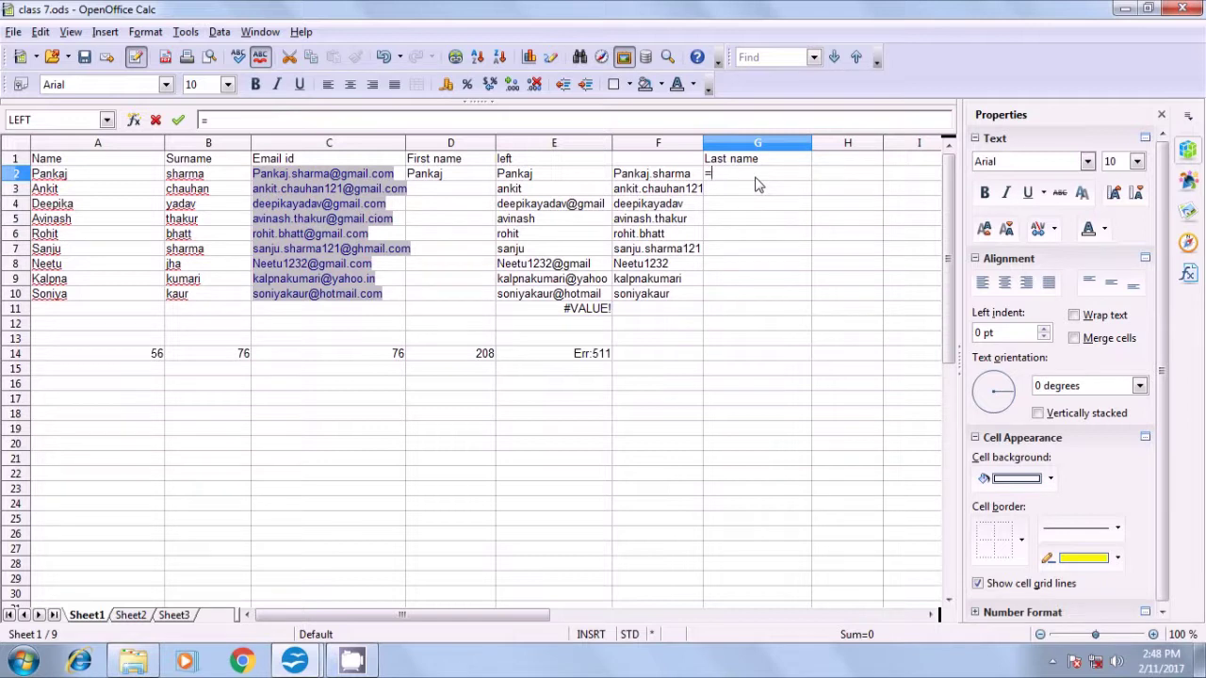
type("right(")
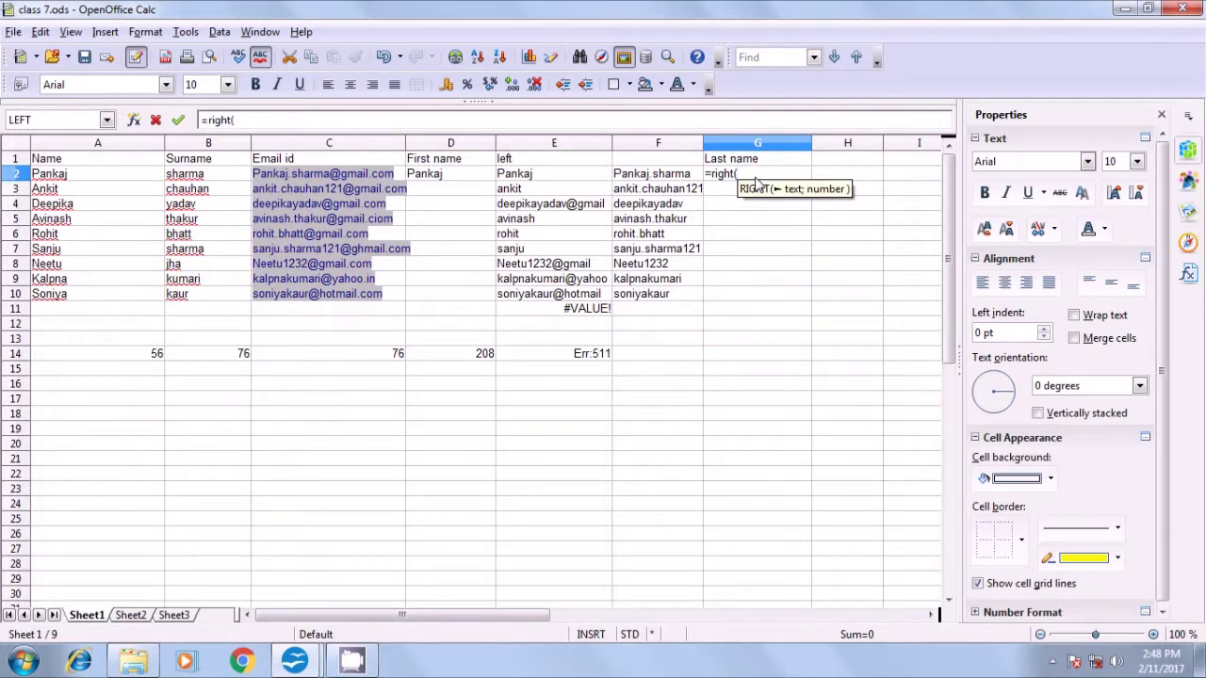
left_click(401, 175)
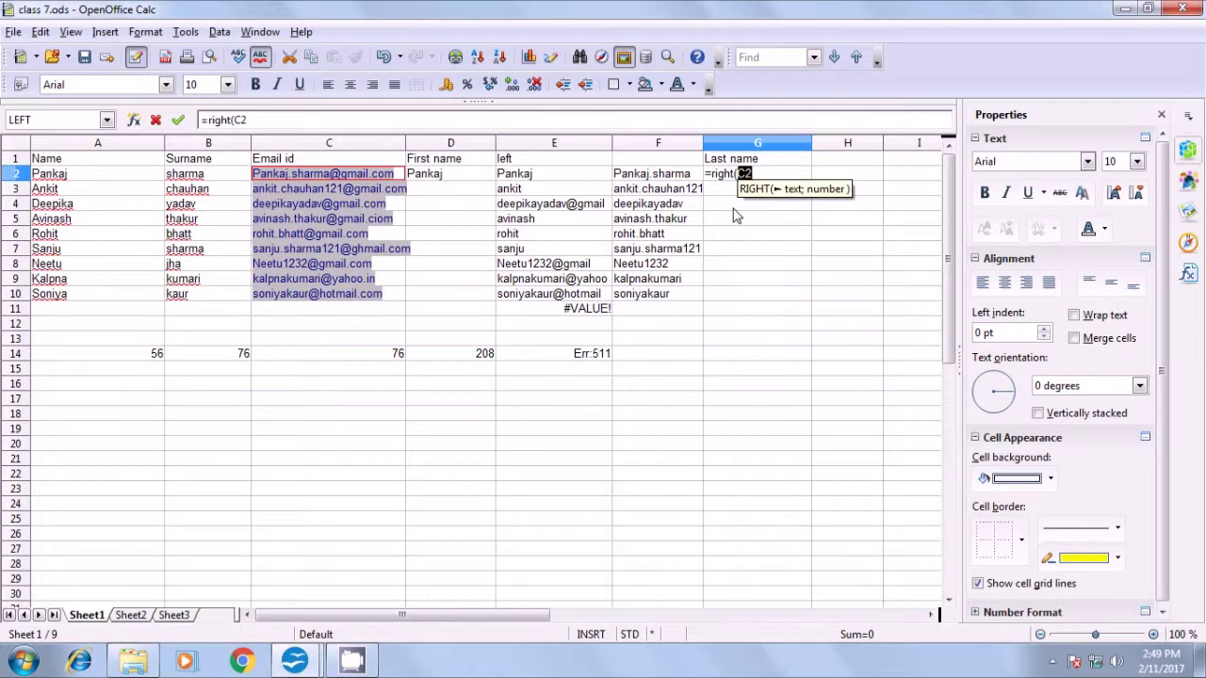
type(";")
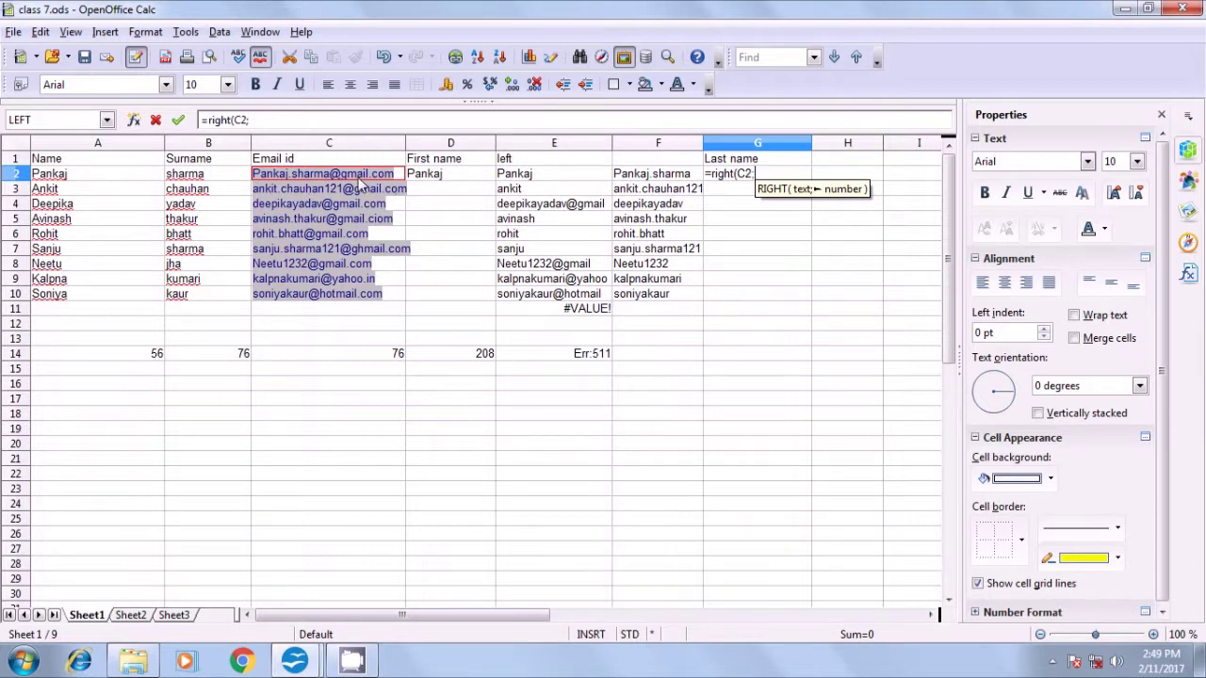
type("3")
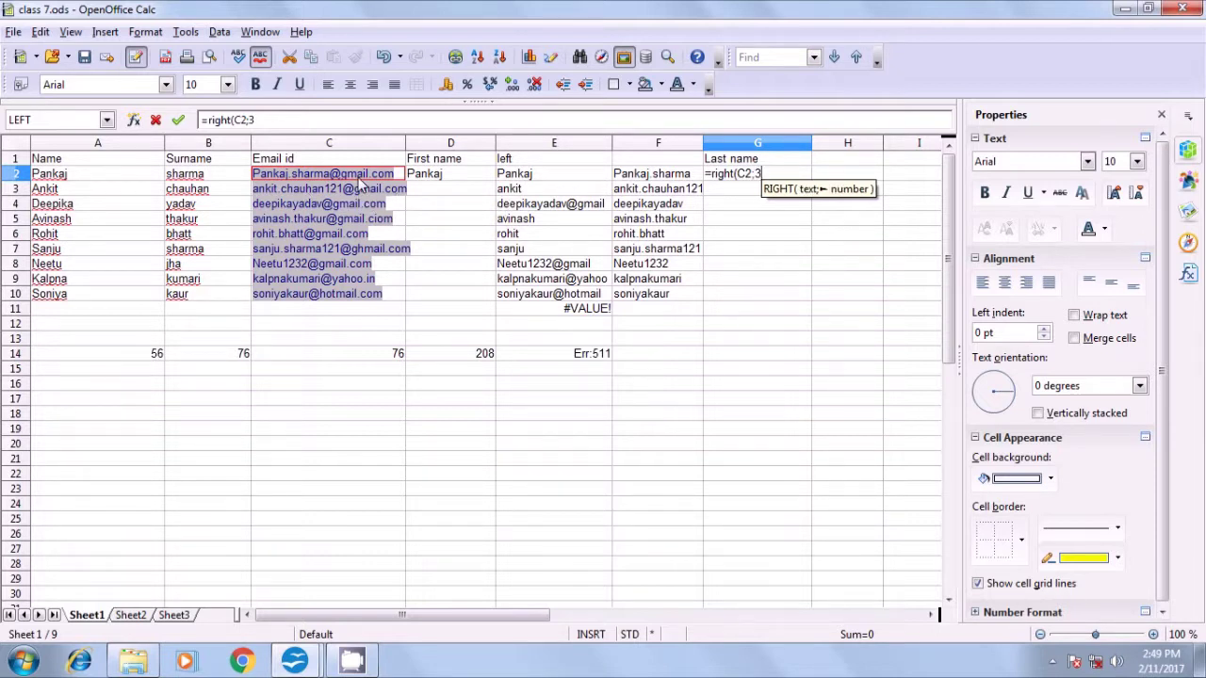
type(")")
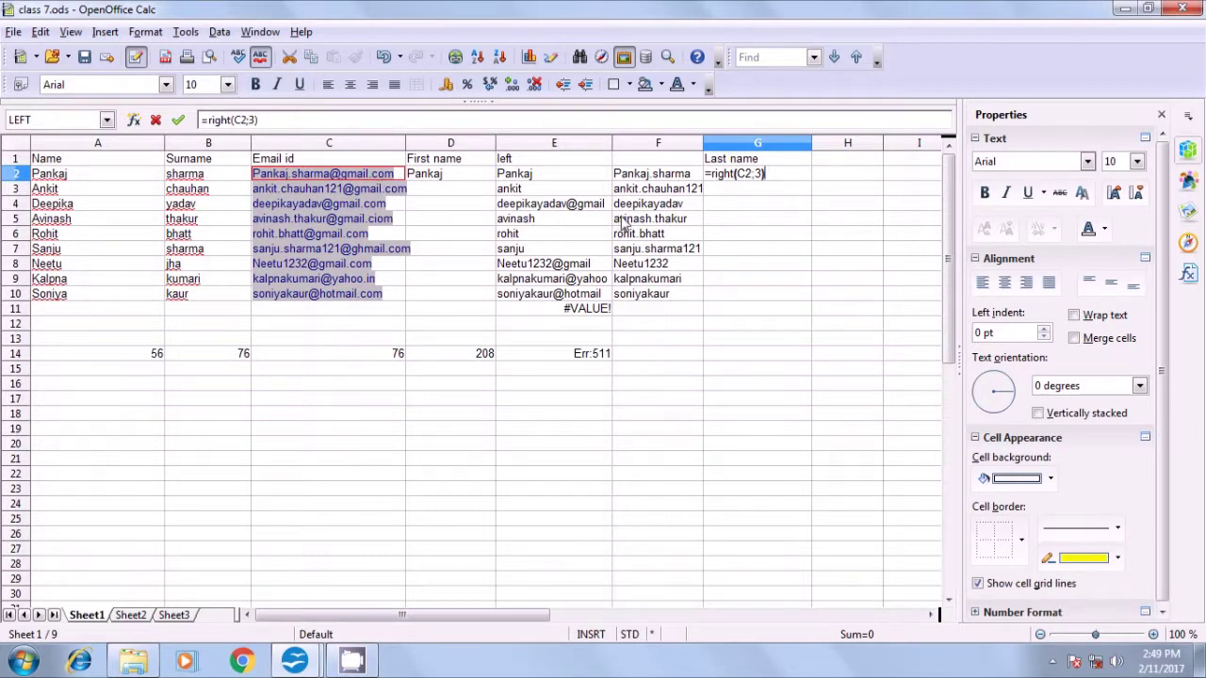
key("Return")
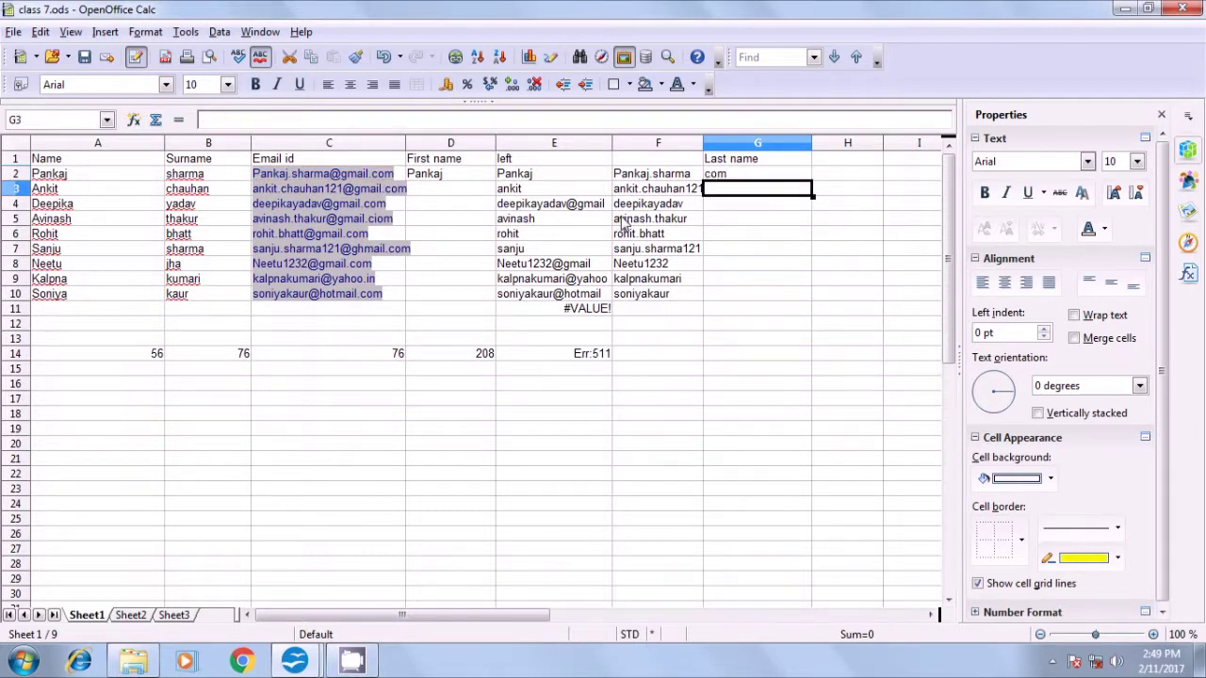
- Fill G2's RIGHT formula down to G10 and check the wrong endings like iom and .in
left_click(734, 175)
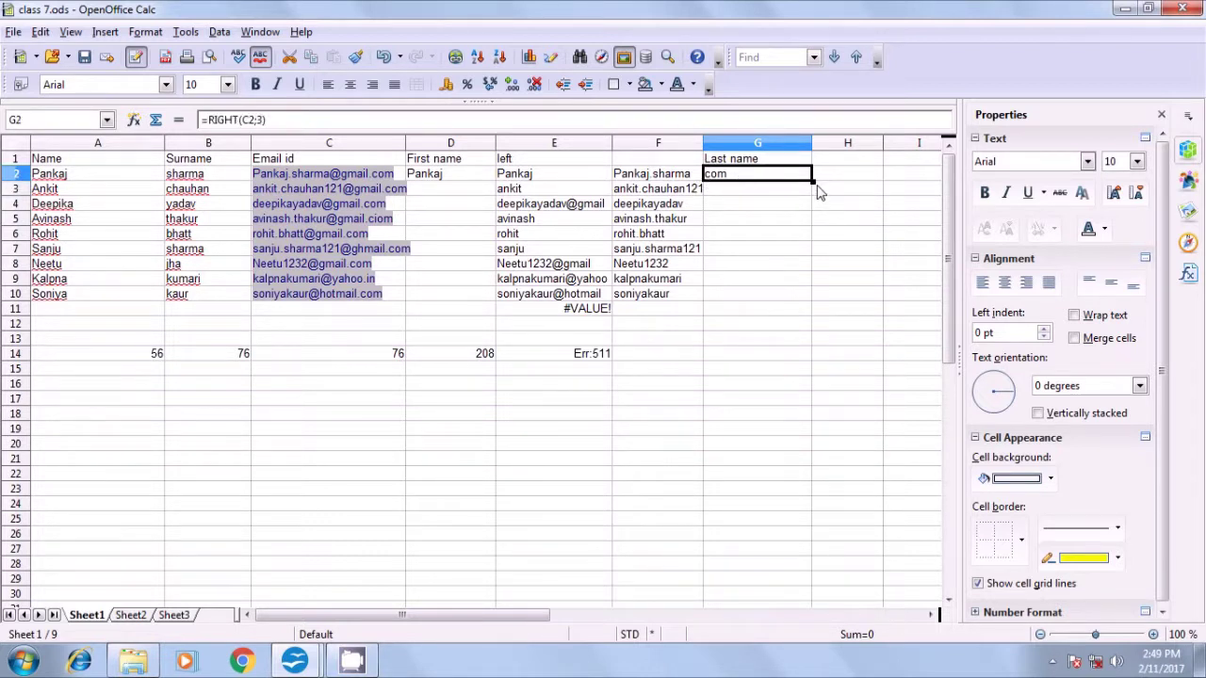
left_click_drag(812, 180, 810, 299)
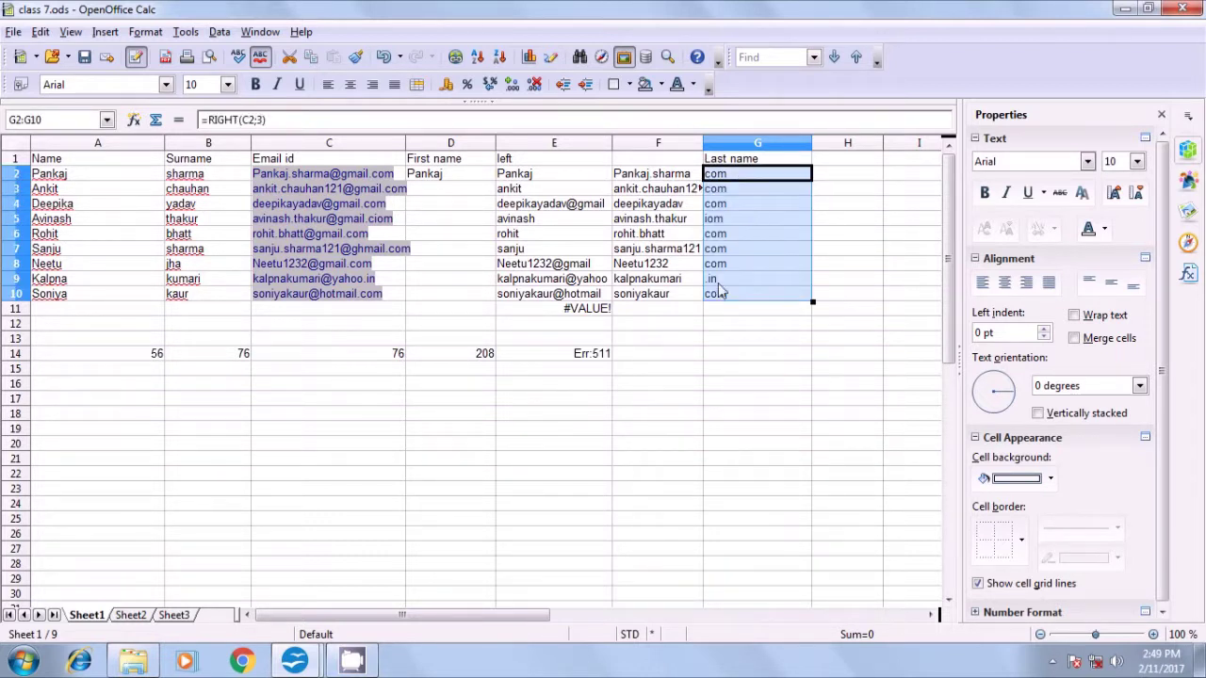
left_click(718, 316)
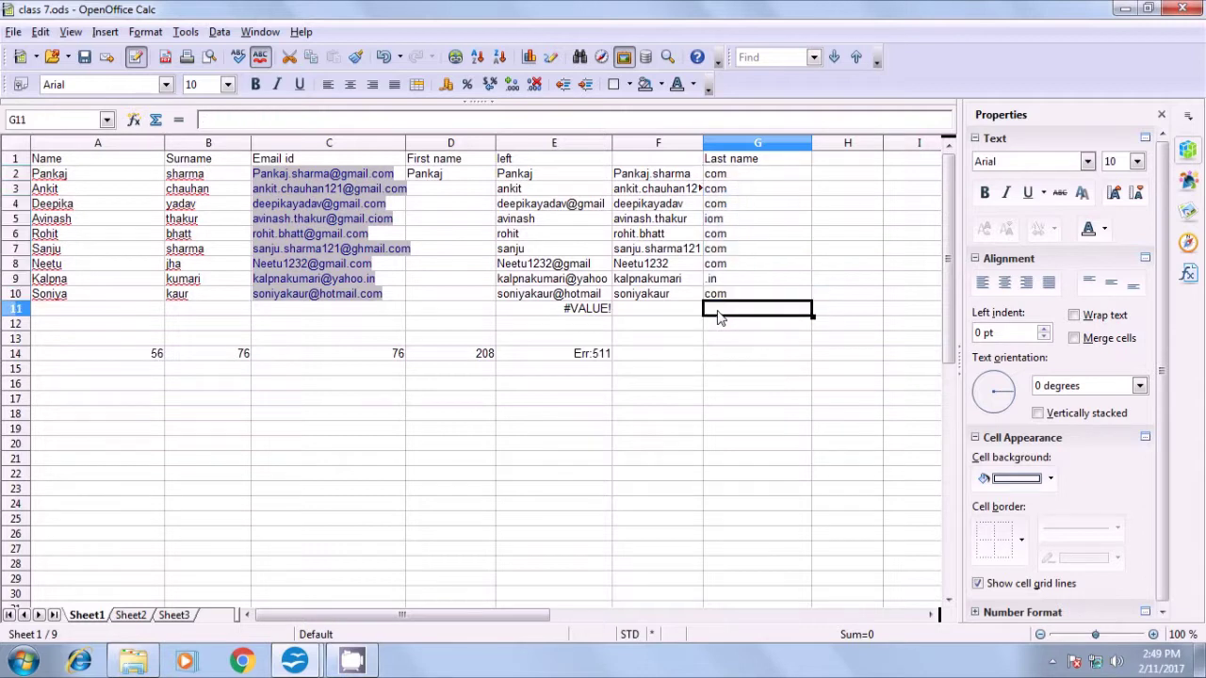
left_click(718, 204)
left_click(719, 220)
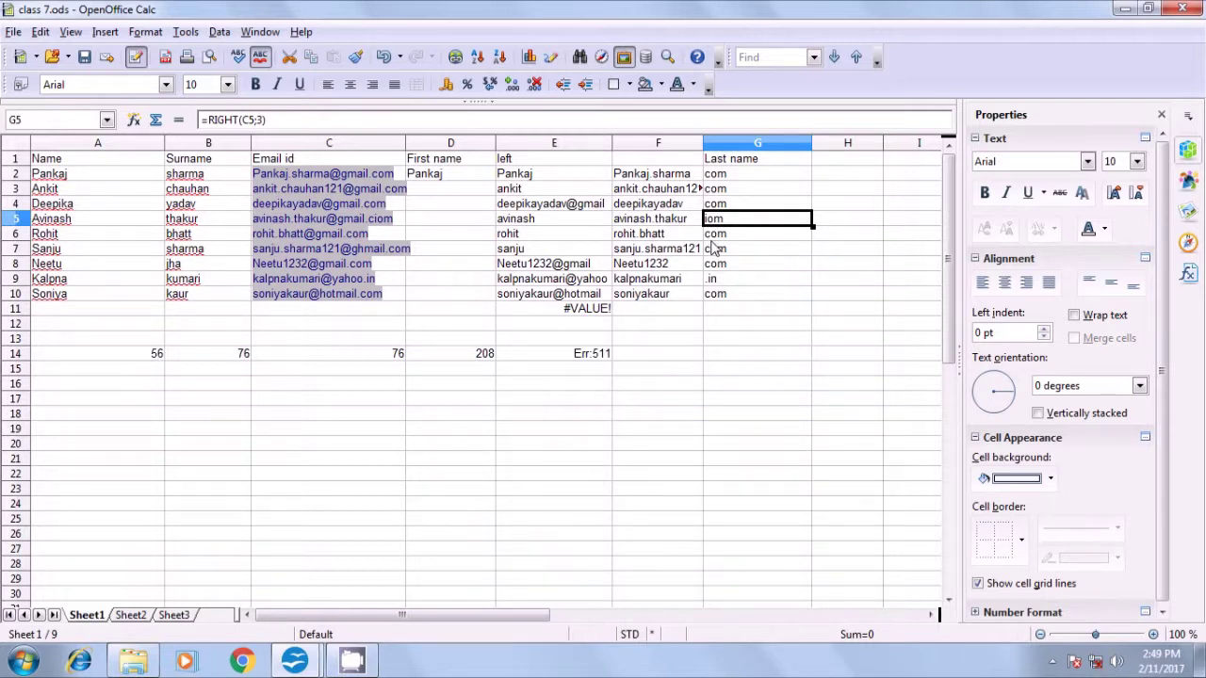
left_click(718, 251)
left_click(725, 281)
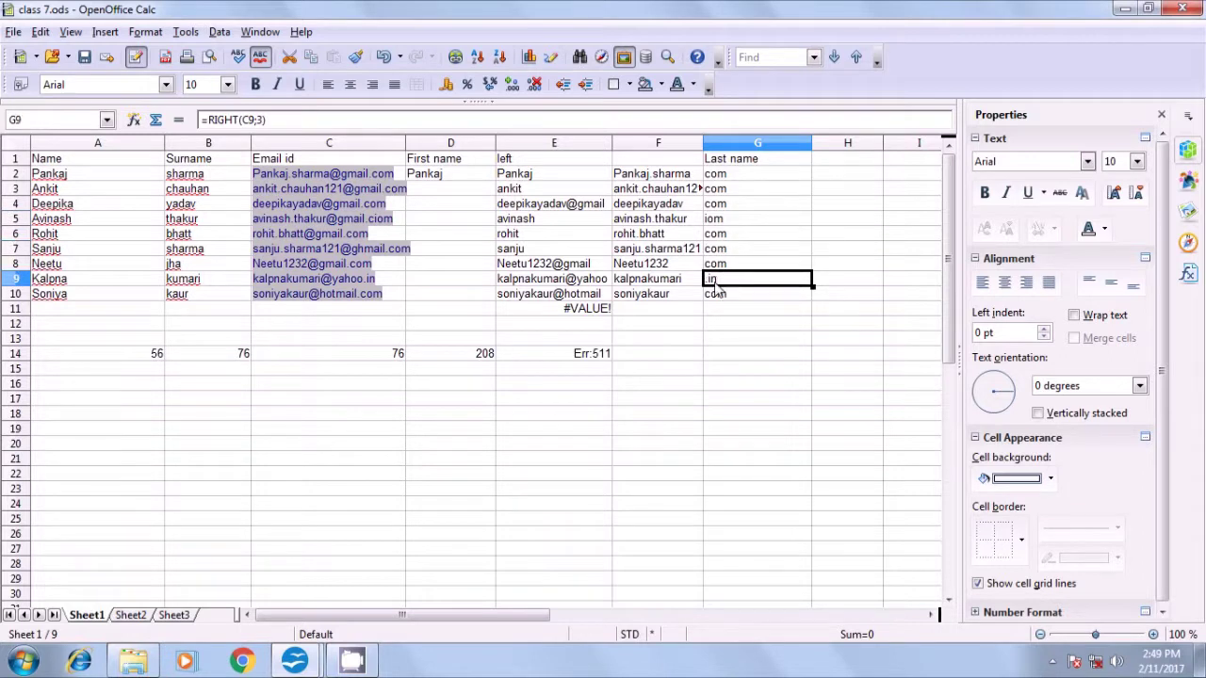
left_click(714, 294)
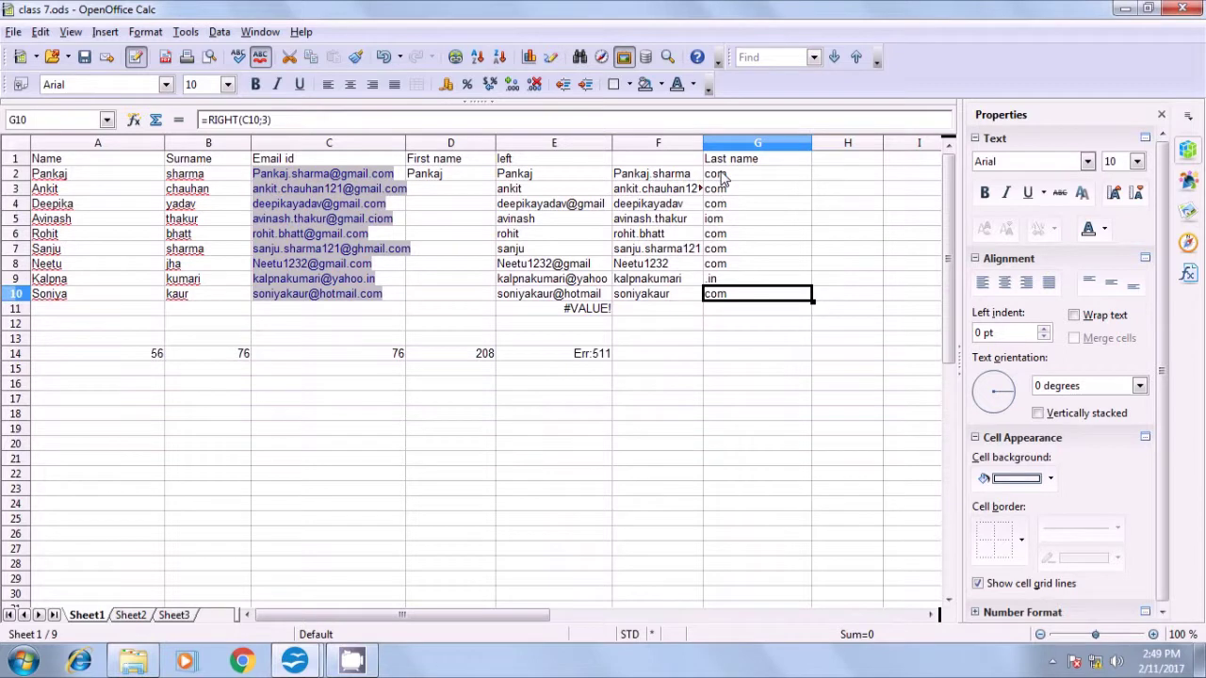
- Clear the results from G2:G10 and return to G2
left_click_drag(723, 177, 738, 300)
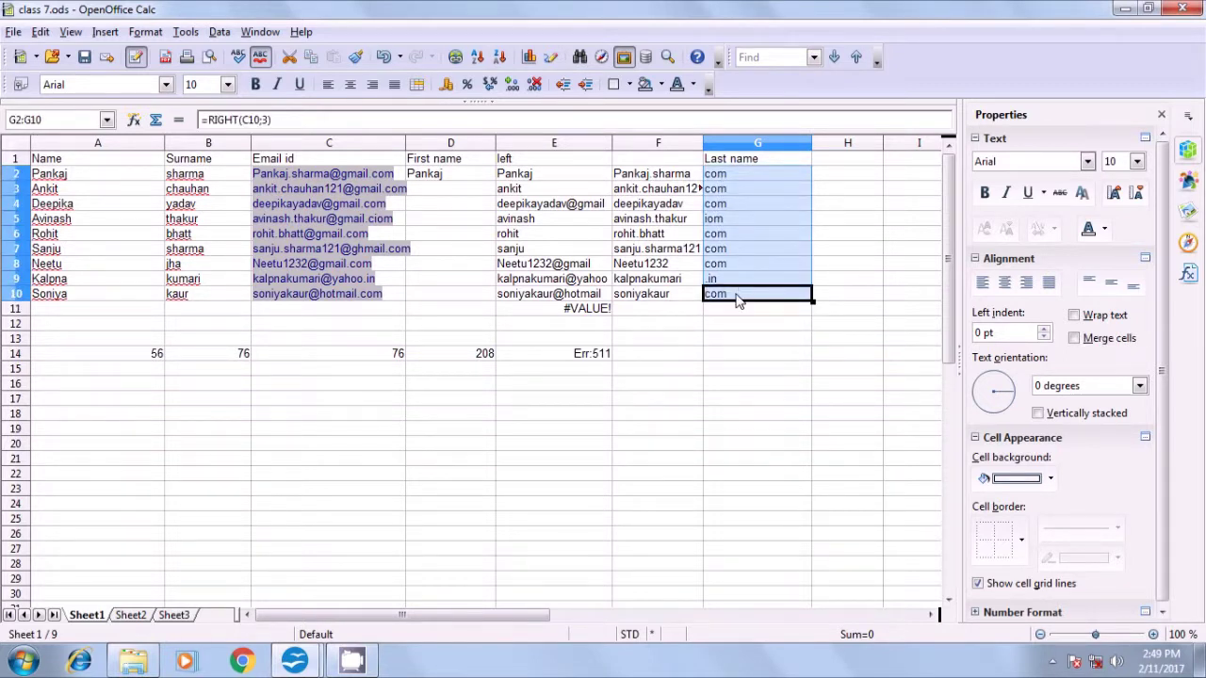
key("Delete")
left_click(713, 355)
left_click(737, 175)
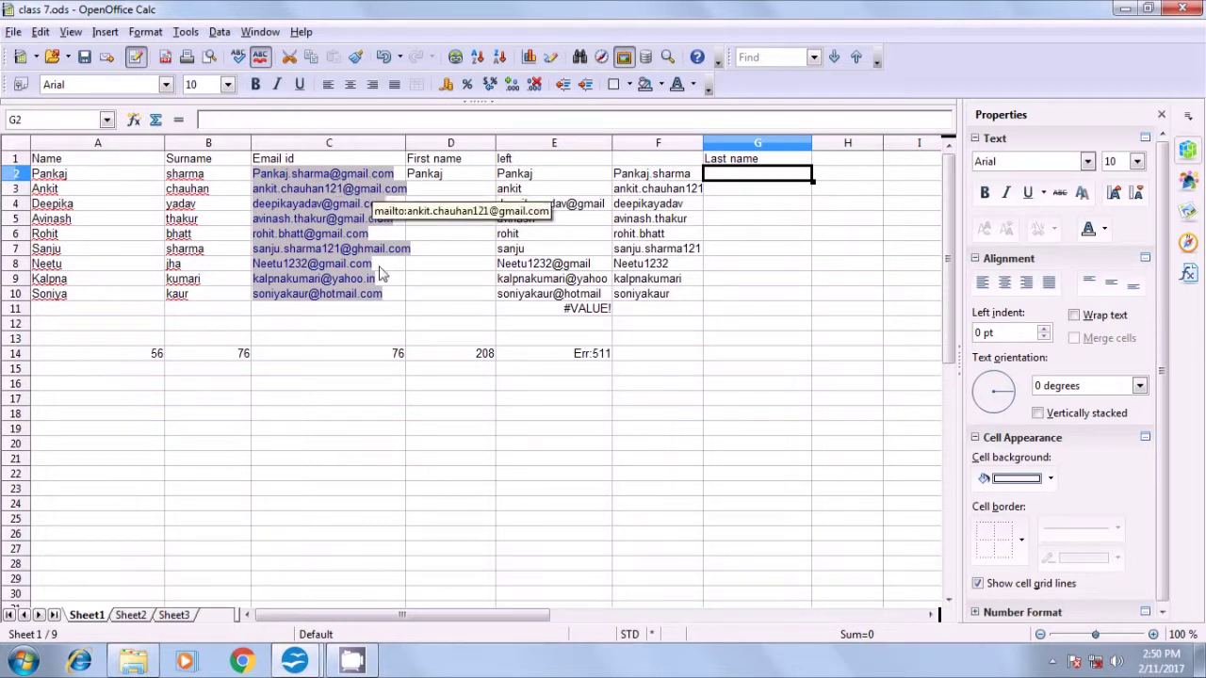
- In G2, start =RIGHT(C2;LEN(C2)-FIND( using the length of C2's email
type("=")
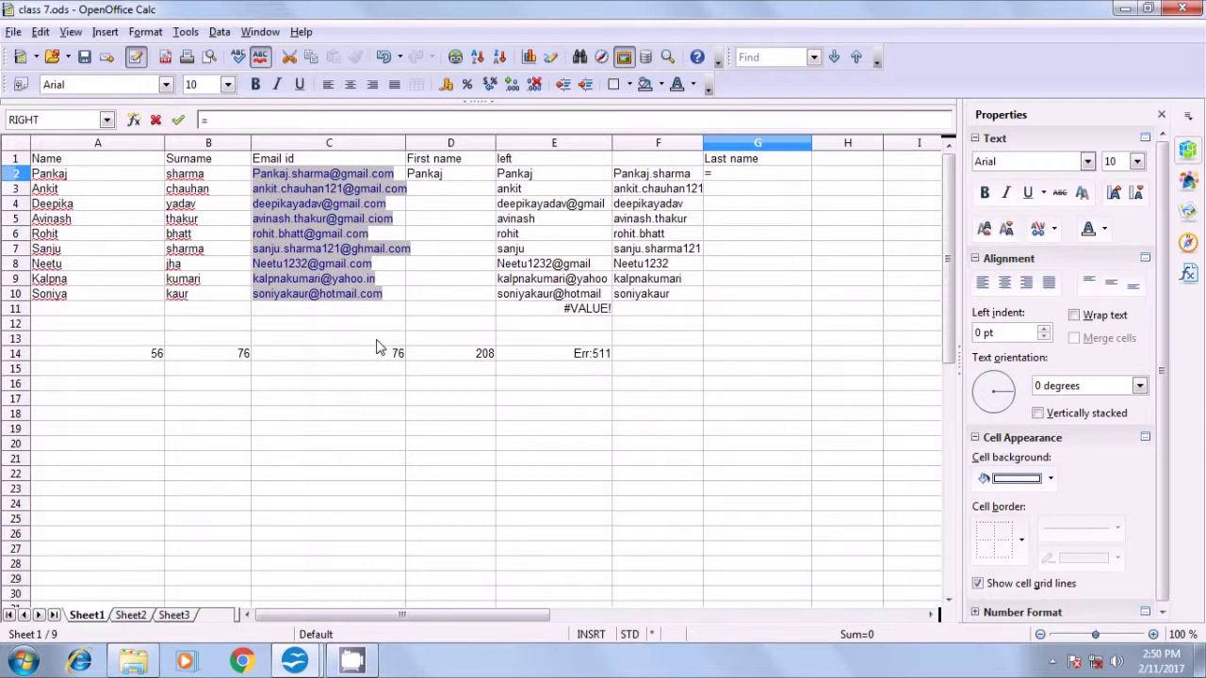
type("right")
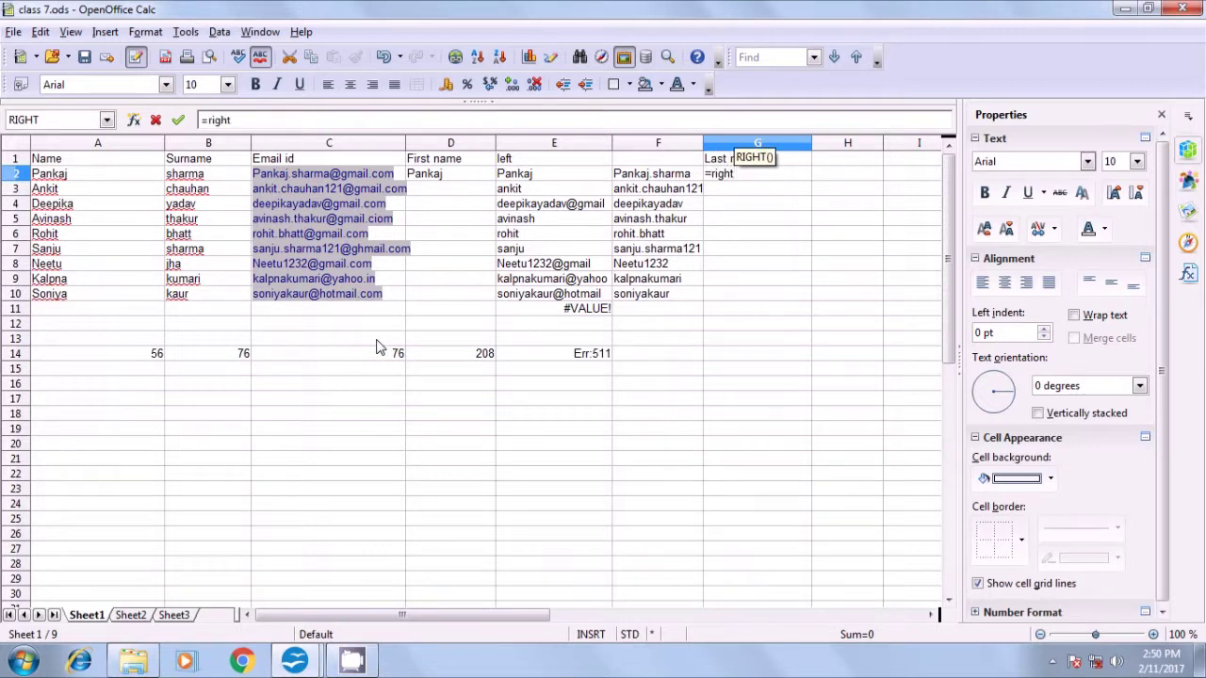
type("(")
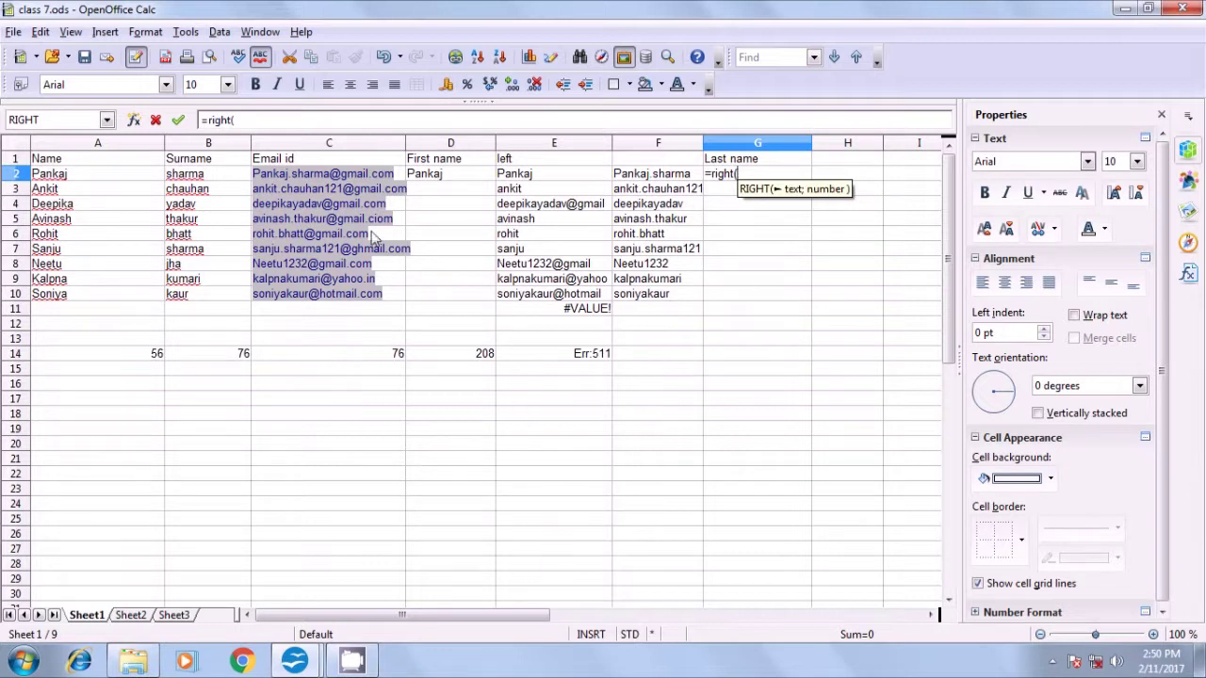
left_click(400, 184)
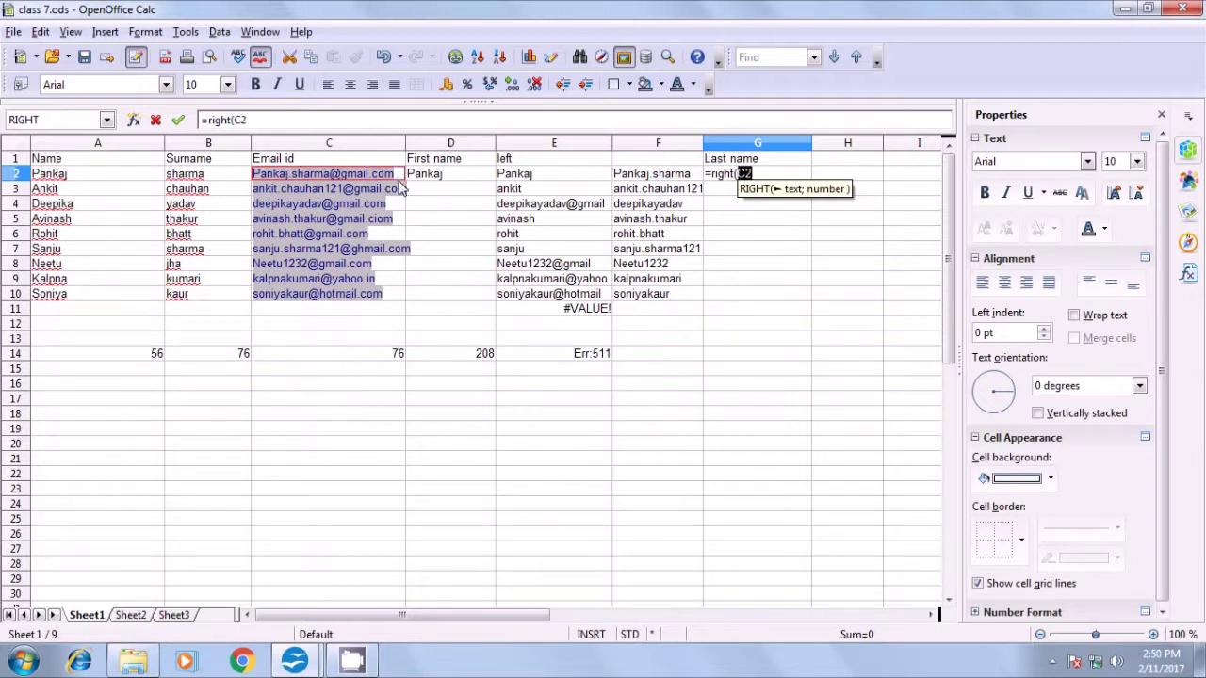
type(";")
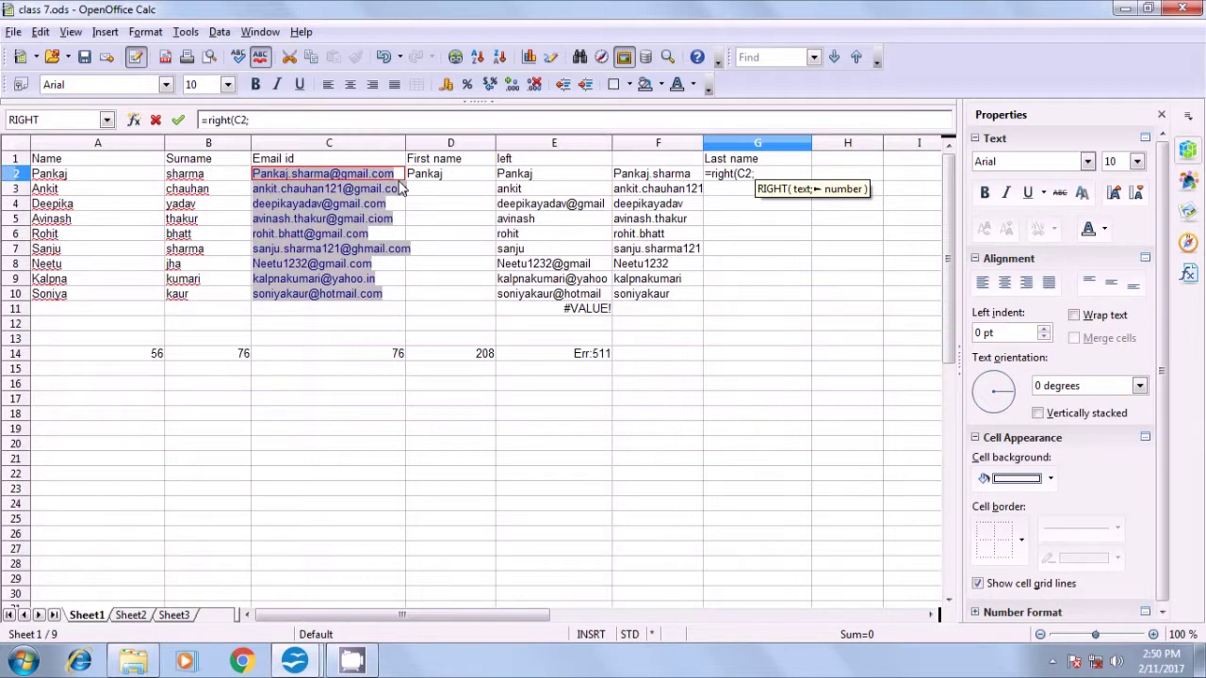
type("len")
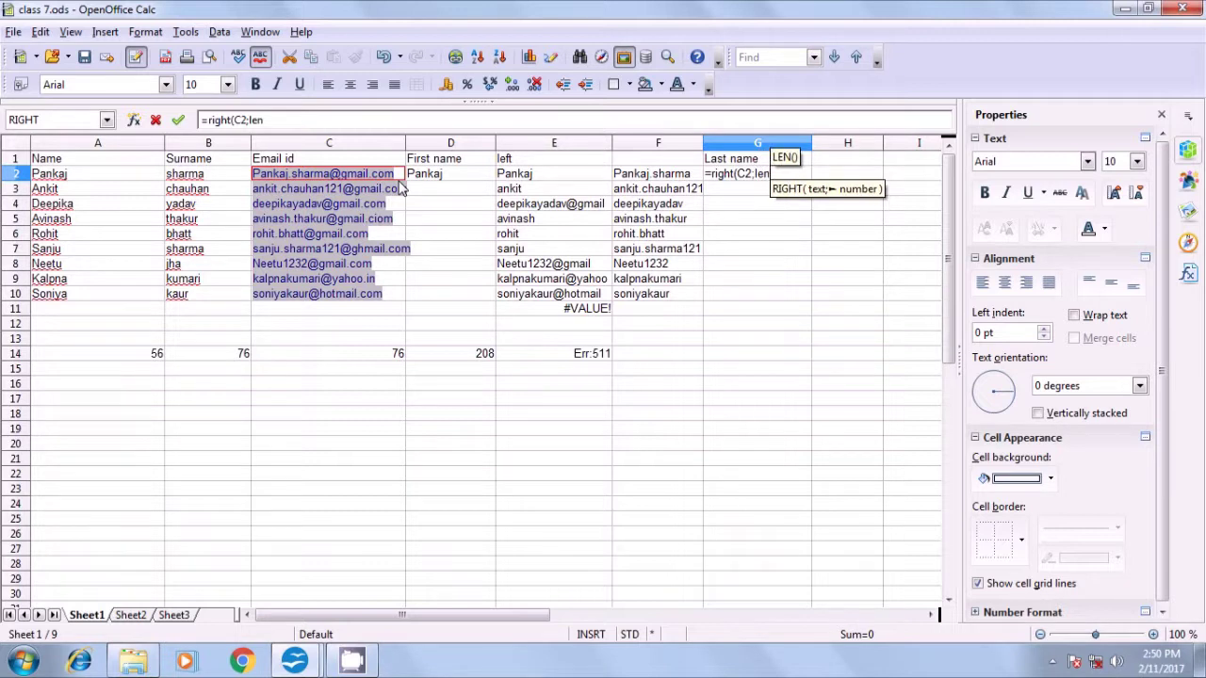
type("(")
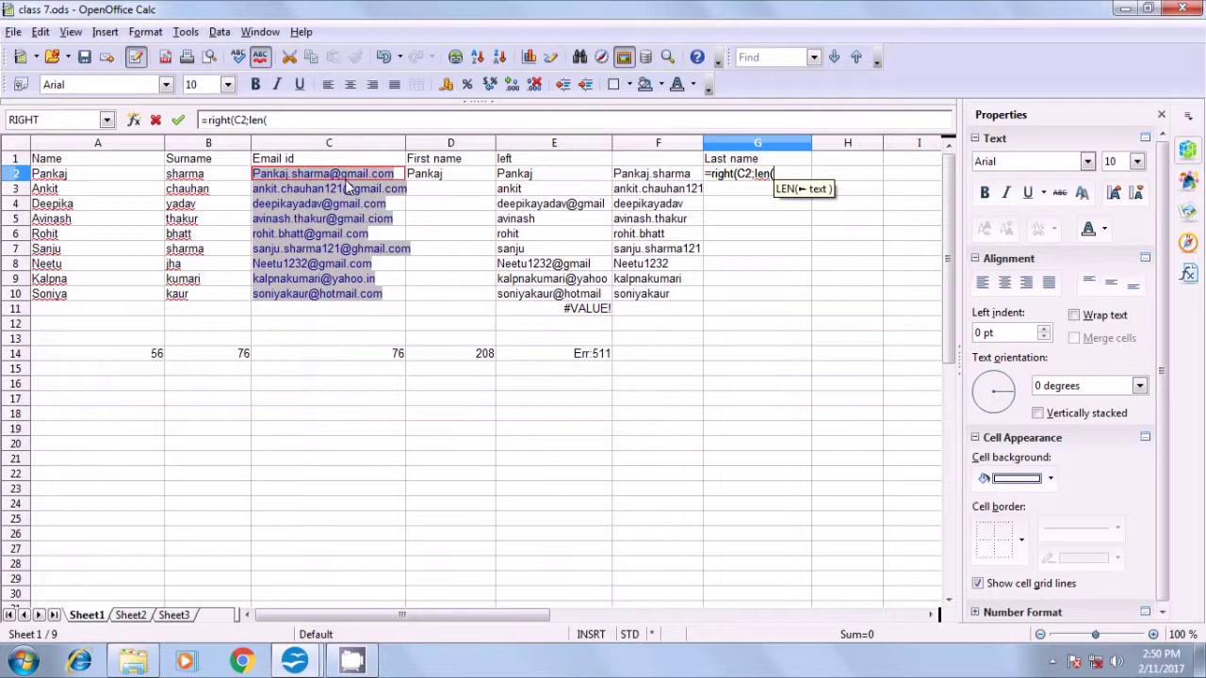
left_click(399, 177)
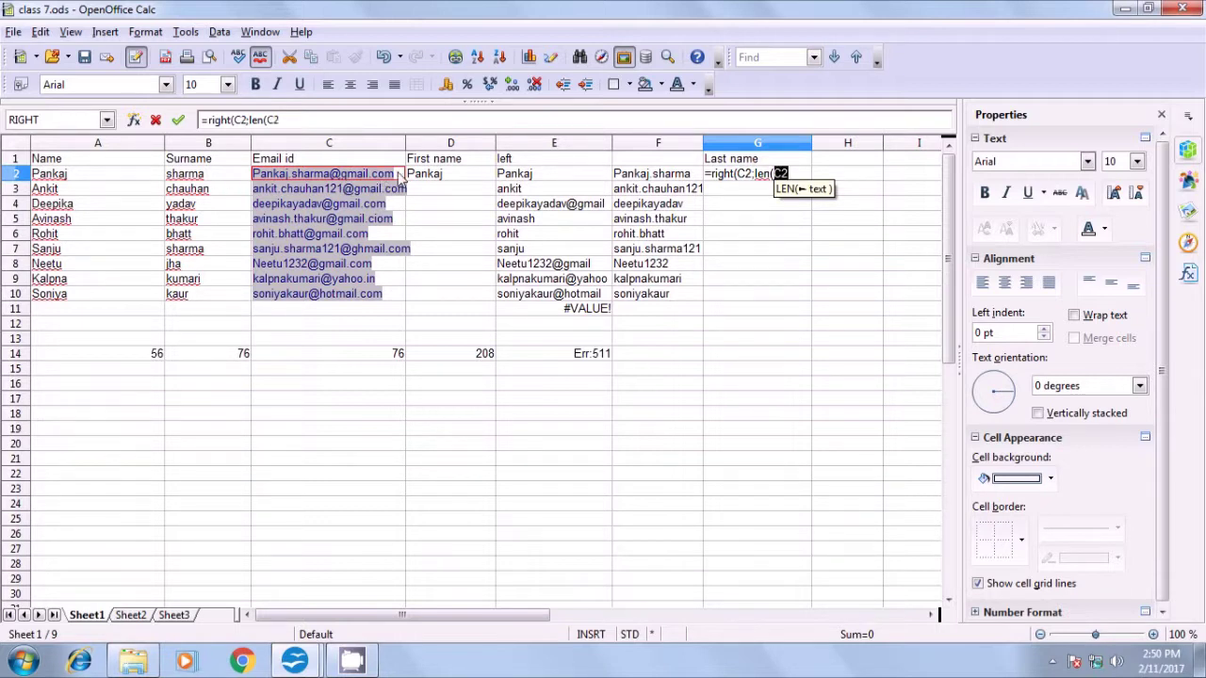
type(")")
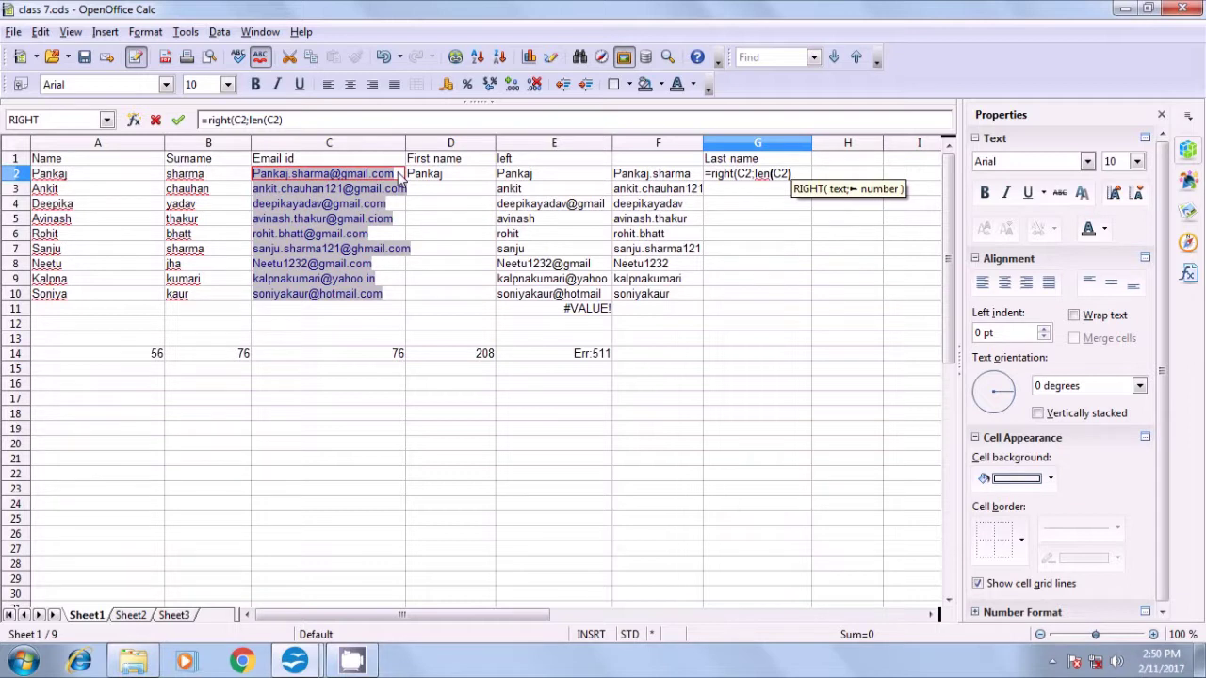
type("-")
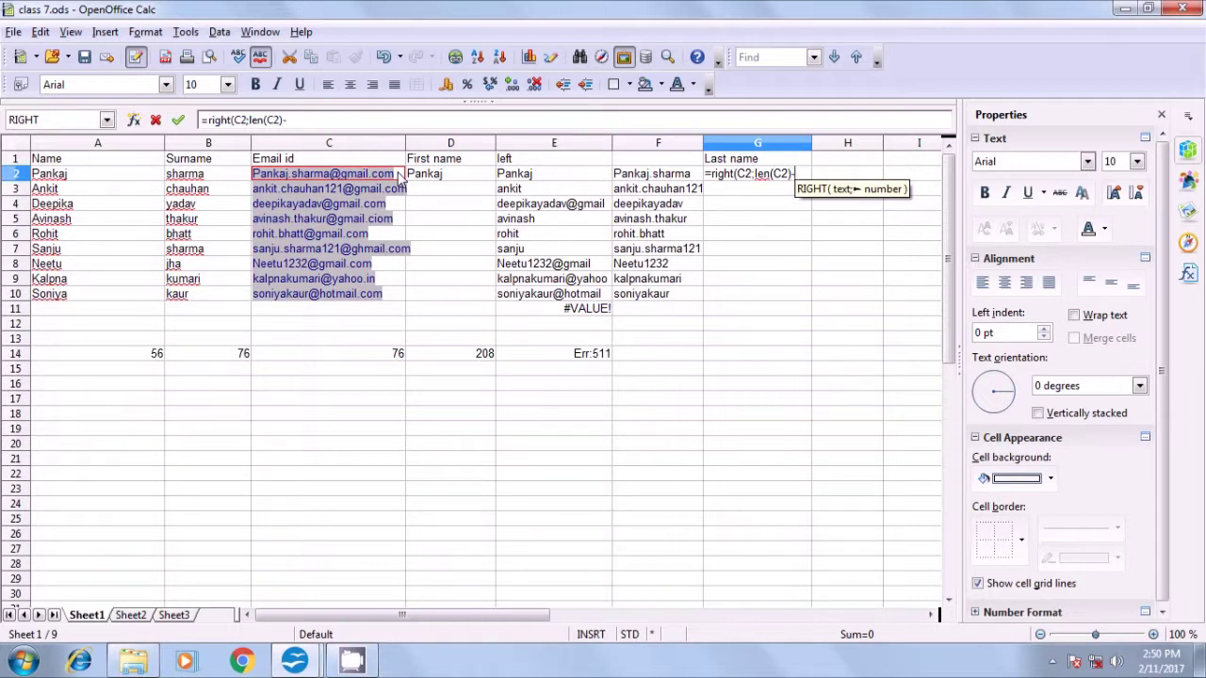
type("finf")
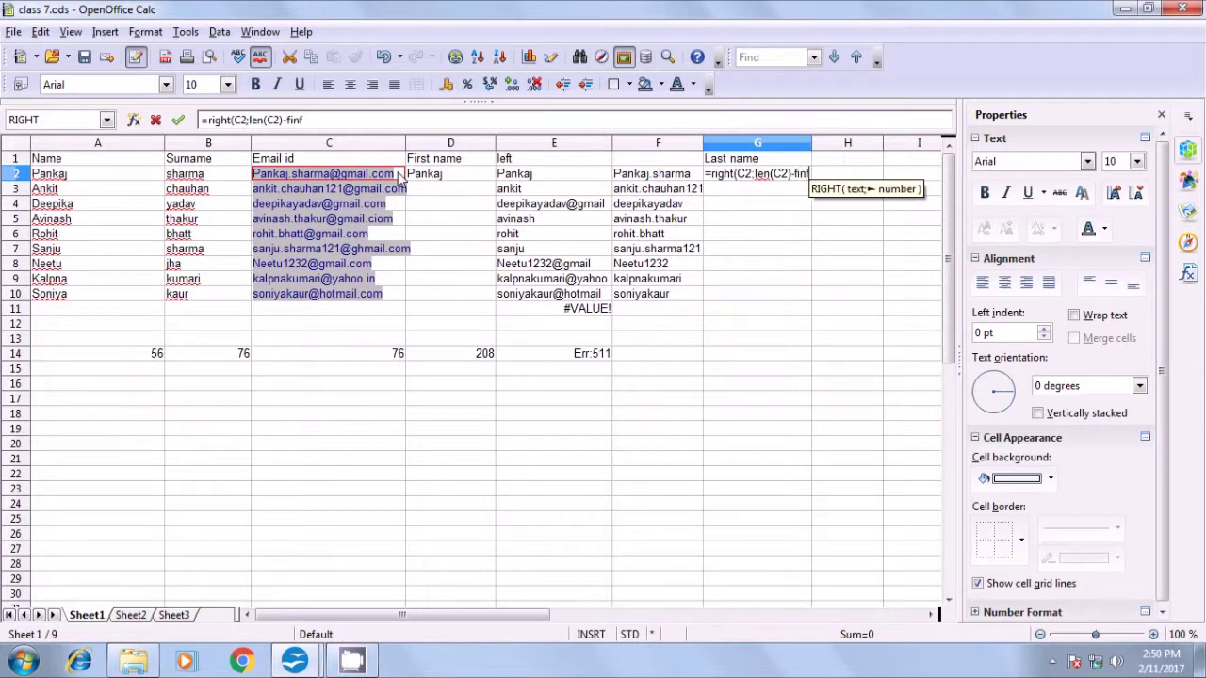
key("BackSpace")
type("d(")
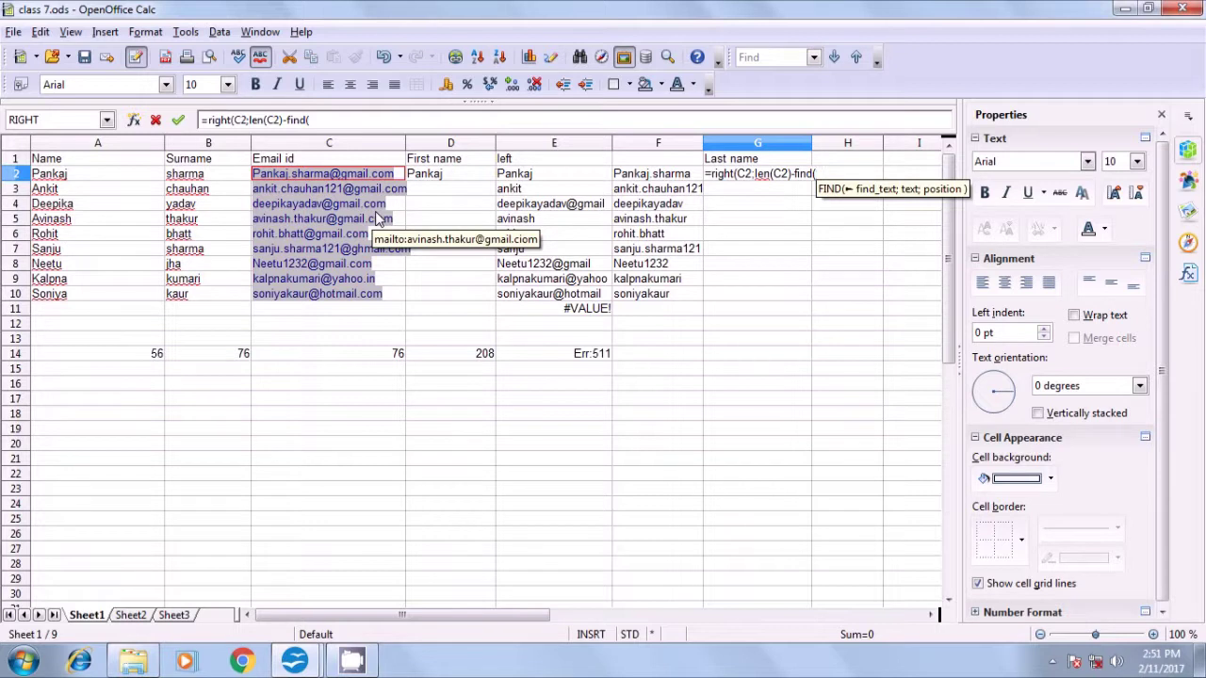
- Complete the formula with FIND(".";C2;FIND("@";C2))) and enter it, returning com
type("\"")
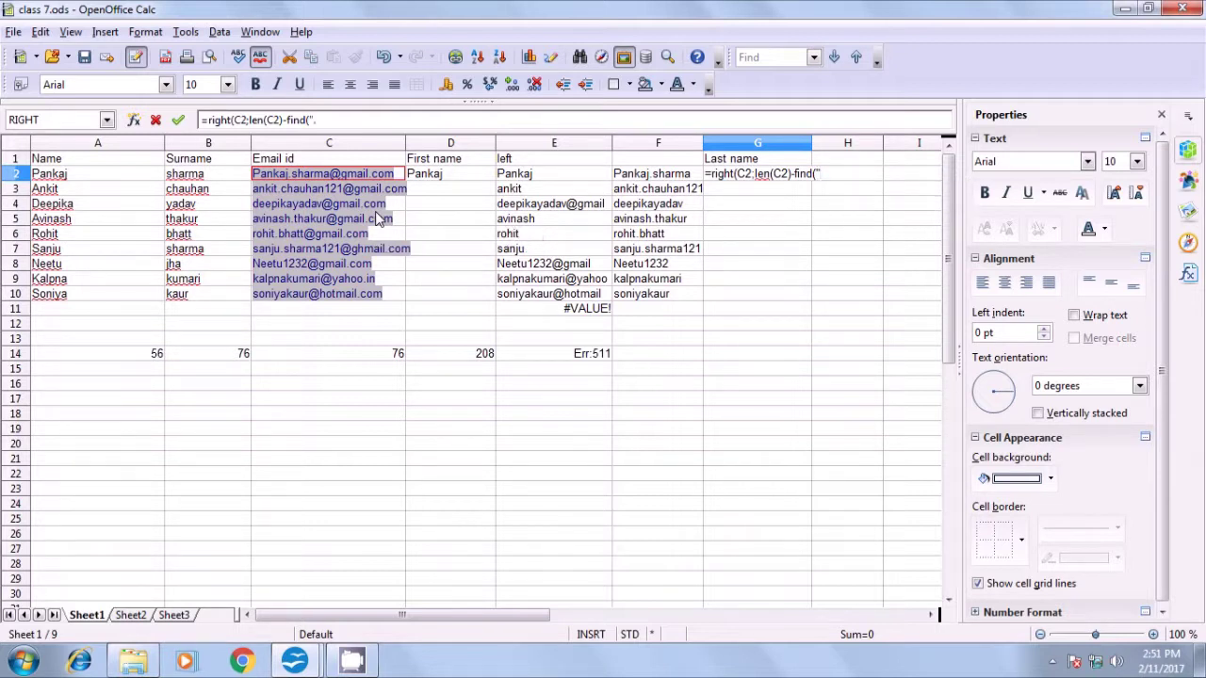
type(".\"")
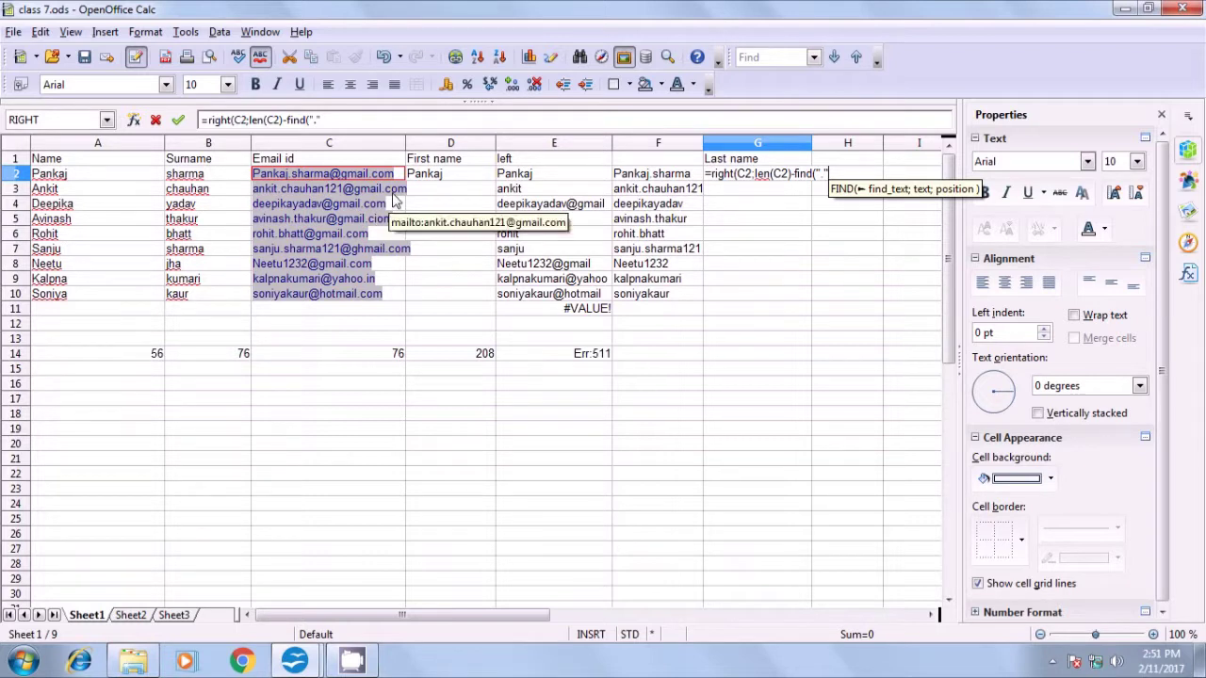
type(";")
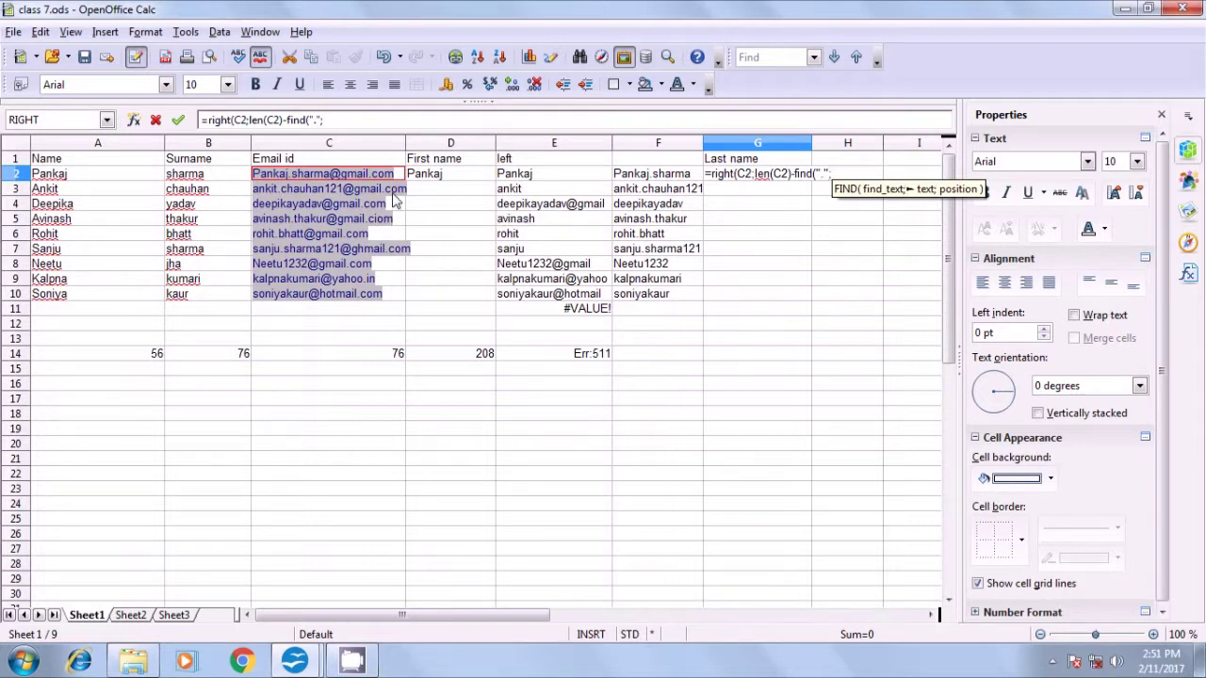
left_click(399, 176)
type(";find")
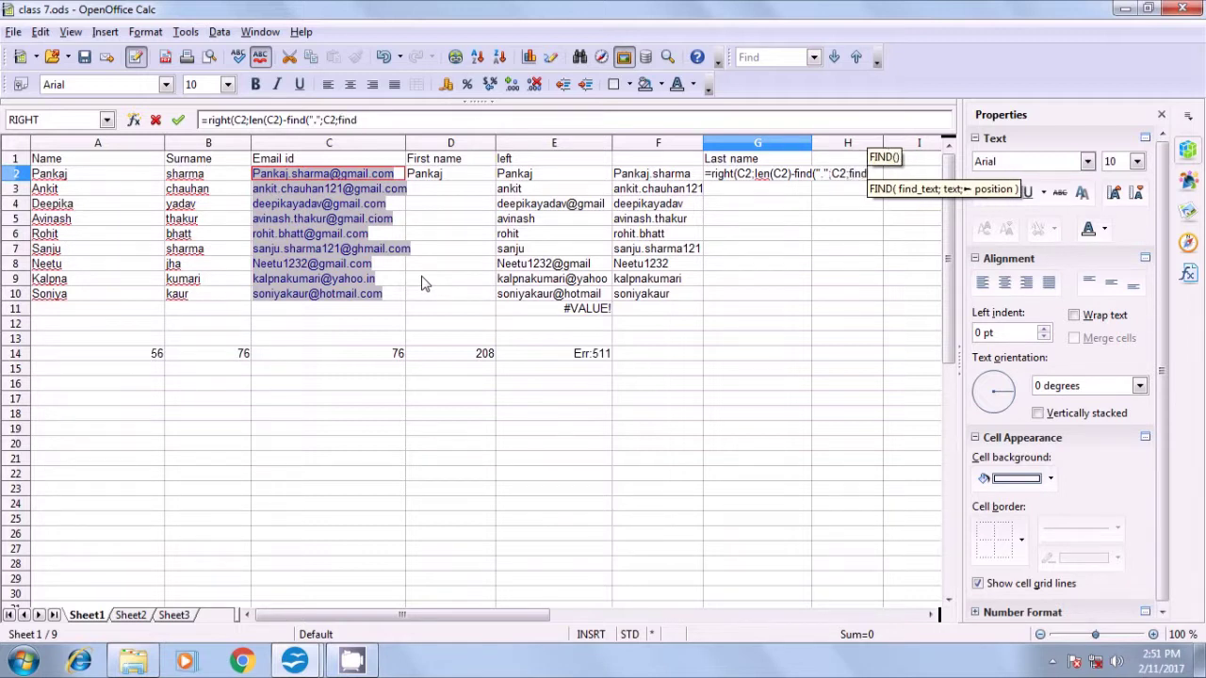
type("(")
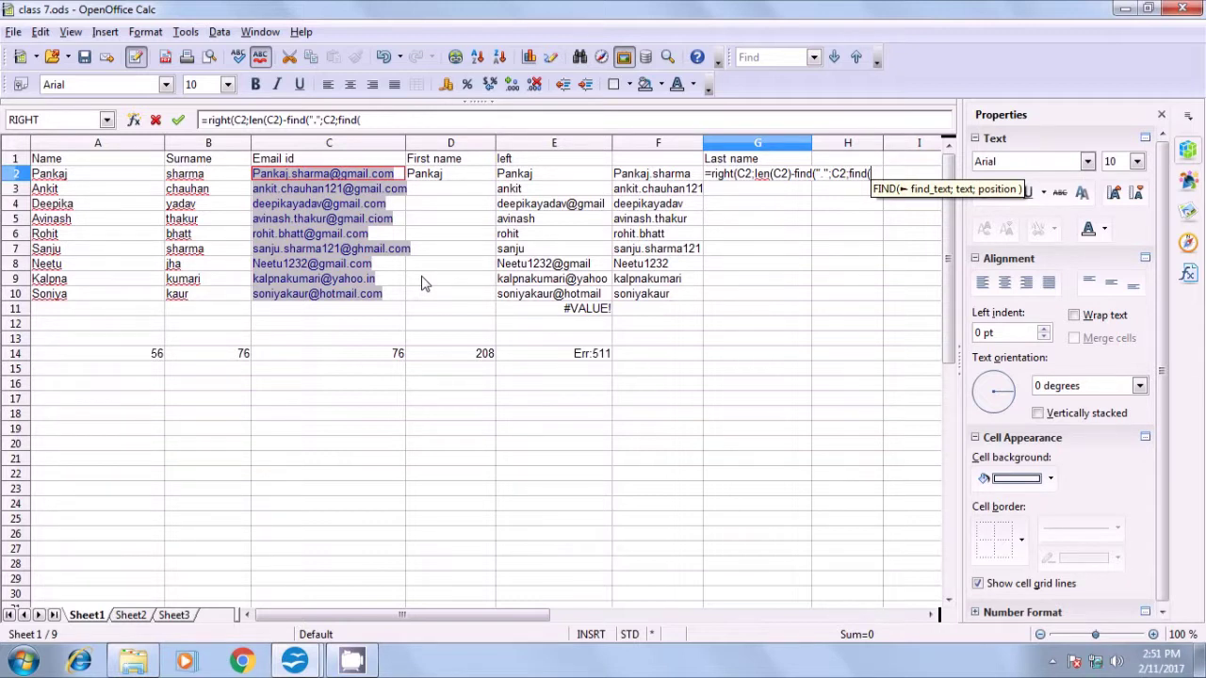
type("\"")
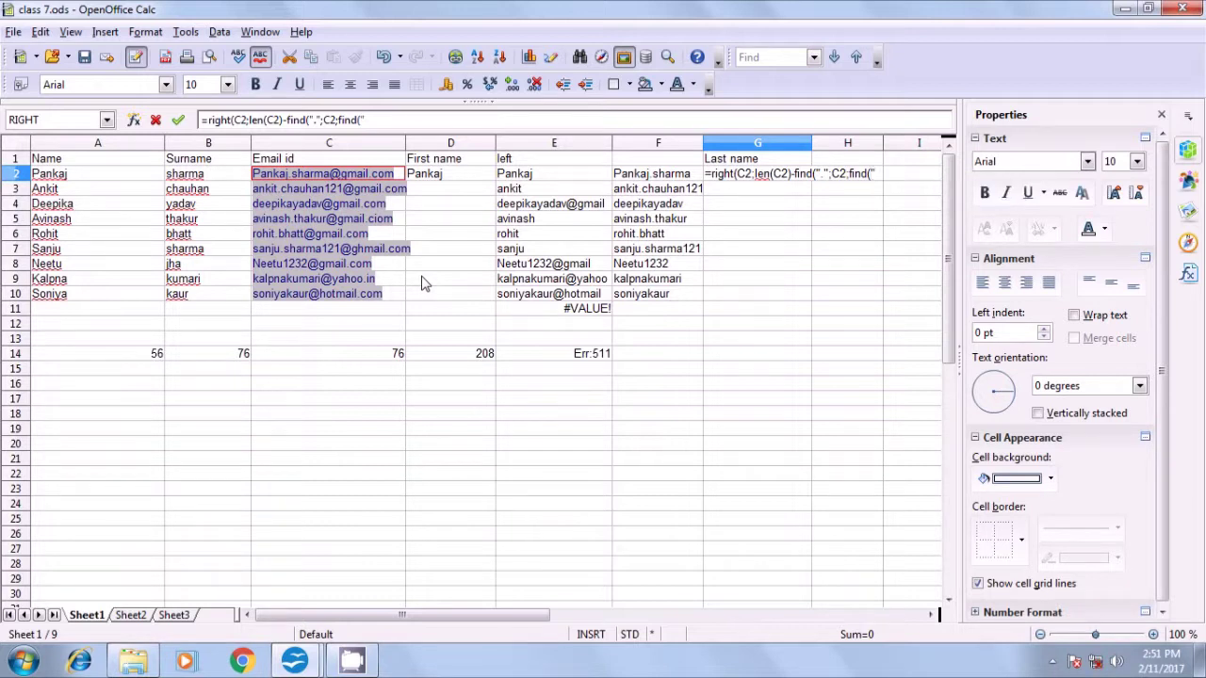
type("@\"")
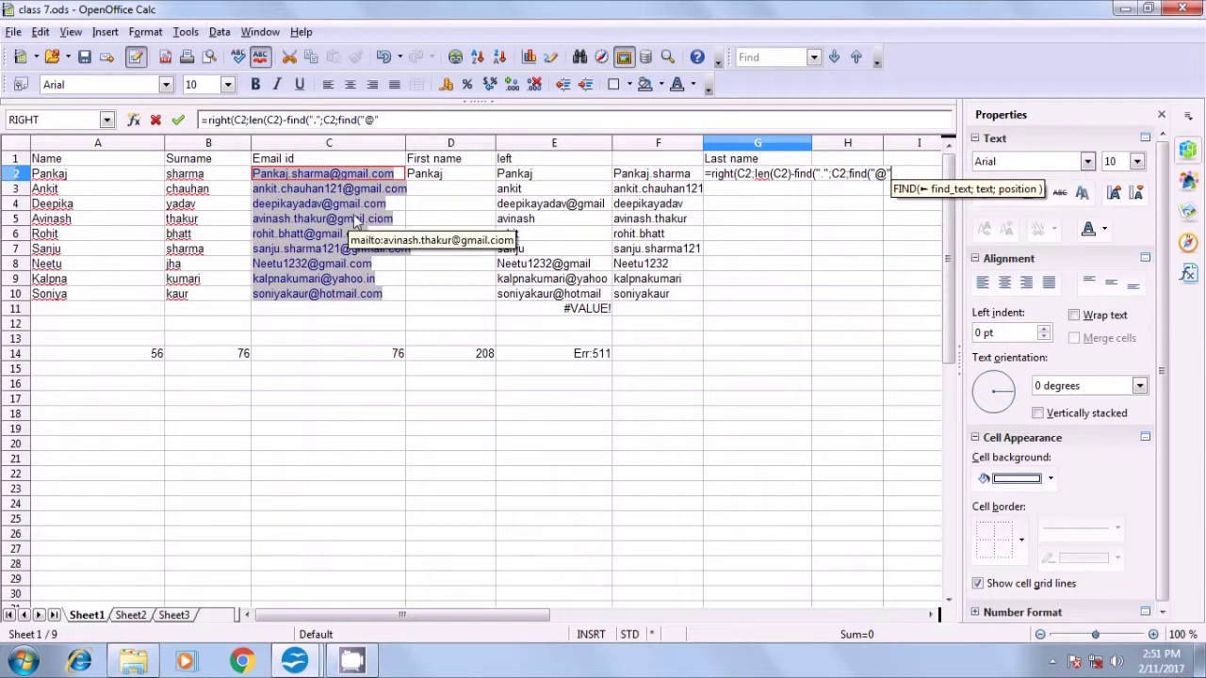
type(";")
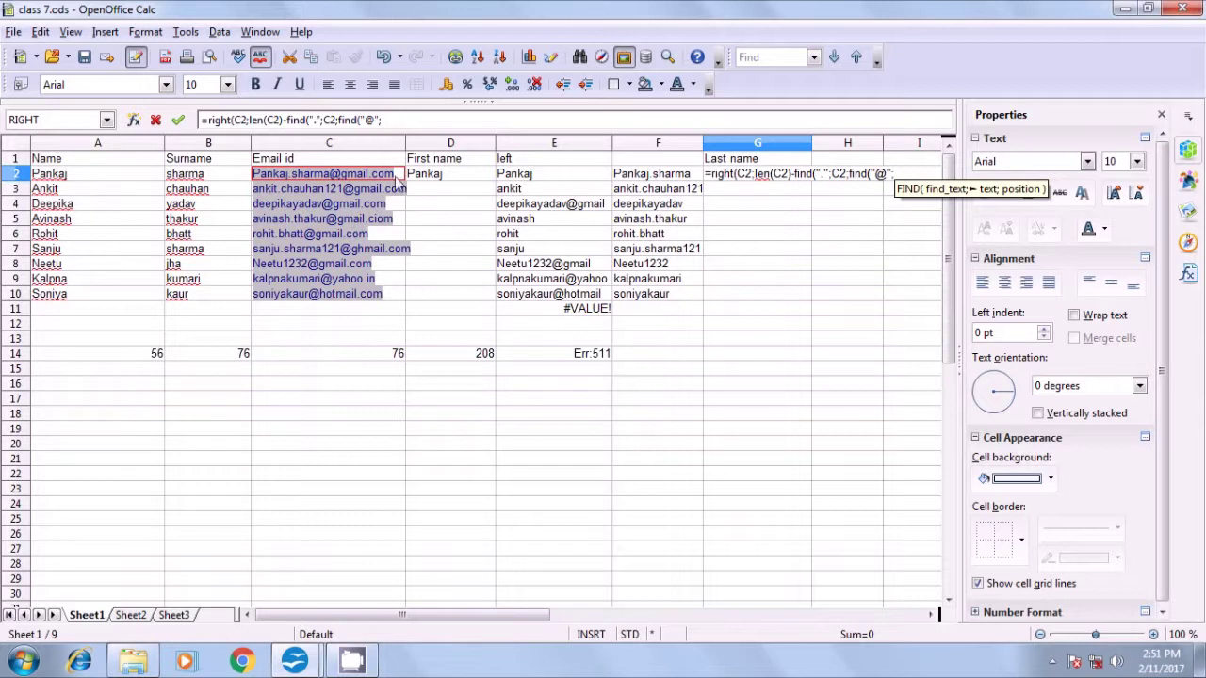
left_click(397, 179)
type(")")
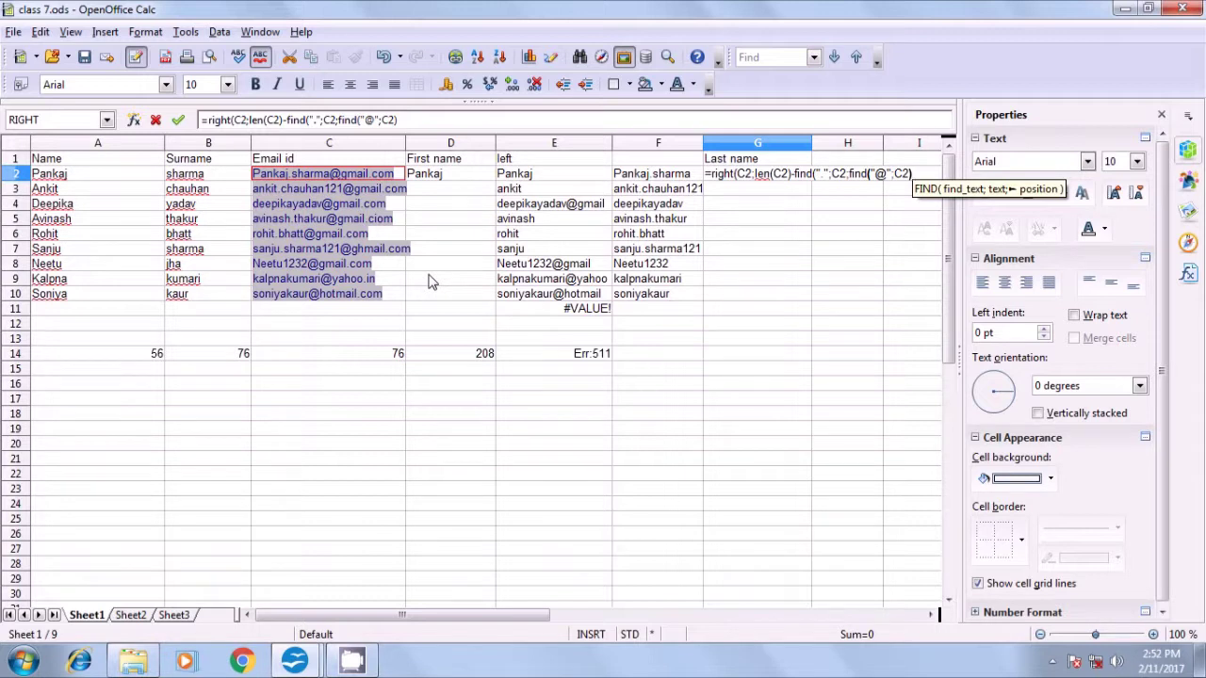
type(")")
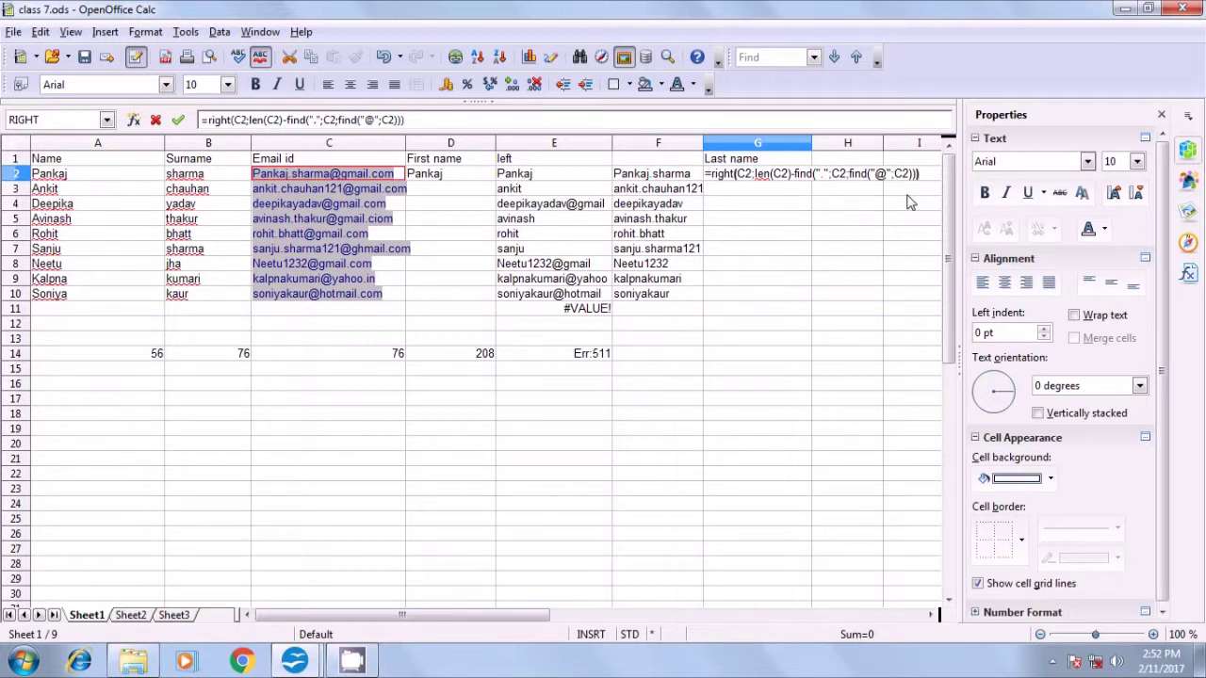
key("Return")
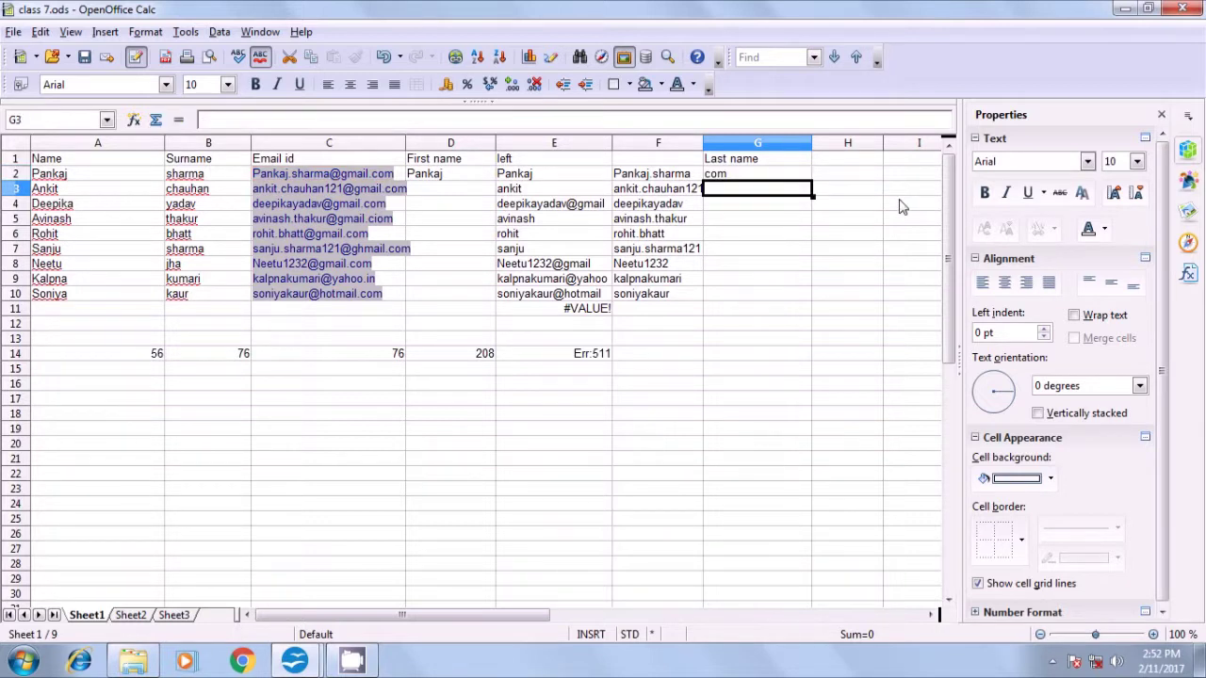
- Fill G2's formula down to G10 and check the endings com, in and ciom row by row
left_click(751, 176)
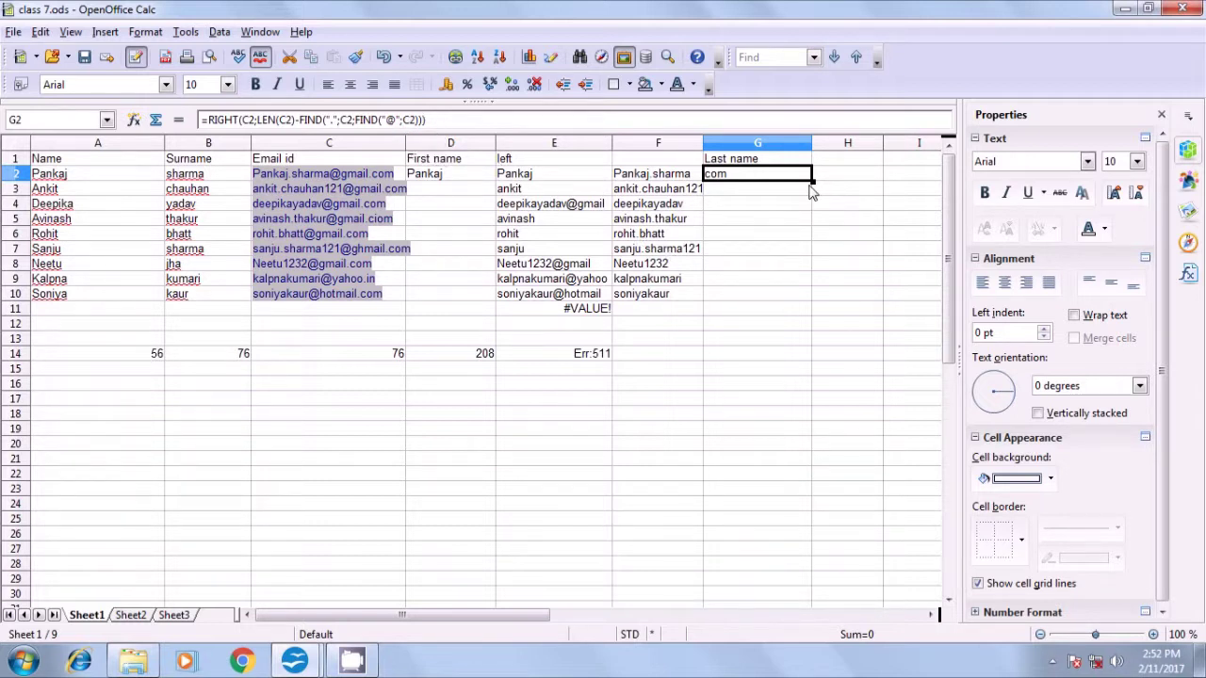
left_click_drag(812, 181, 812, 301)
left_click(793, 353)
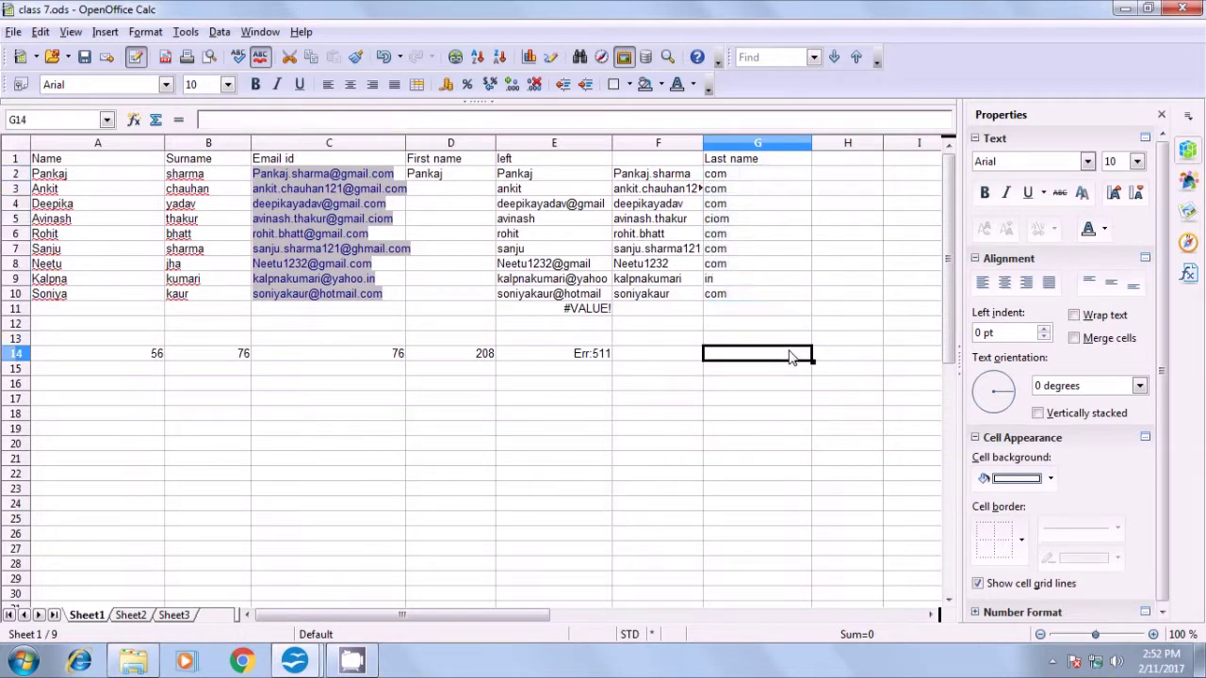
left_click(744, 175)
left_click(742, 221)
left_click(730, 250)
left_click(731, 269)
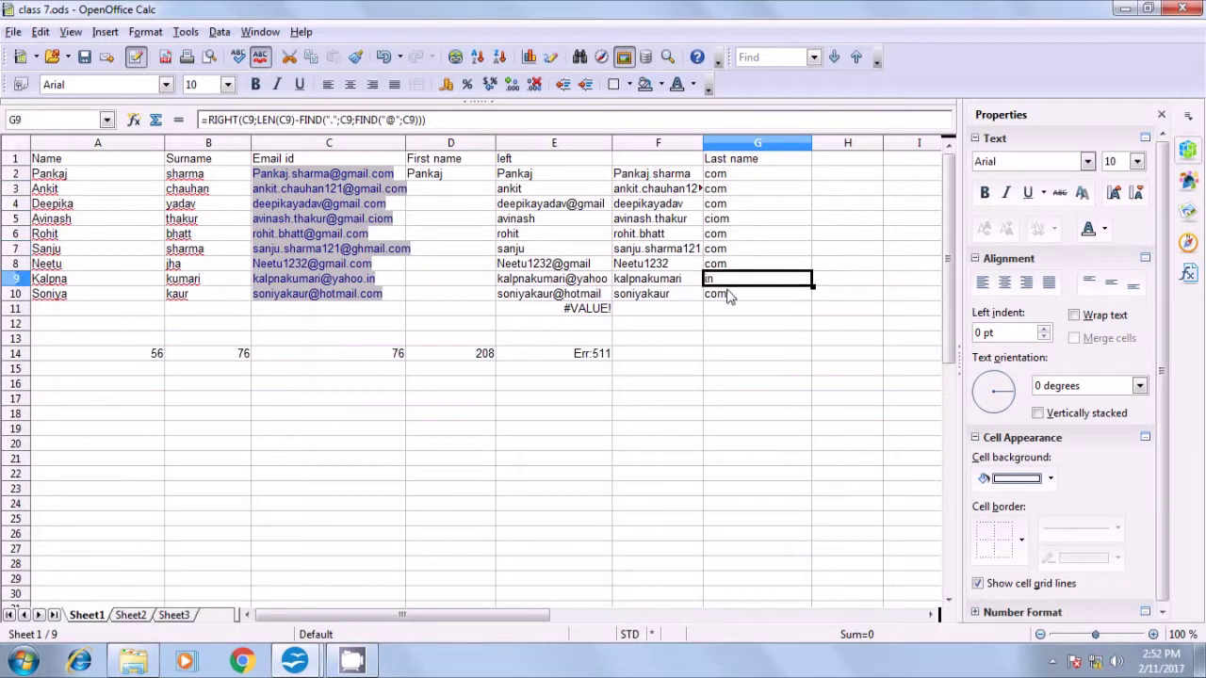
left_click(732, 296)
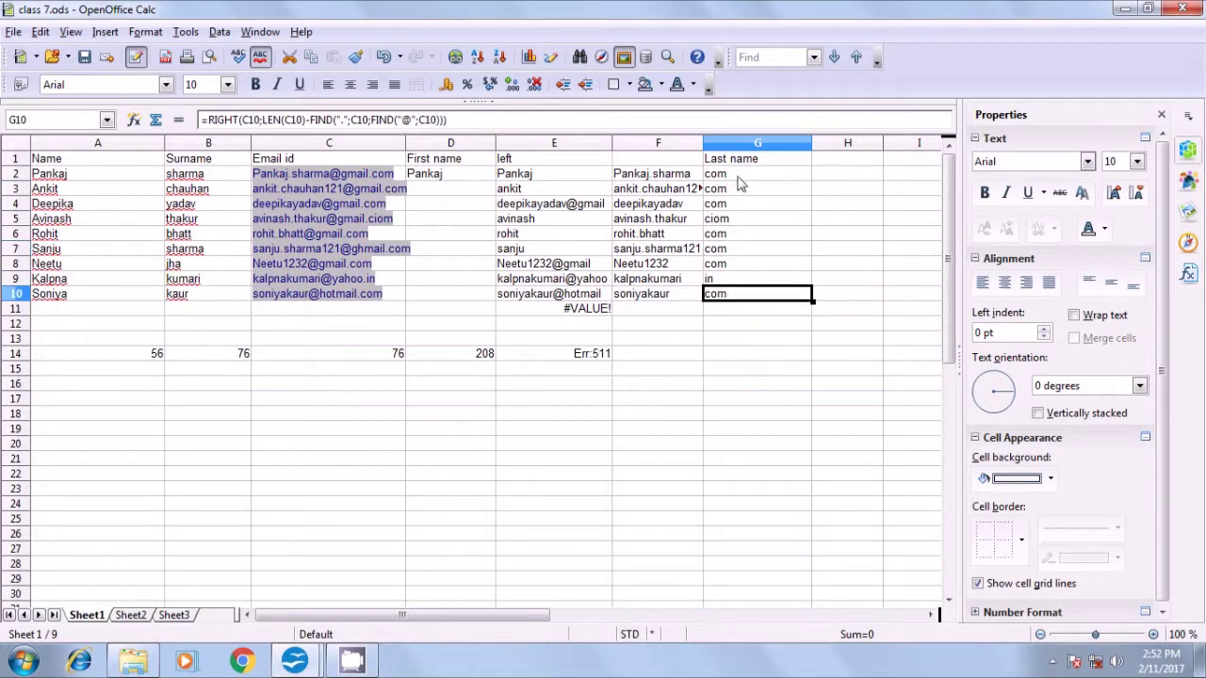
left_click(739, 324)
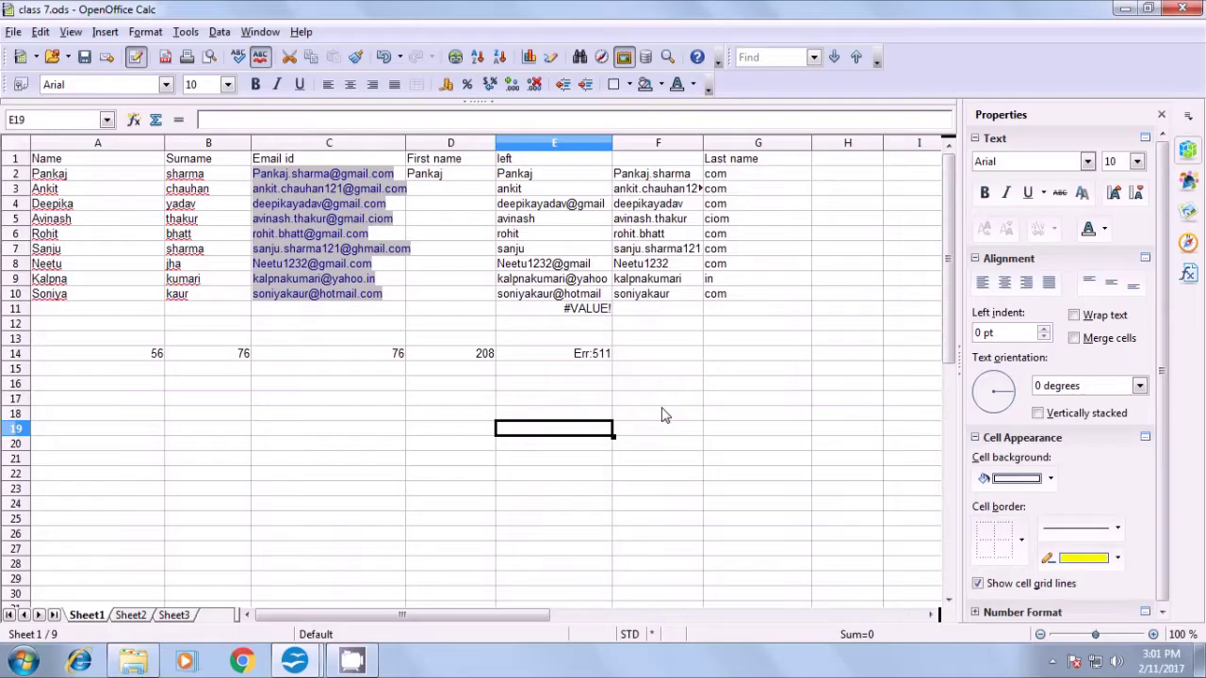
left_click(663, 415)
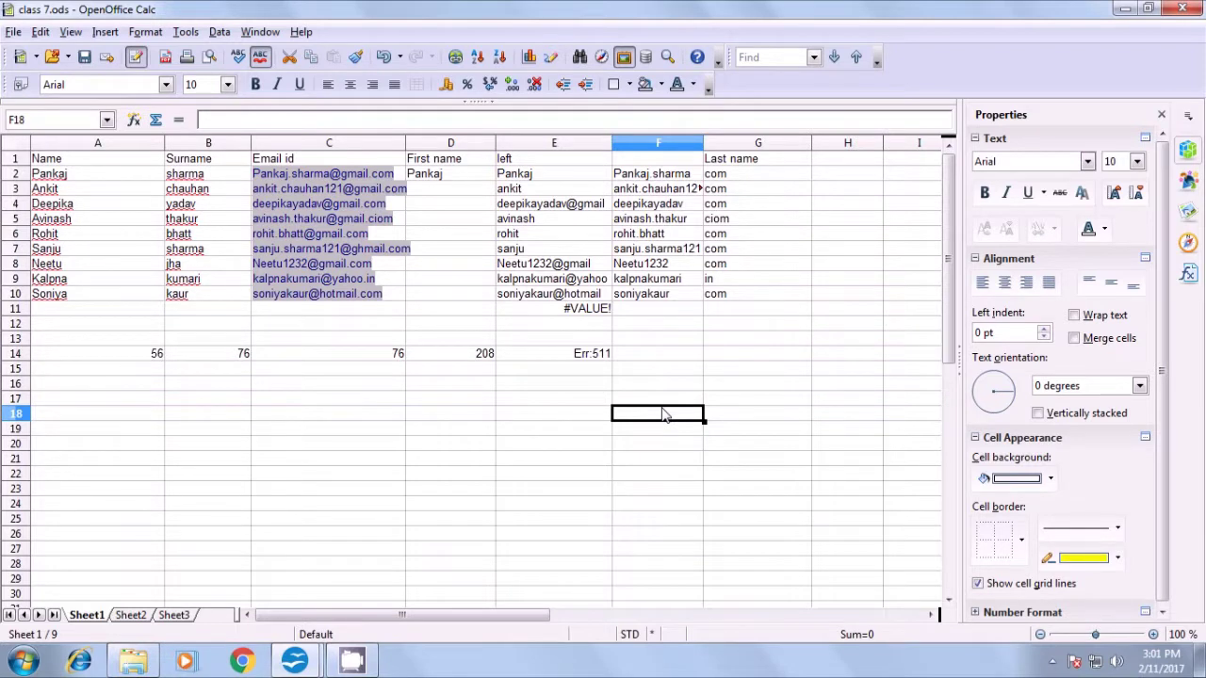
- Enter the heading 'mid' in H1
left_click(840, 165)
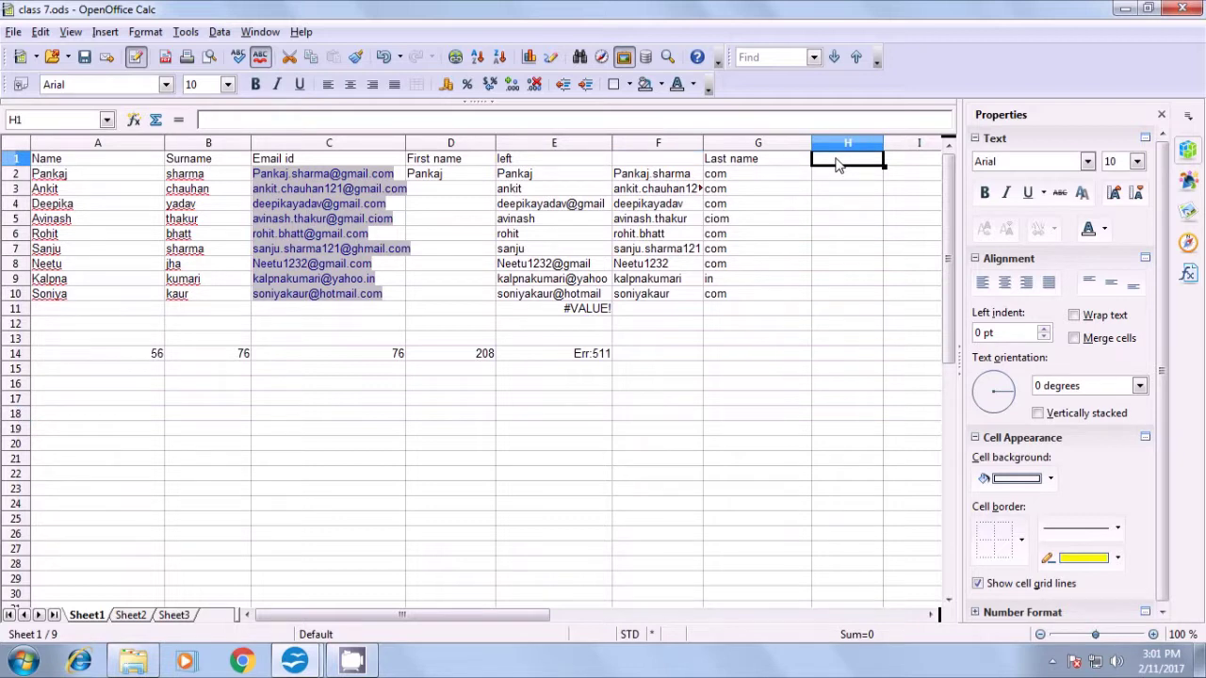
type("mid")
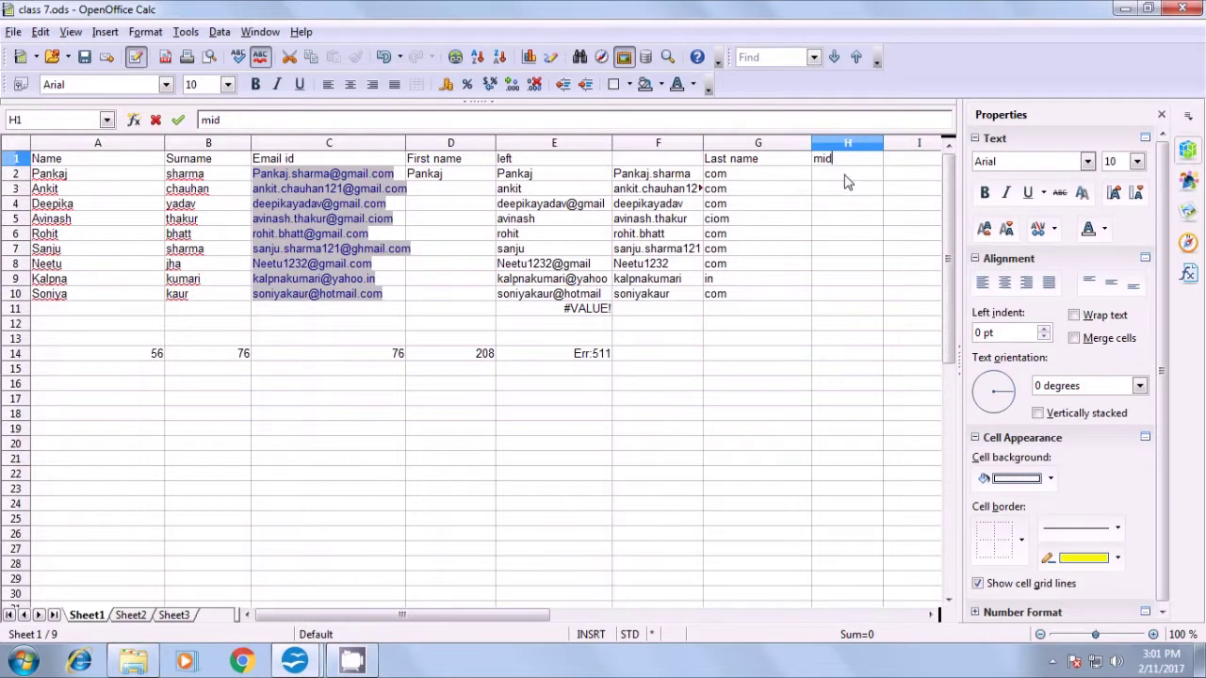
left_click(846, 179)
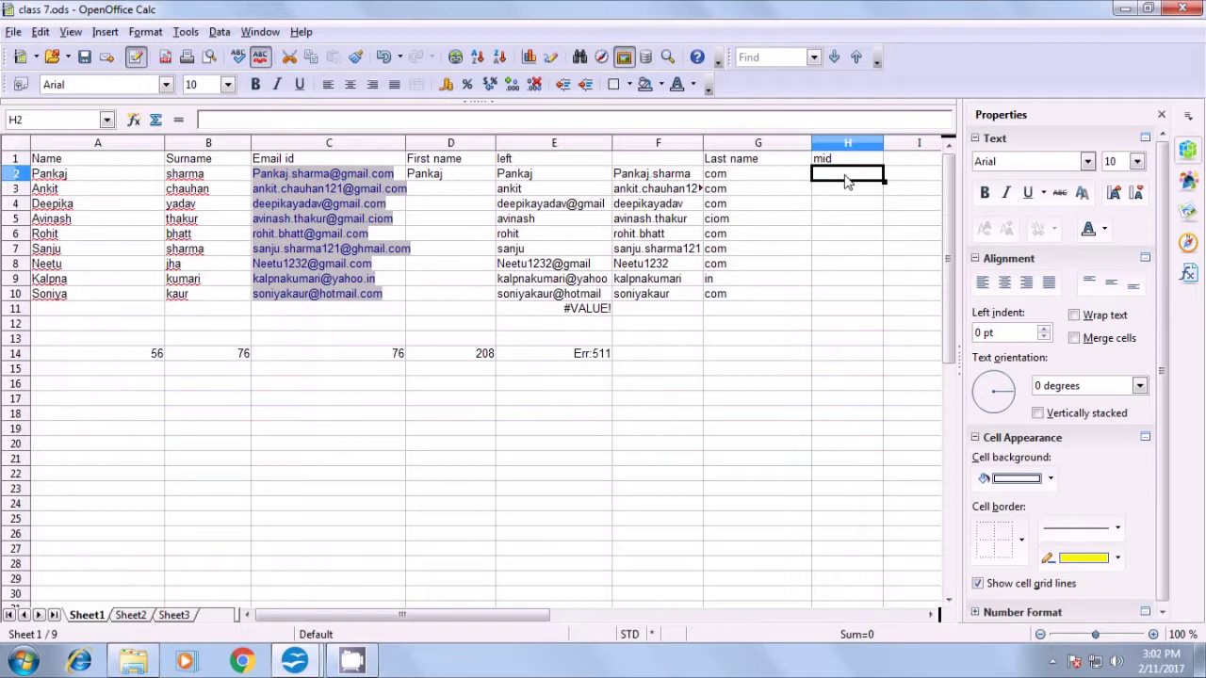
type("=")
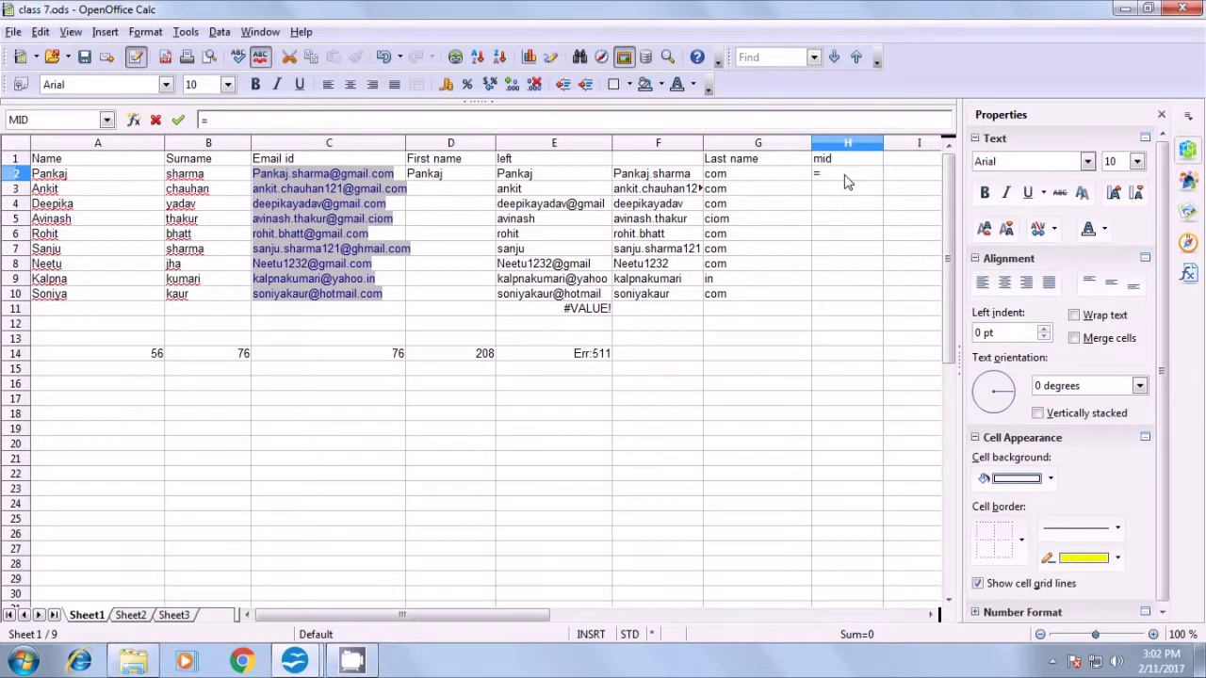
type("if")
key("BackSpace")
key("BackSpace")
type("mi")
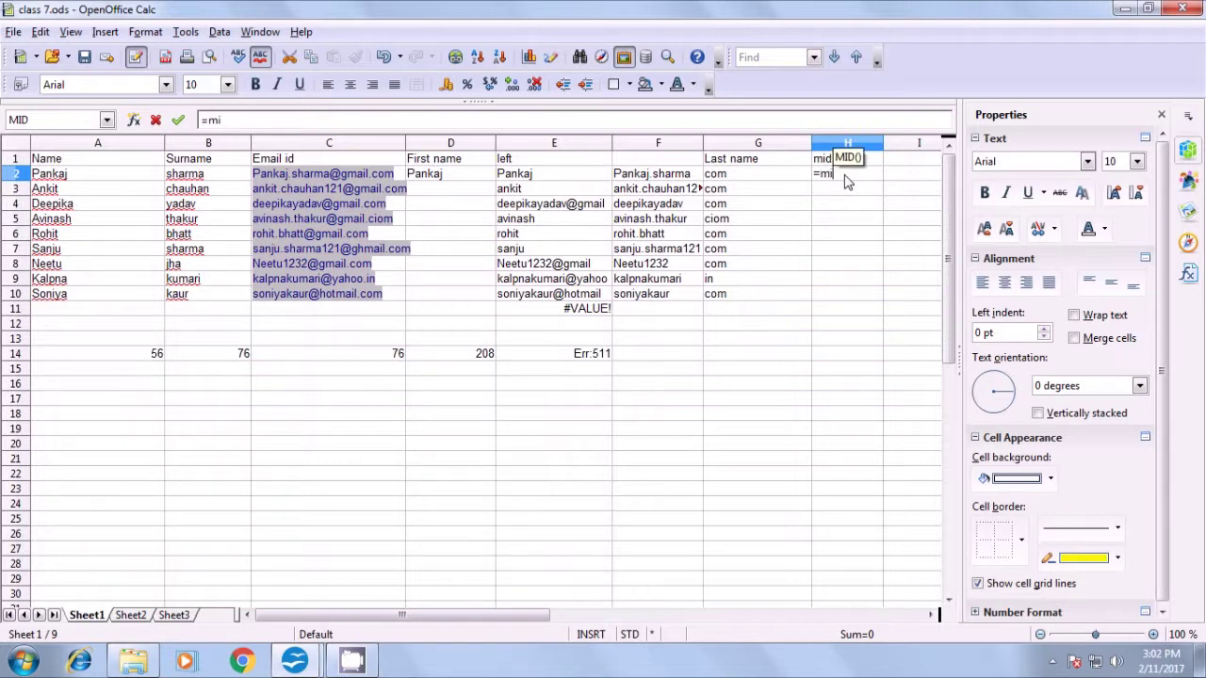
type("d(")
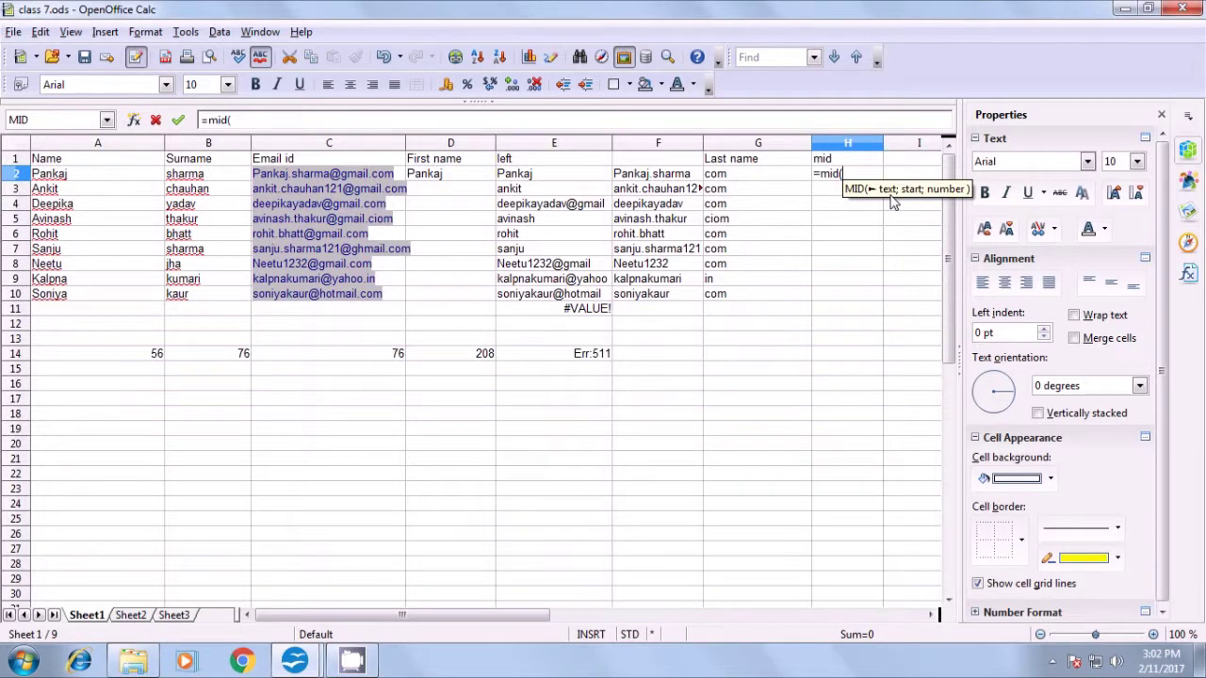
left_click(401, 181)
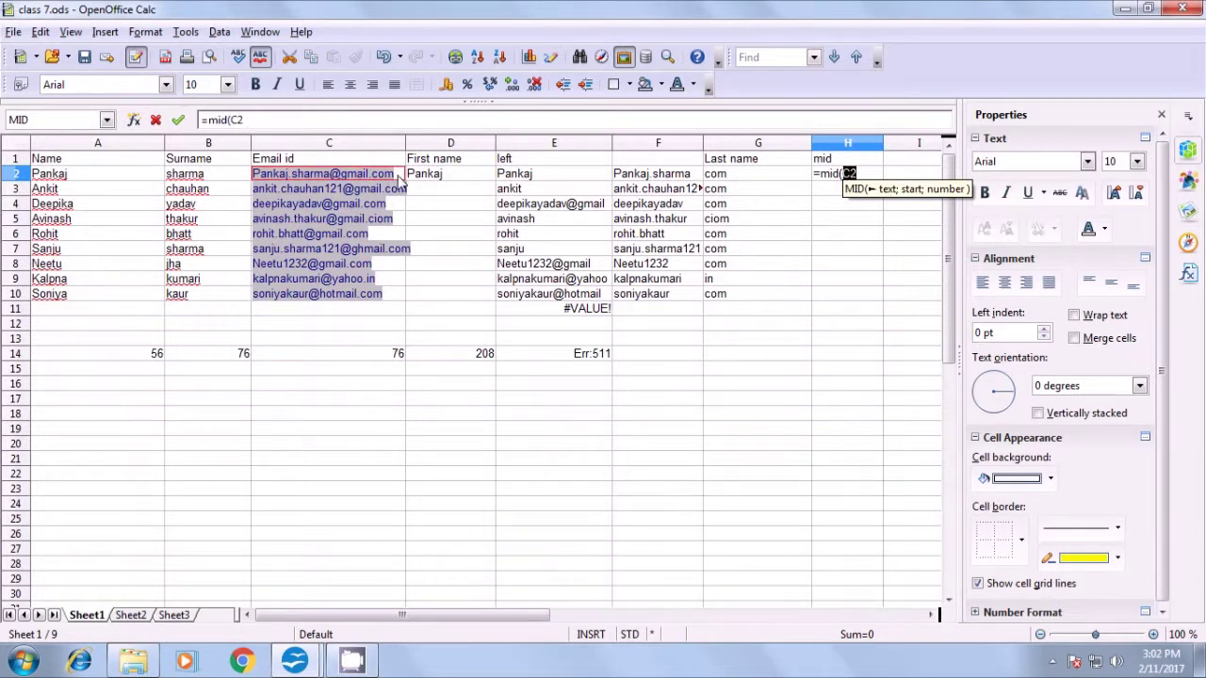
type(";")
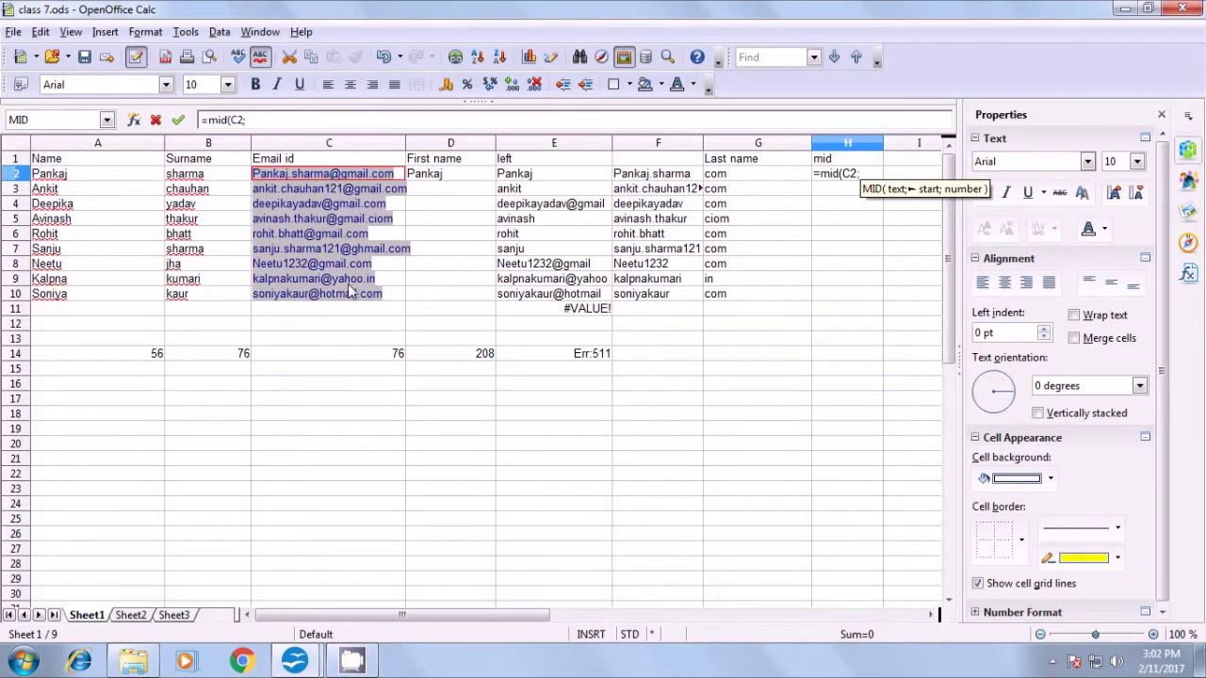
type("14")
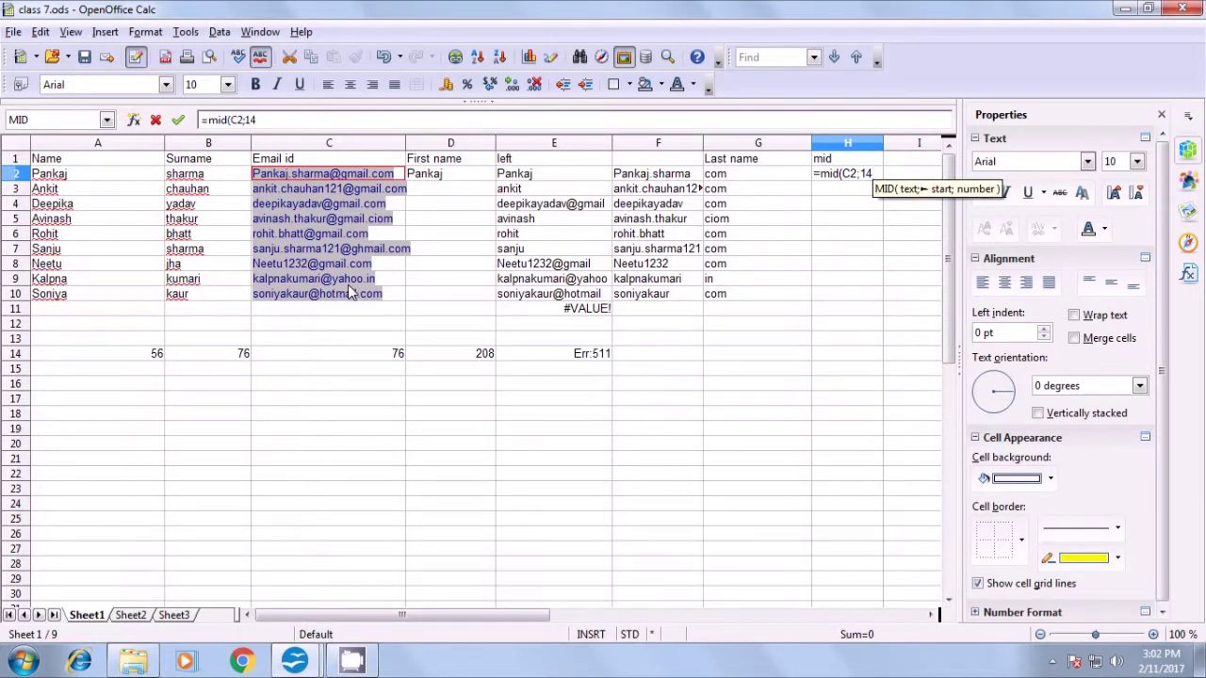
type(";")
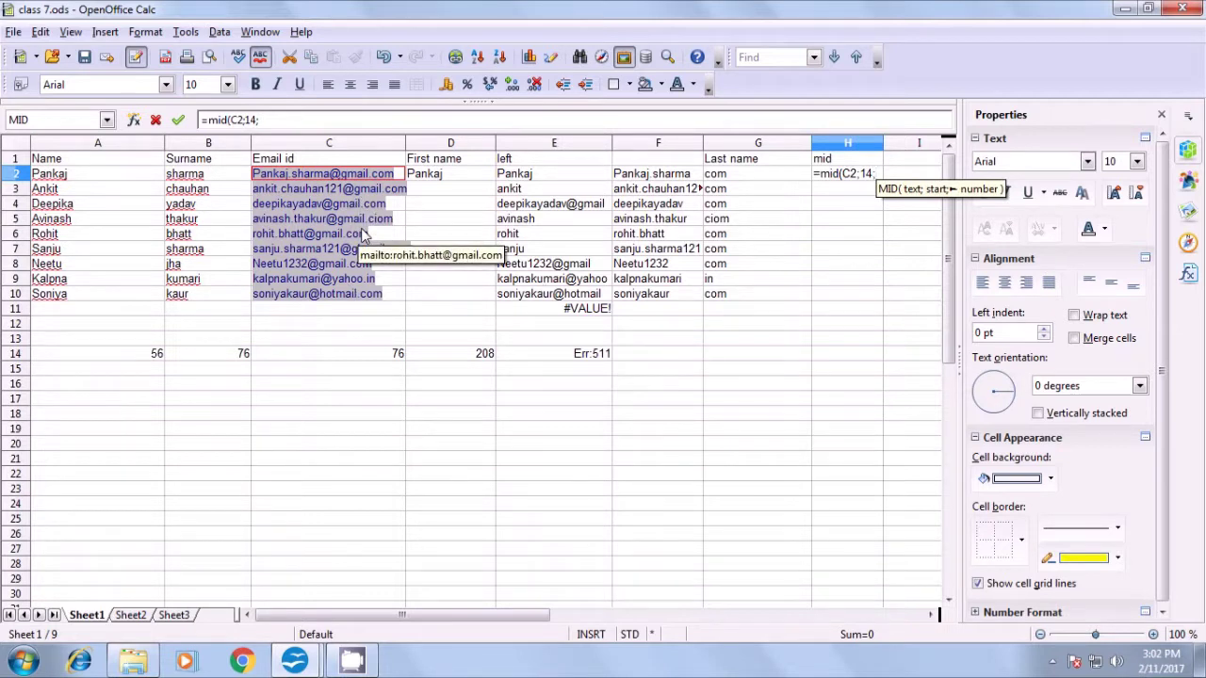
type("4")
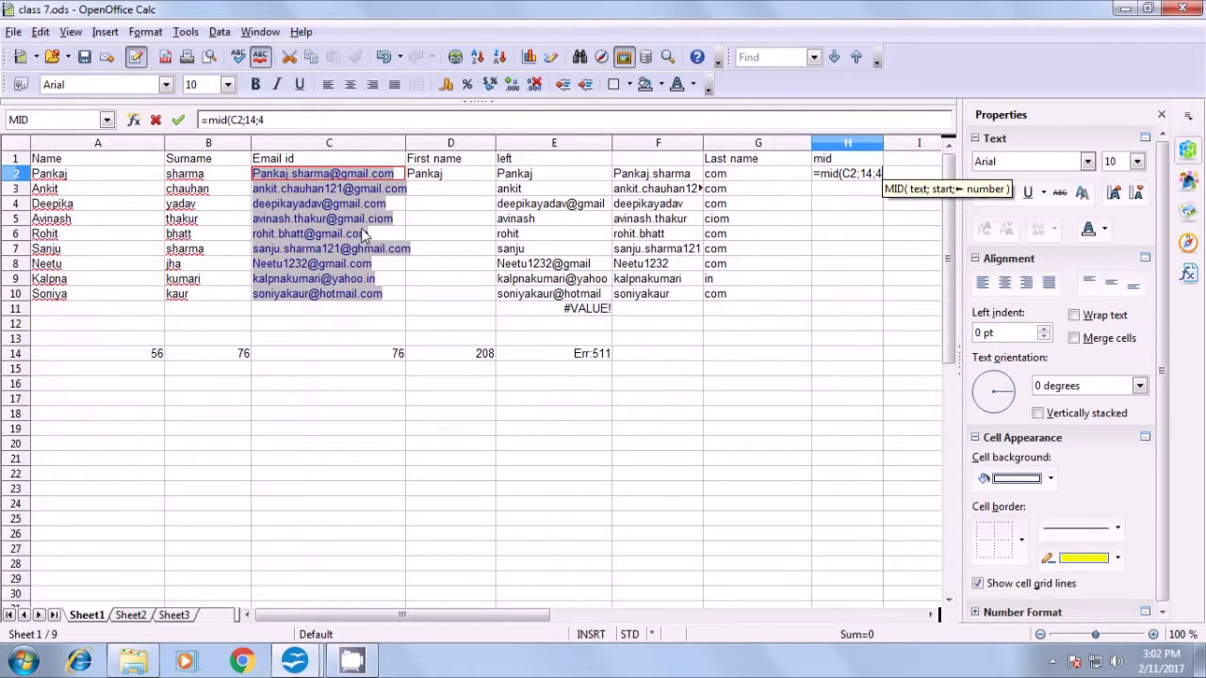
type(")")
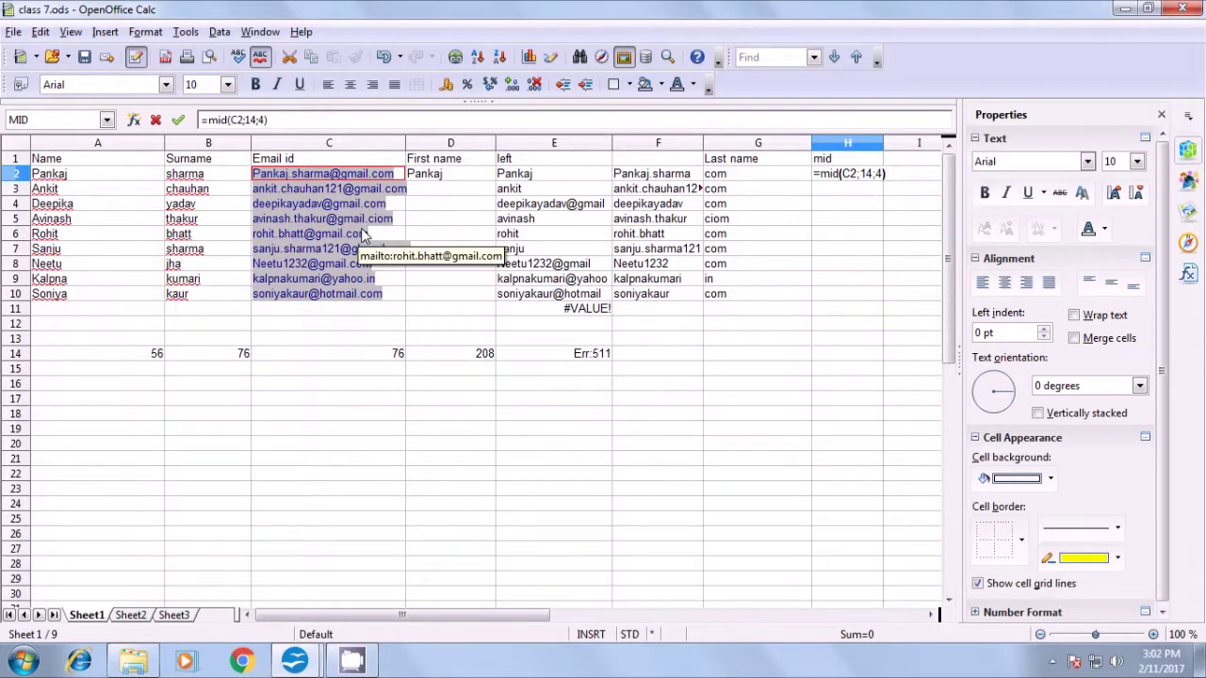
key("Return")
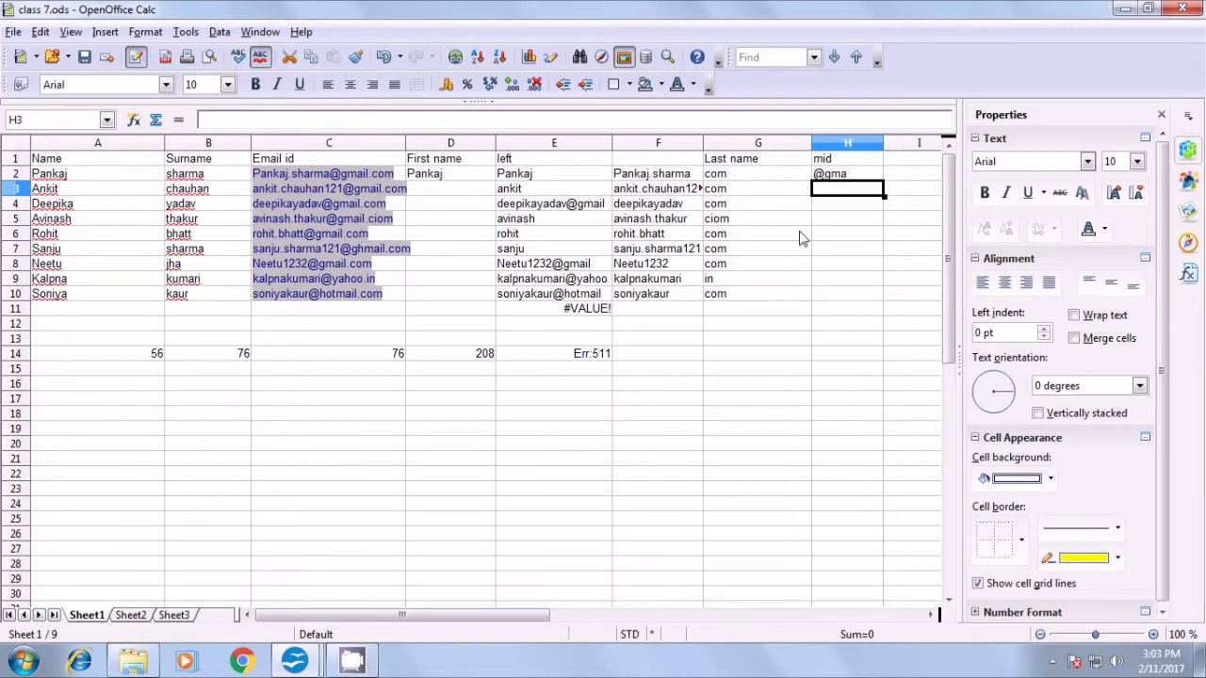
- Change H2's MID start position from 14 to 15, giving =MID(C2;15;4)
left_click(850, 177)
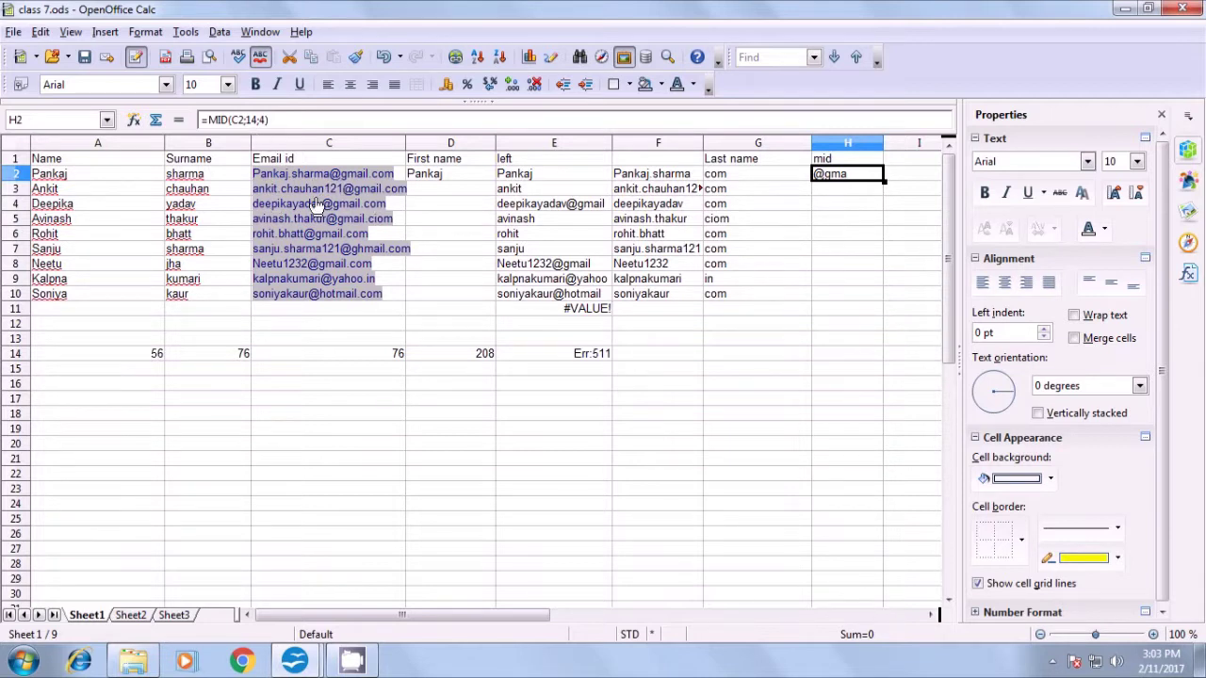
key("F2")
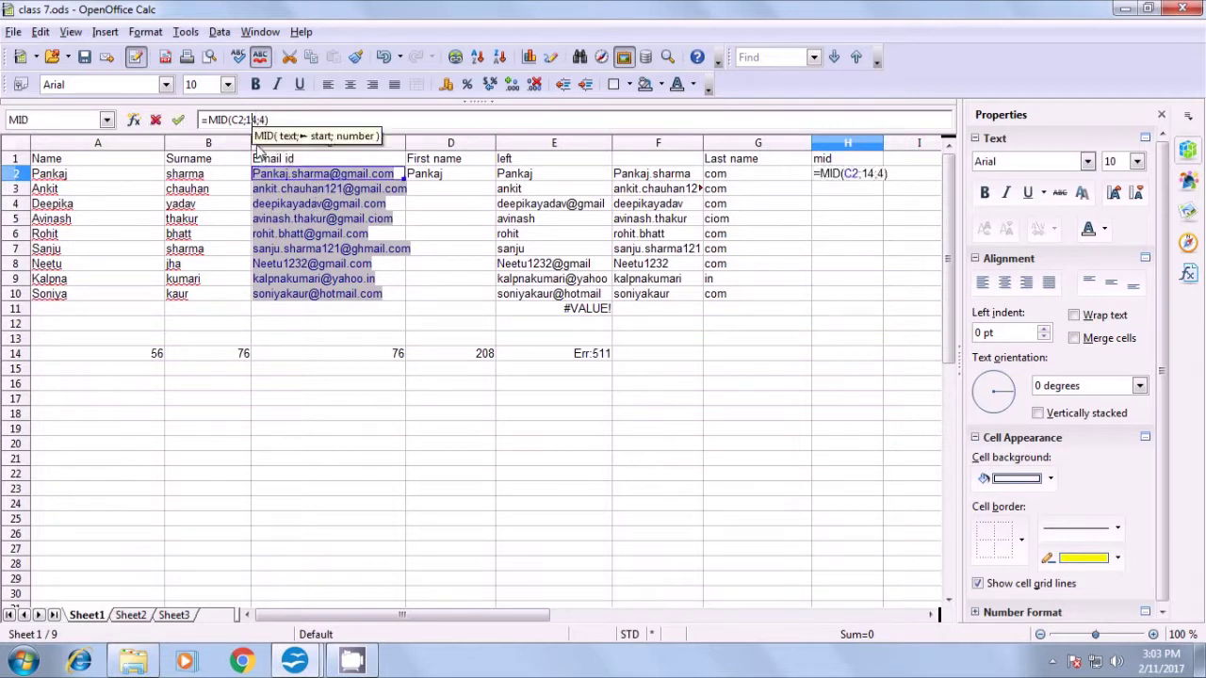
key("BackSpace")
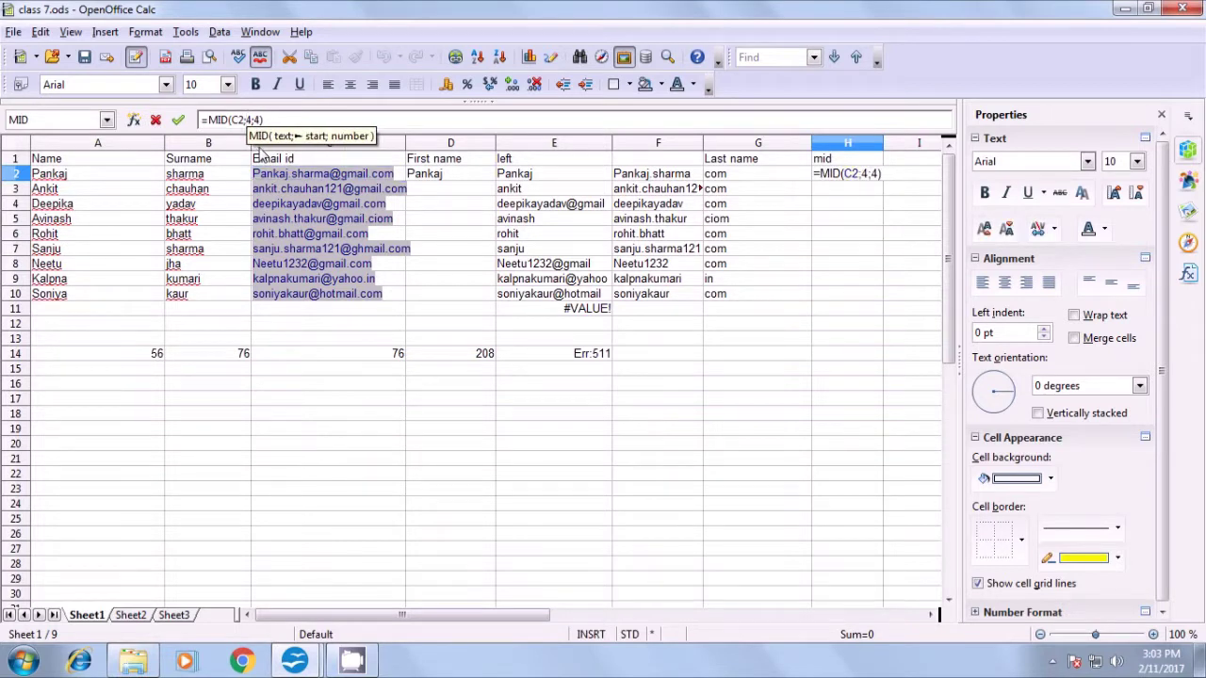
type("5")
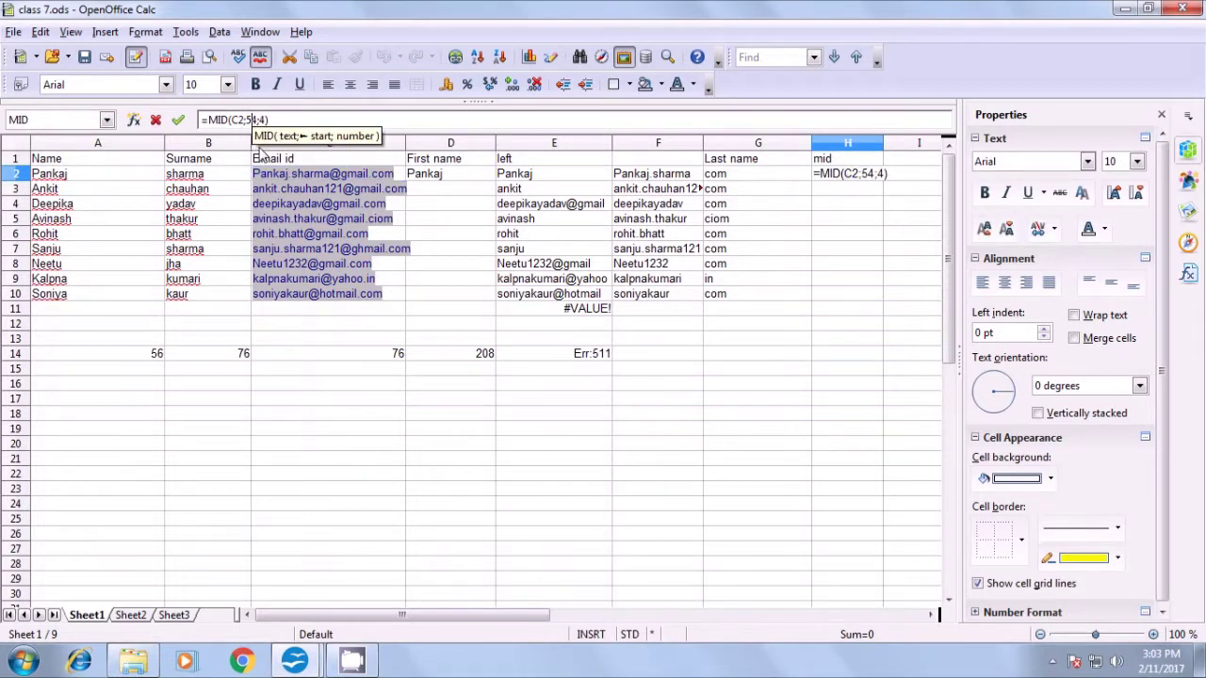
key("Delete")
key("BackSpace")
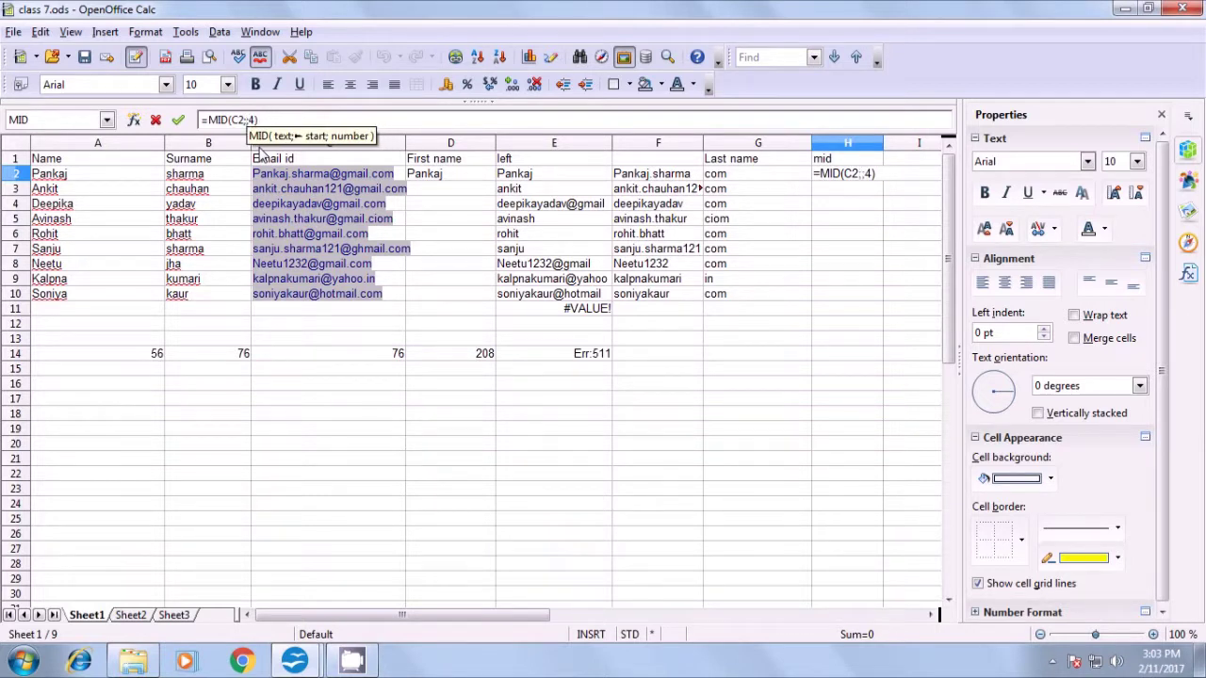
type("15")
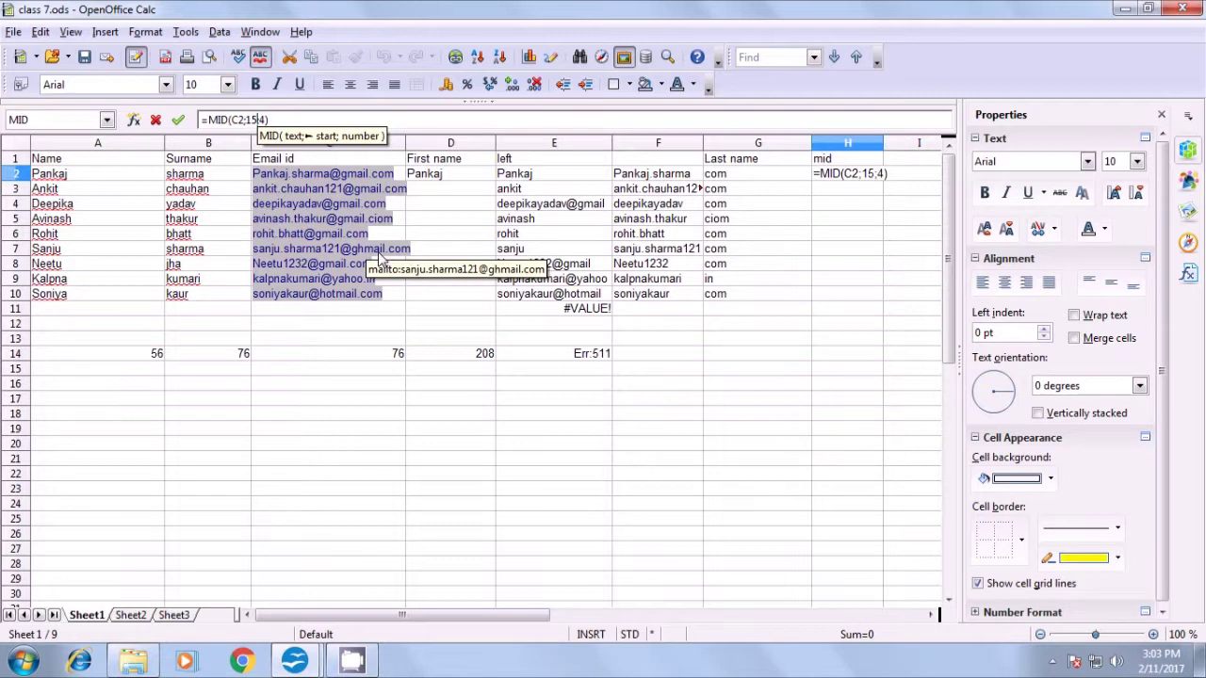
key("Return")
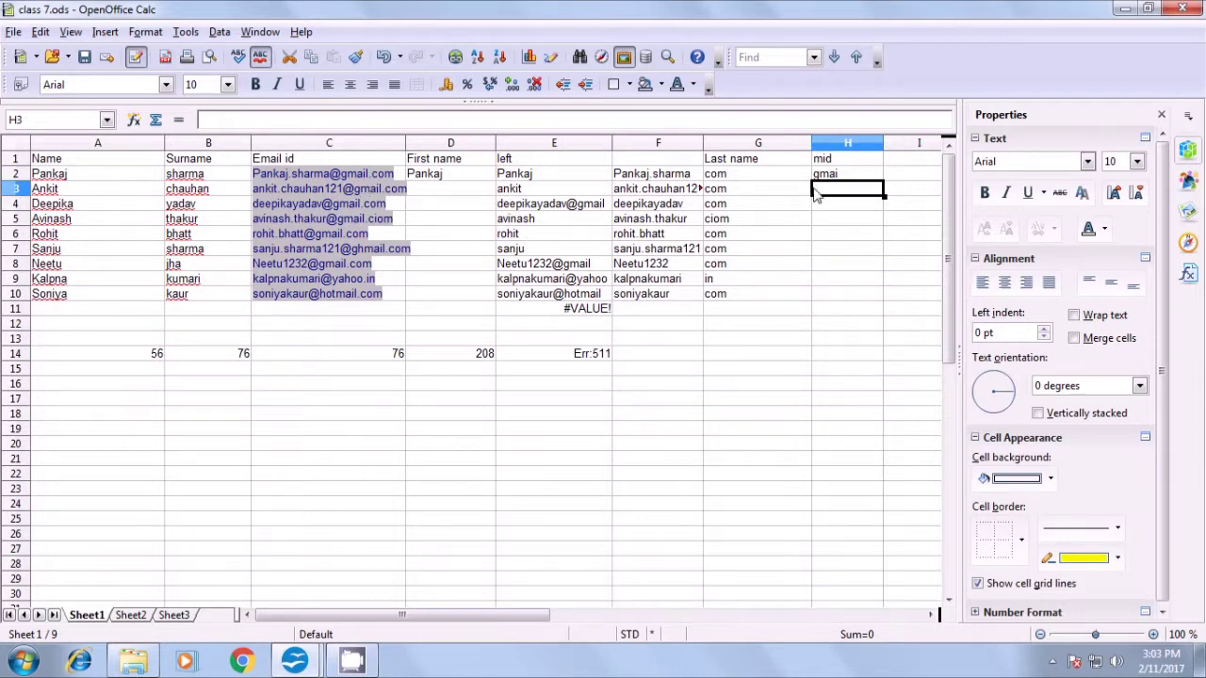
- Change the MID character count from 4 to 5 so H2 shows gmail
left_click(855, 177)
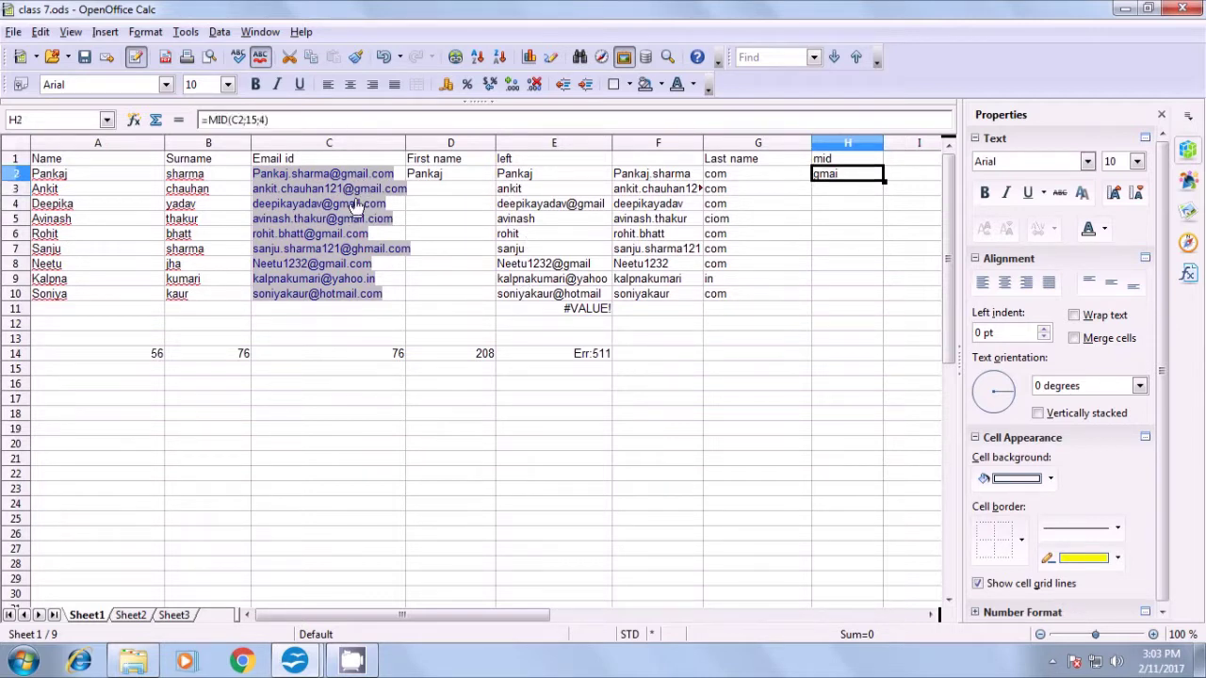
left_click(266, 122)
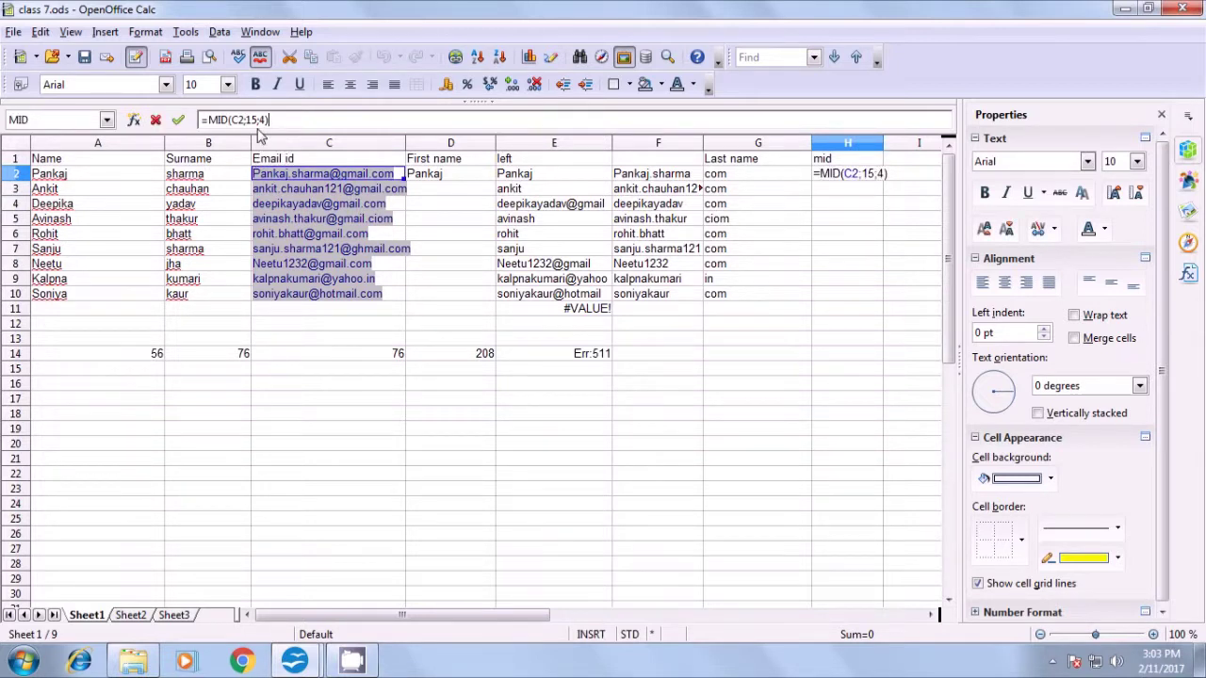
key("Left")
key("BackSpace")
type("5")
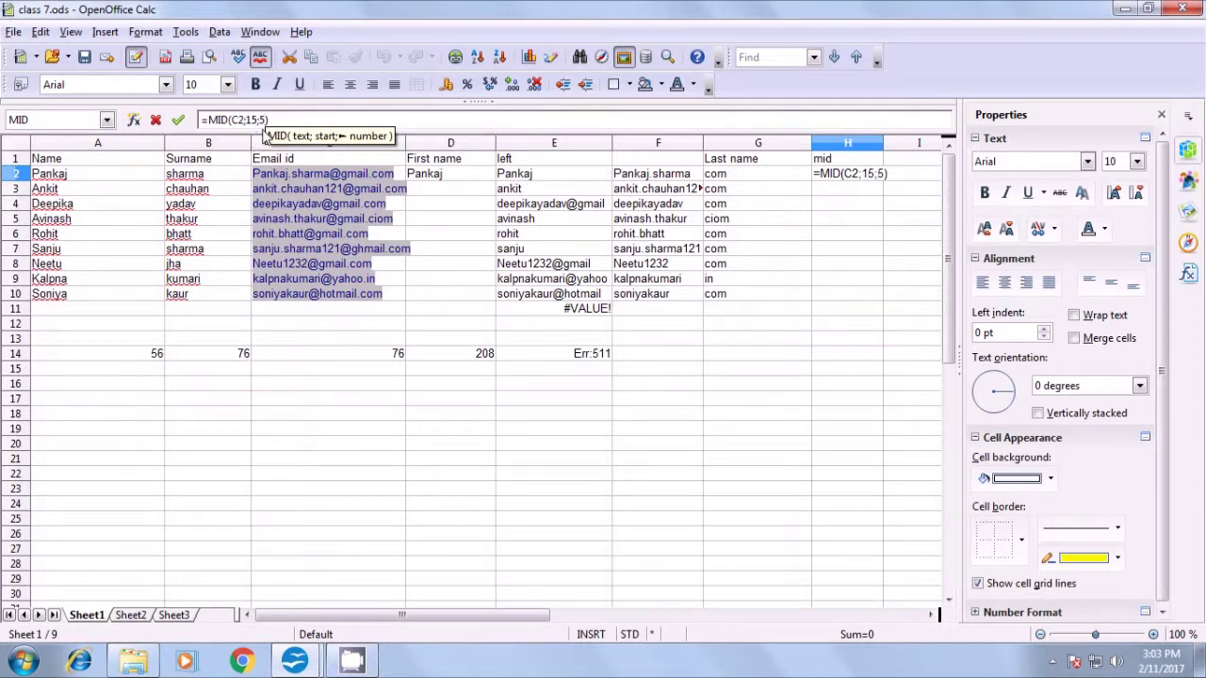
key("Return")
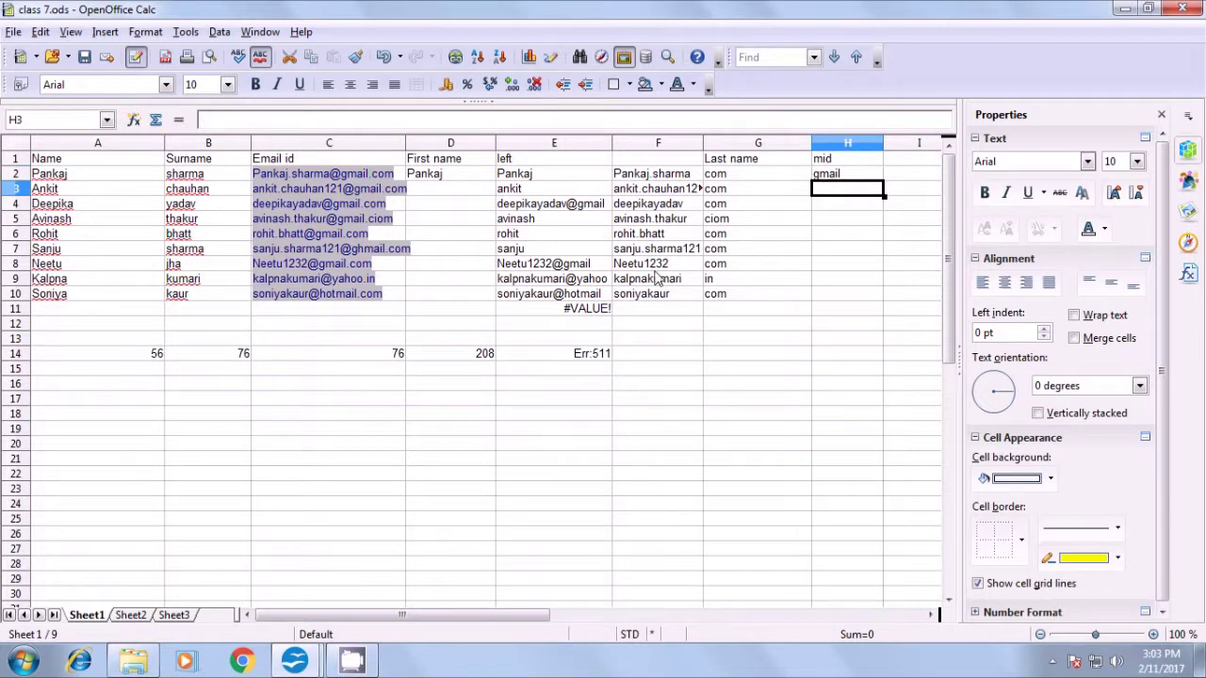
- Fill H2's MID formula down to H10, inspect the mismatched results, then clear H2:H10
left_click(831, 176)
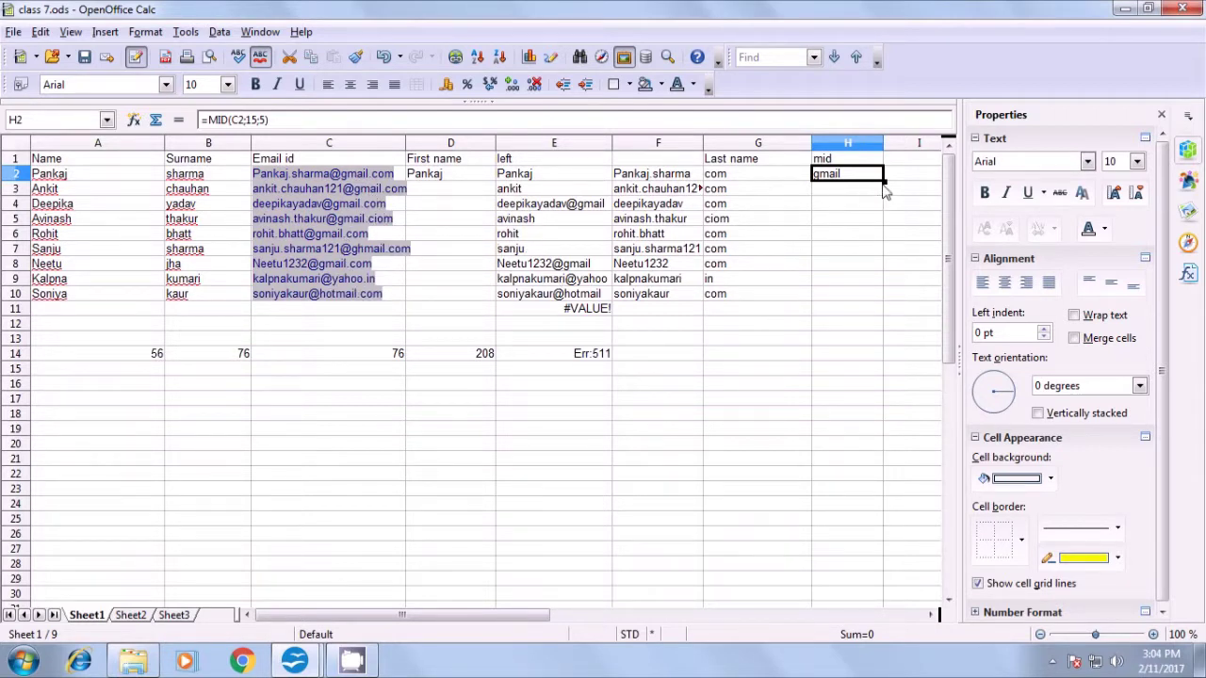
left_click_drag(883, 185, 900, 300)
left_click(868, 356)
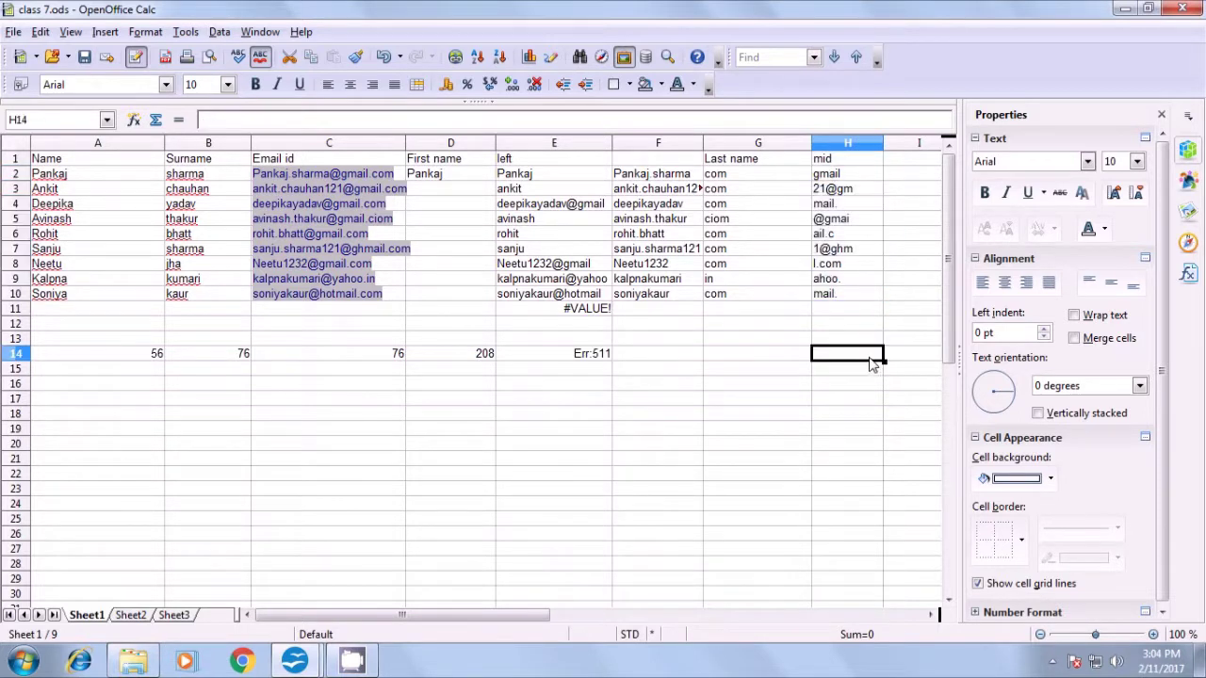
left_click(829, 204)
left_click(831, 218)
left_click_drag(831, 248, 829, 260)
left_click(833, 279)
left_click(841, 294)
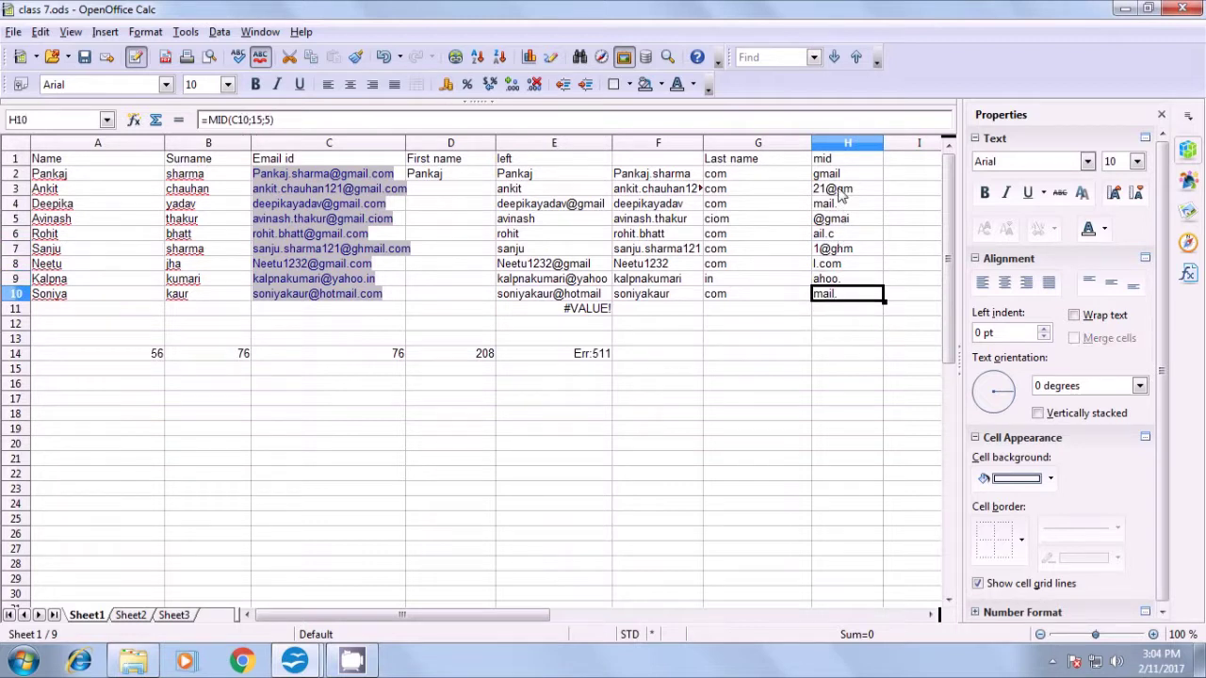
left_click_drag(834, 175, 842, 299)
key("Delete")
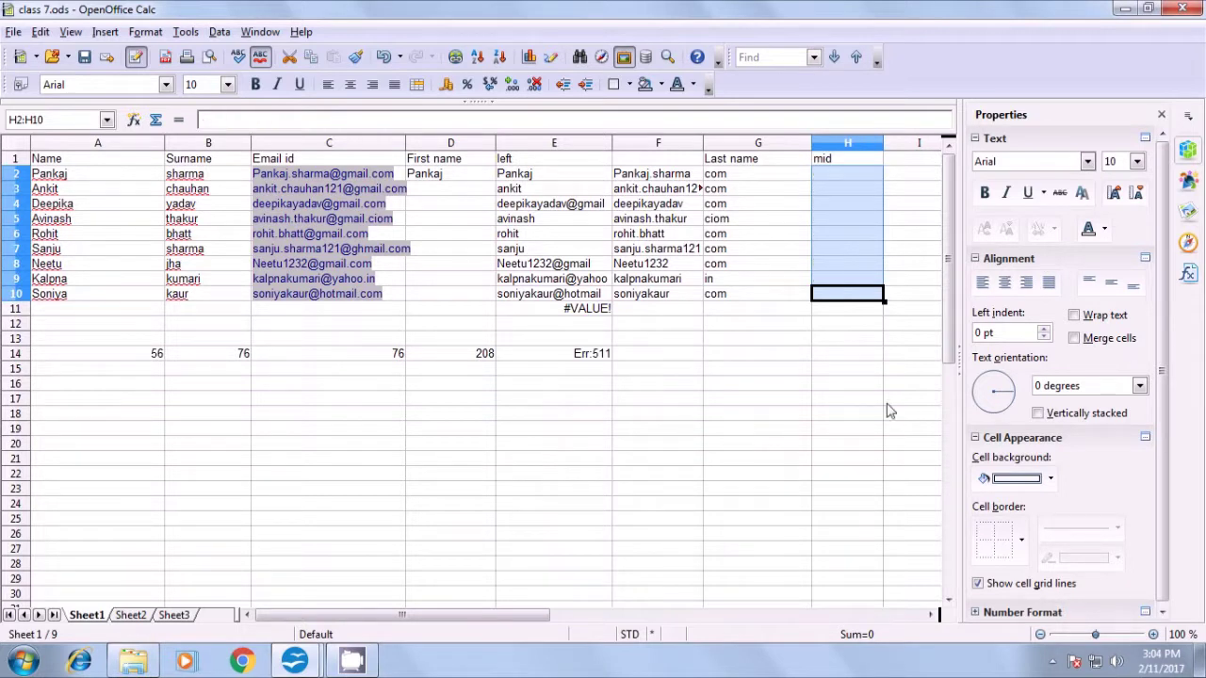
- Start H2's new formula =mid(C2;find("@";C2)+1 so MID begins just after the @
left_click(833, 179)
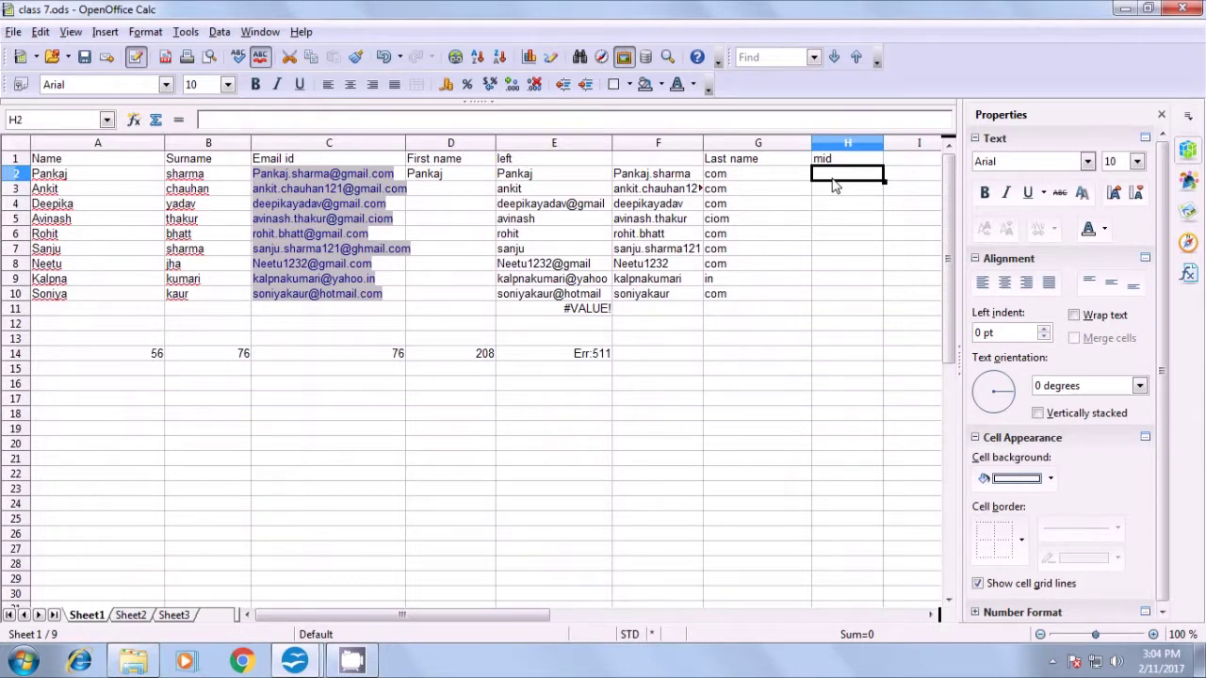
type("=")
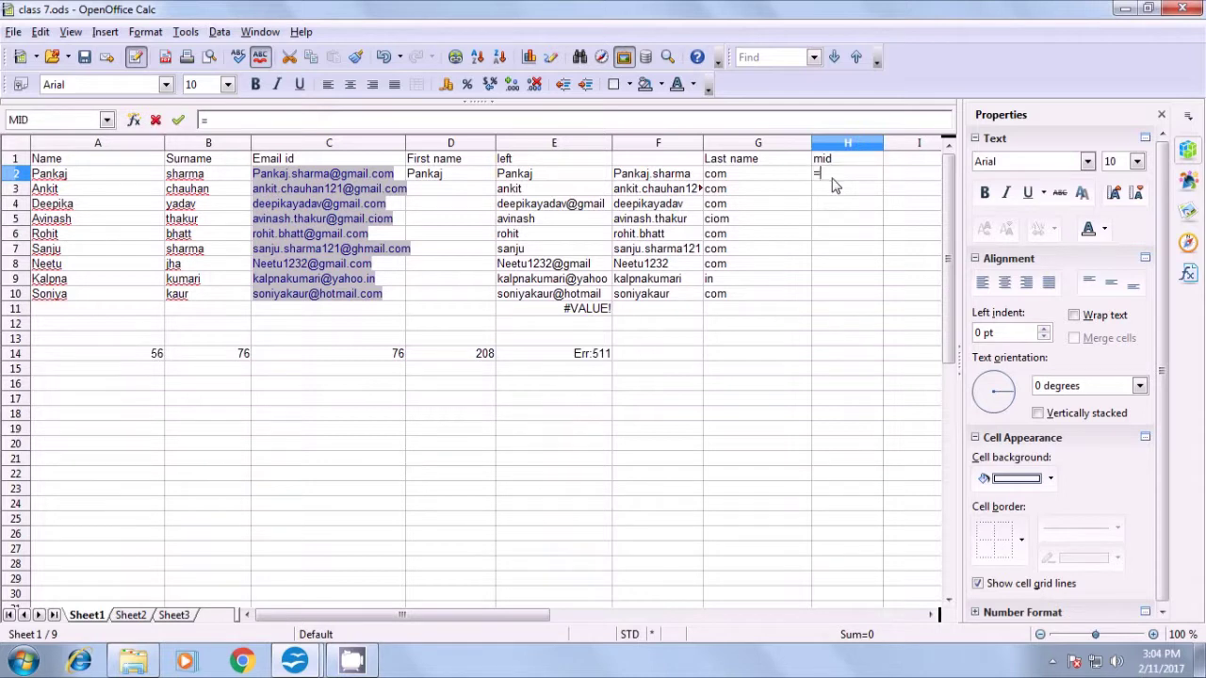
type("mid")
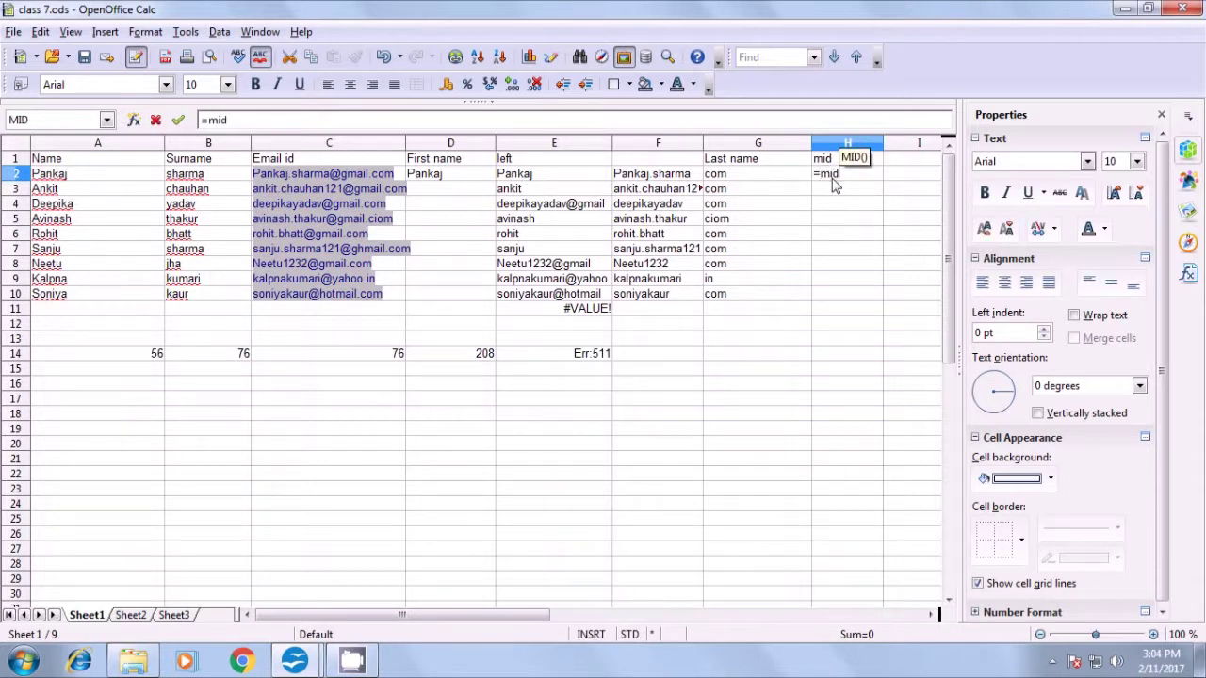
type("(")
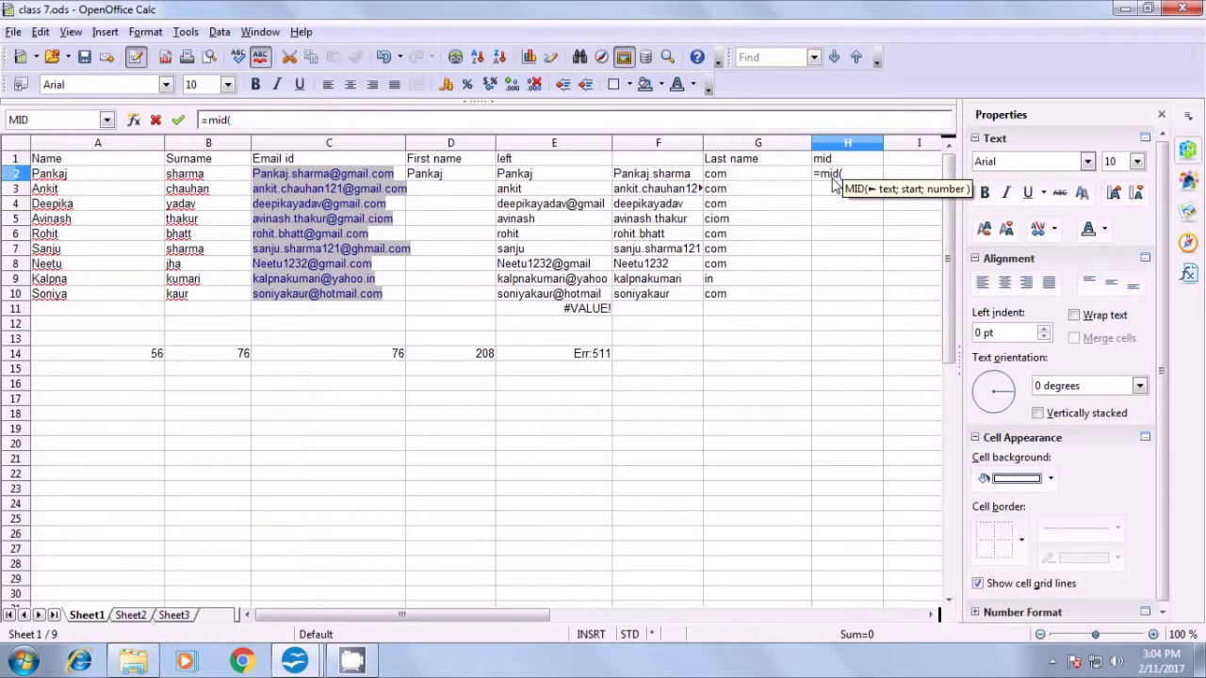
left_click(397, 181)
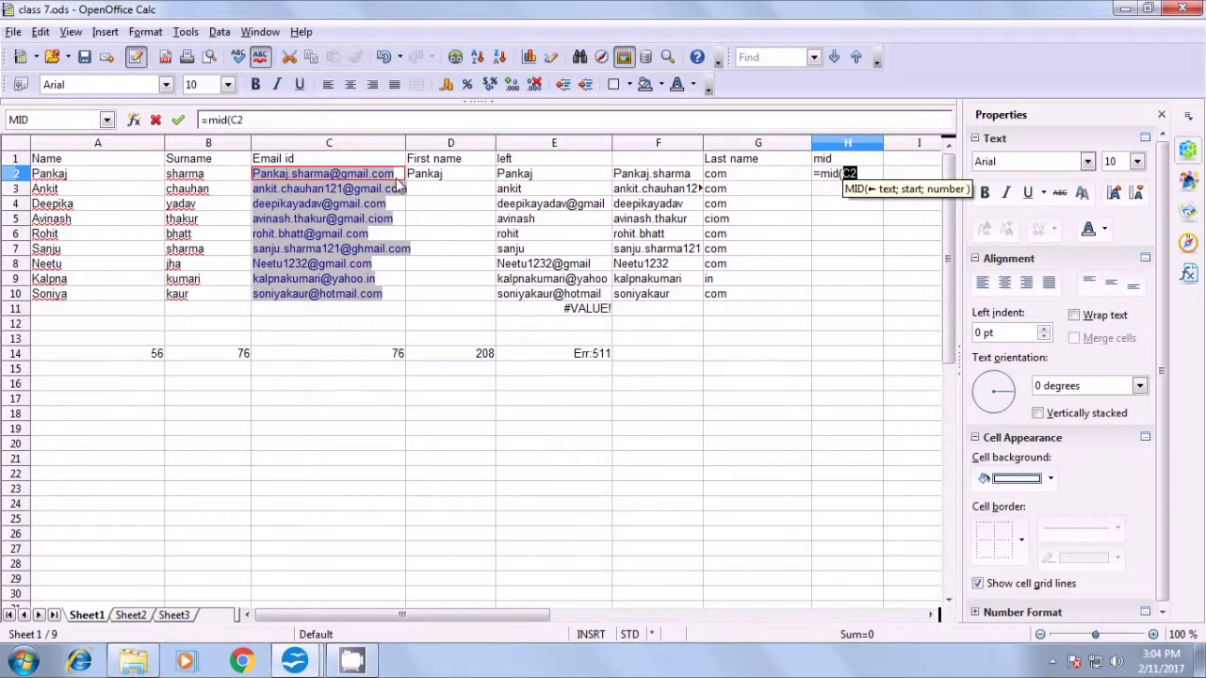
type(";")
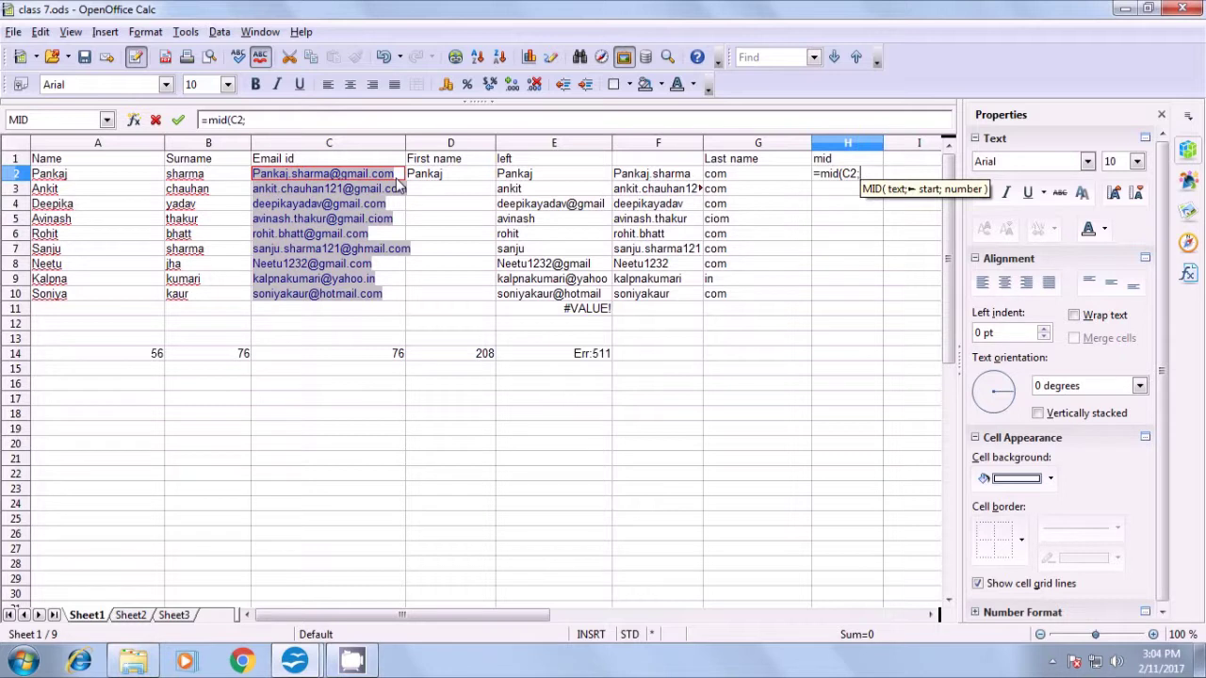
type("fi")
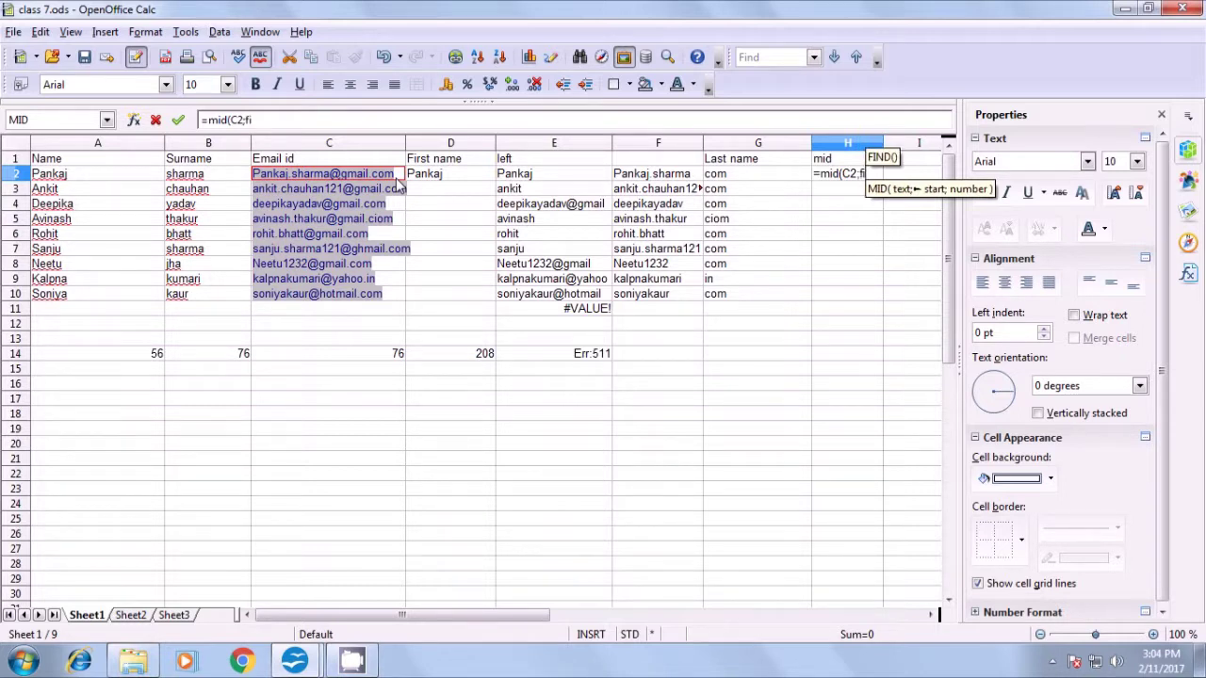
type("nd(")
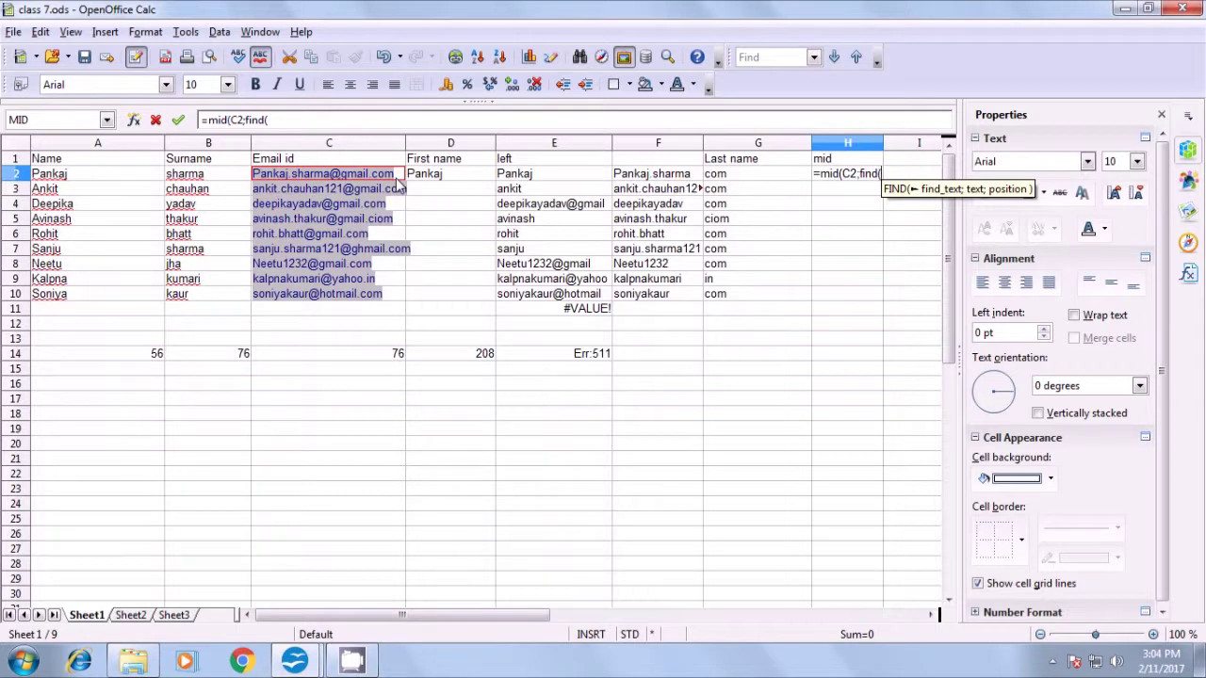
type("\"")
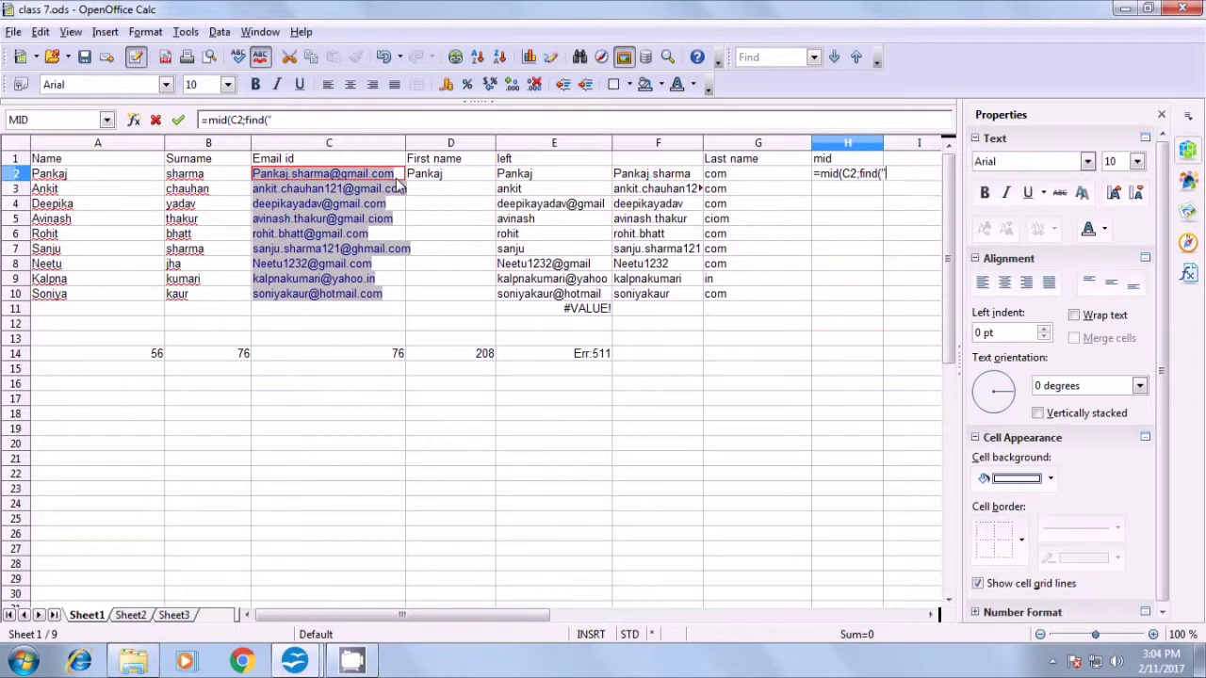
type("@\"")
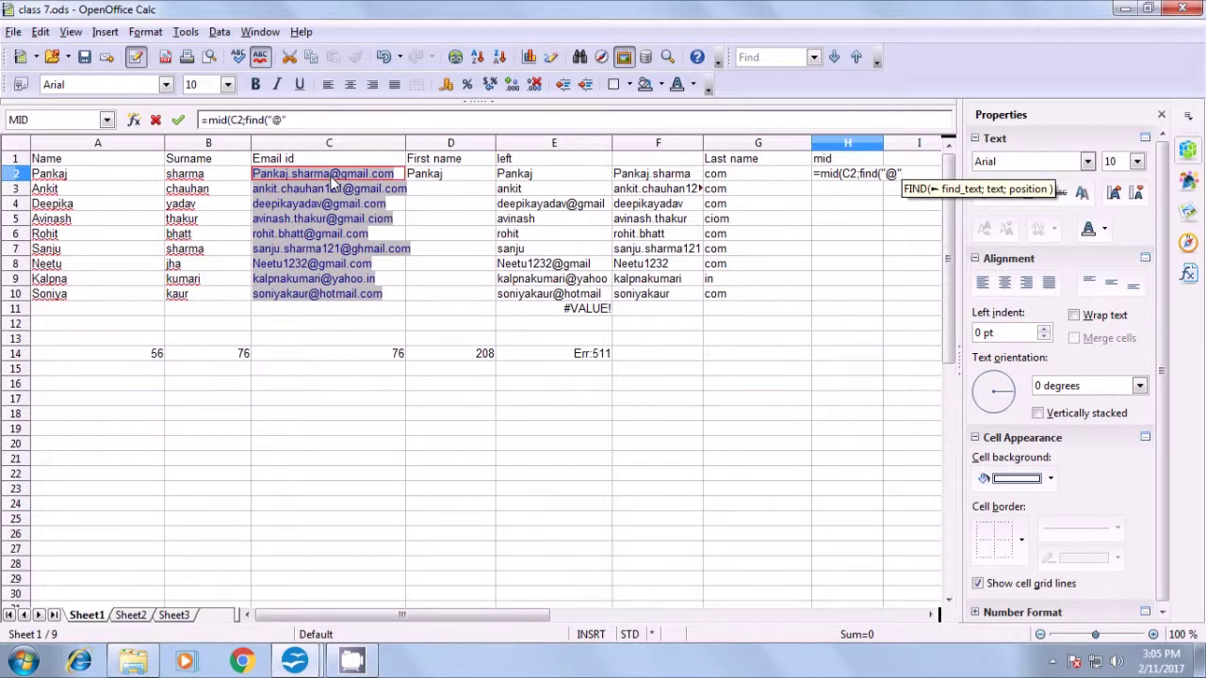
type(";")
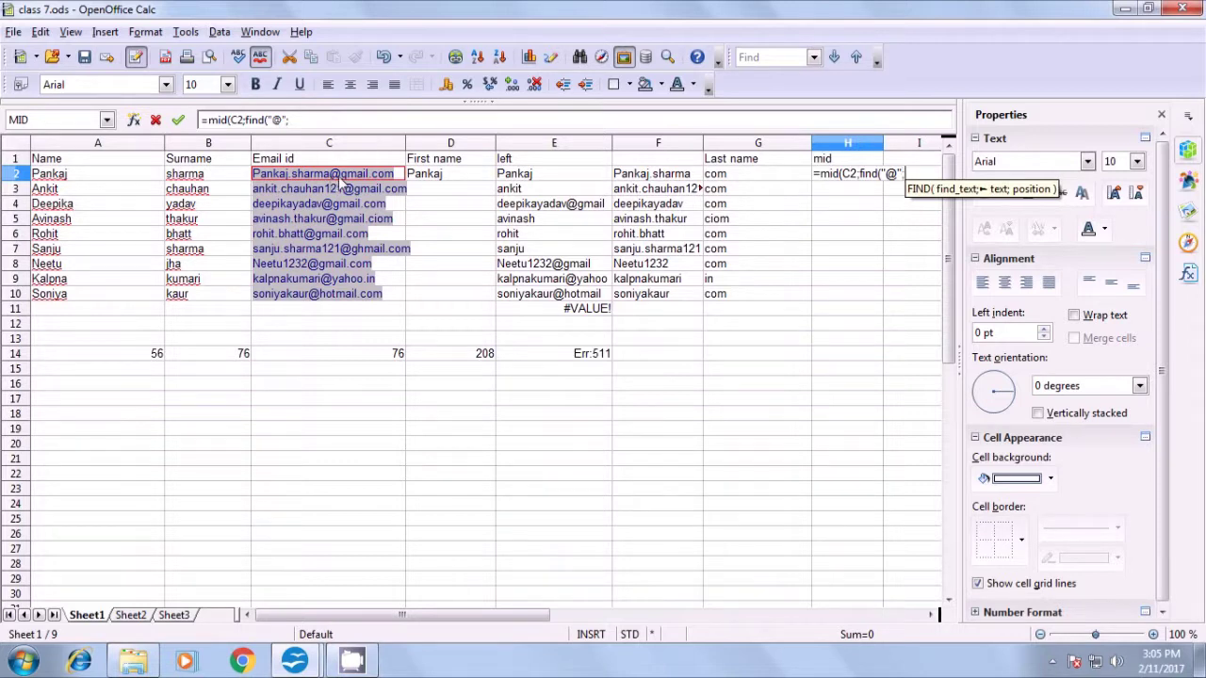
left_click(402, 179)
type(")")
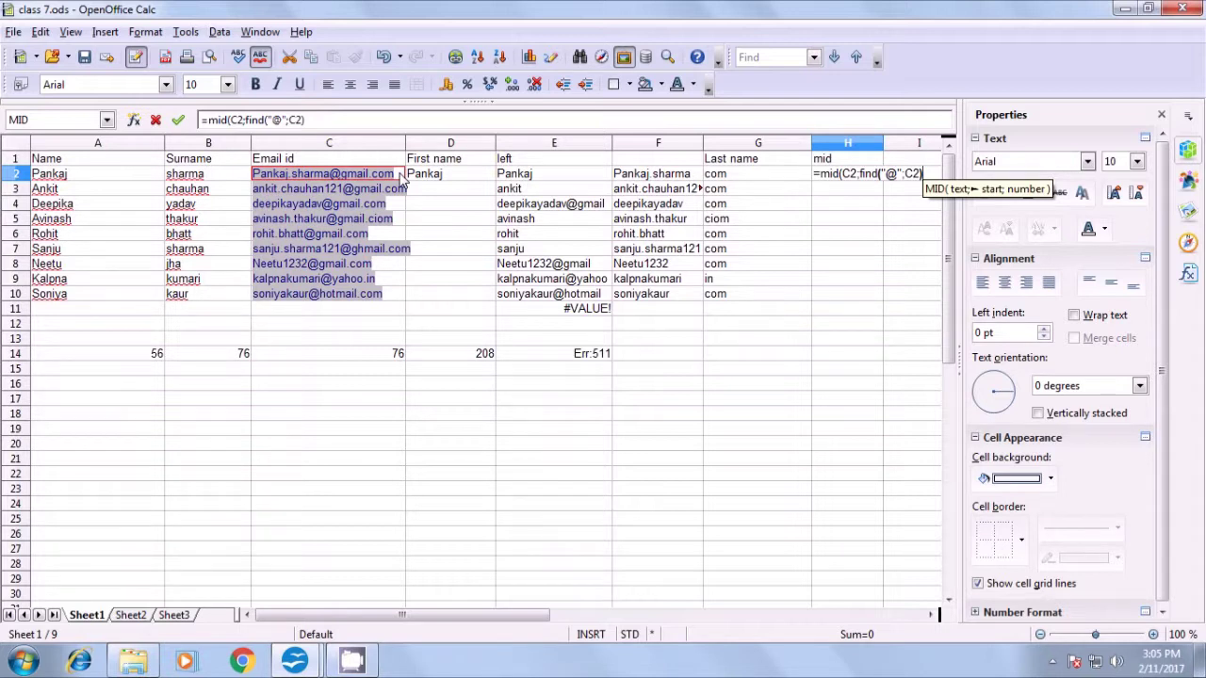
type("+1")
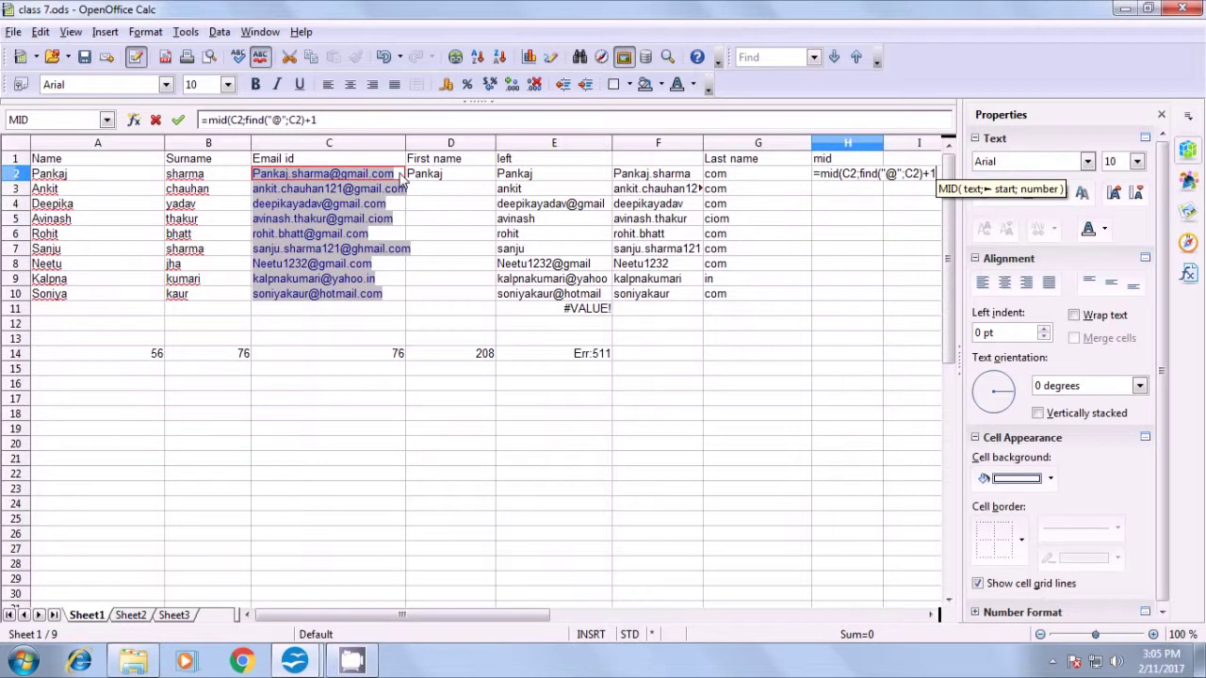
left_click_drag(492, 616, 550, 618)
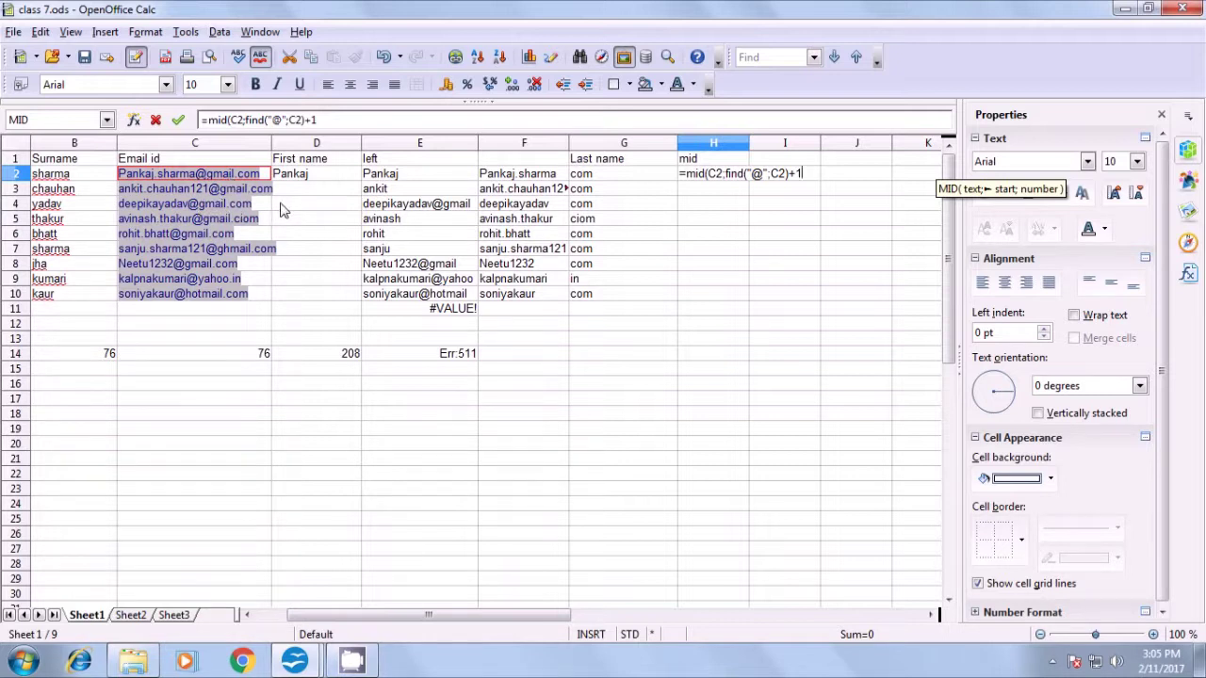
- Add the length part ;find(".";C2 to H2's formula, searching C2's email for the dot
type(";find")
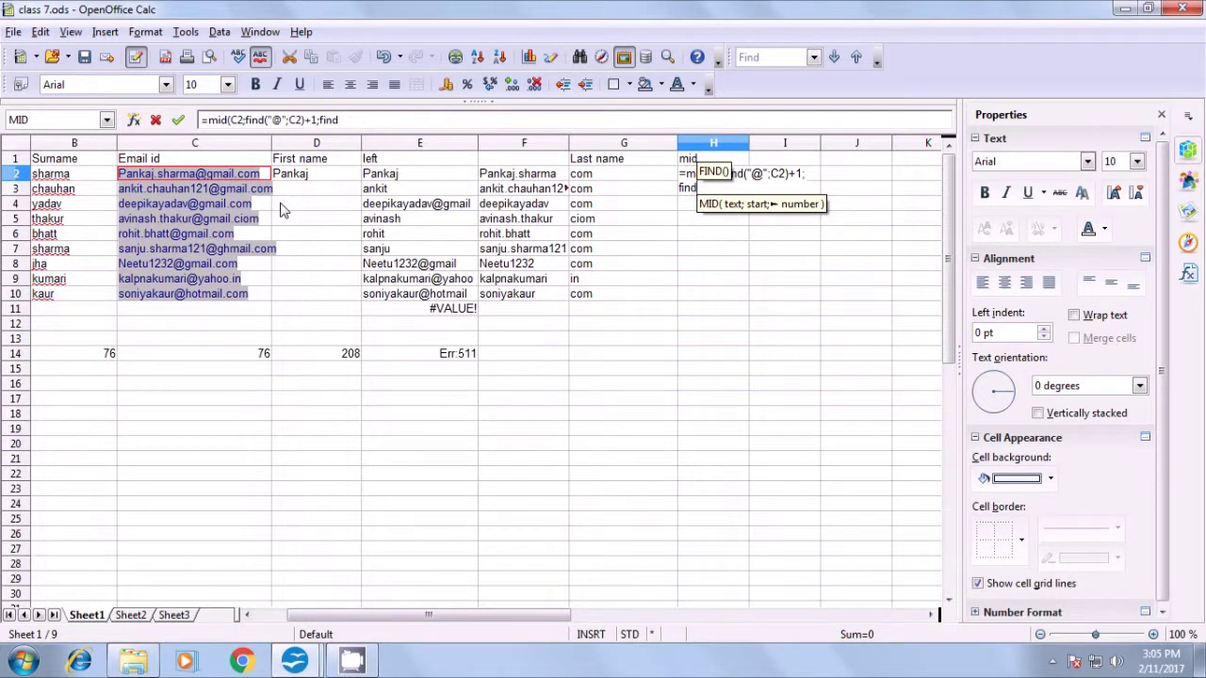
type("(")
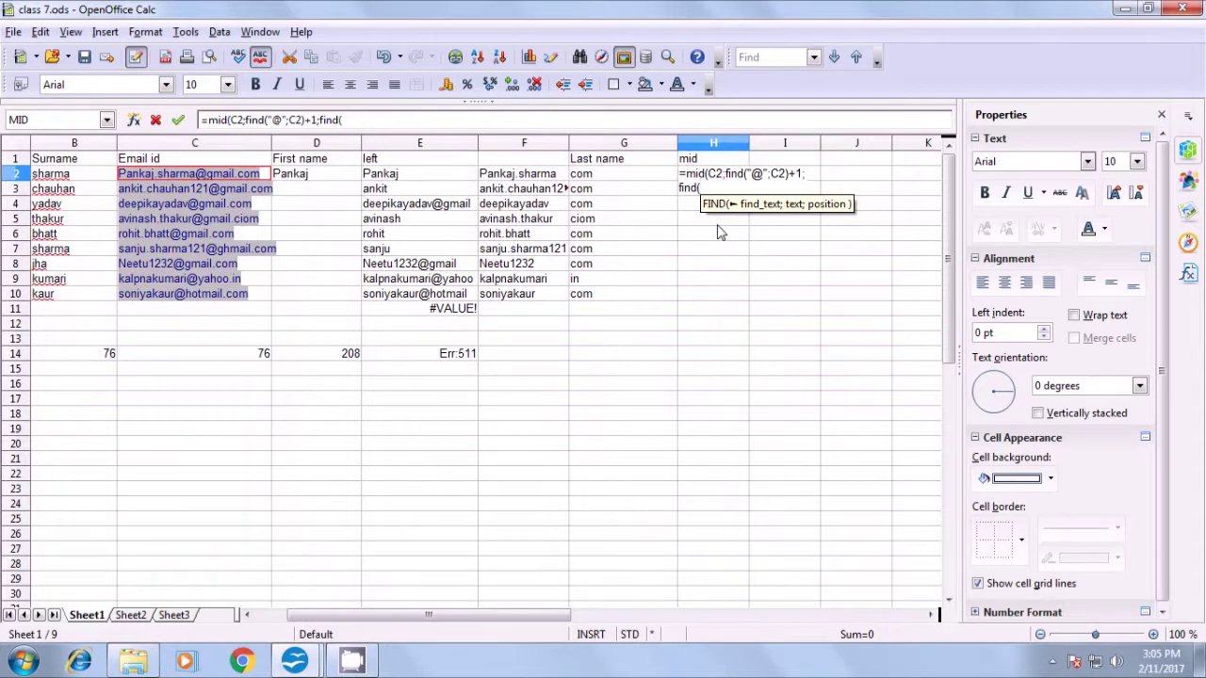
type("\"")
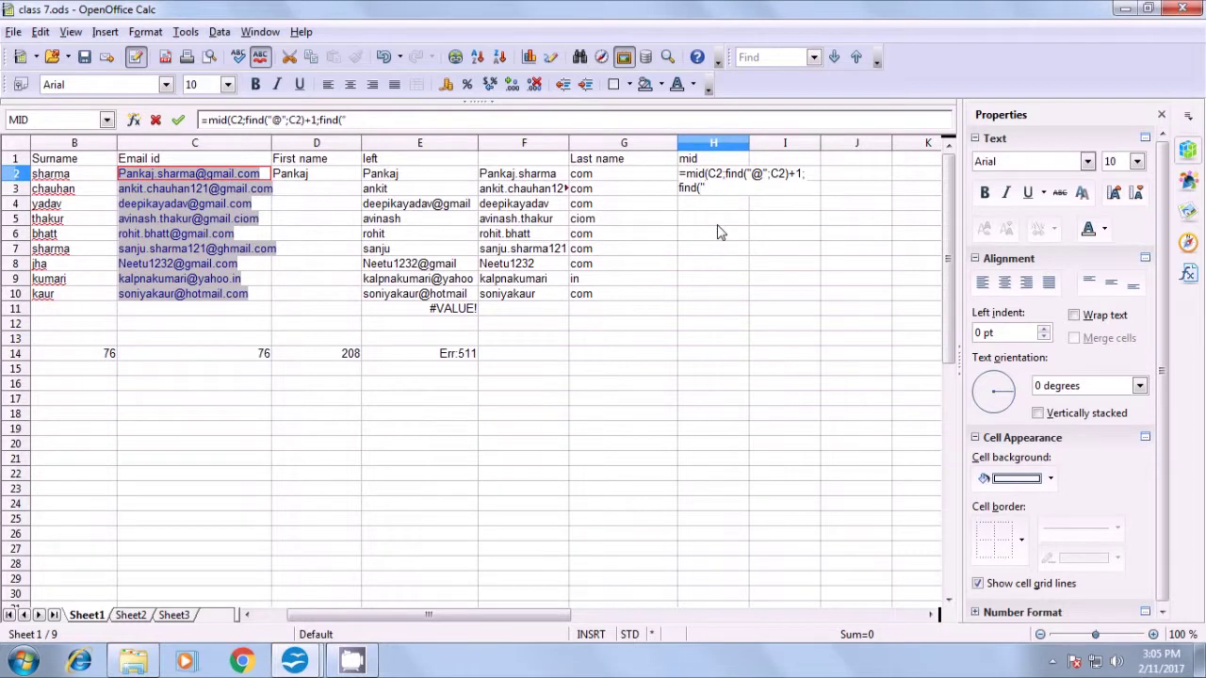
type(".\"")
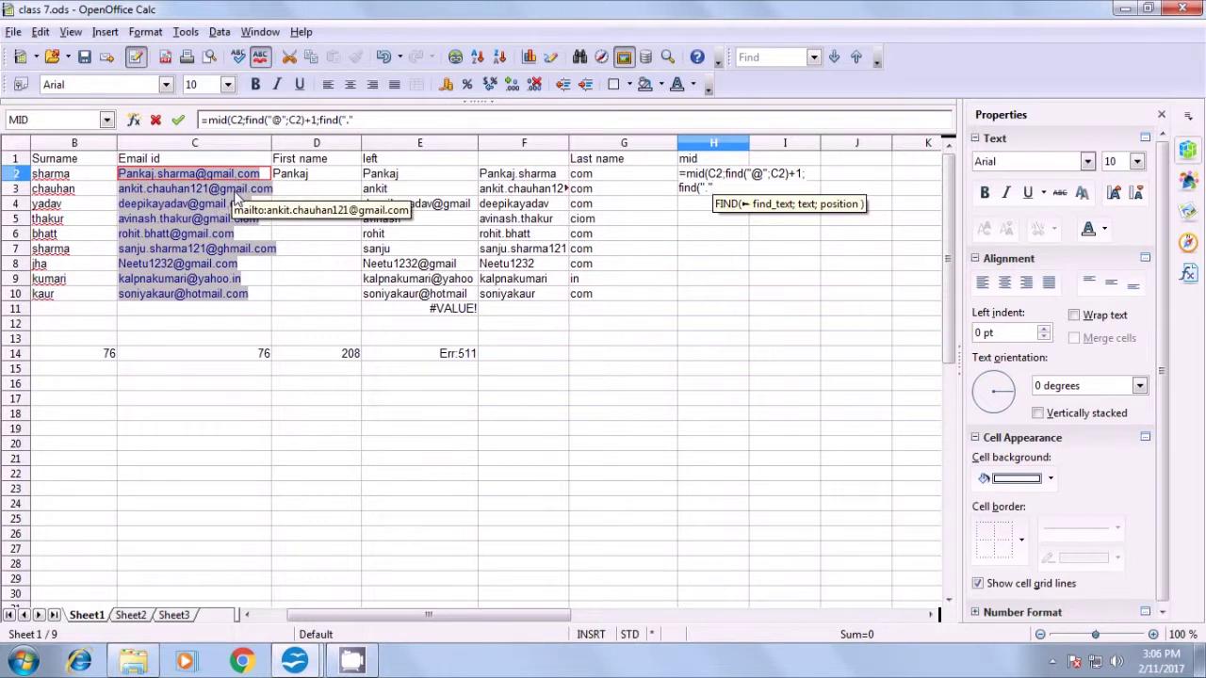
type(";")
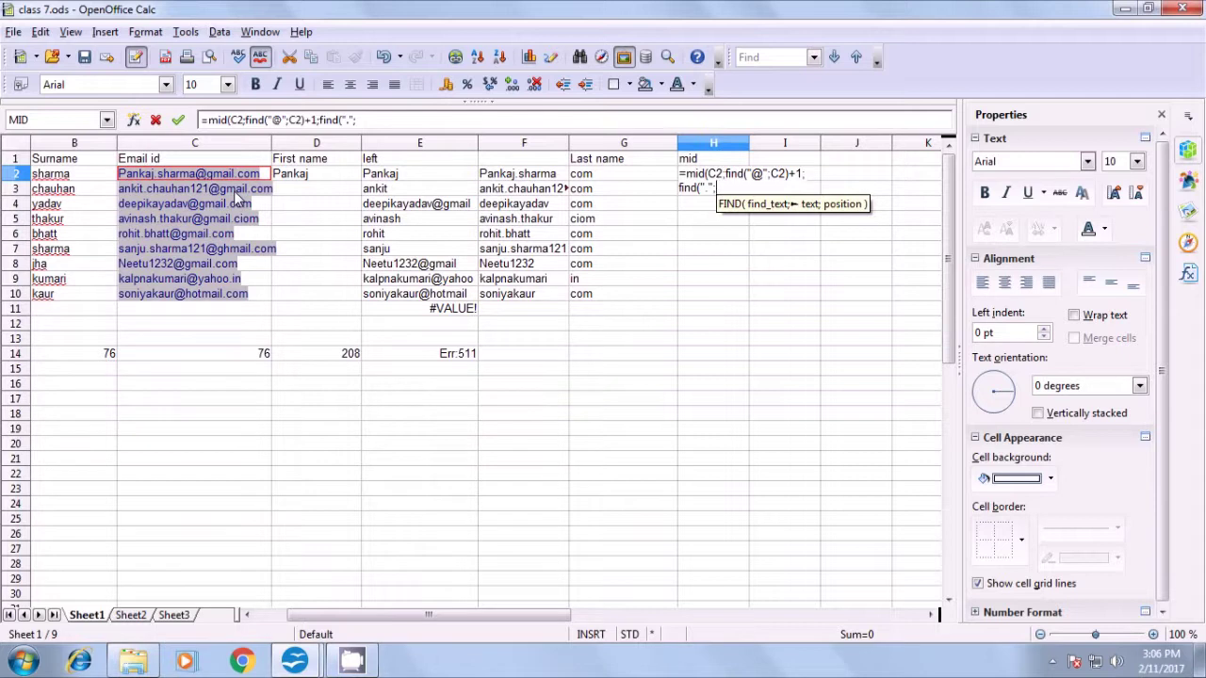
type("find")
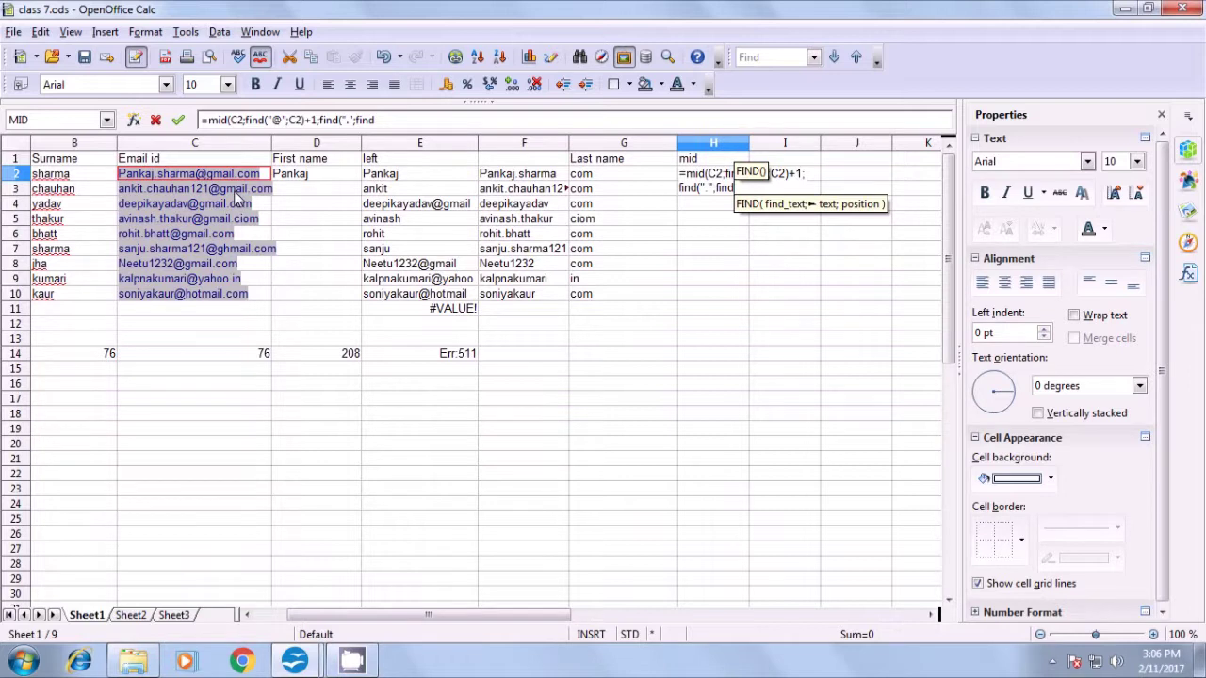
type("(")
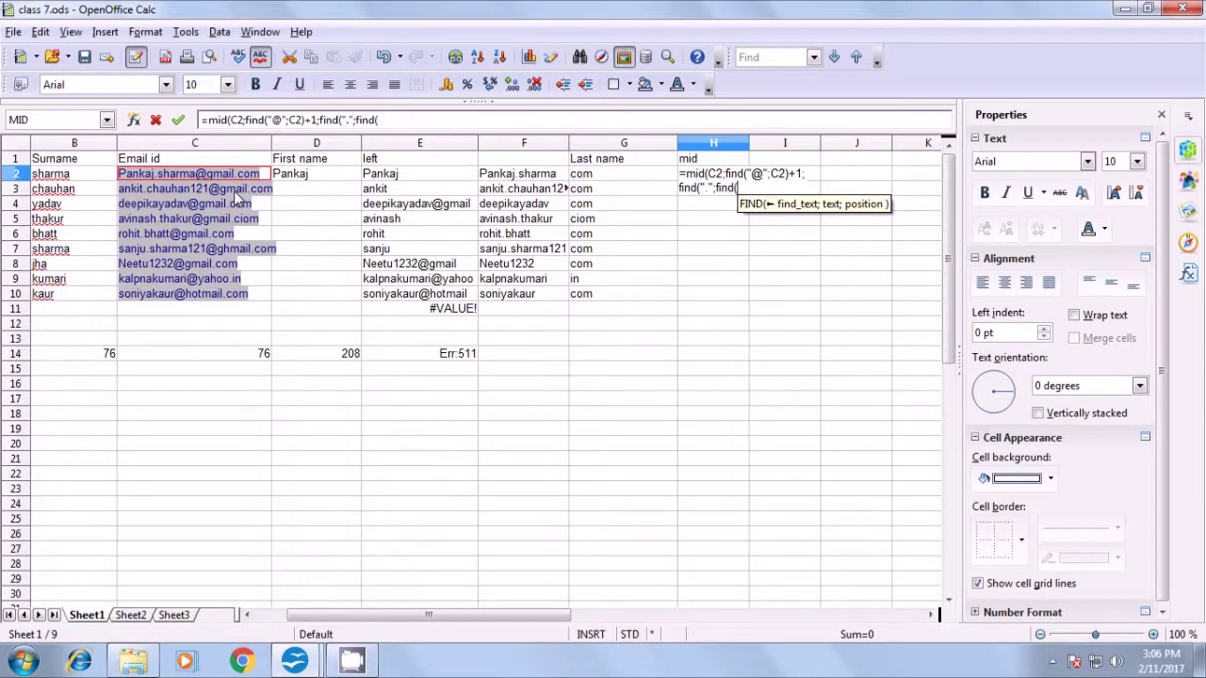
key("BackSpace")
key("BackSpace")
key("BackSpace")
key("BackSpace")
key("BackSpace")
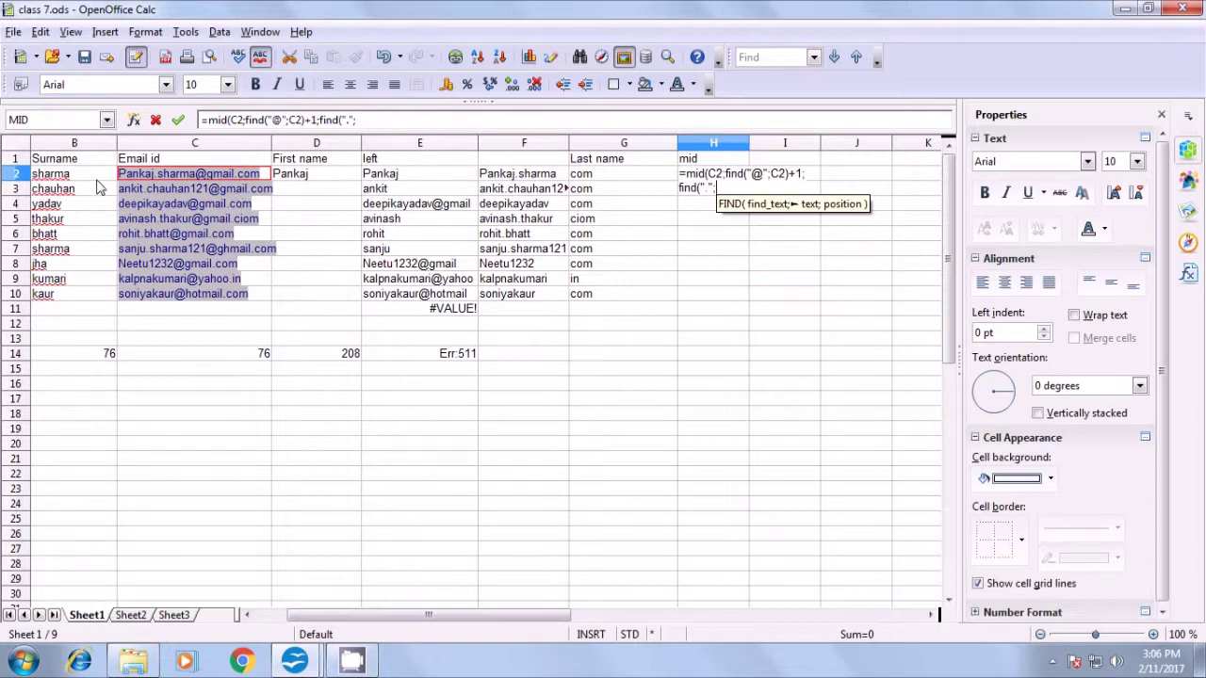
left_click(267, 179)
- Finish the length as find(".";C2;find("@";C2))-find("@";C2)-1 and close the MID formula
type(";")
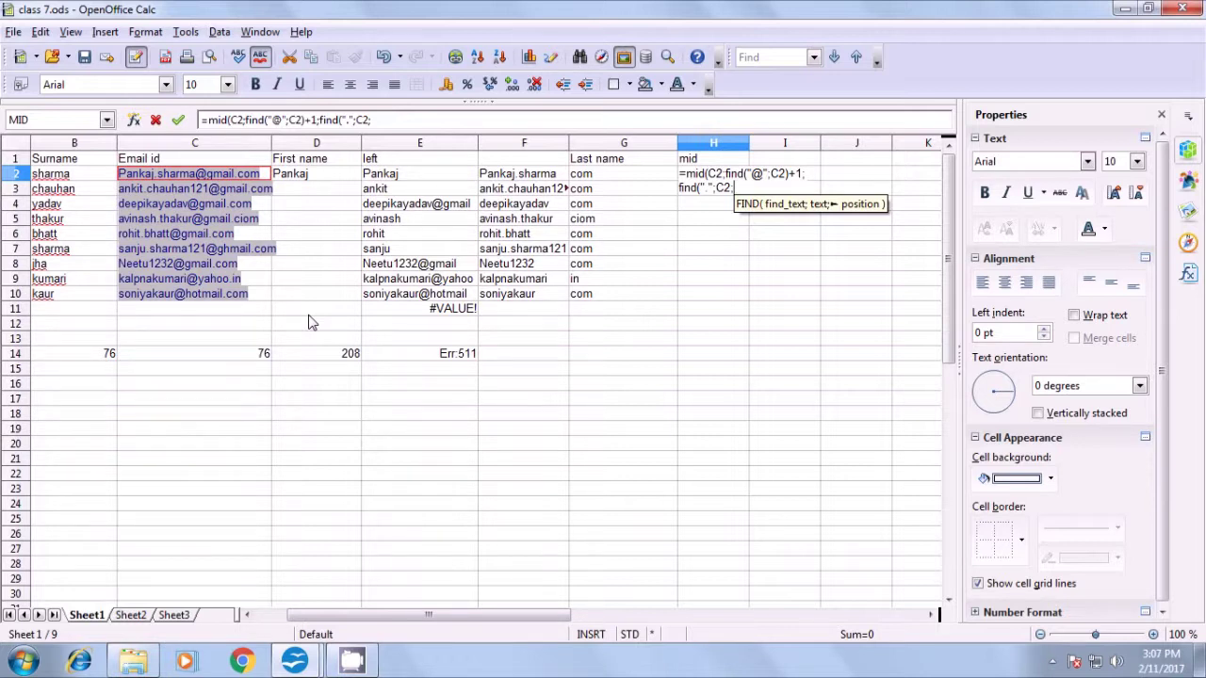
type("find(")
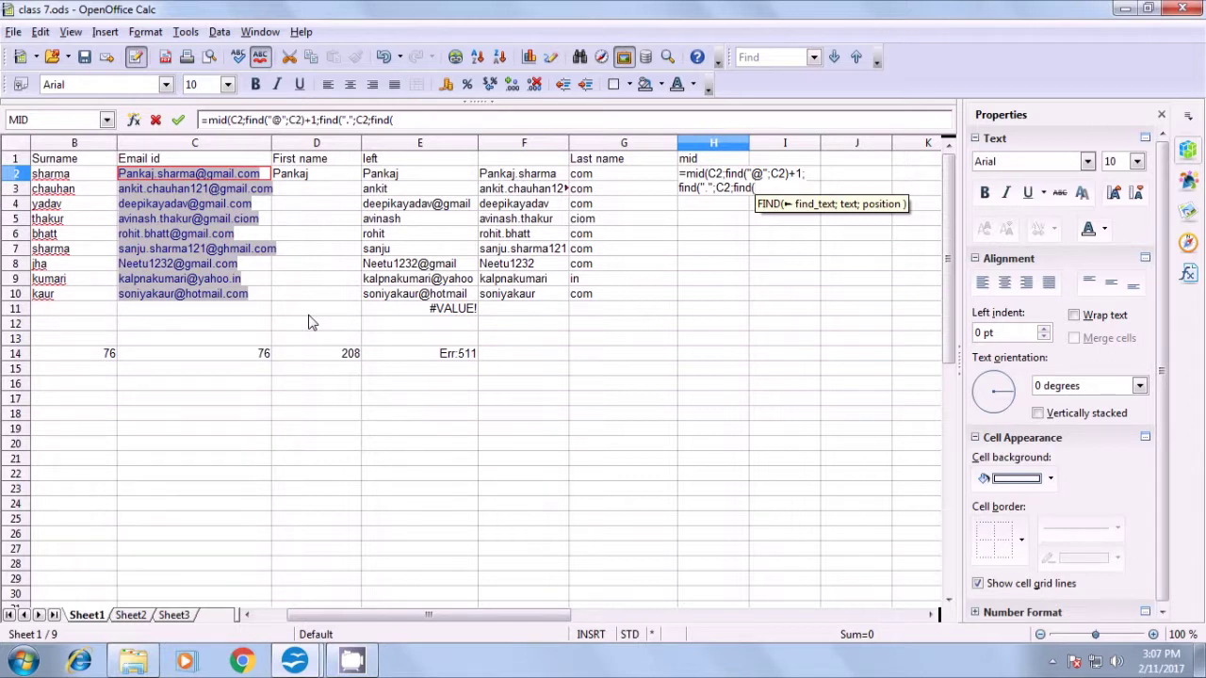
type("(")
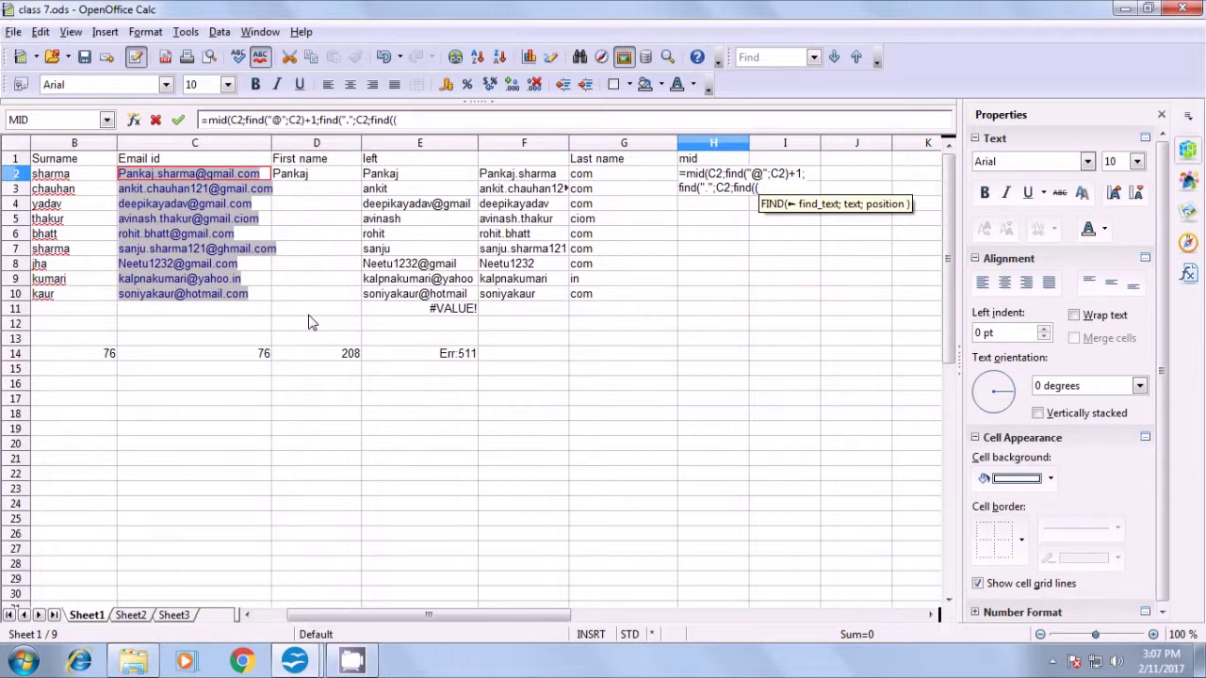
type("@")
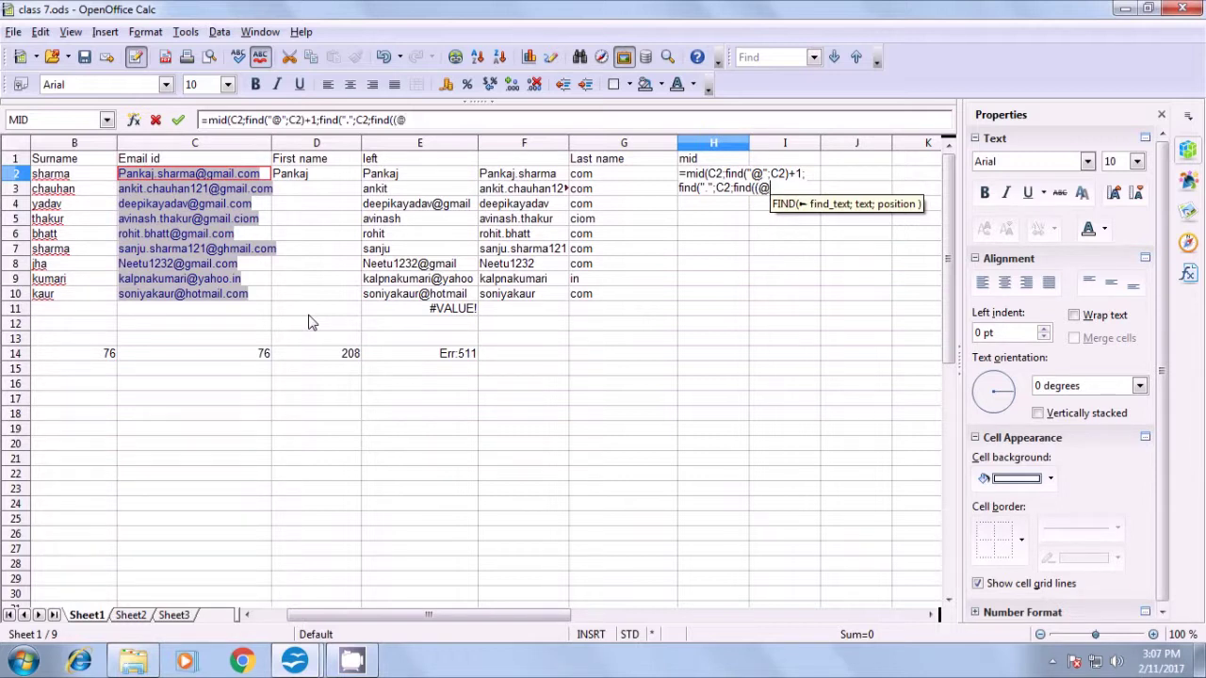
key("BackSpace")
key("BackSpace")
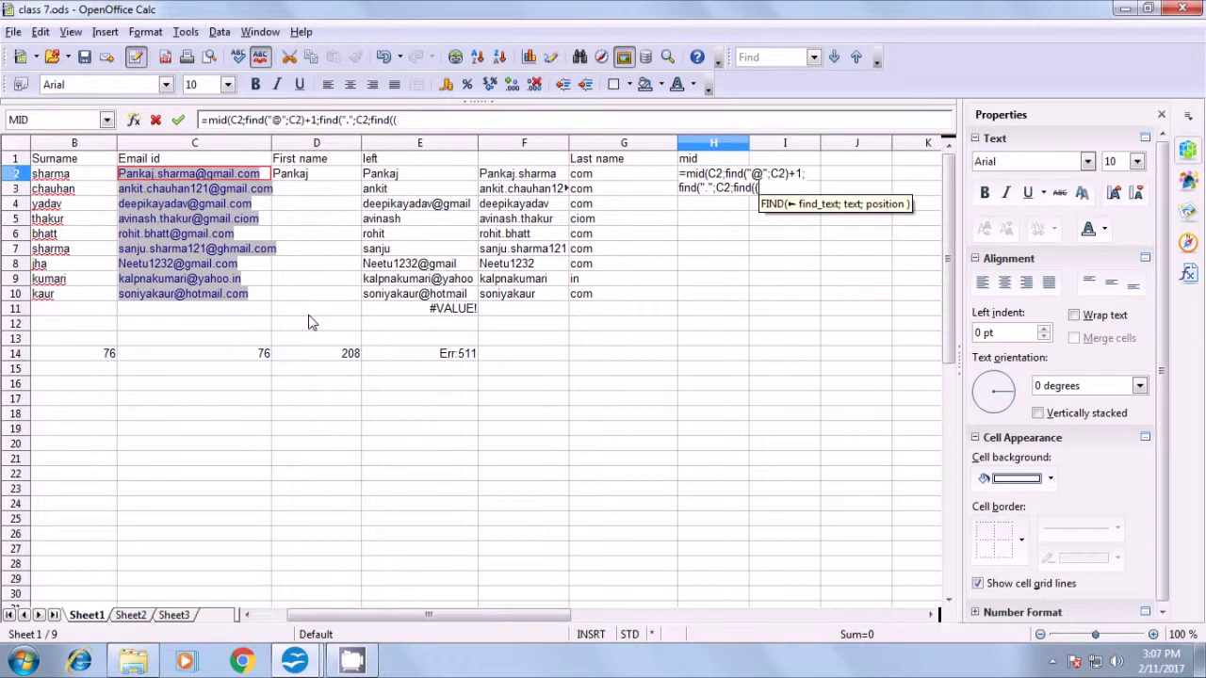
type("\"@")
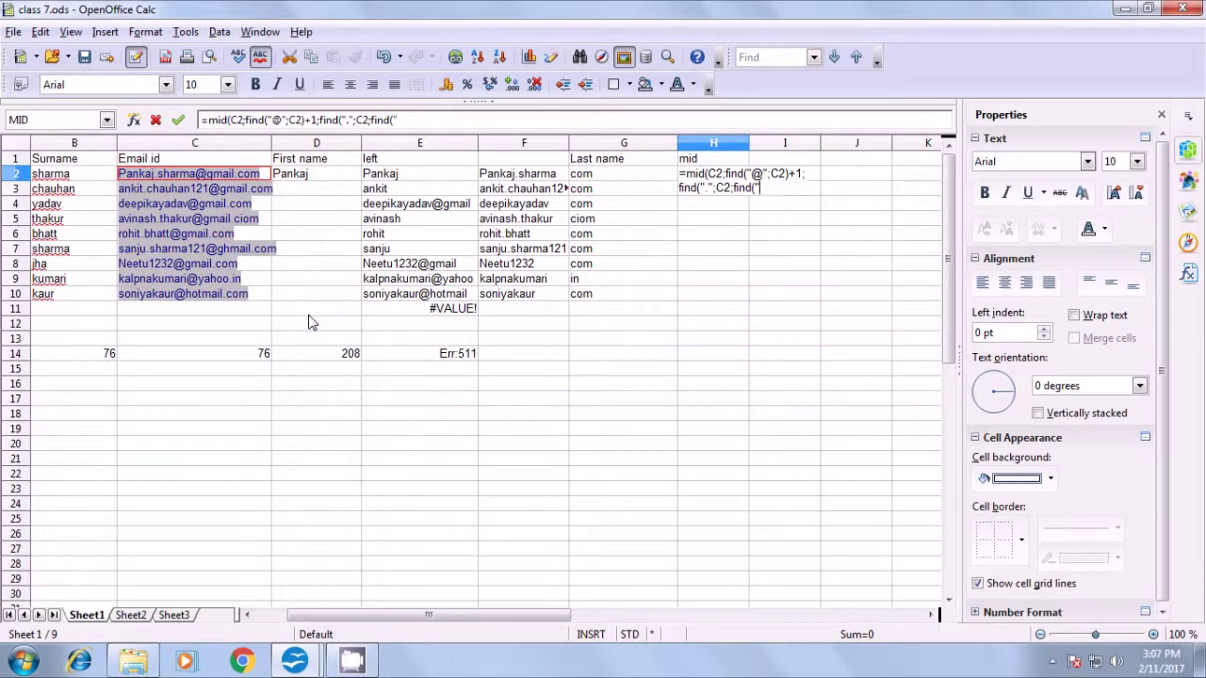
type("\"")
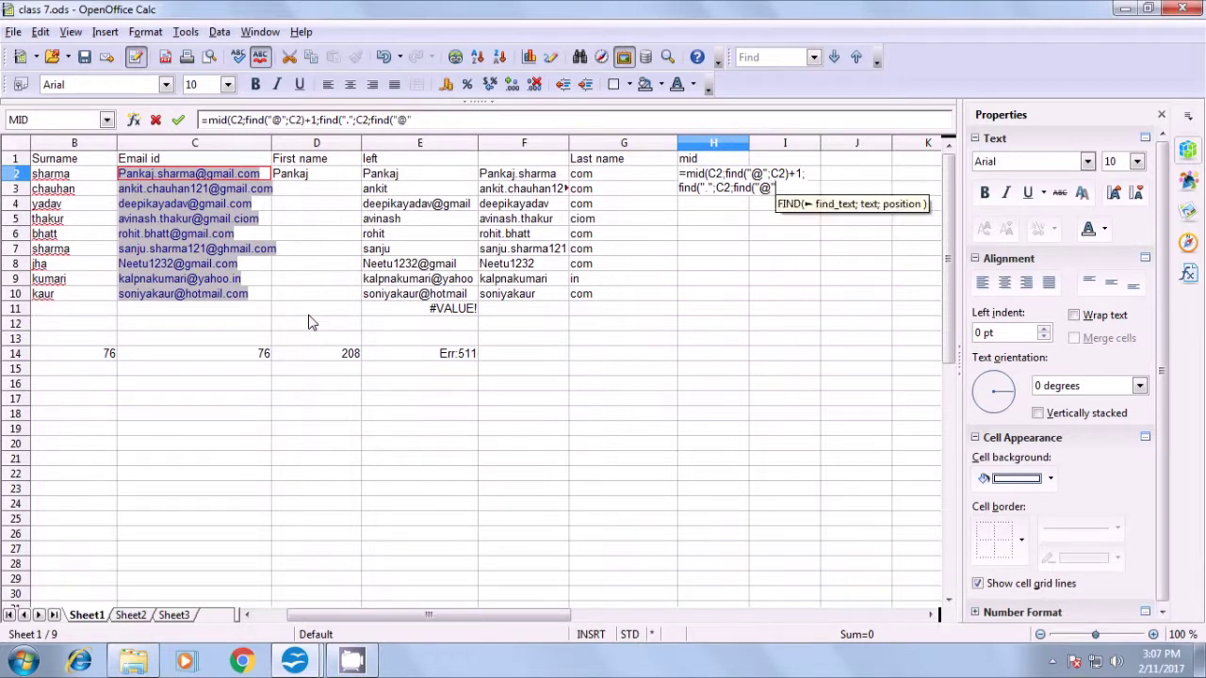
type(";")
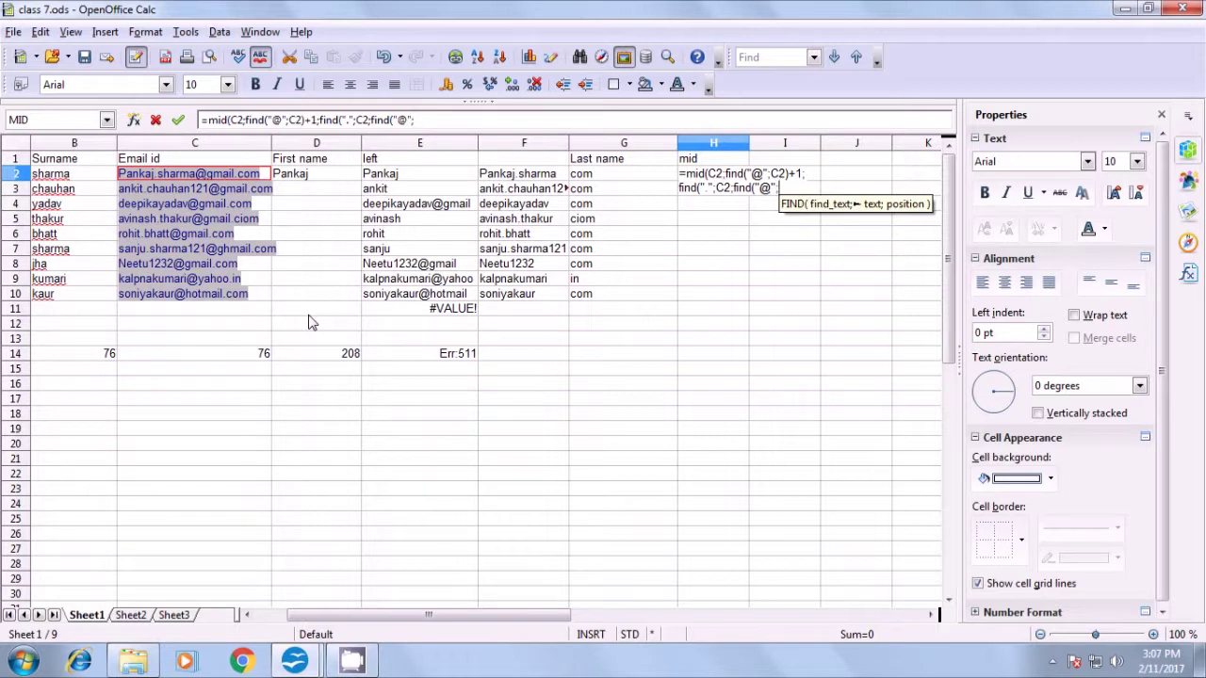
left_click(266, 181)
type("))")
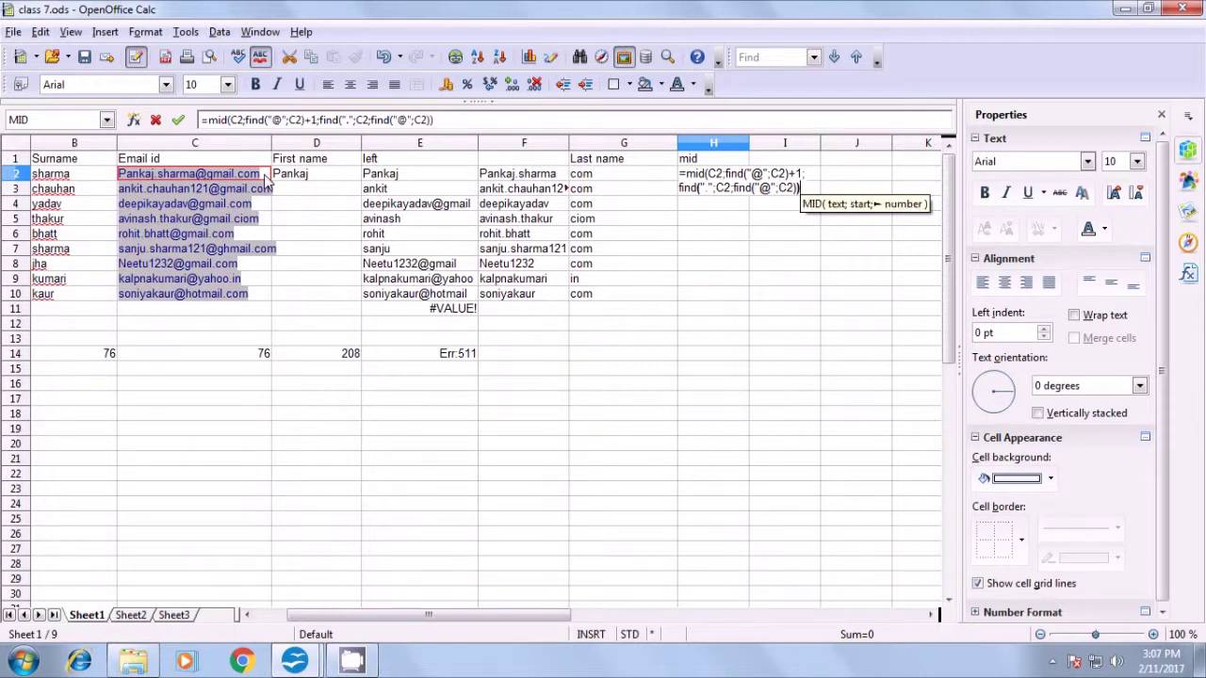
type("-")
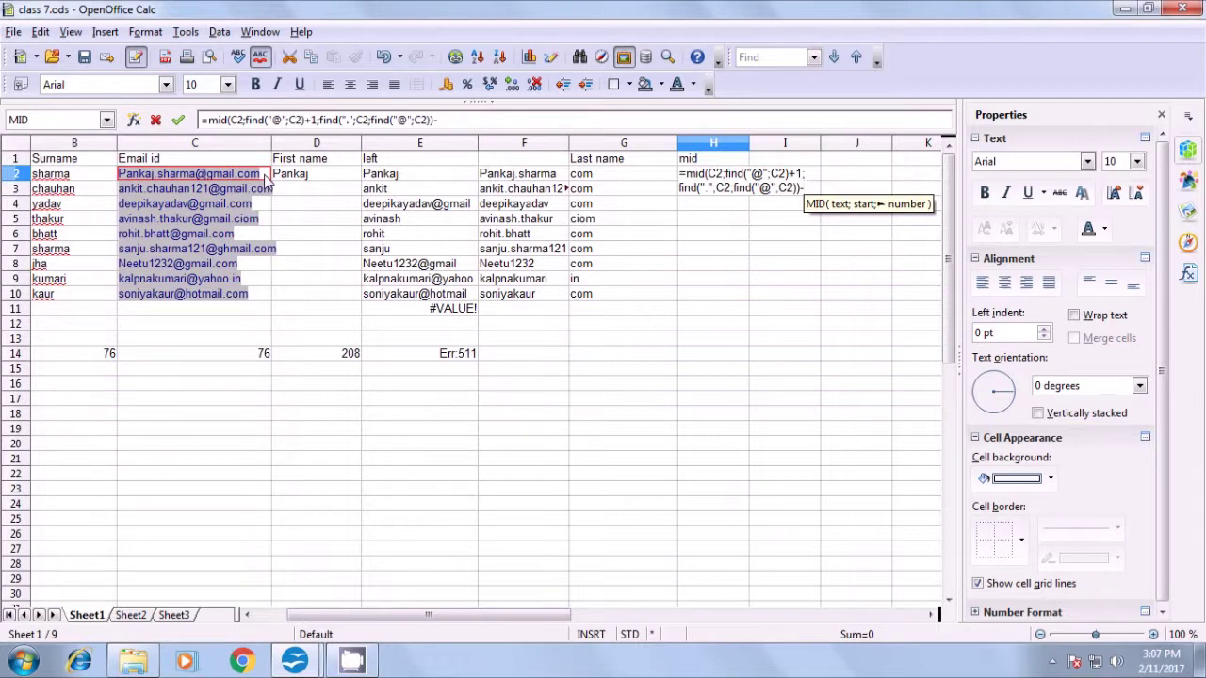
type("find")
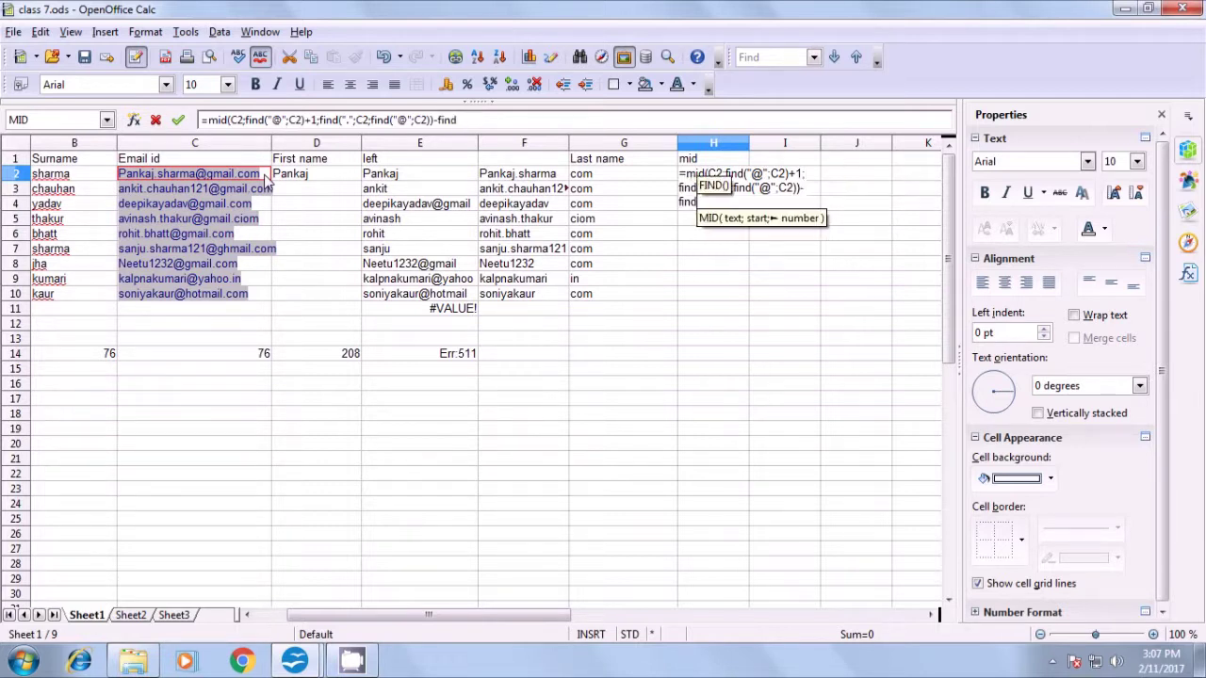
type("(")
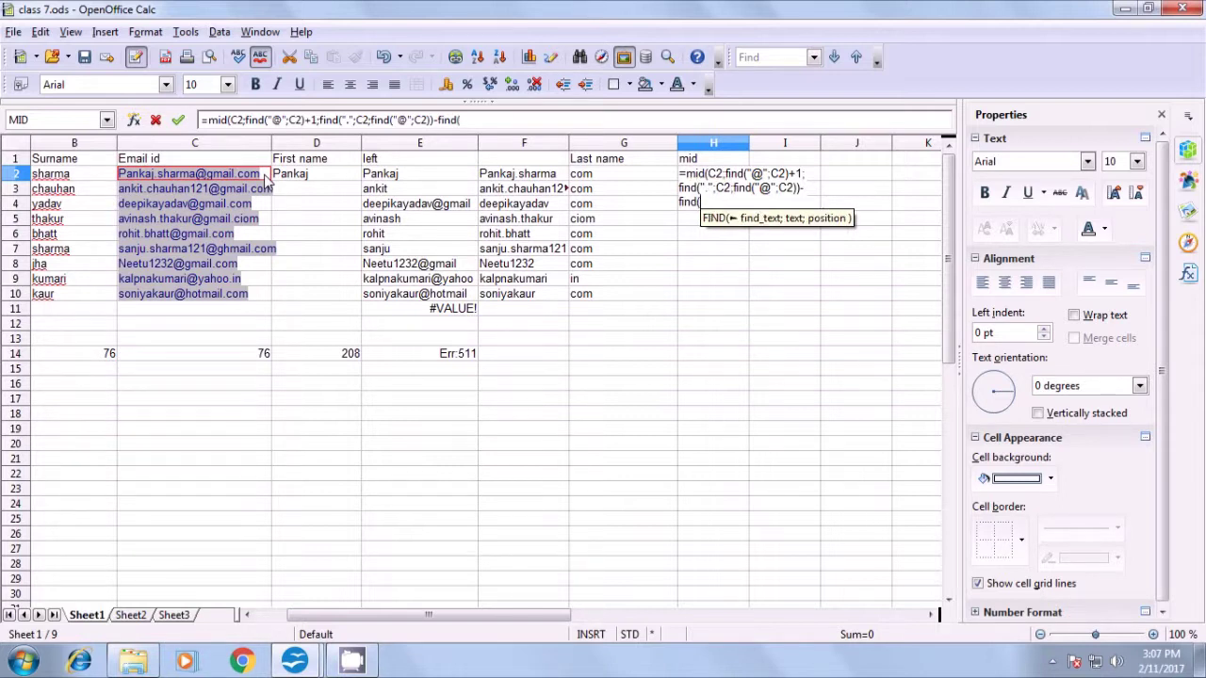
type("\"@")
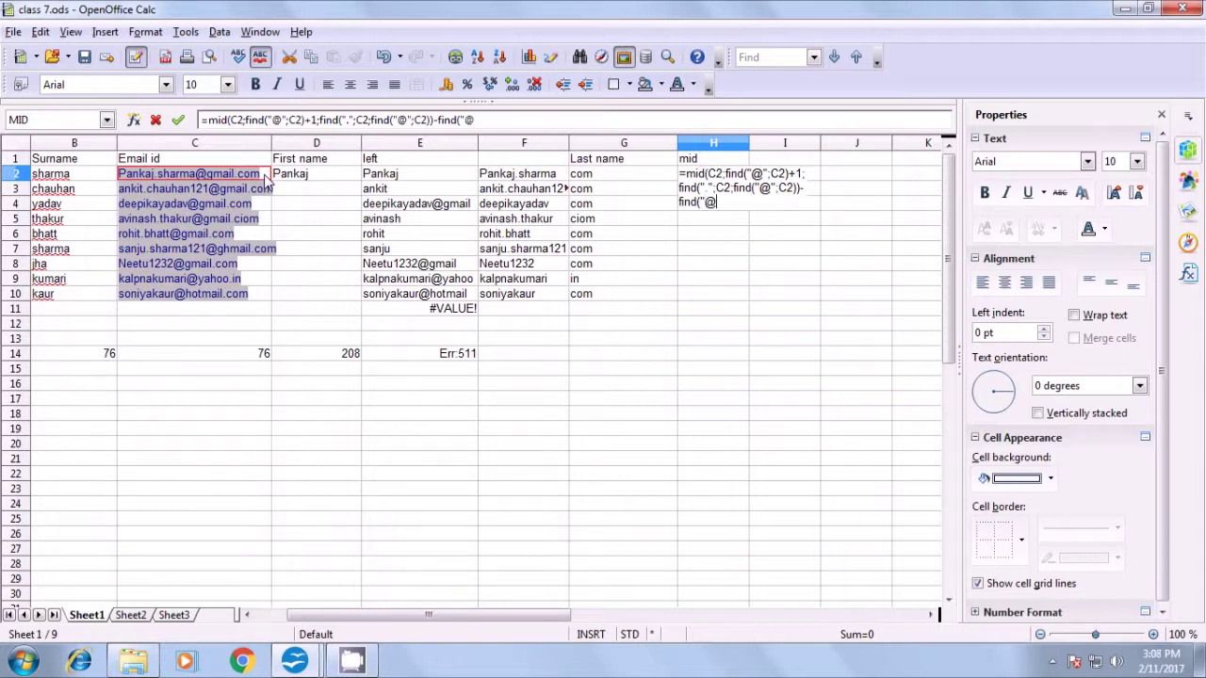
type("\"")
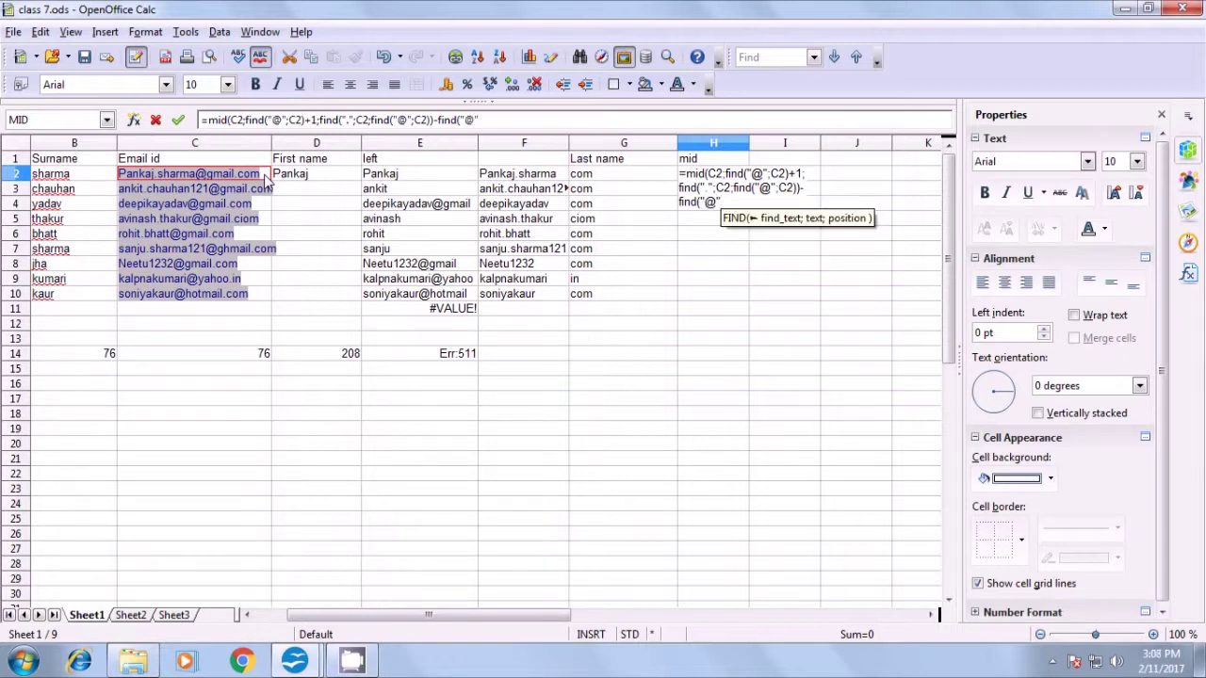
type(";")
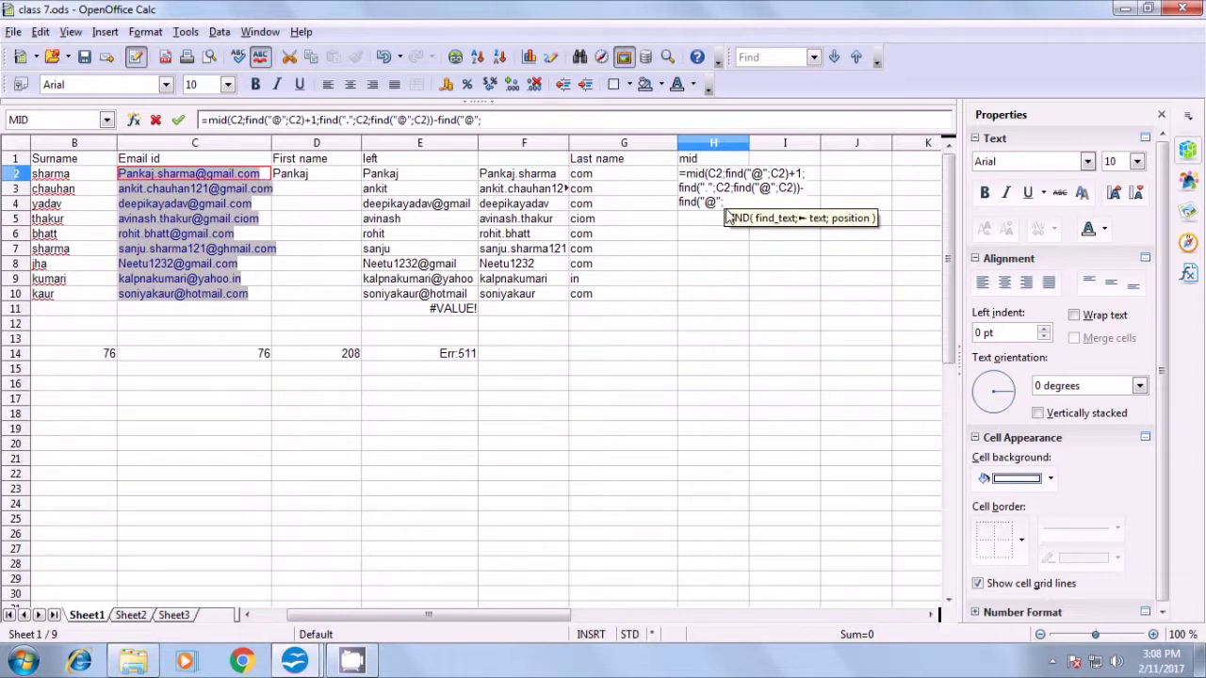
left_click(268, 180)
type(")")
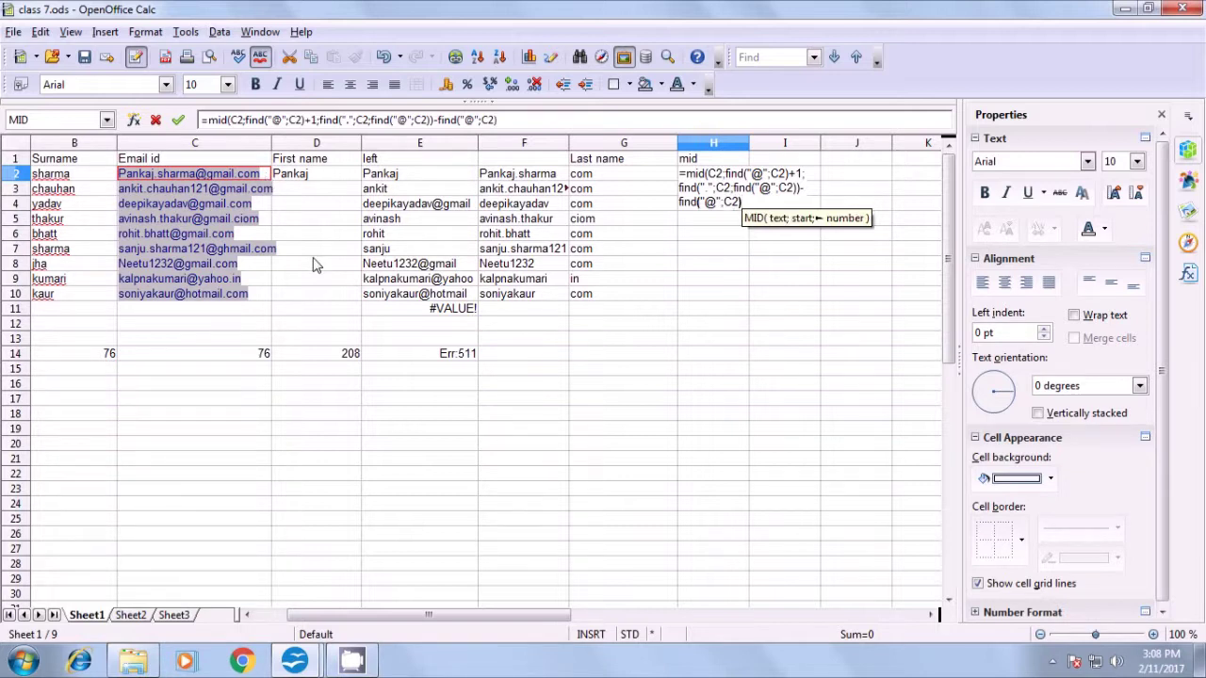
type("-1")
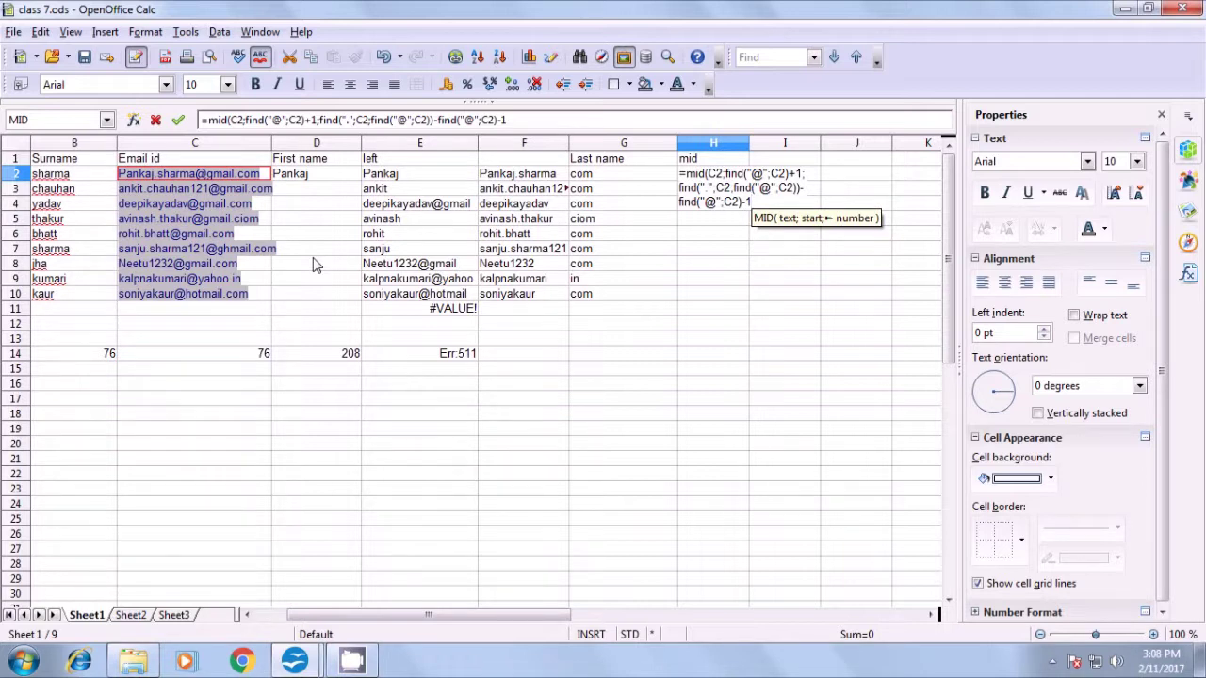
type(")")
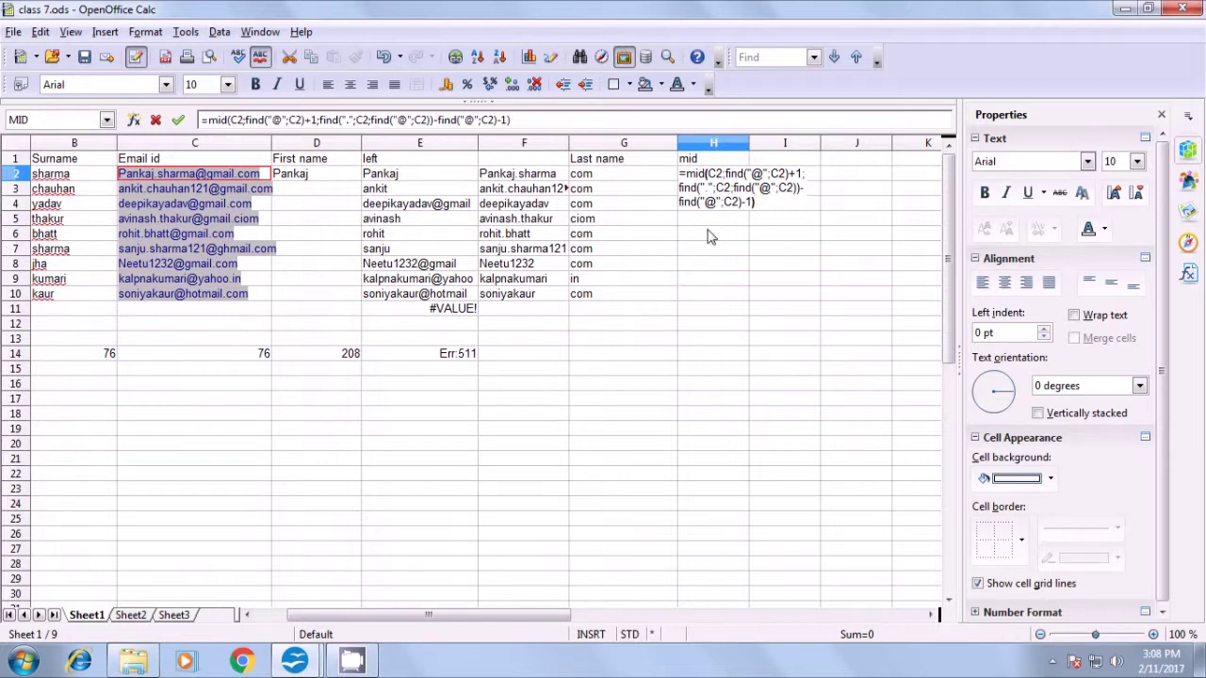
- Commit the MID/FIND domain formula in H2 and reselect H2 to confirm it returns gmail
key("Return")
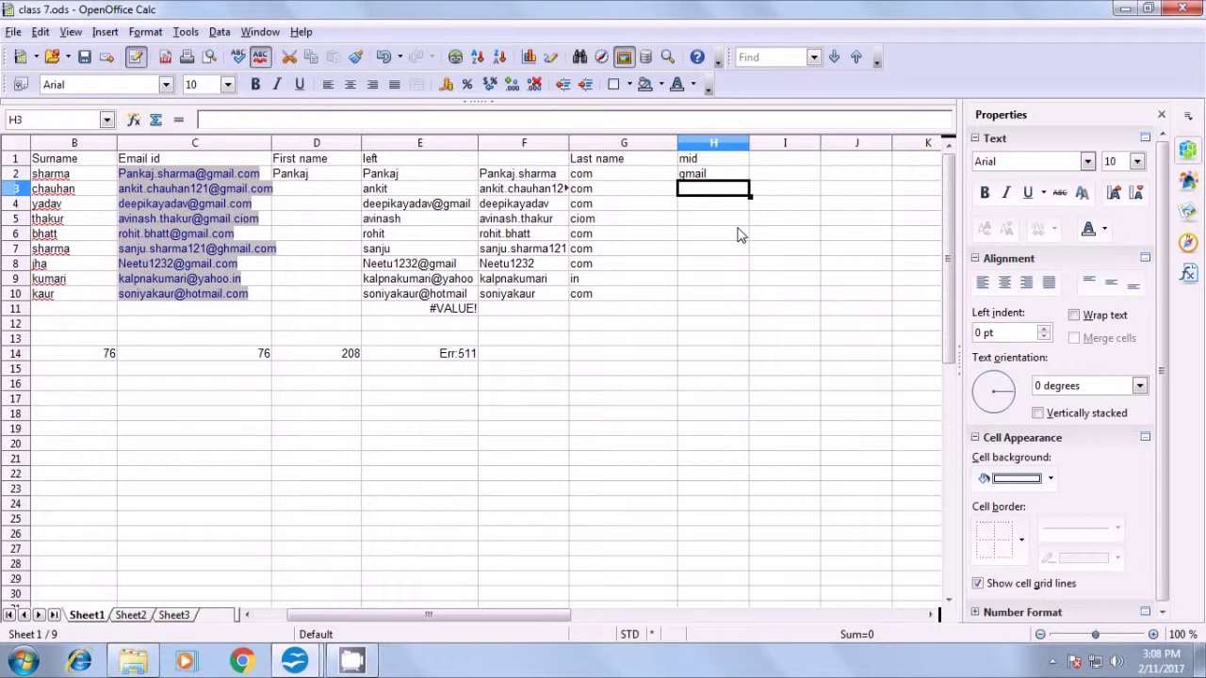
left_click(706, 177)
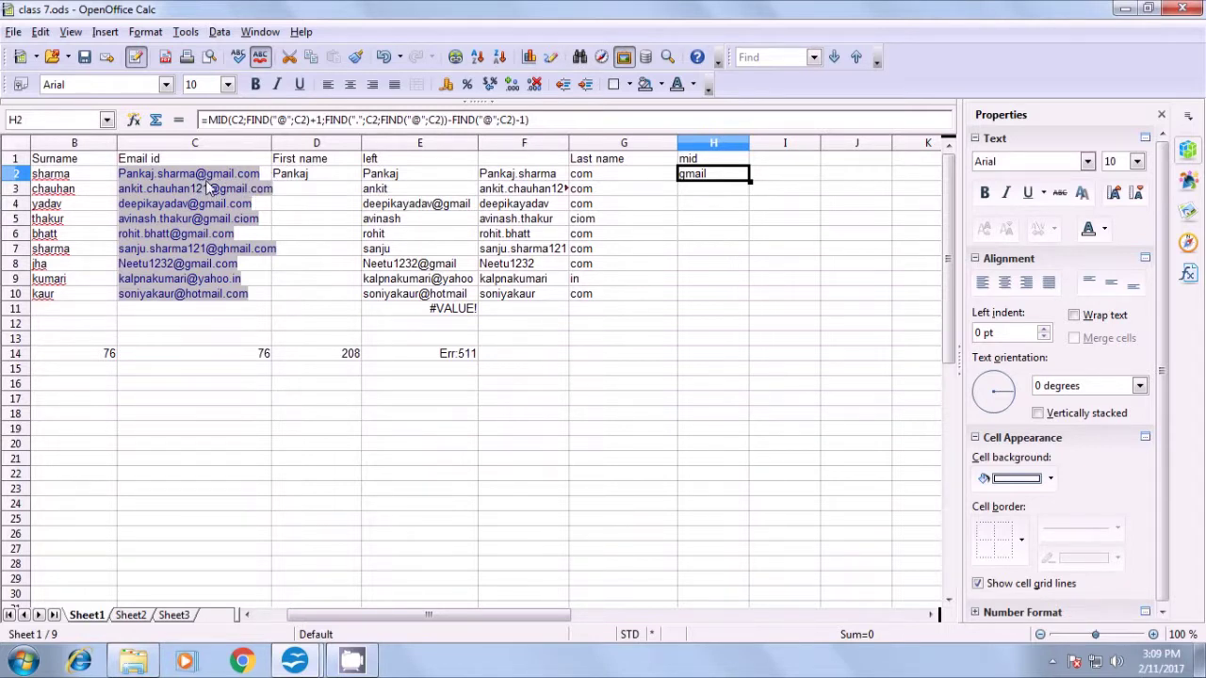
- Fill H2's domain formula down through H10
left_click(721, 195)
left_click(721, 179)
left_click_drag(756, 269, 757, 302)
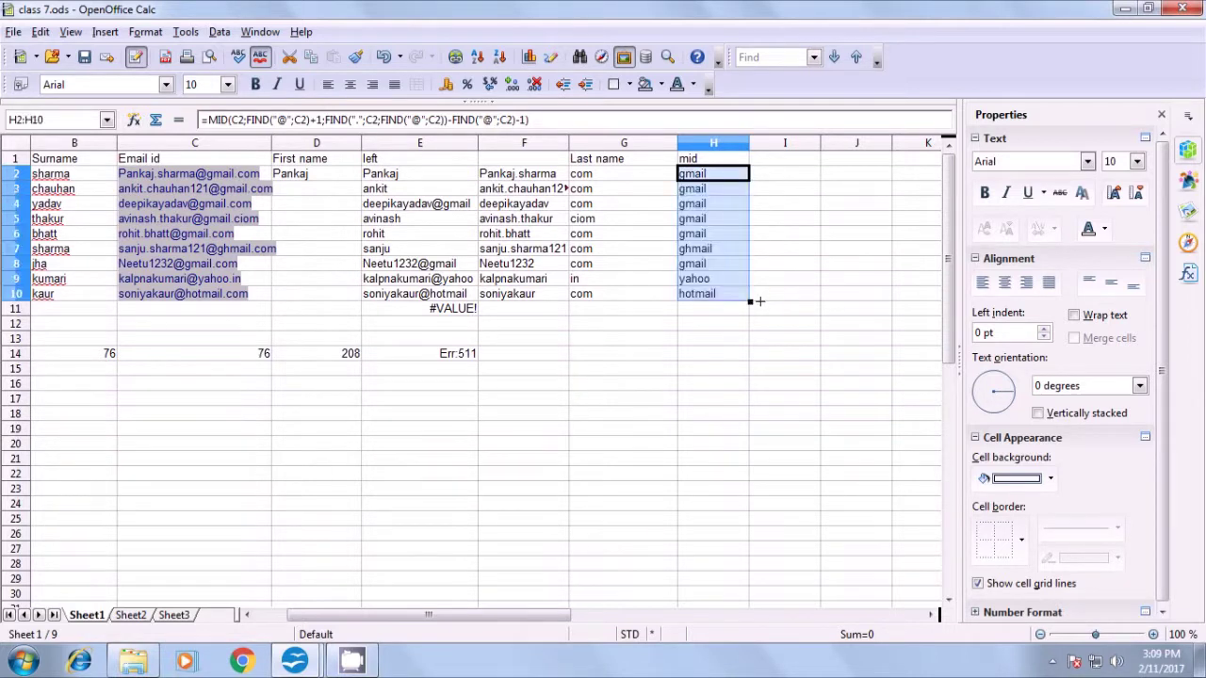
left_click(797, 248)
- Check the copied domain formulas in cells H3 through H10
left_click(690, 193)
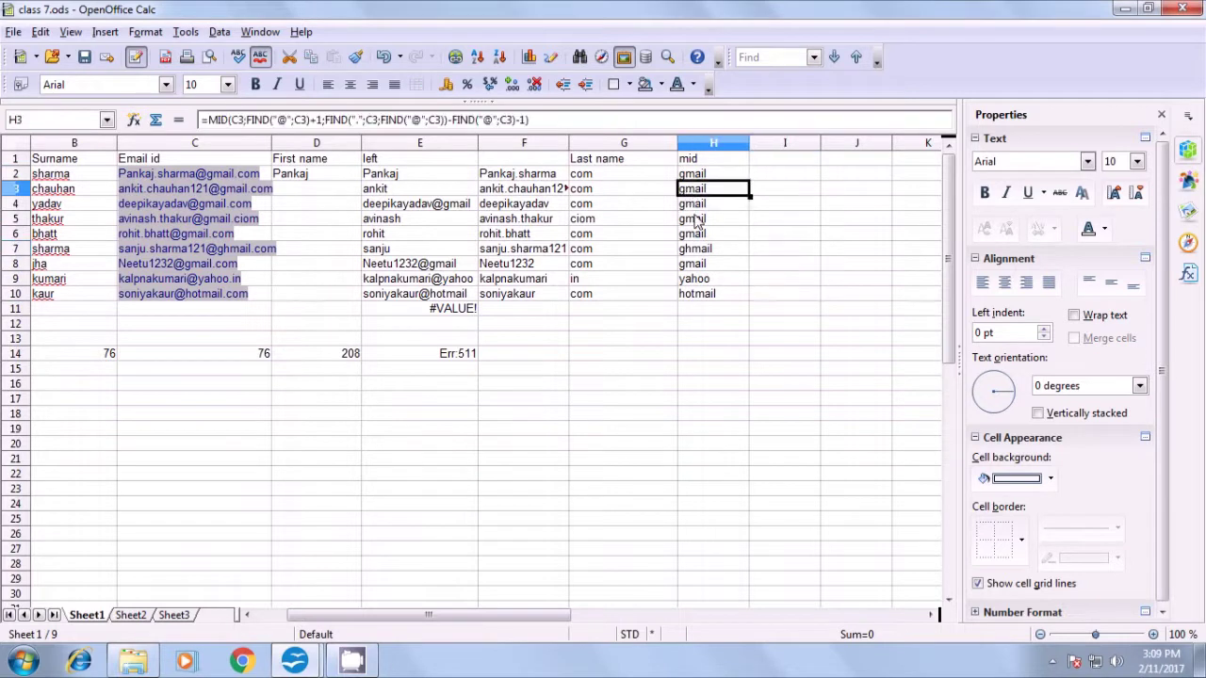
left_click(699, 205)
left_click(702, 219)
left_click(703, 235)
left_click(705, 250)
left_click(705, 265)
left_click(703, 279)
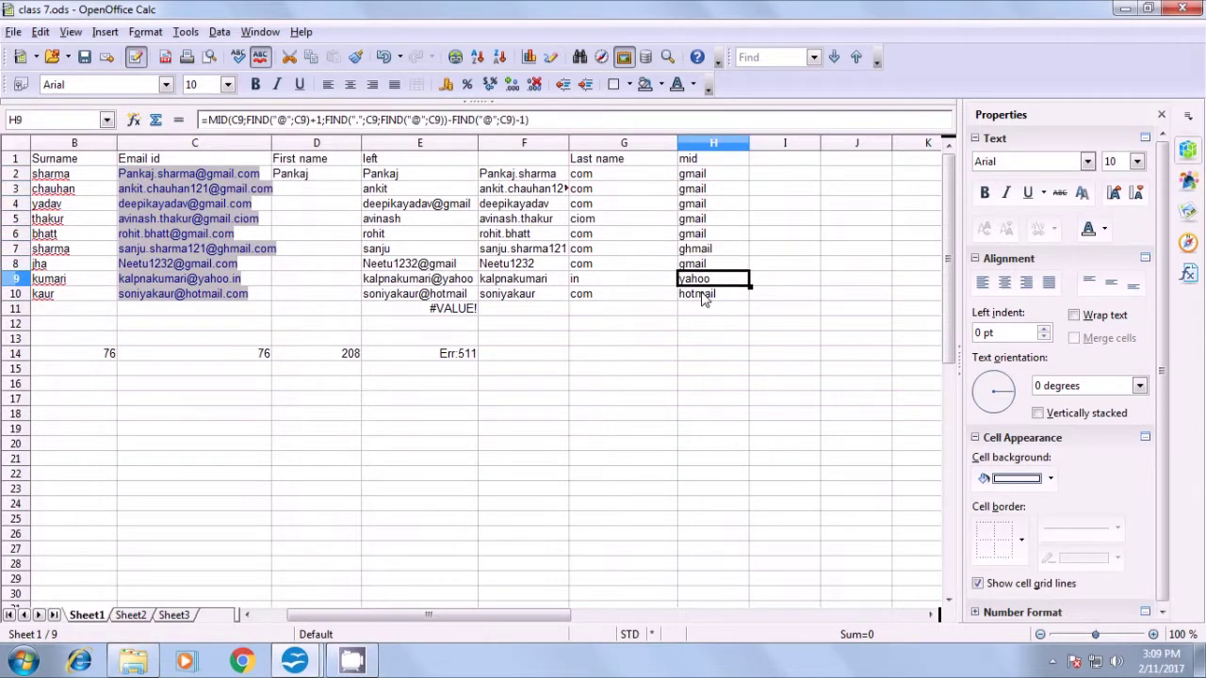
left_click(705, 294)
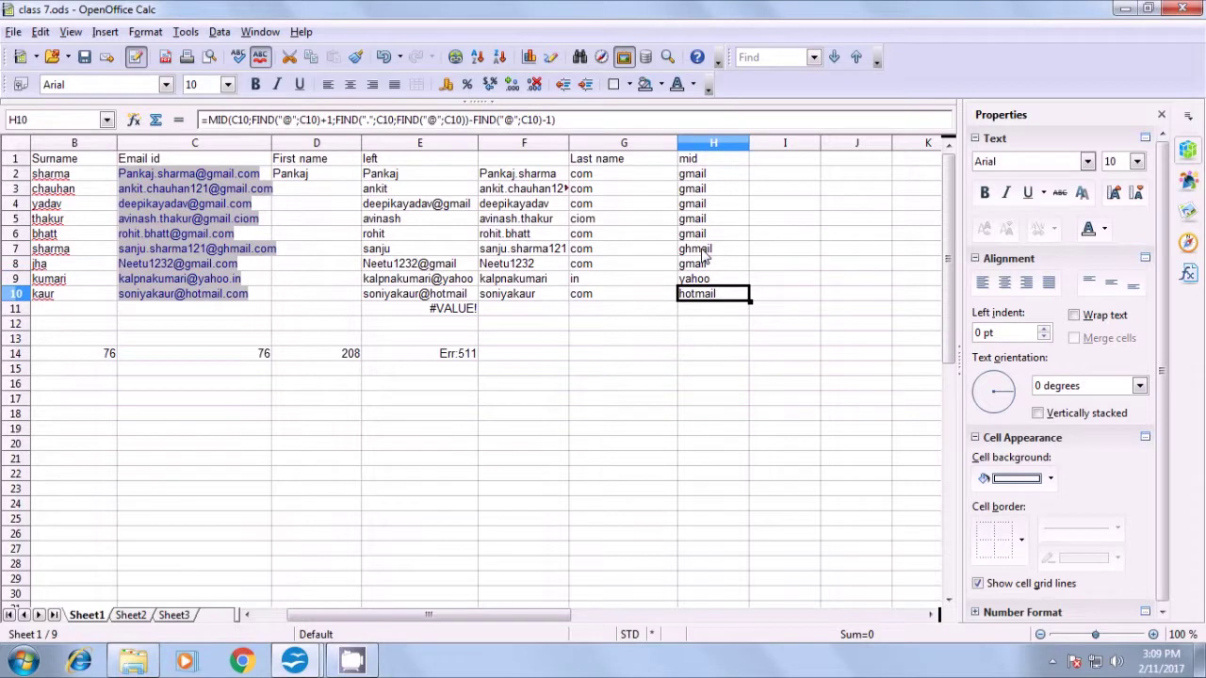
- Deselect the results by clicking an empty cell and stop the recording
left_click(701, 328)
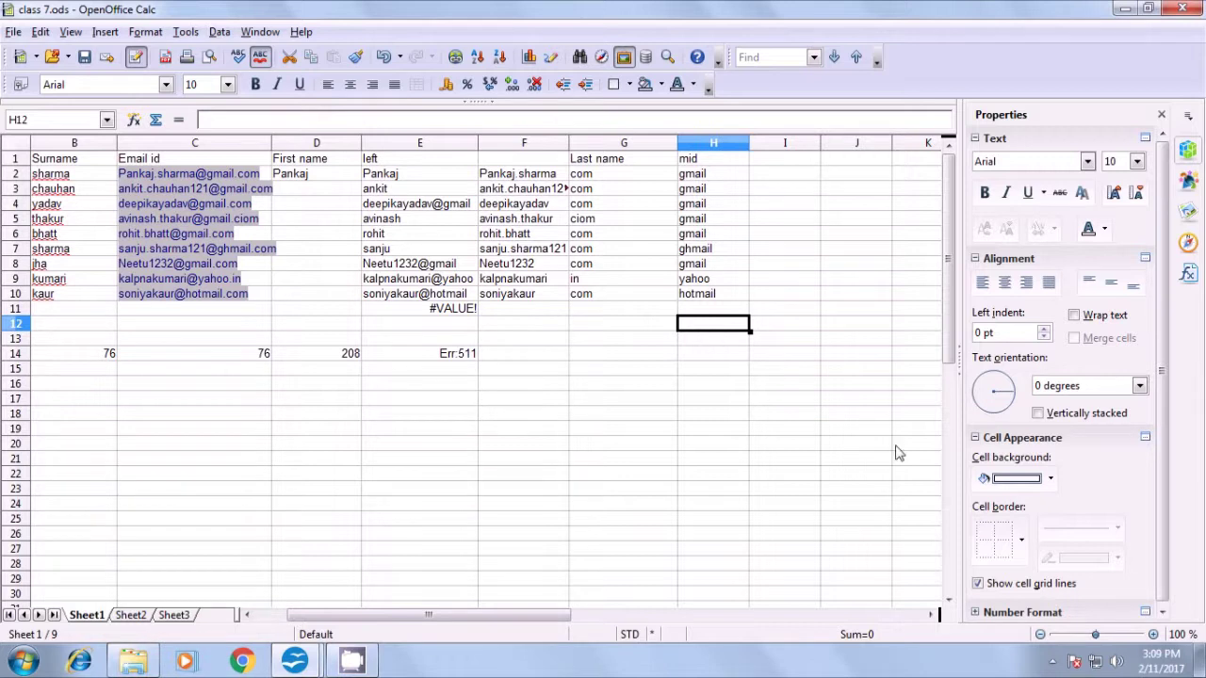
left_click(1053, 662)
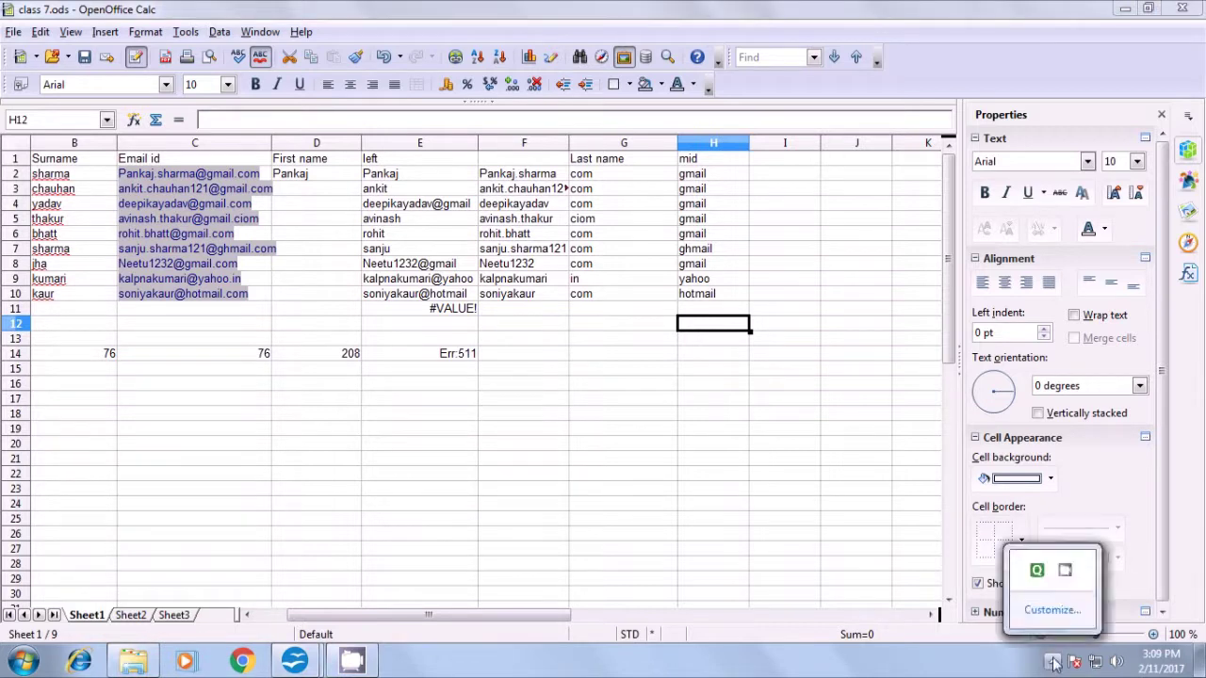
left_click(1065, 571)
left_click(621, 228)
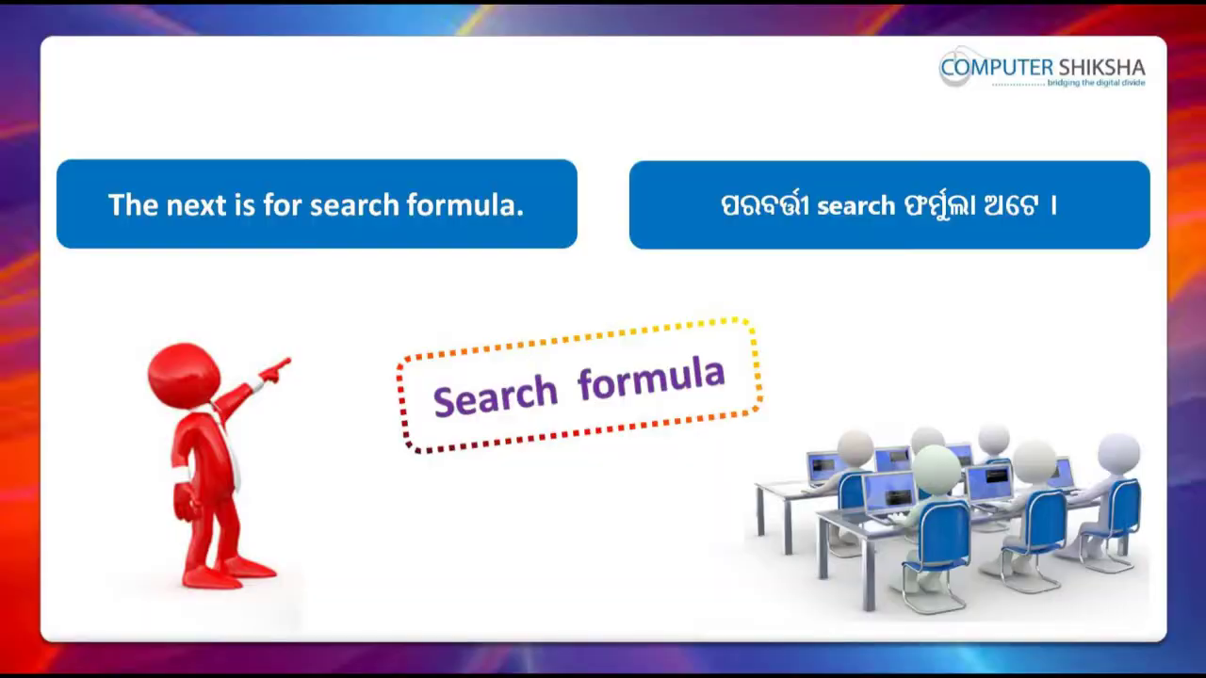